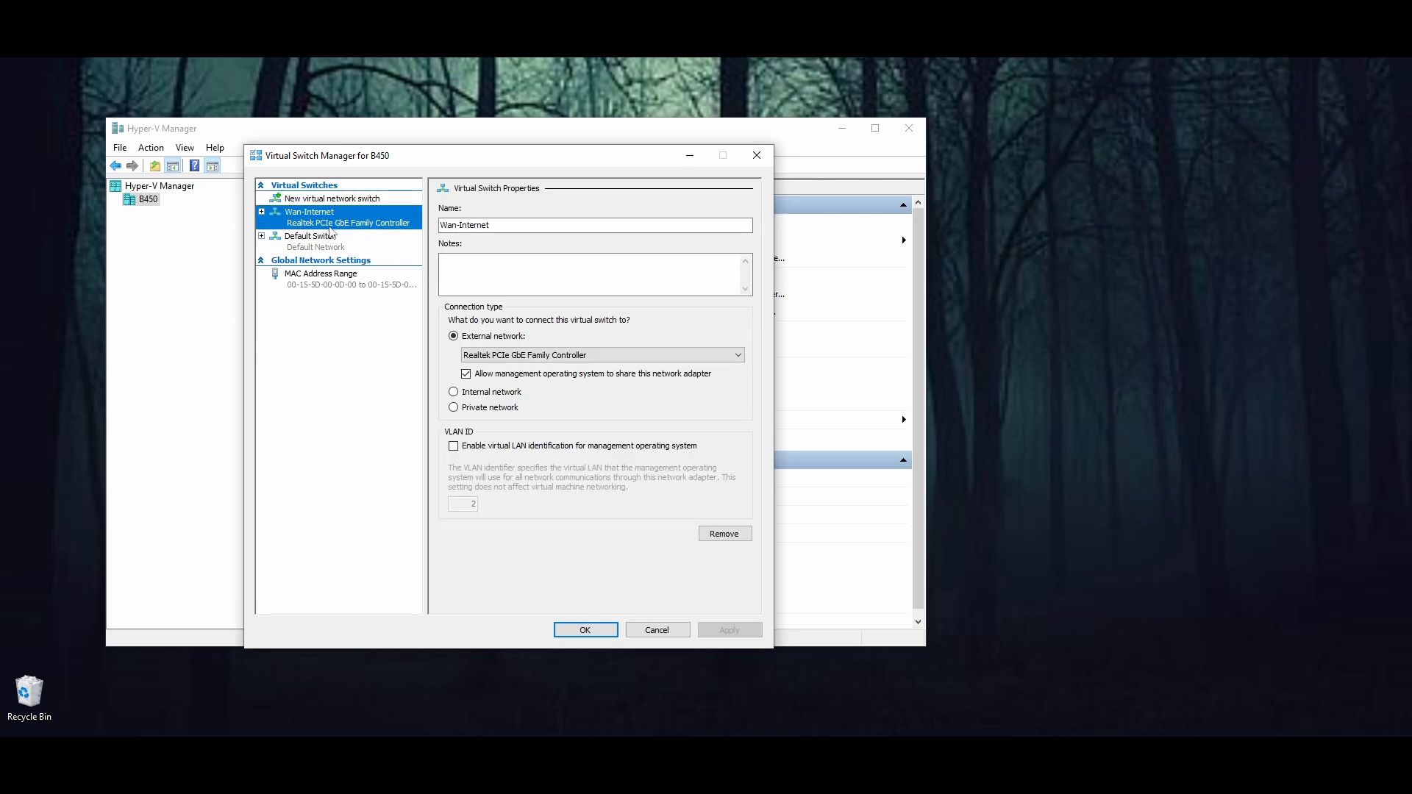
# Step: Review the external network adapter choices of the Wan-Internet virtual switch
pyautogui.click(326, 200)
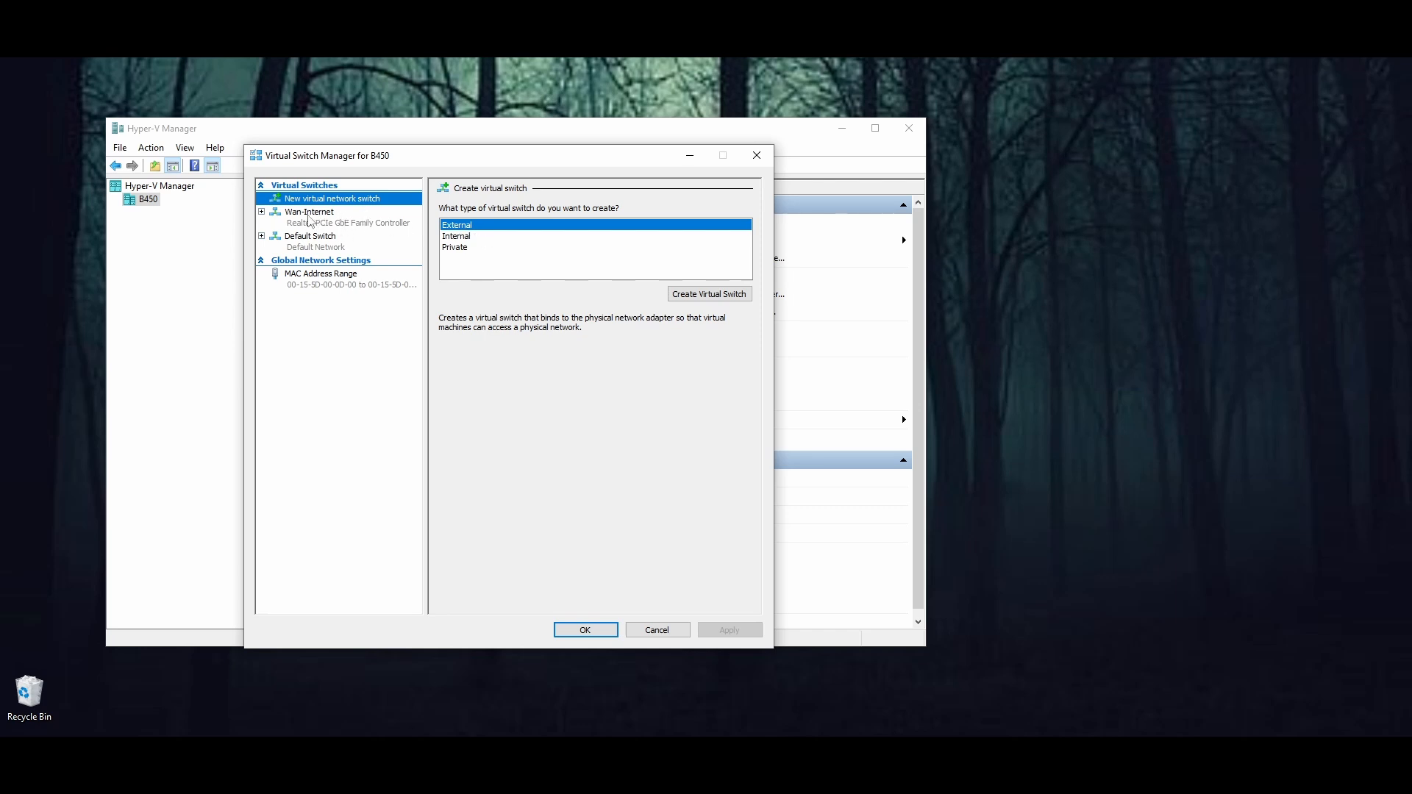
pyautogui.click(311, 217)
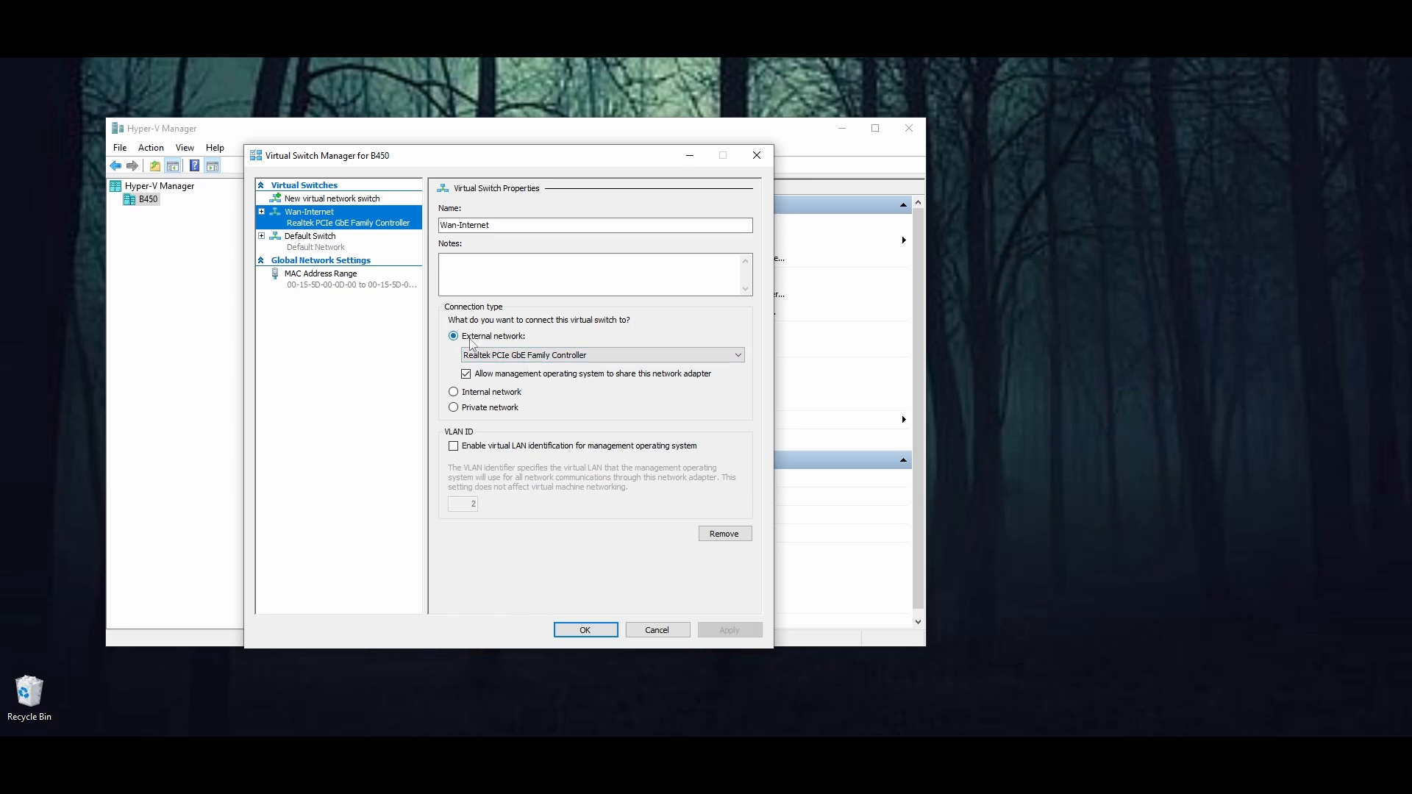
pyautogui.click(518, 356)
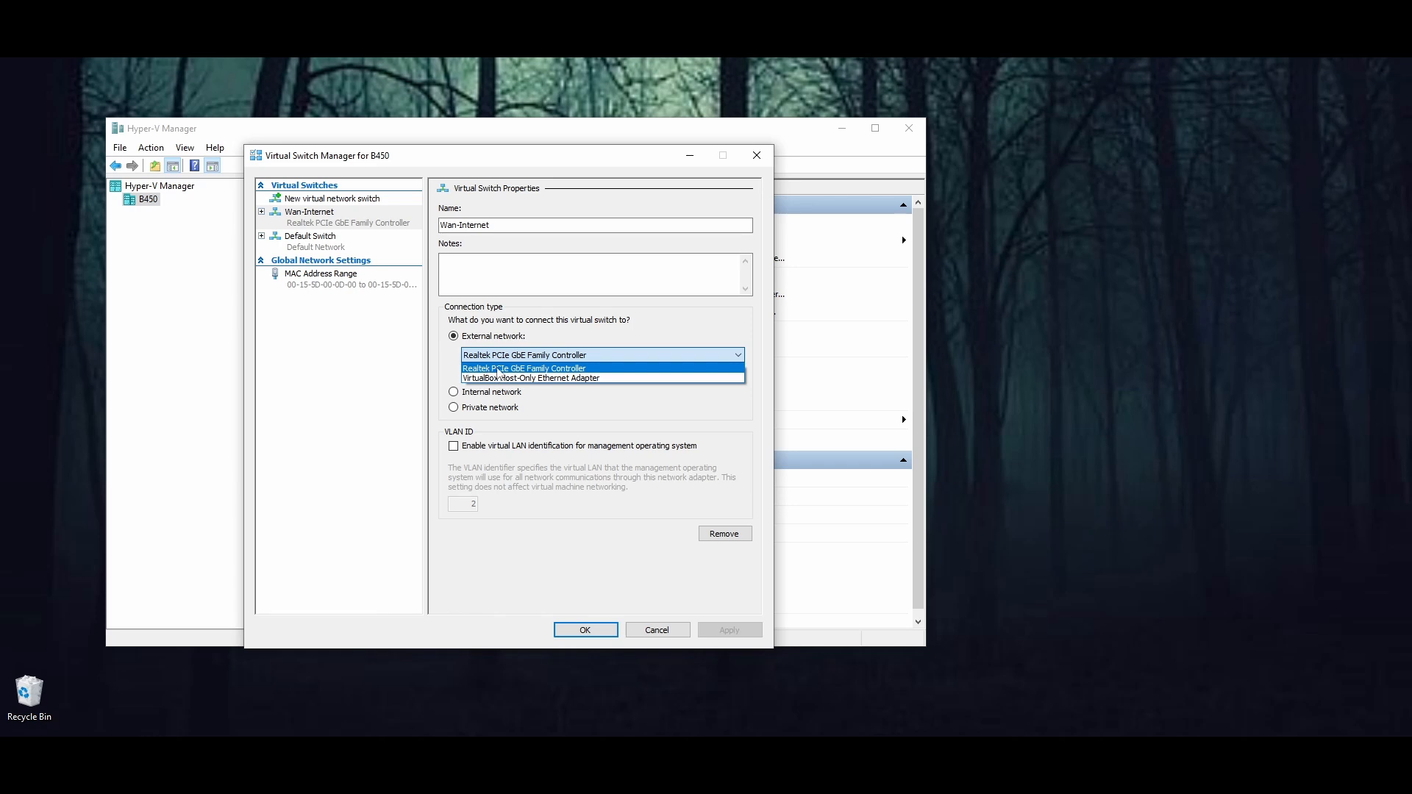
pyautogui.click(450, 366)
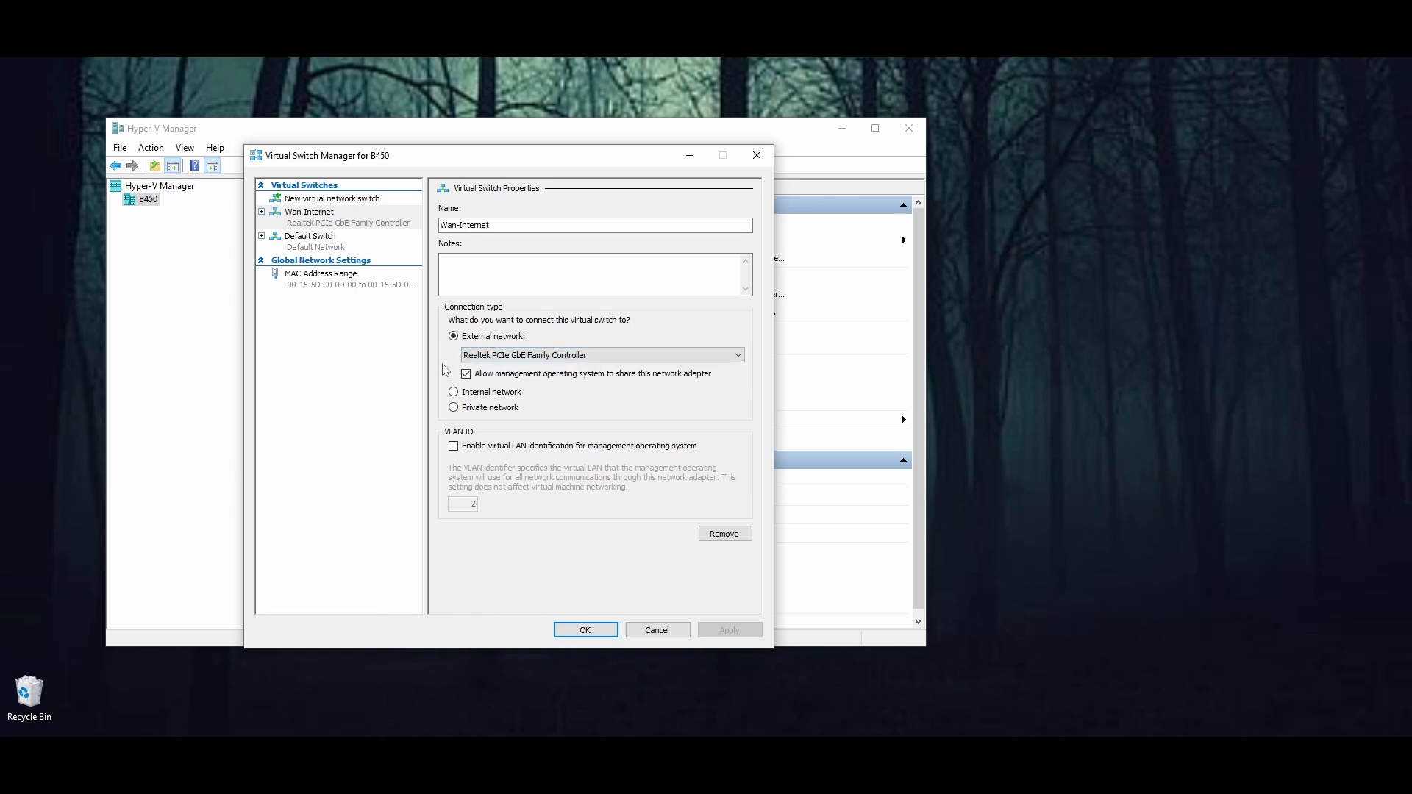
pyautogui.click(490, 357)
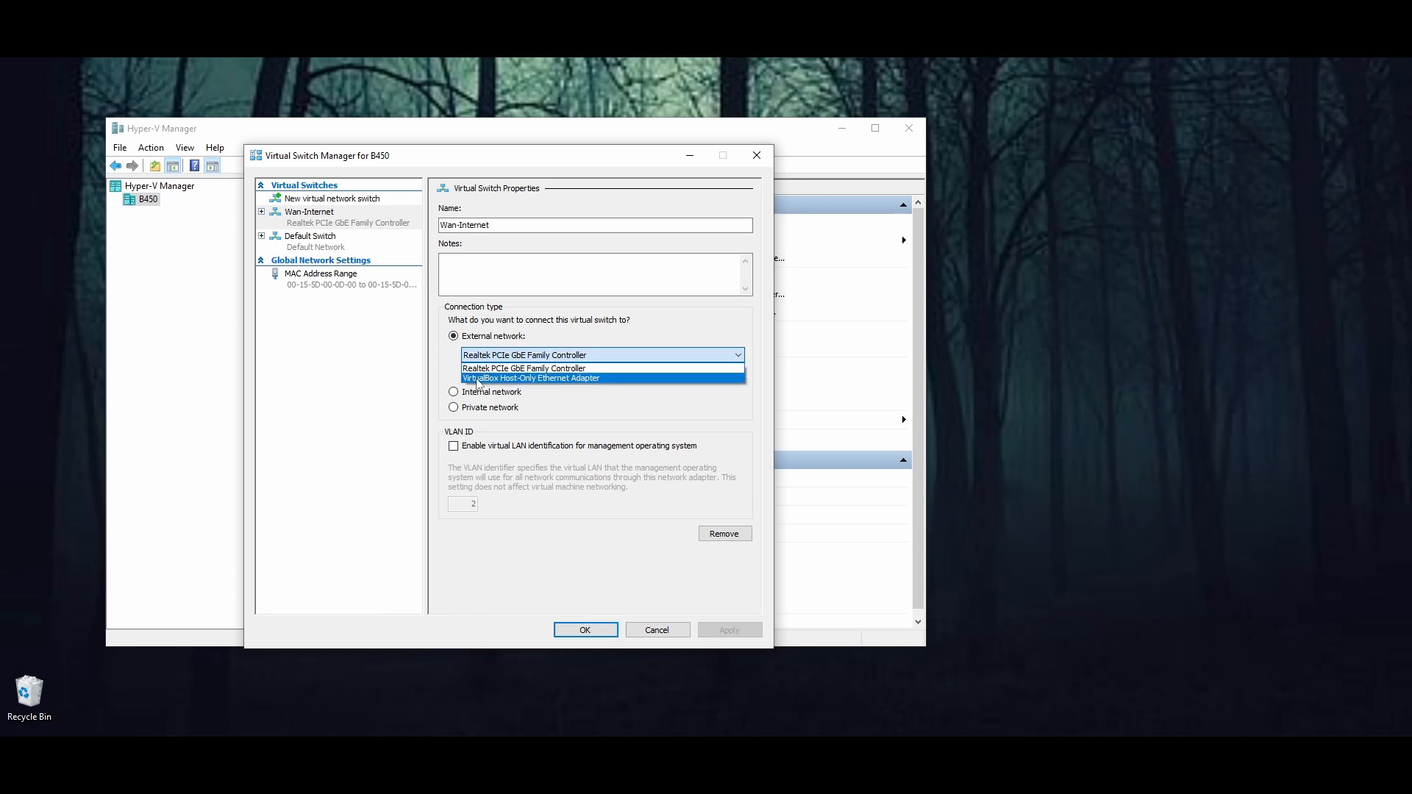
pyautogui.click(488, 366)
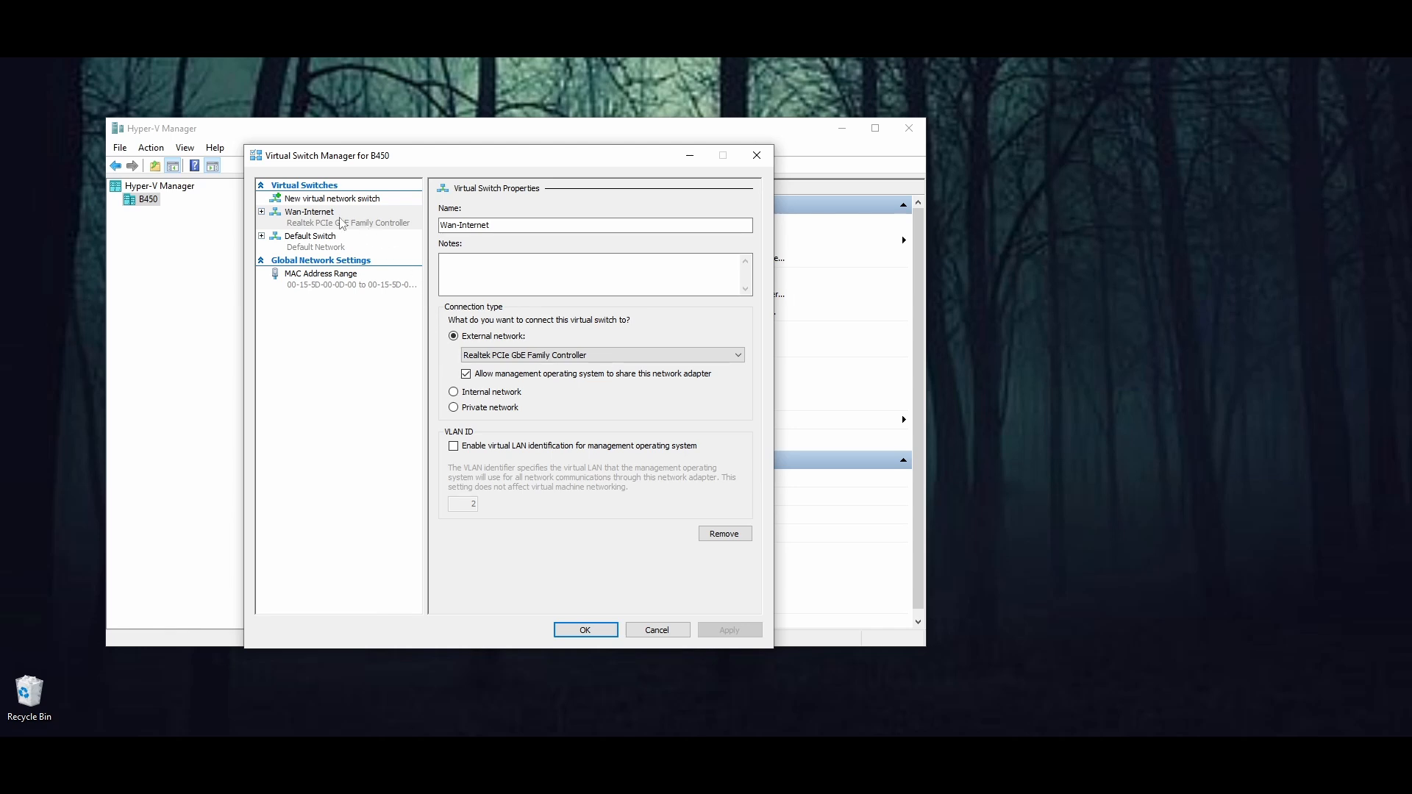
# Step: Create an internal virtual switch and name it Lan
pyautogui.click(327, 200)
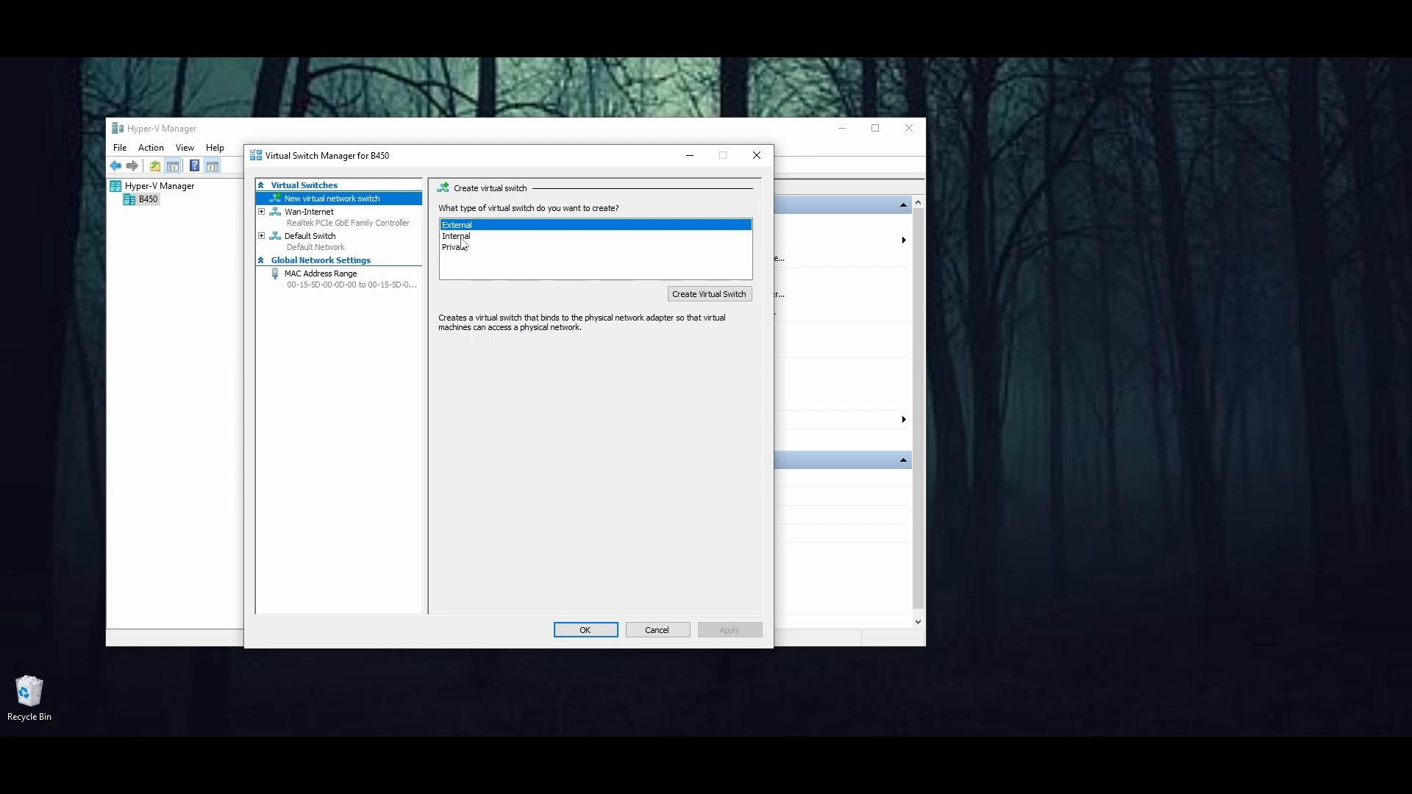
pyautogui.click(460, 236)
pyautogui.click(709, 294)
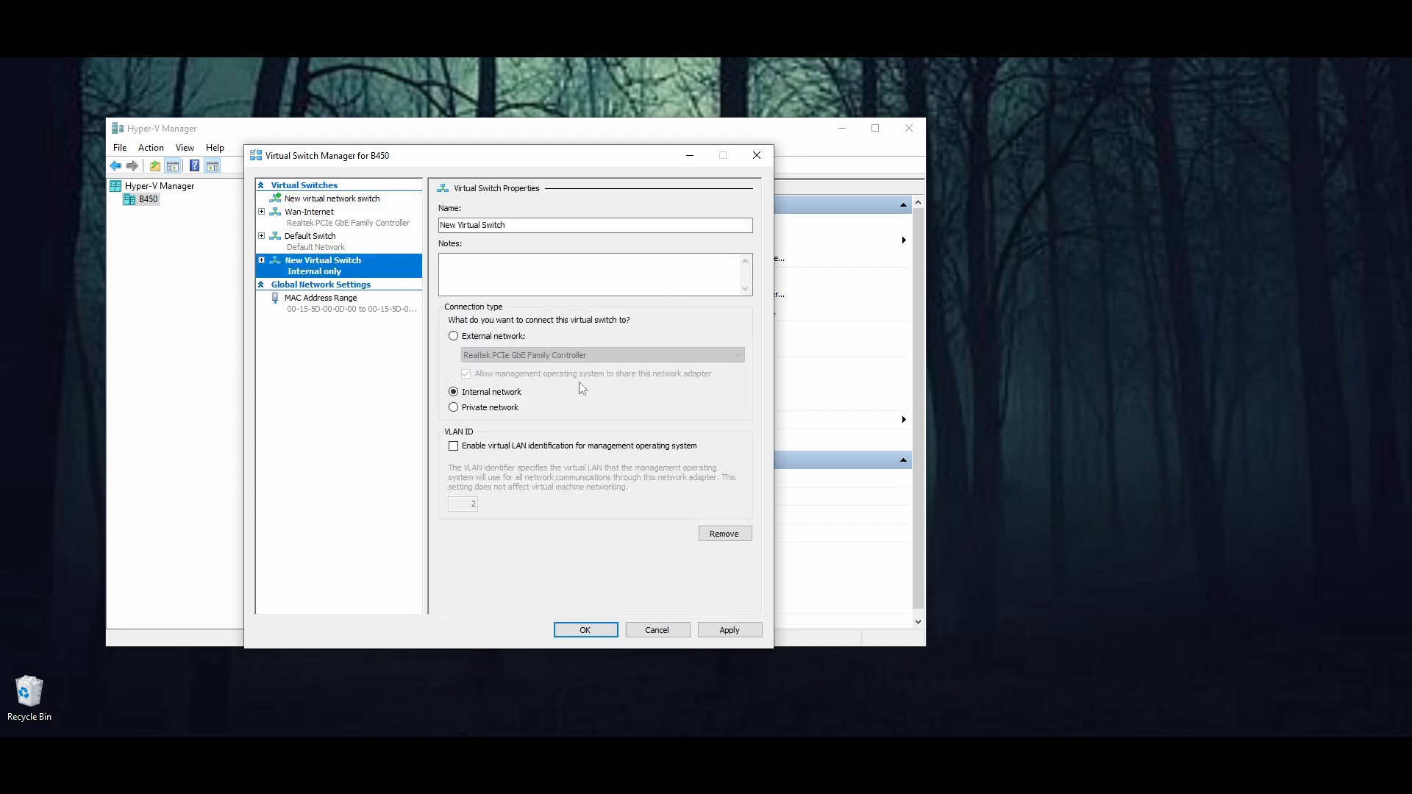
pyautogui.click(523, 226)
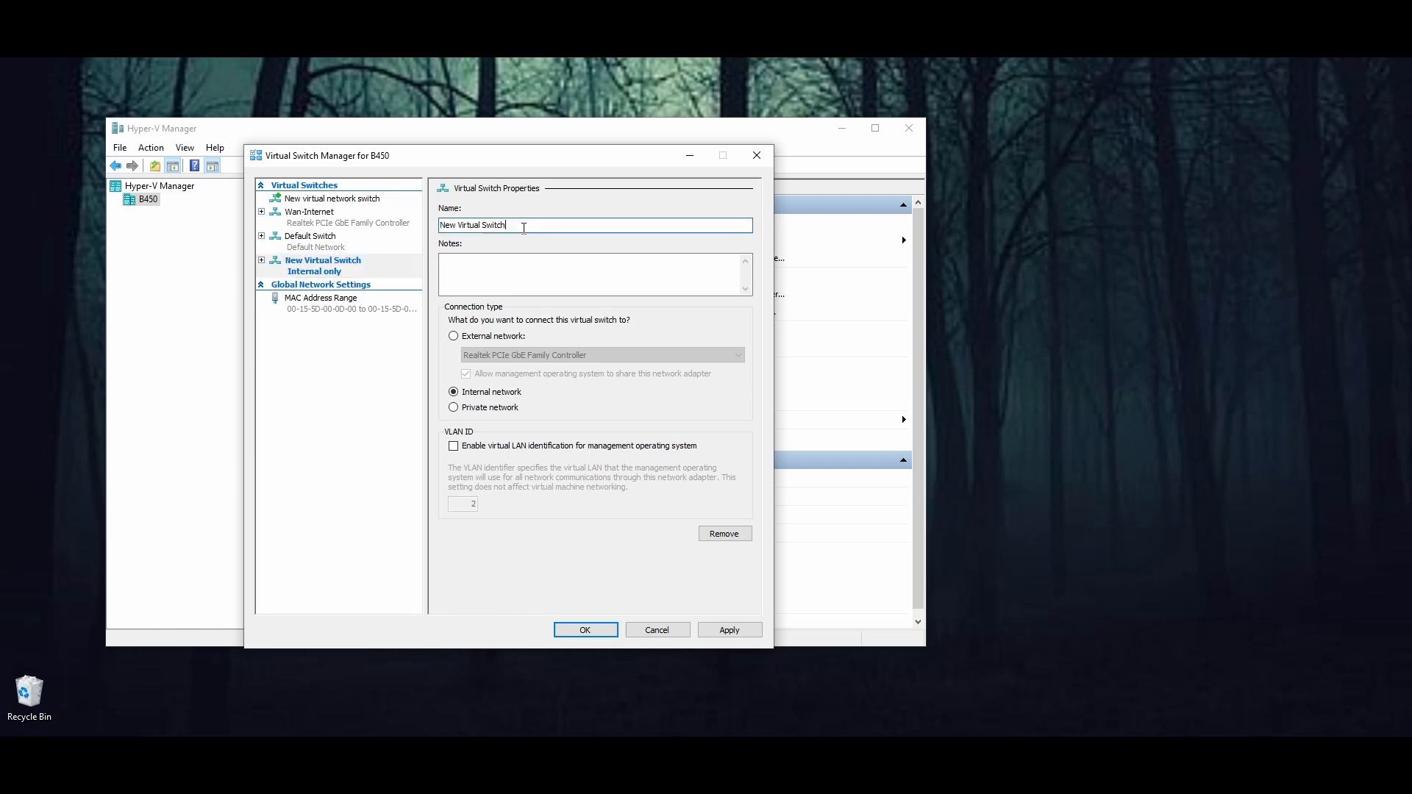
pyautogui.moveTo(523, 227); pyautogui.dragTo(440, 224)
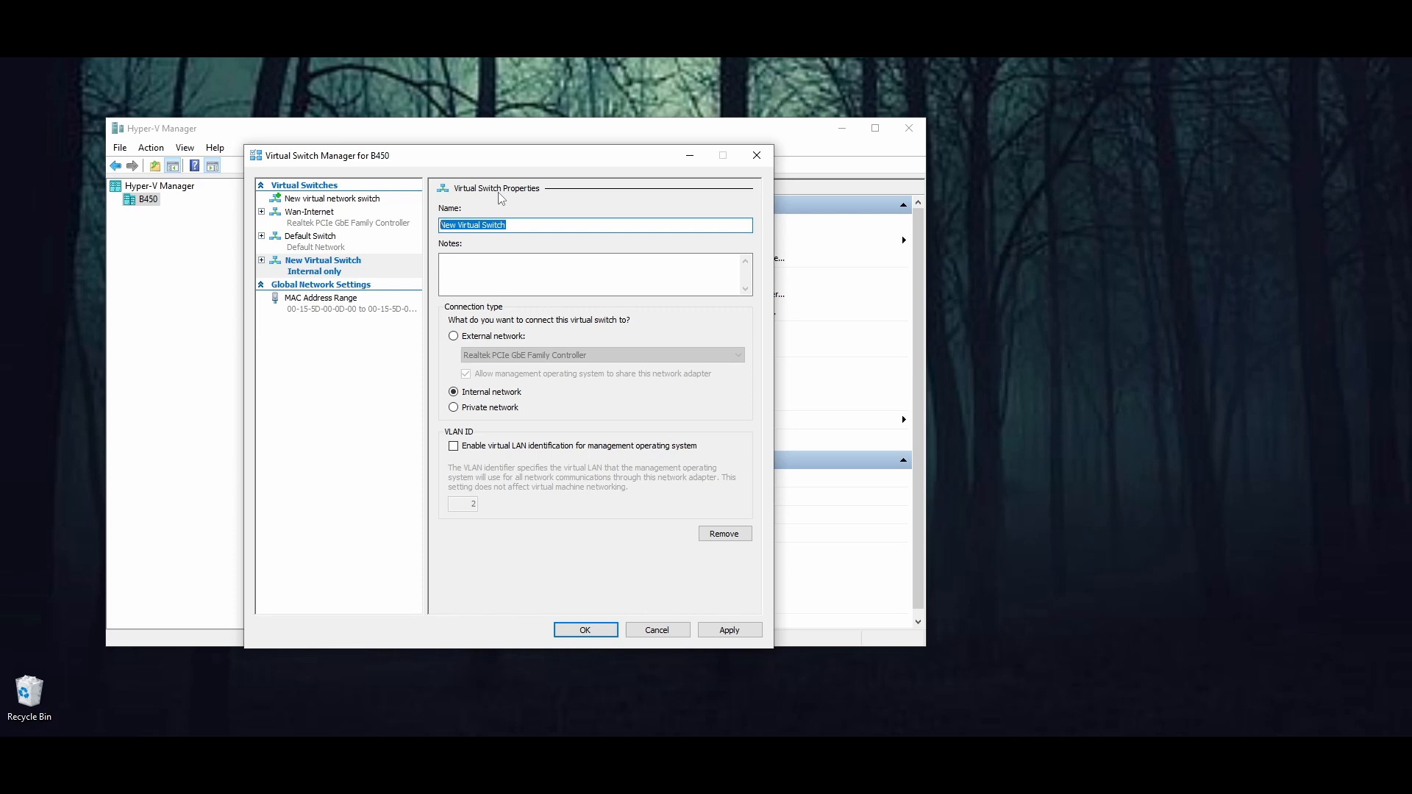
pyautogui.write('Lan')
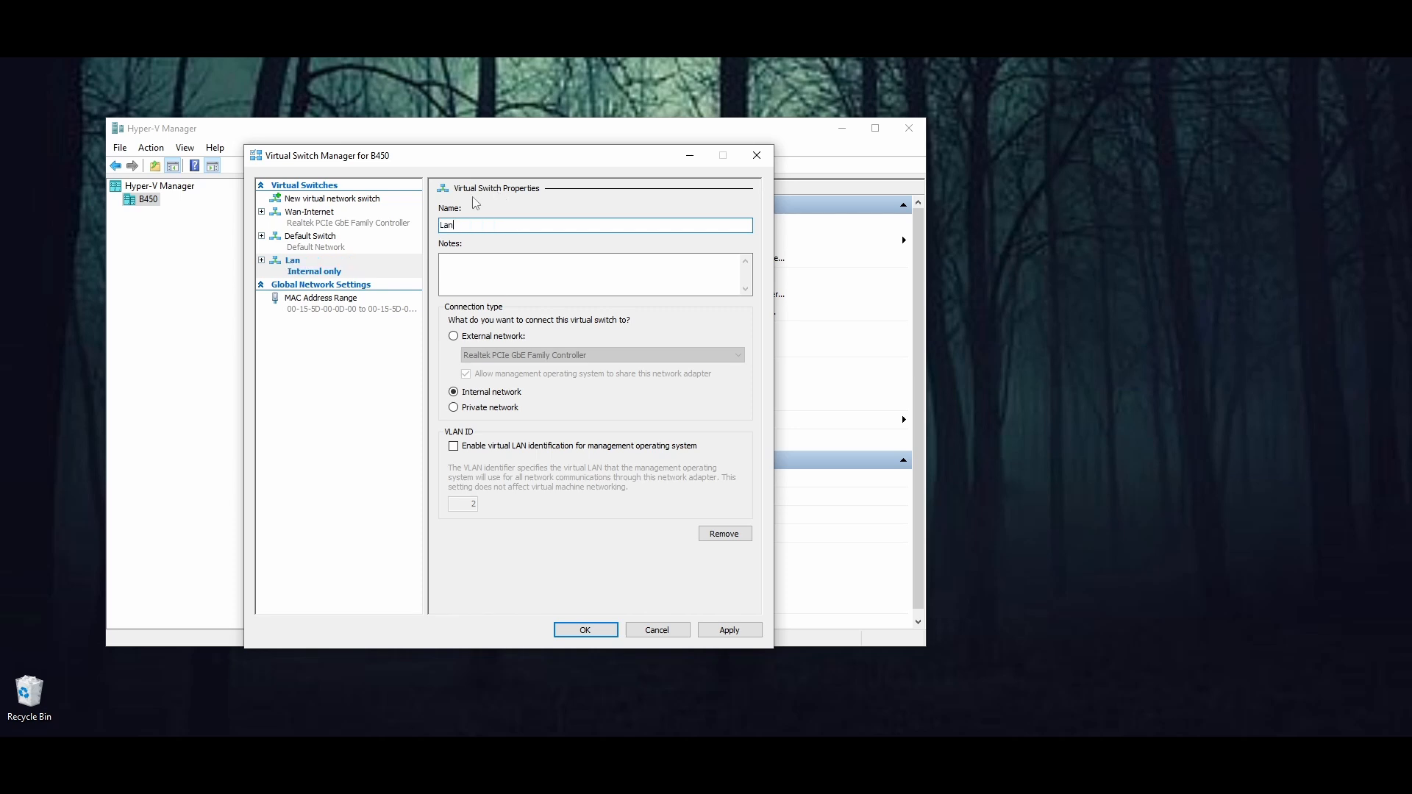
# Step: Compare the Wan-Internet and Lan switch properties, and apply the virtual switch changes
pyautogui.click(301, 221)
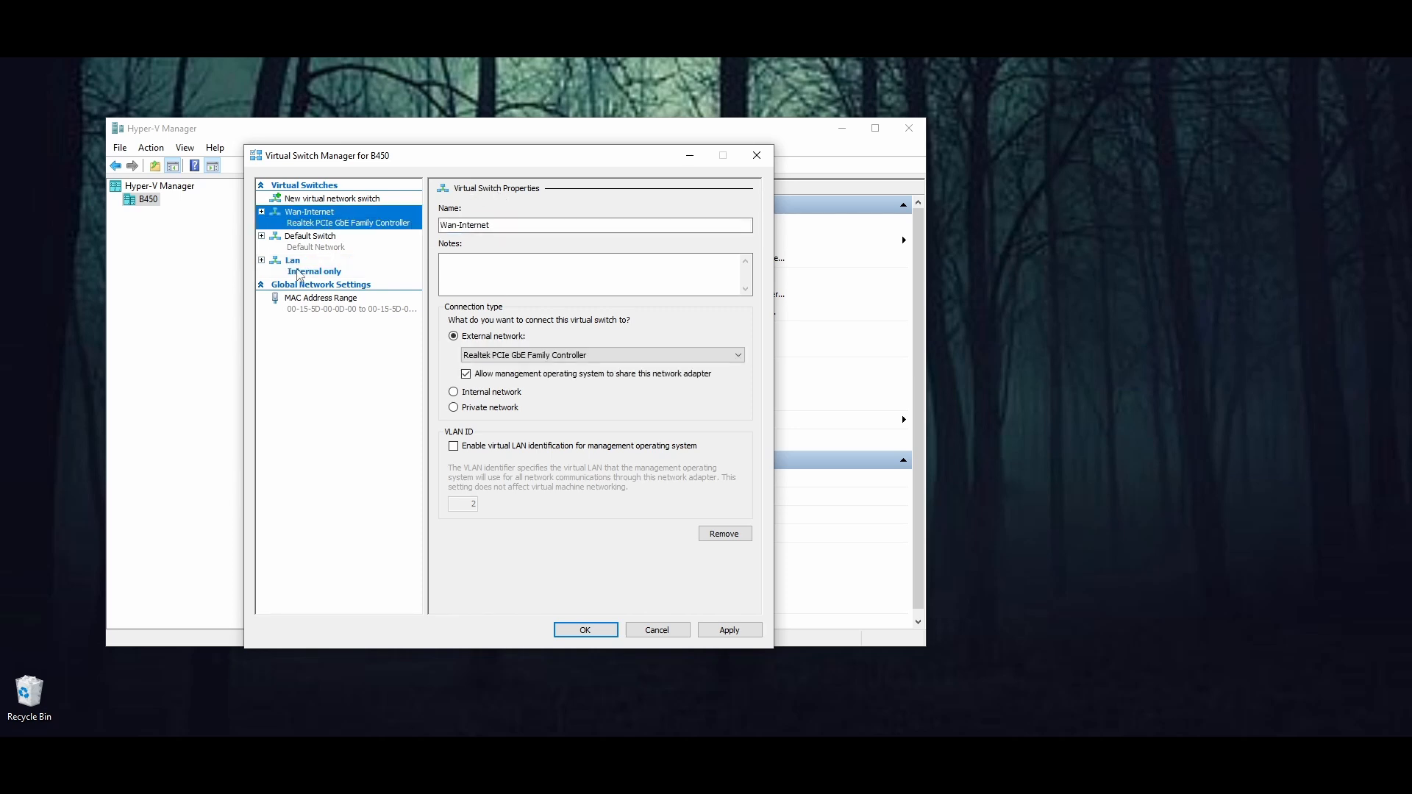
pyautogui.click(298, 274)
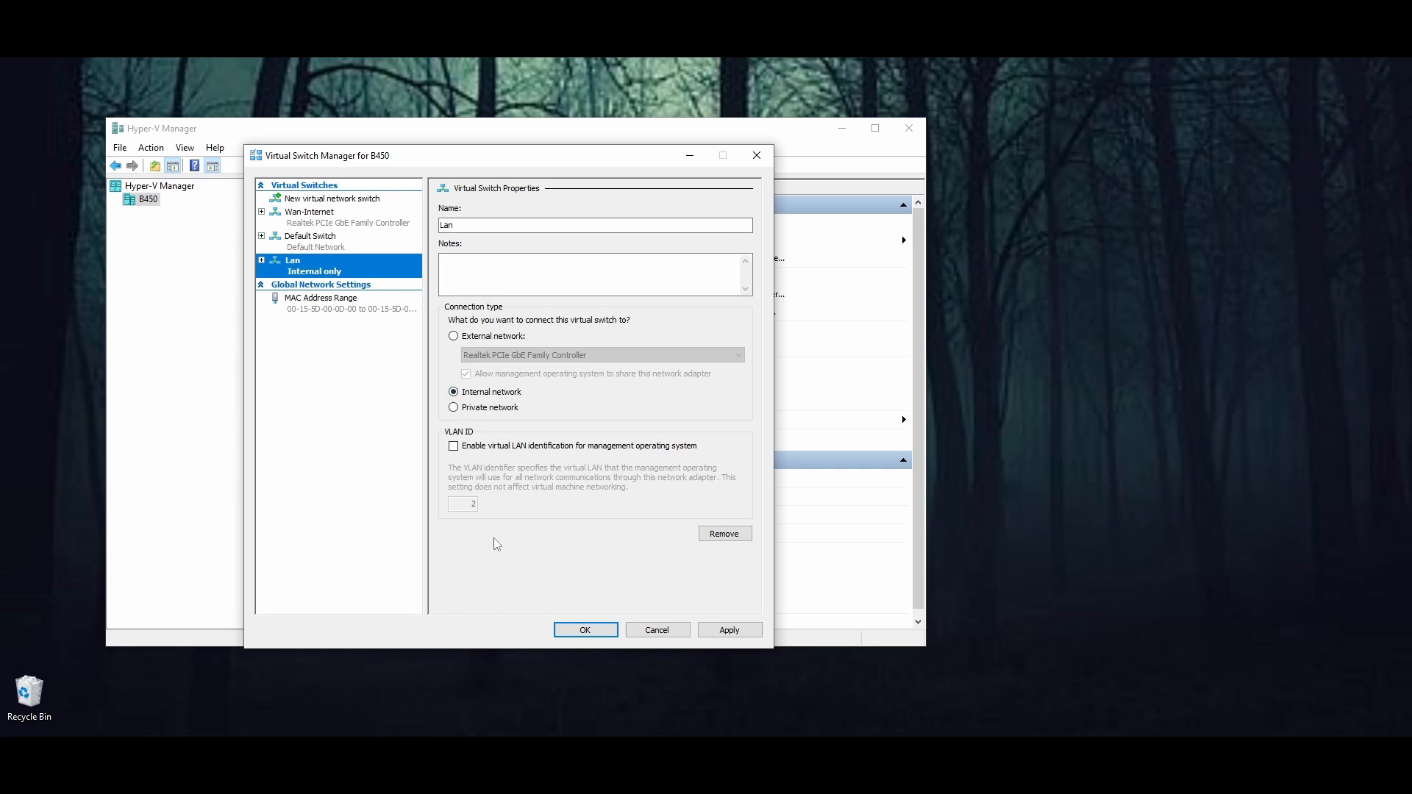
pyautogui.click(710, 632)
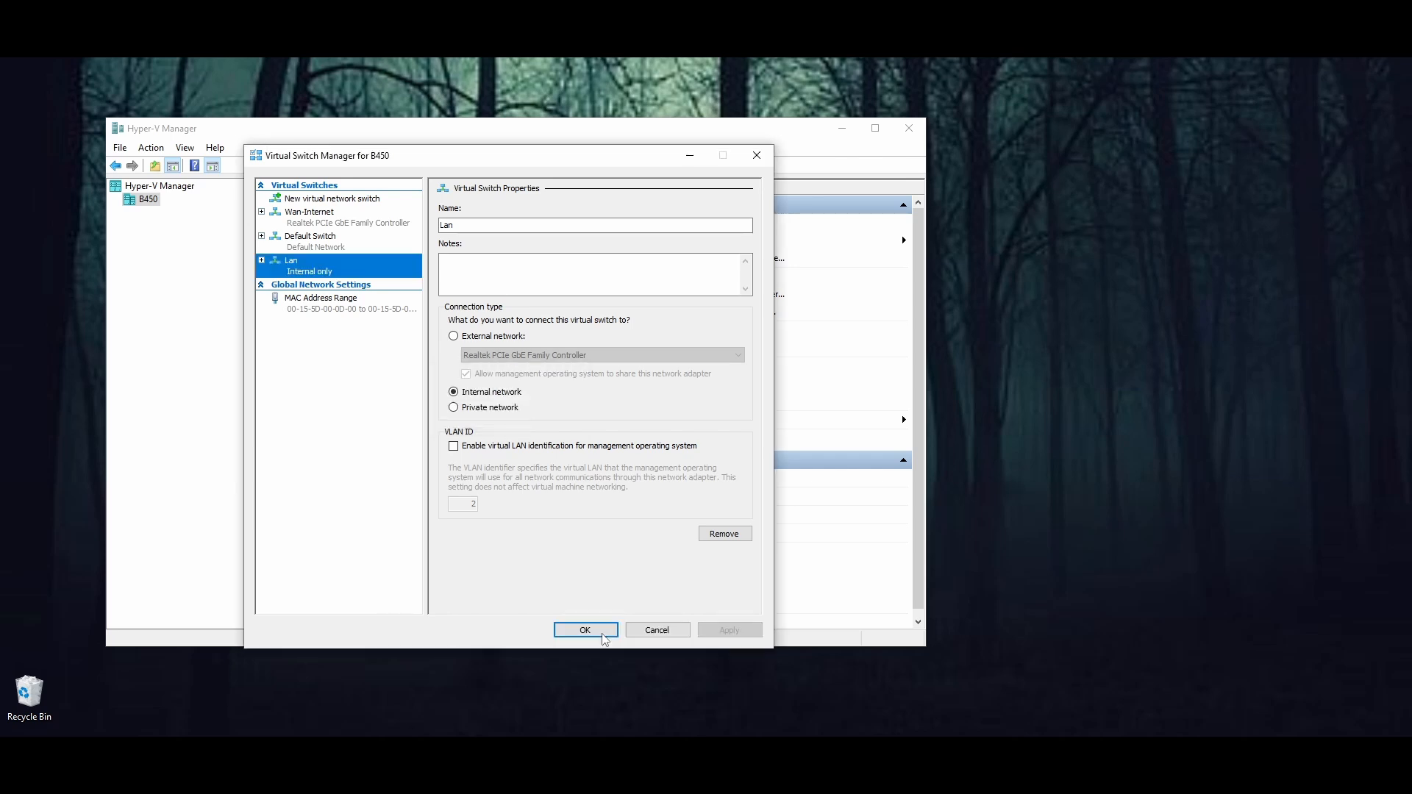
pyautogui.click(585, 630)
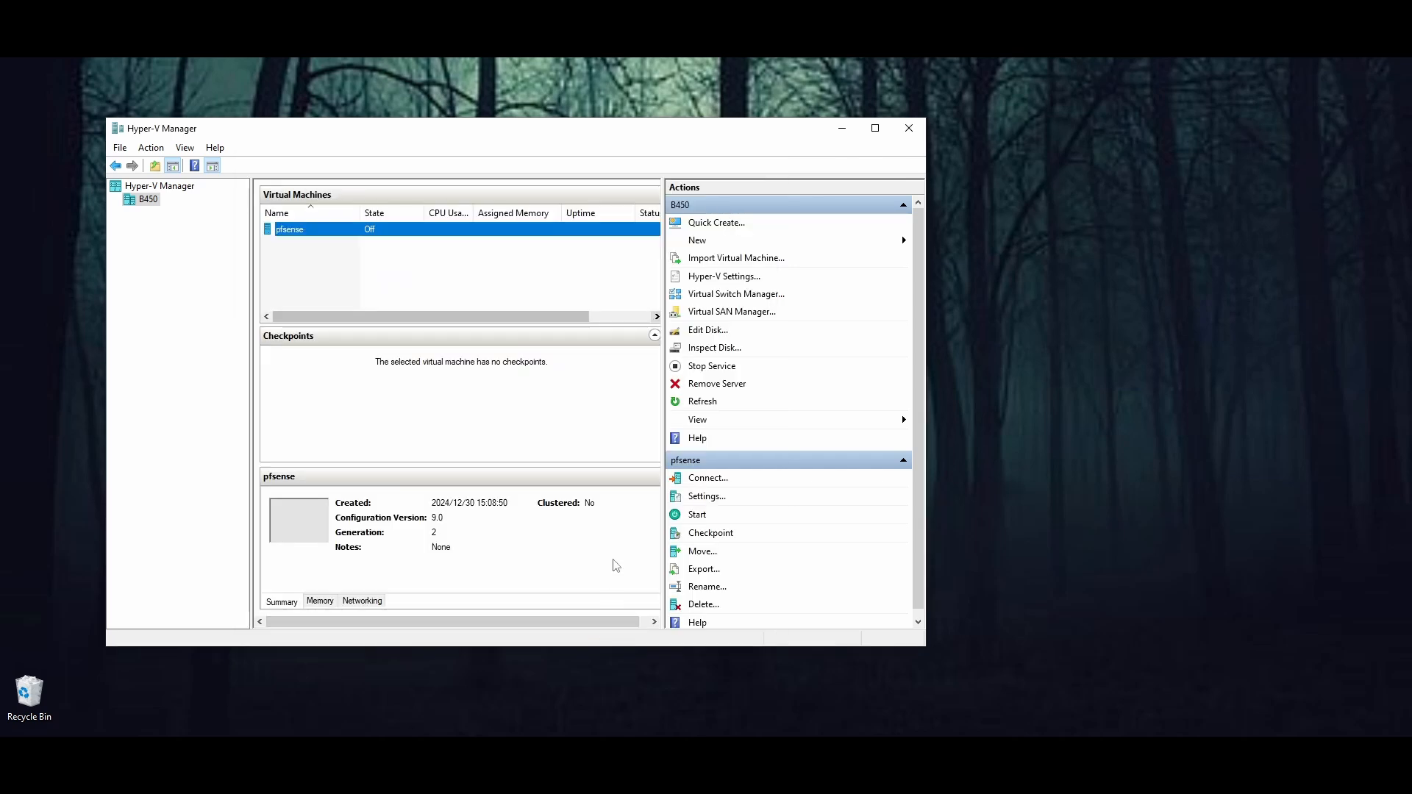
# Step: Start a new virtual machine named pfsense1 and enable storing it in a different location, D:\Hyper V\
pyautogui.moveTo(586, 137); pyautogui.dragTo(575, 152)
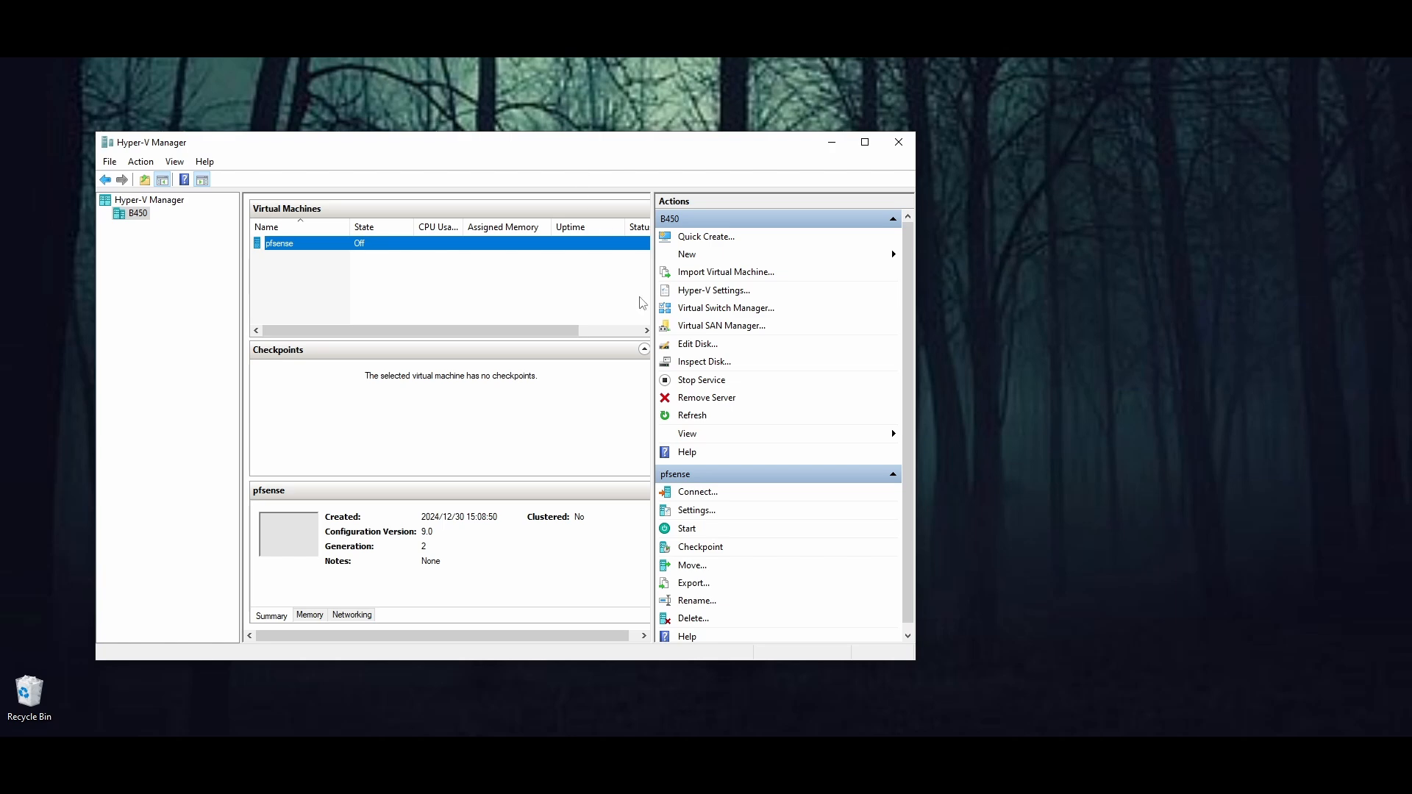
pyautogui.click(712, 254)
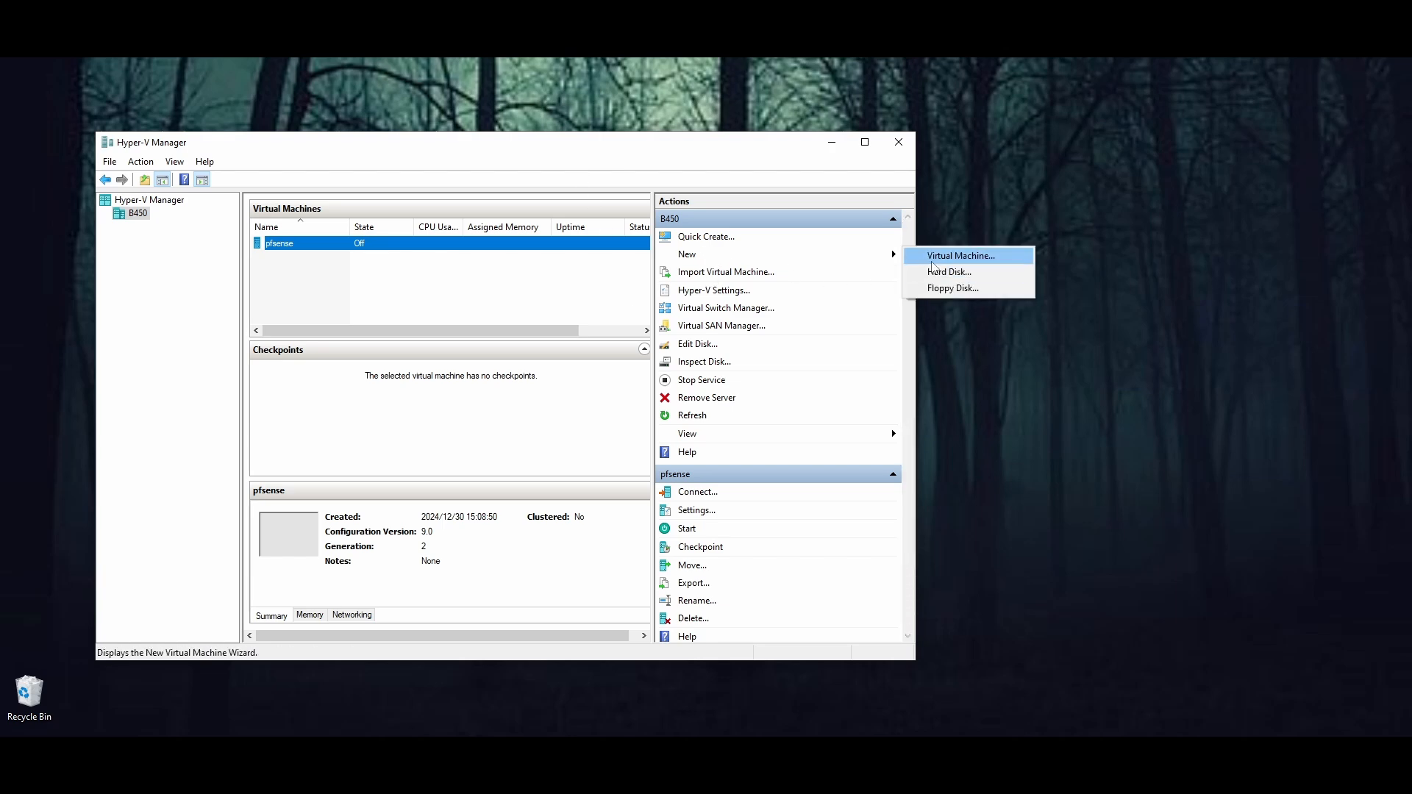
pyautogui.click(949, 255)
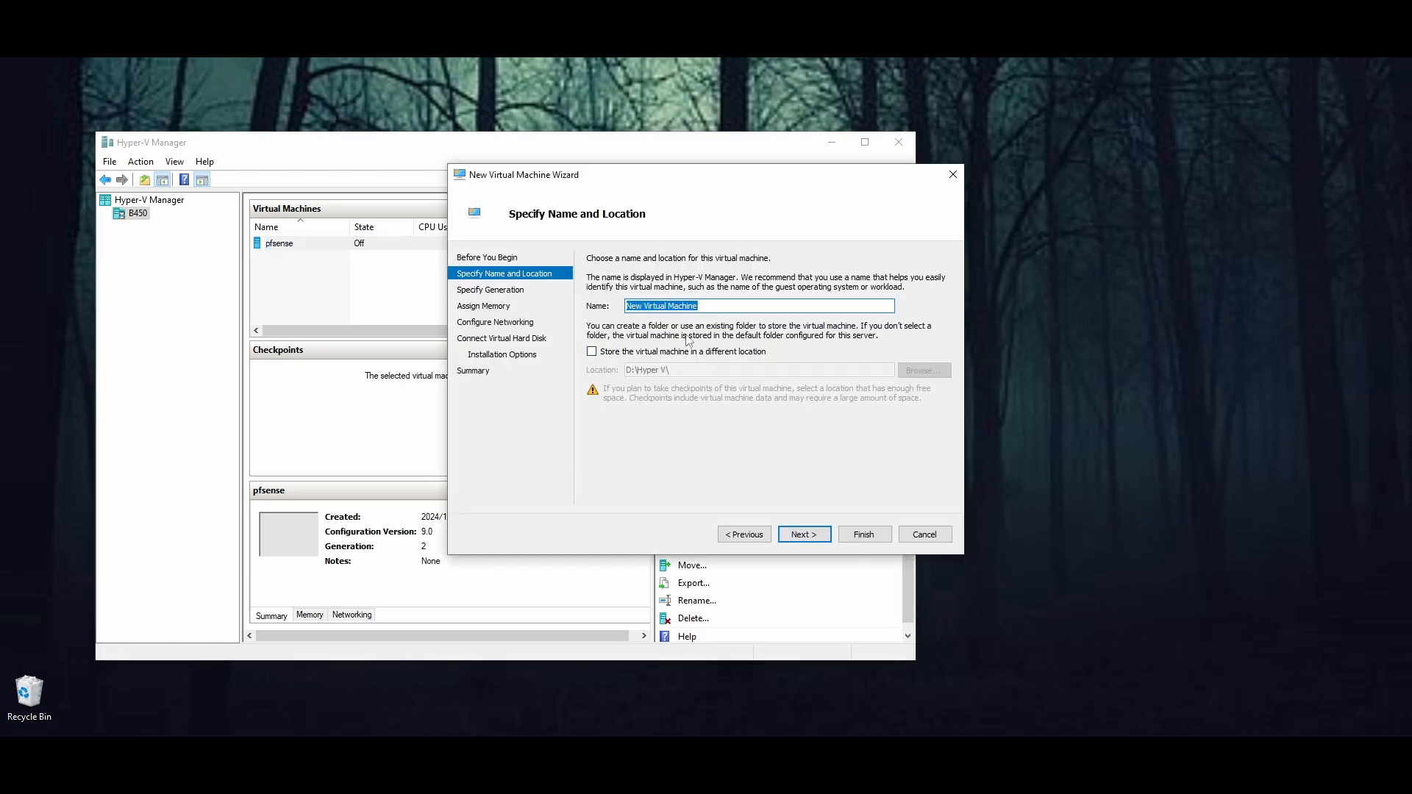
pyautogui.write('pfsense1')
pyautogui.click(591, 352)
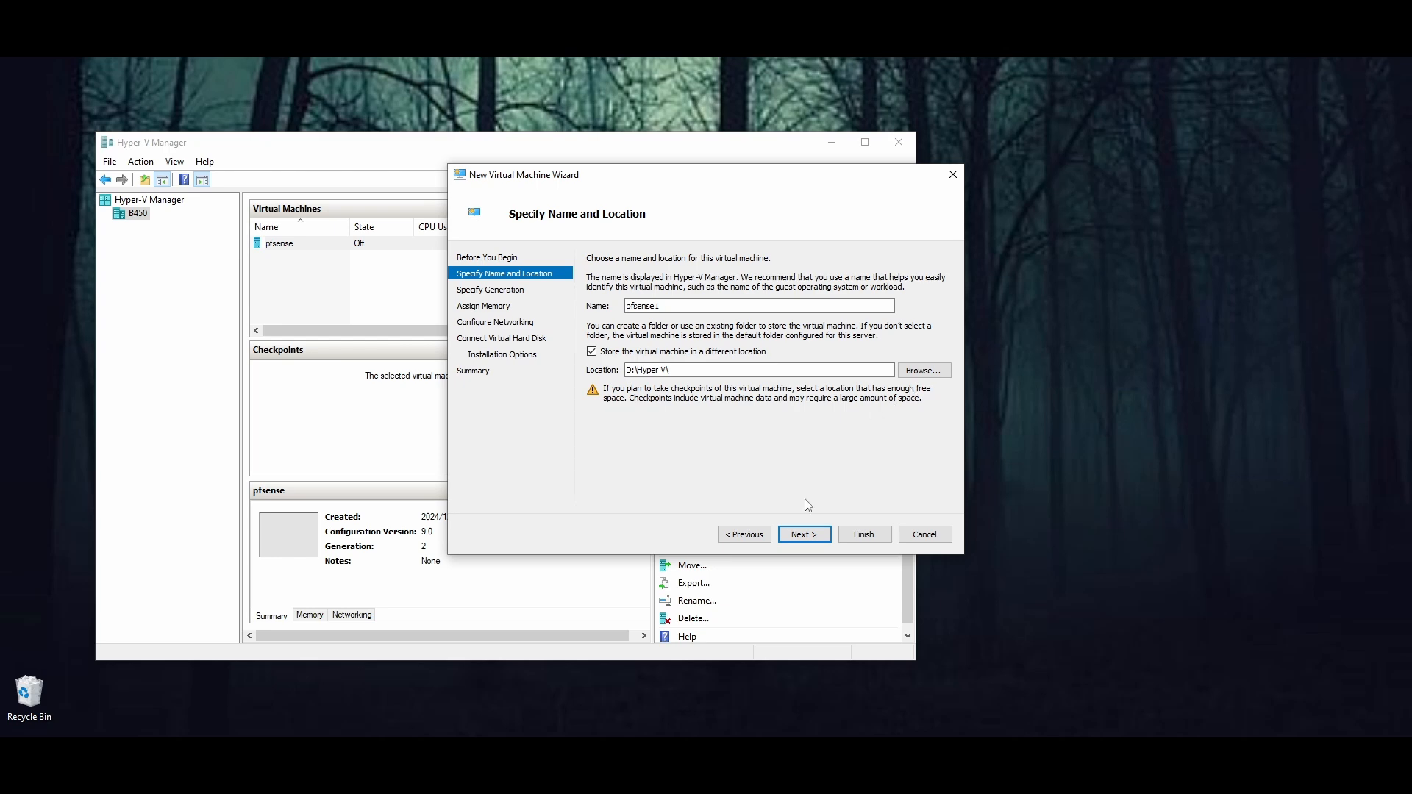
pyautogui.click(807, 536)
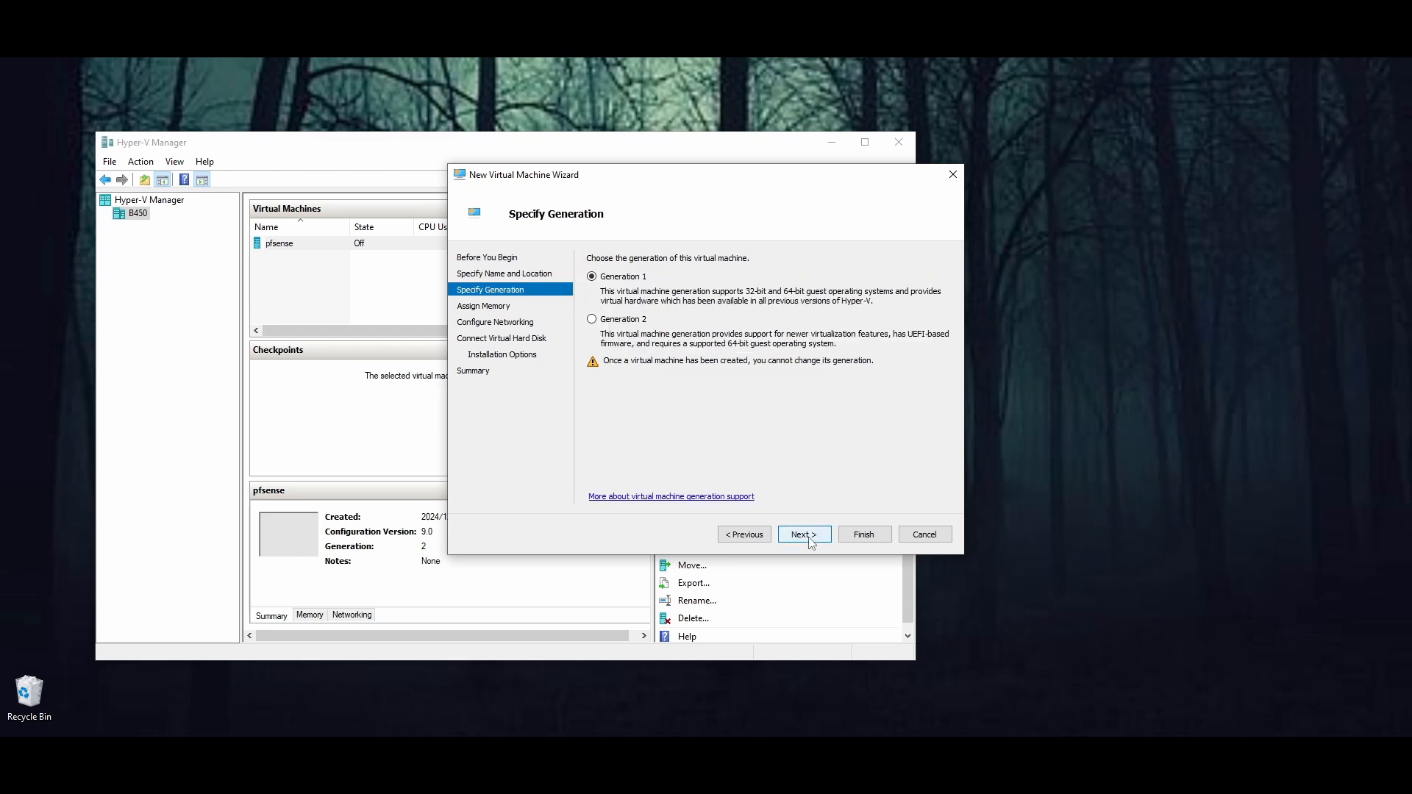
# Step: Make the new virtual machine Generation 2 and accept 1024 MB startup memory with dynamic memory
pyautogui.click(592, 319)
pyautogui.click(803, 535)
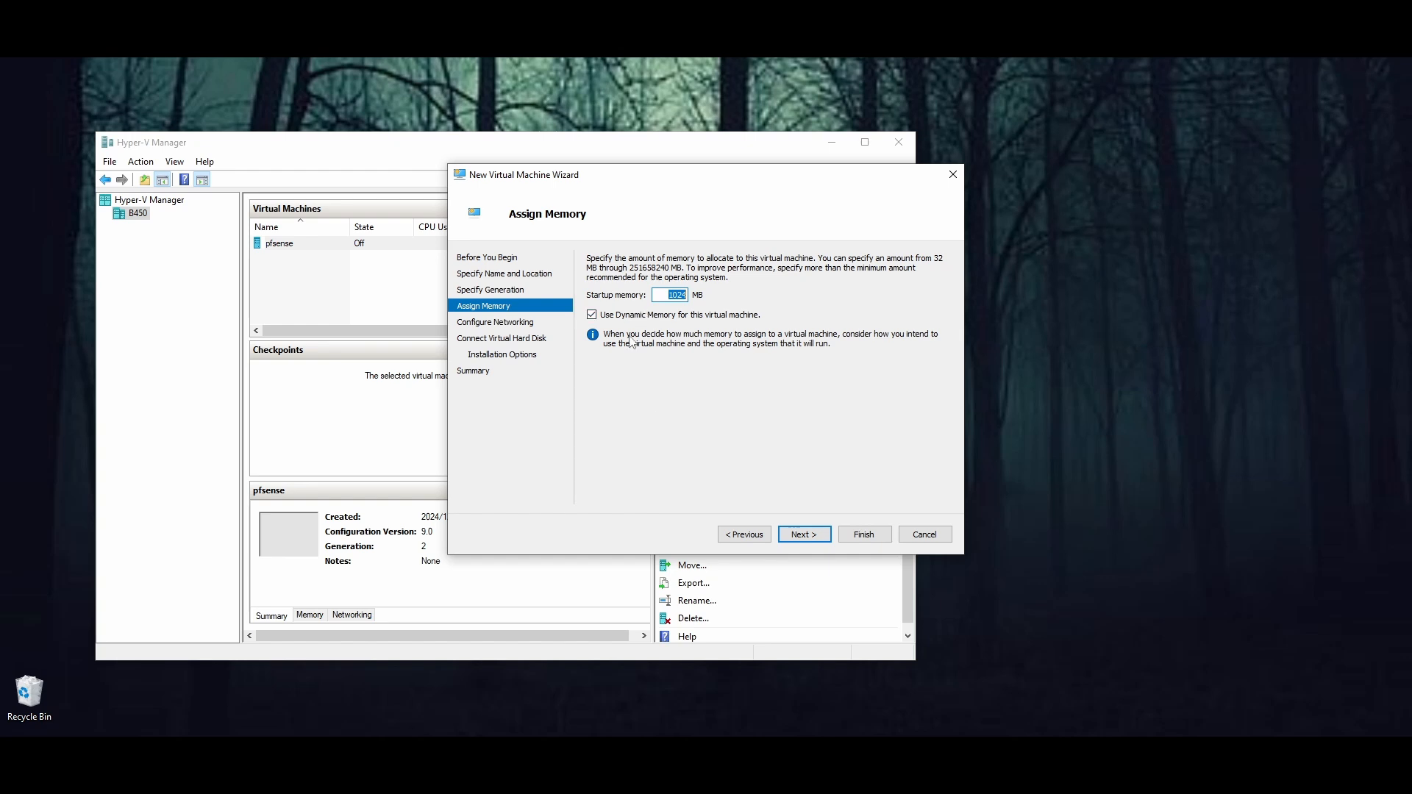
pyautogui.click(804, 534)
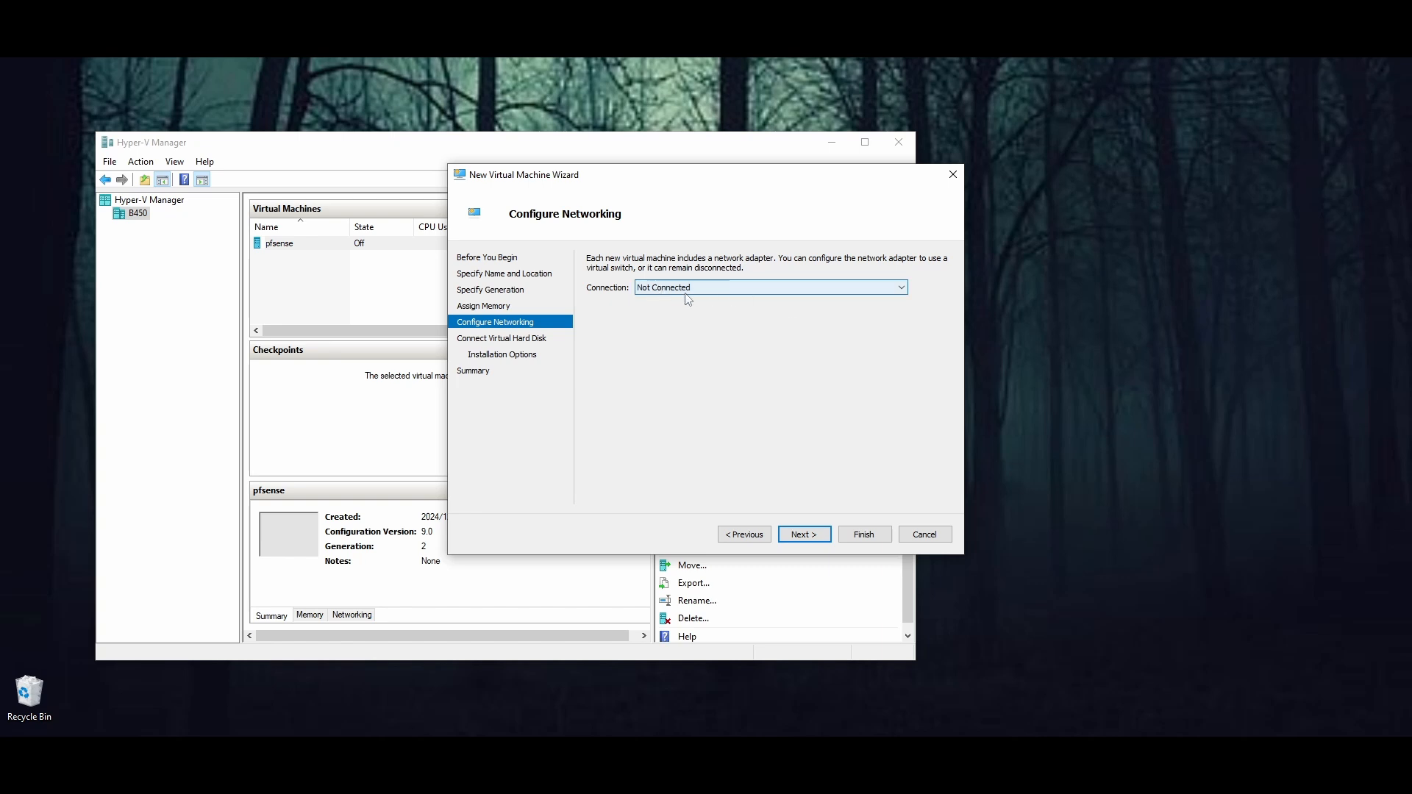
# Step: Connect the new machine's network to Wan-Internet and accept a new 127 GB virtual hard disk, pfsense1.vhdx
pyautogui.click(743, 288)
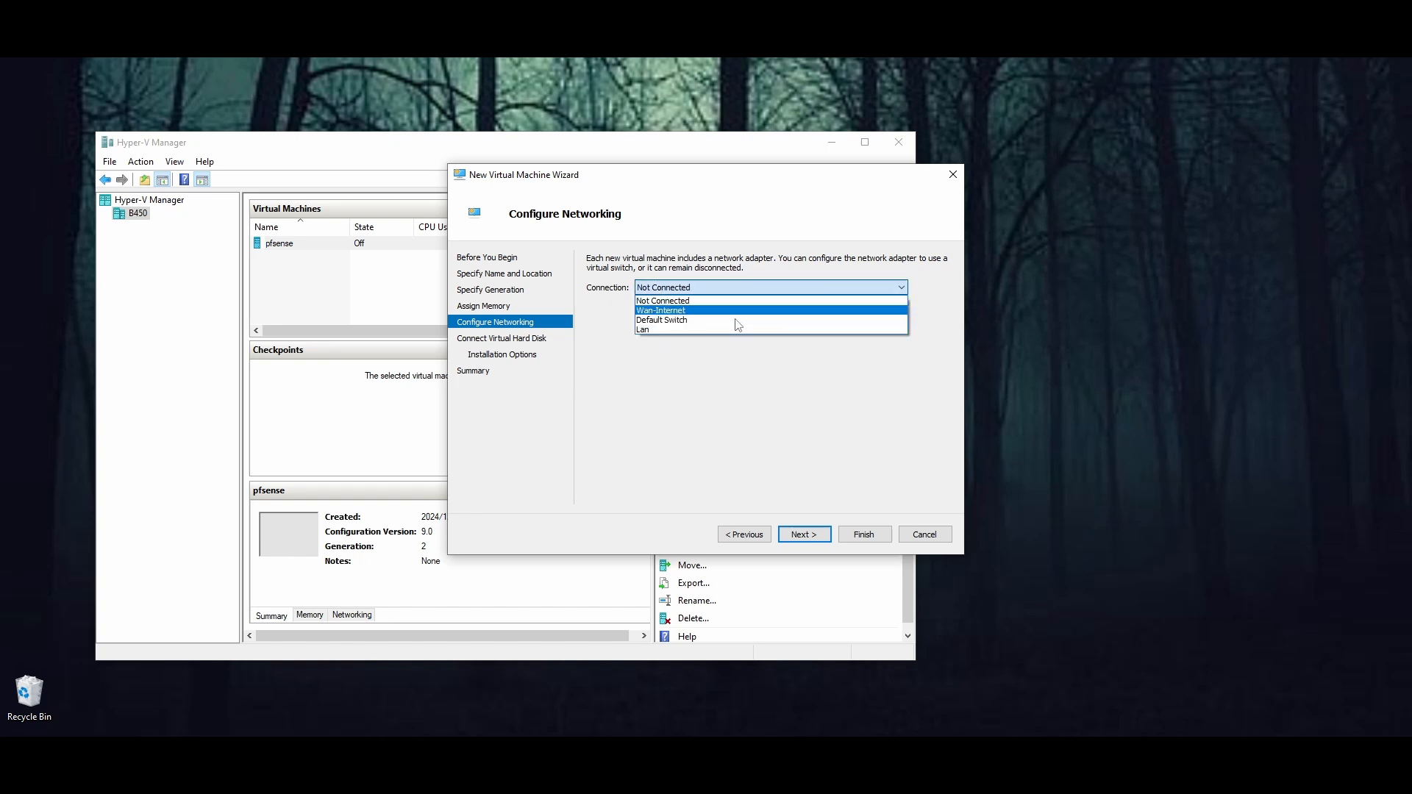
pyautogui.click(662, 310)
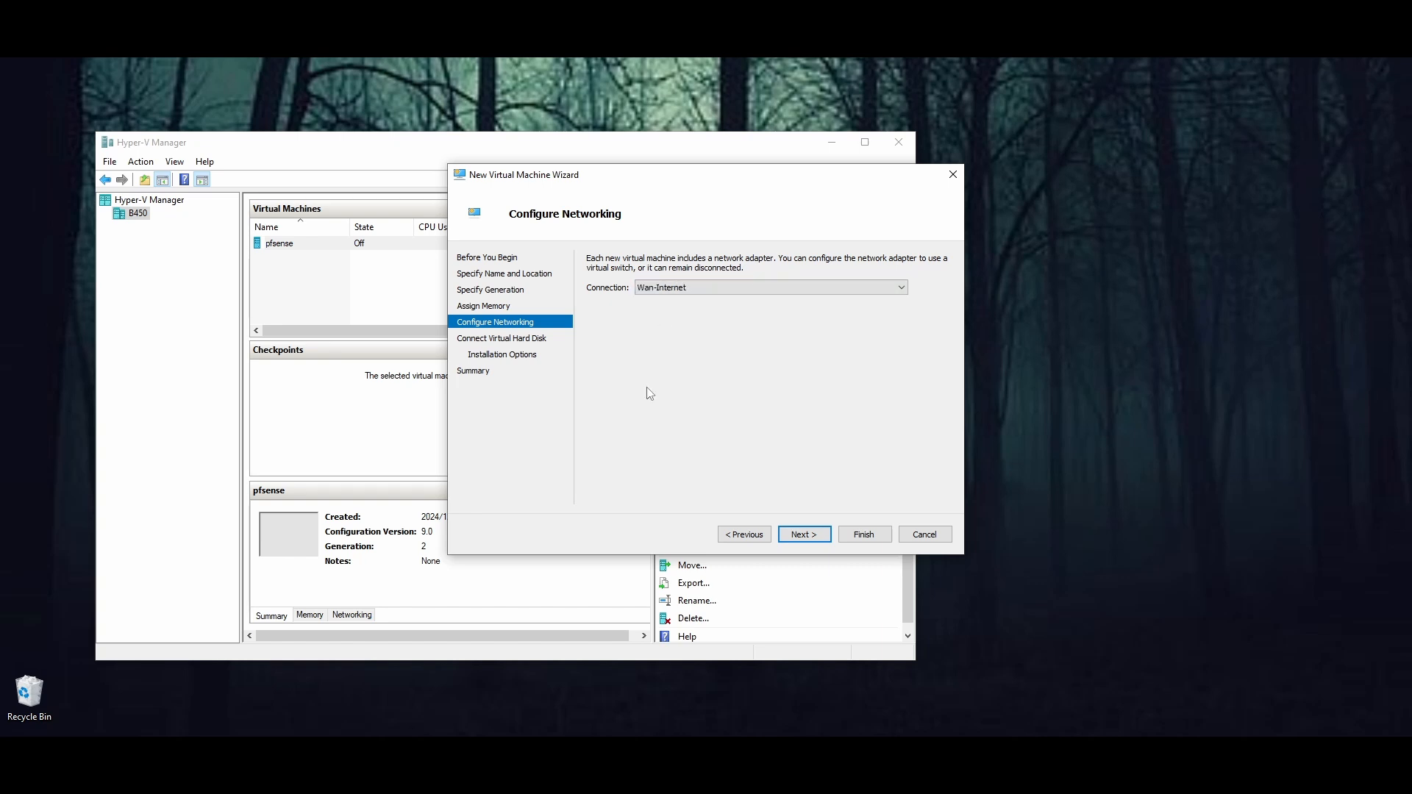
pyautogui.click(799, 534)
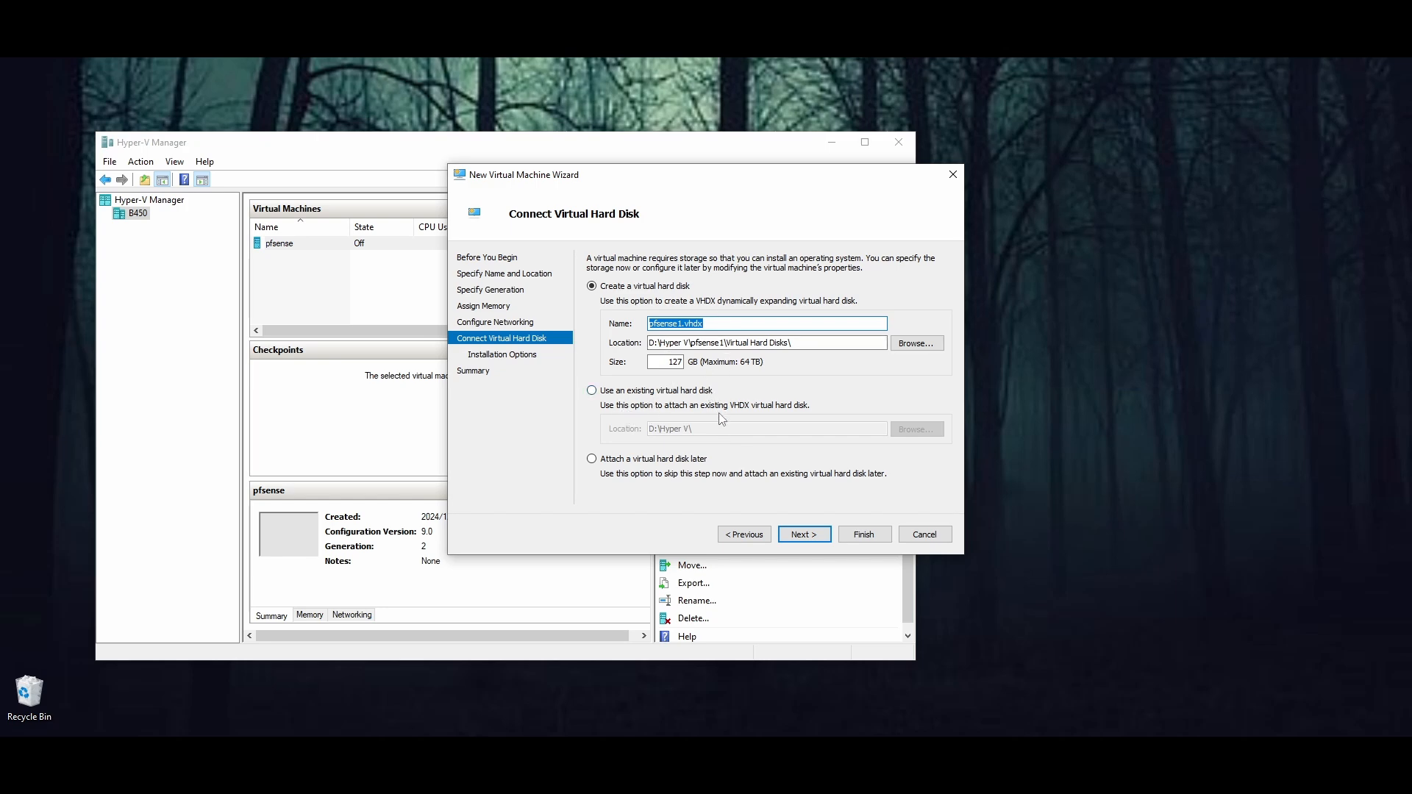
pyautogui.click(803, 535)
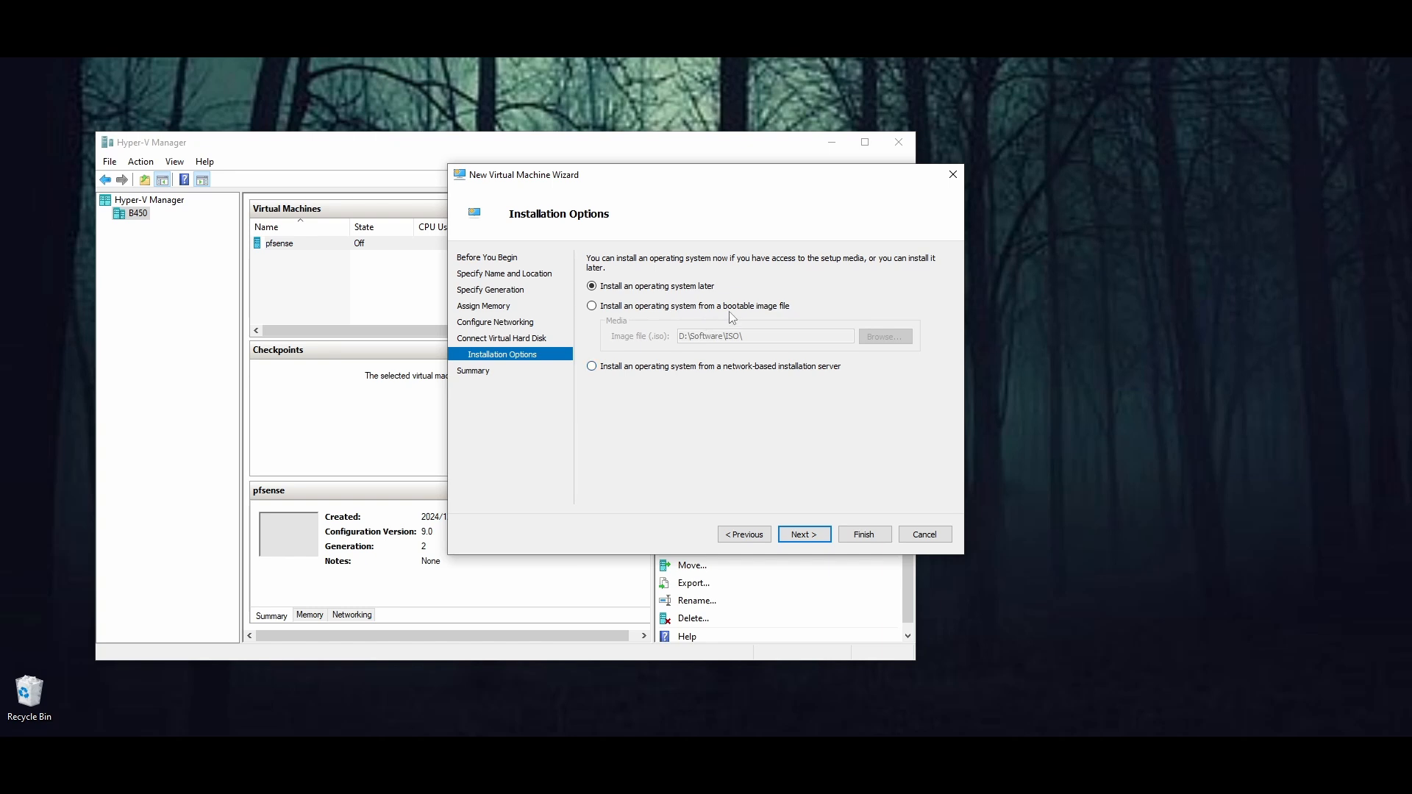
# Step: Set the operating system to install from the bootable image PFSenseNetgear64.iso and finish creating the virtual machine
pyautogui.click(600, 306)
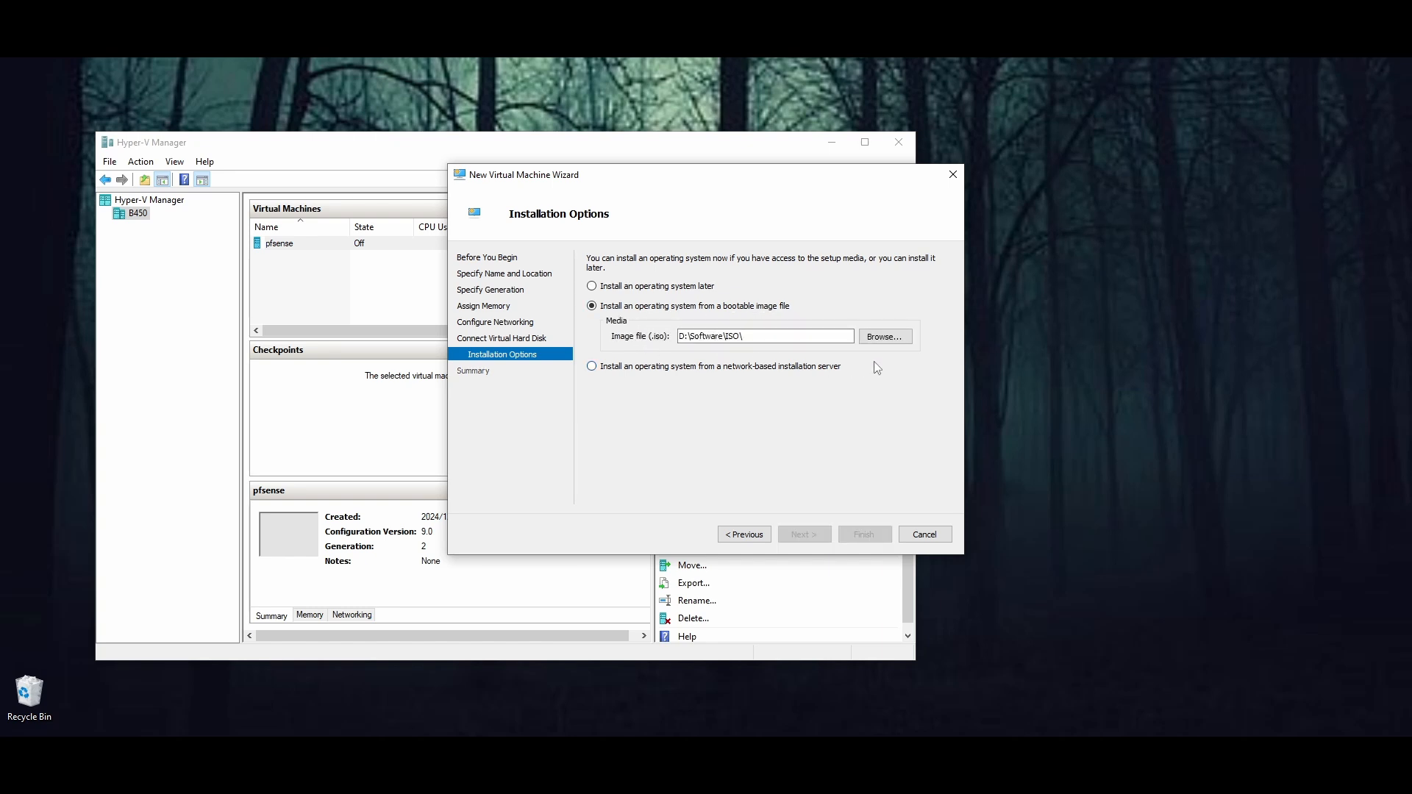
pyautogui.click(885, 336)
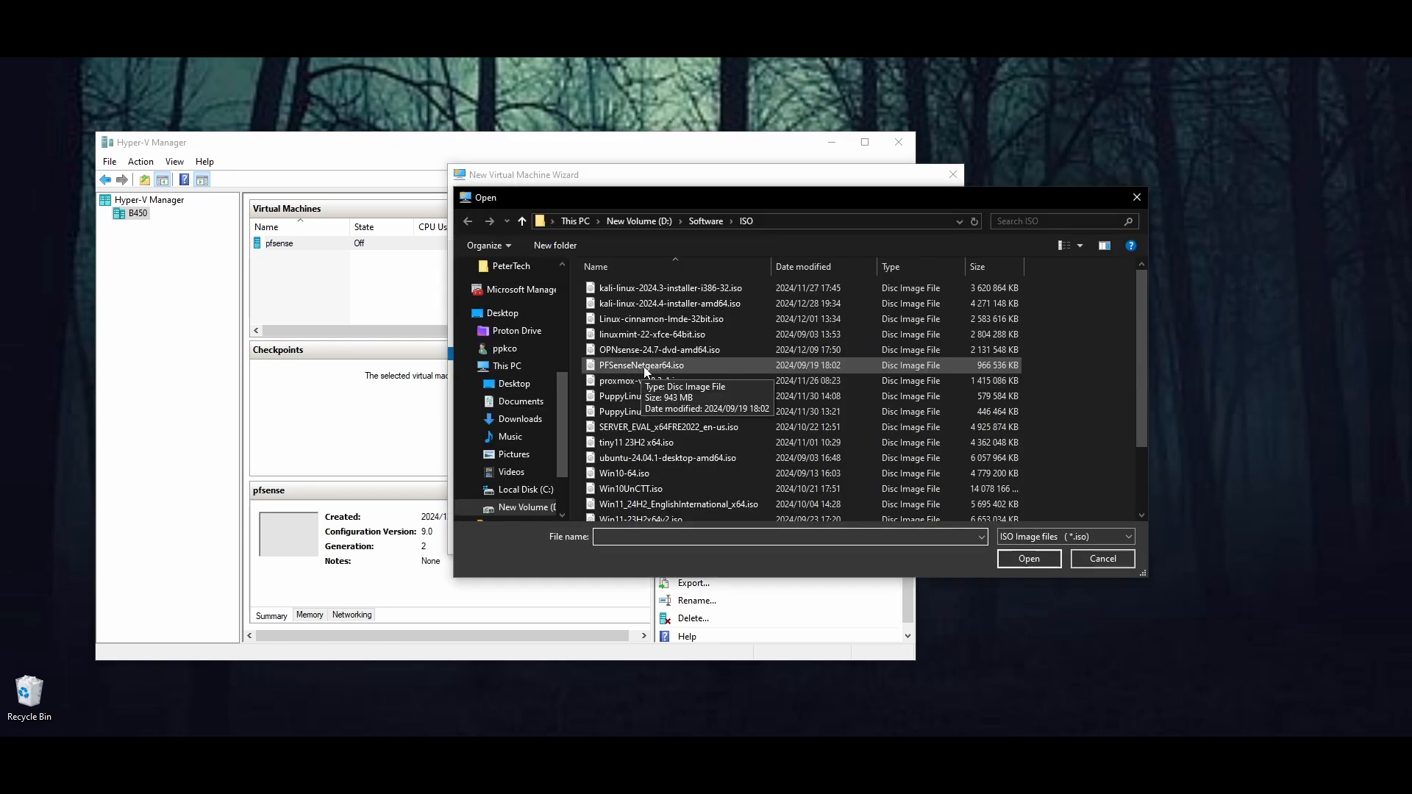
pyautogui.click(643, 366)
pyautogui.click(1030, 559)
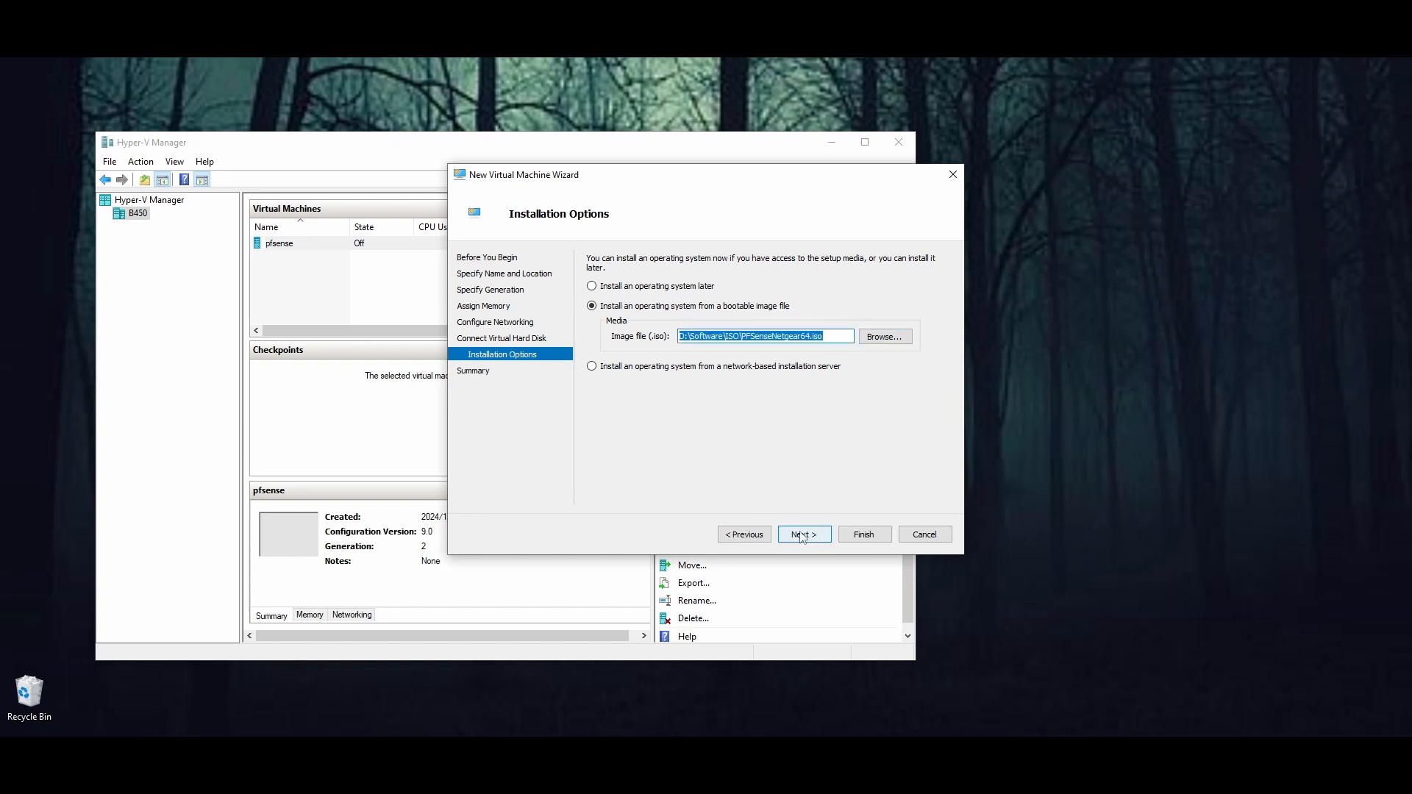
pyautogui.click(804, 536)
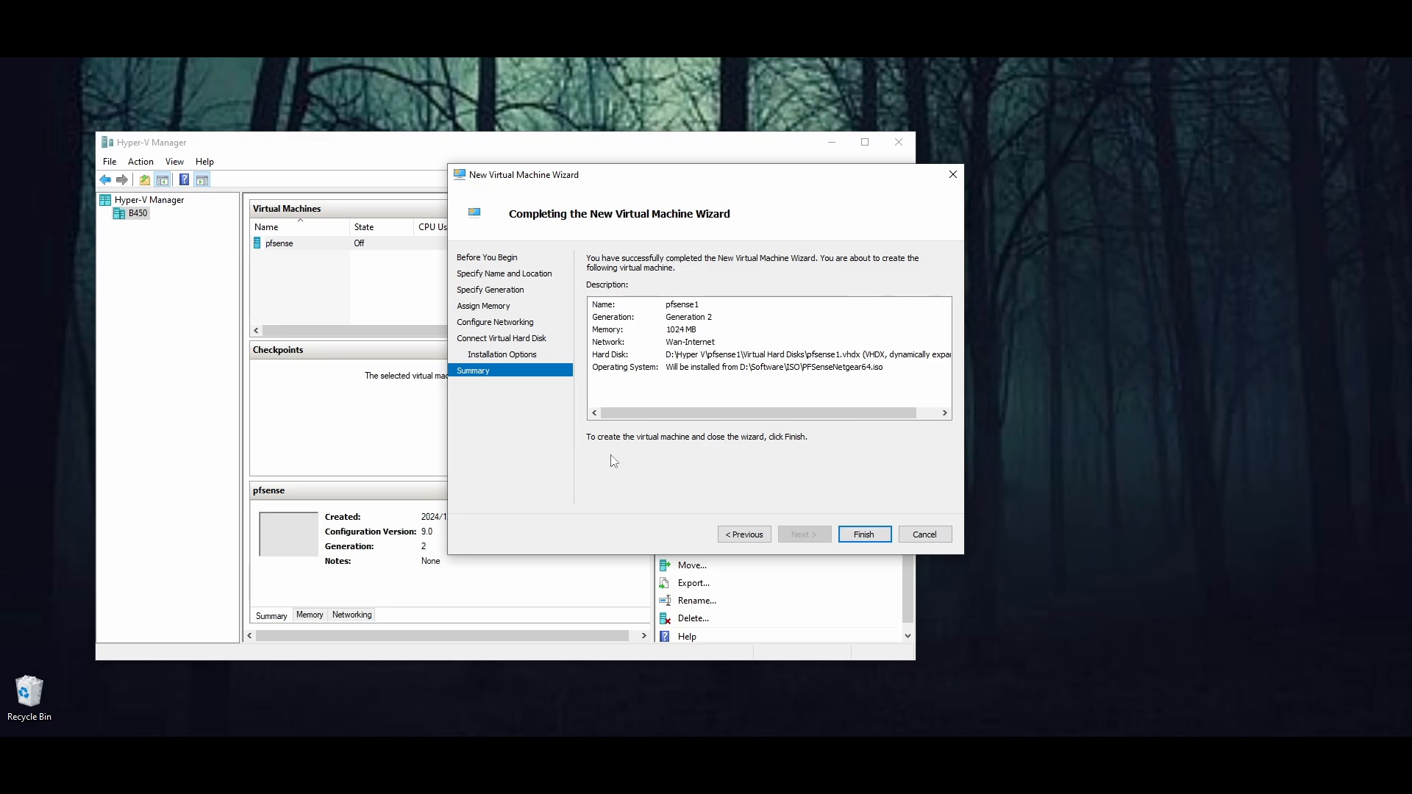
pyautogui.click(865, 534)
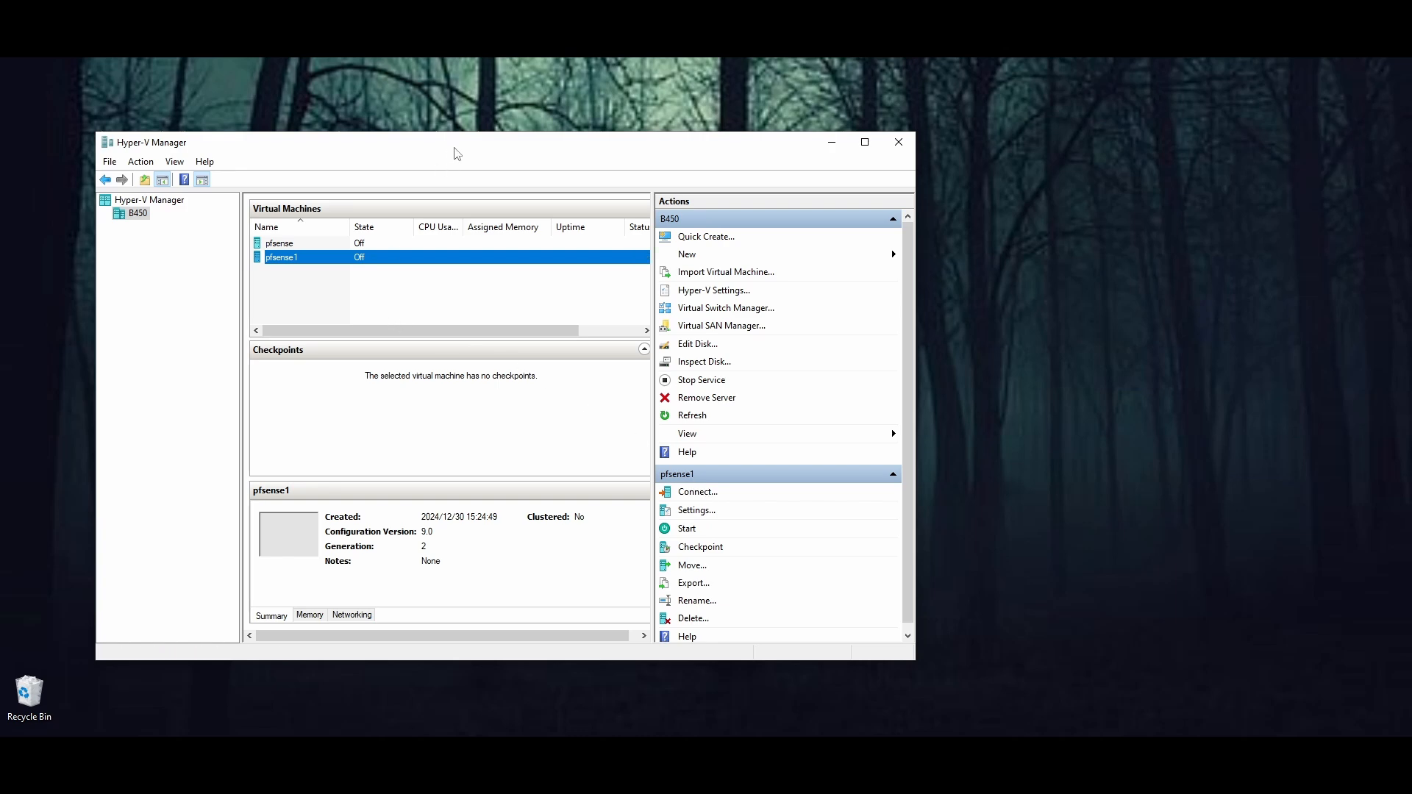
# Step: Open the settings of the pfsense1 virtual machine and show its network adapter configuration
pyautogui.moveTo(457, 149); pyautogui.dragTo(475, 127)
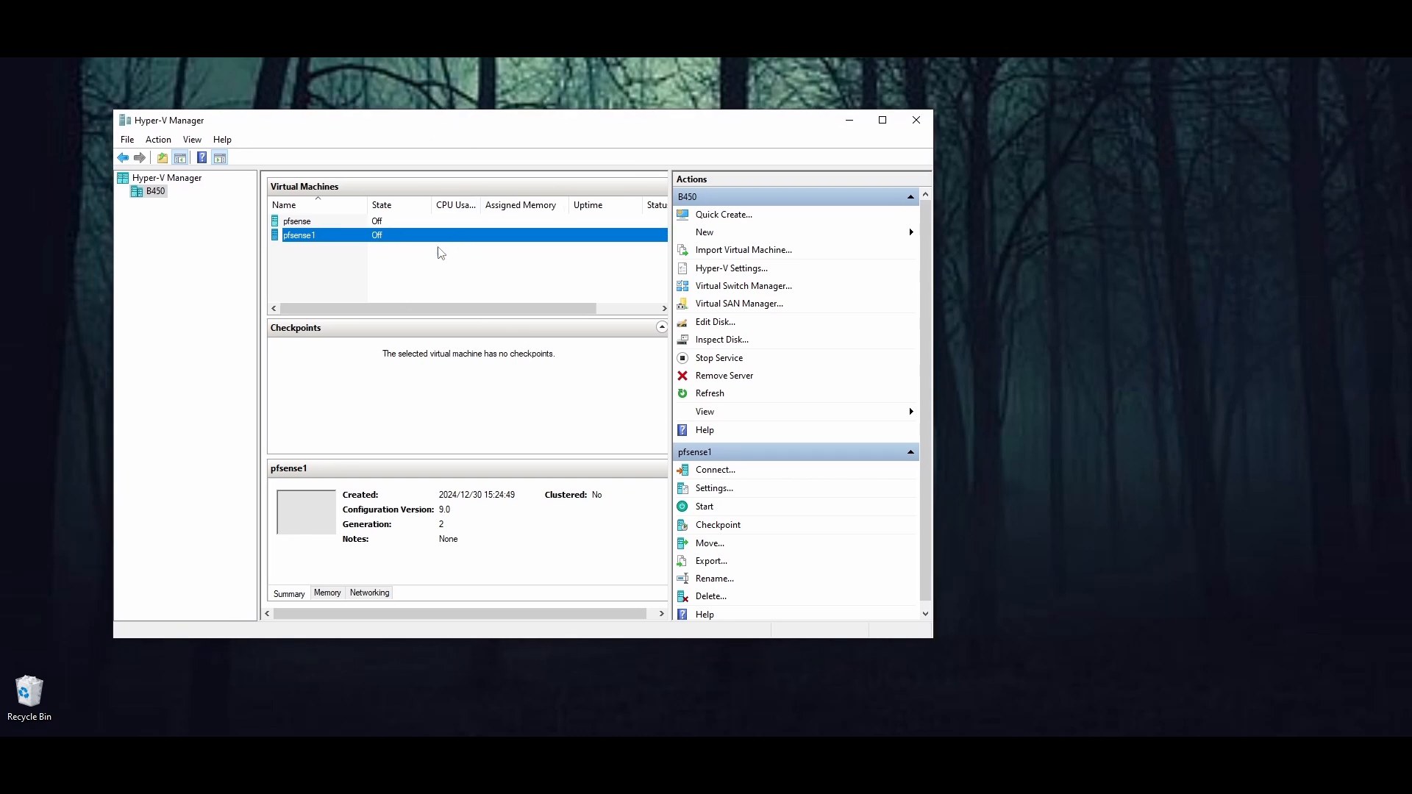
pyautogui.rightClick(308, 236)
pyautogui.click(345, 266)
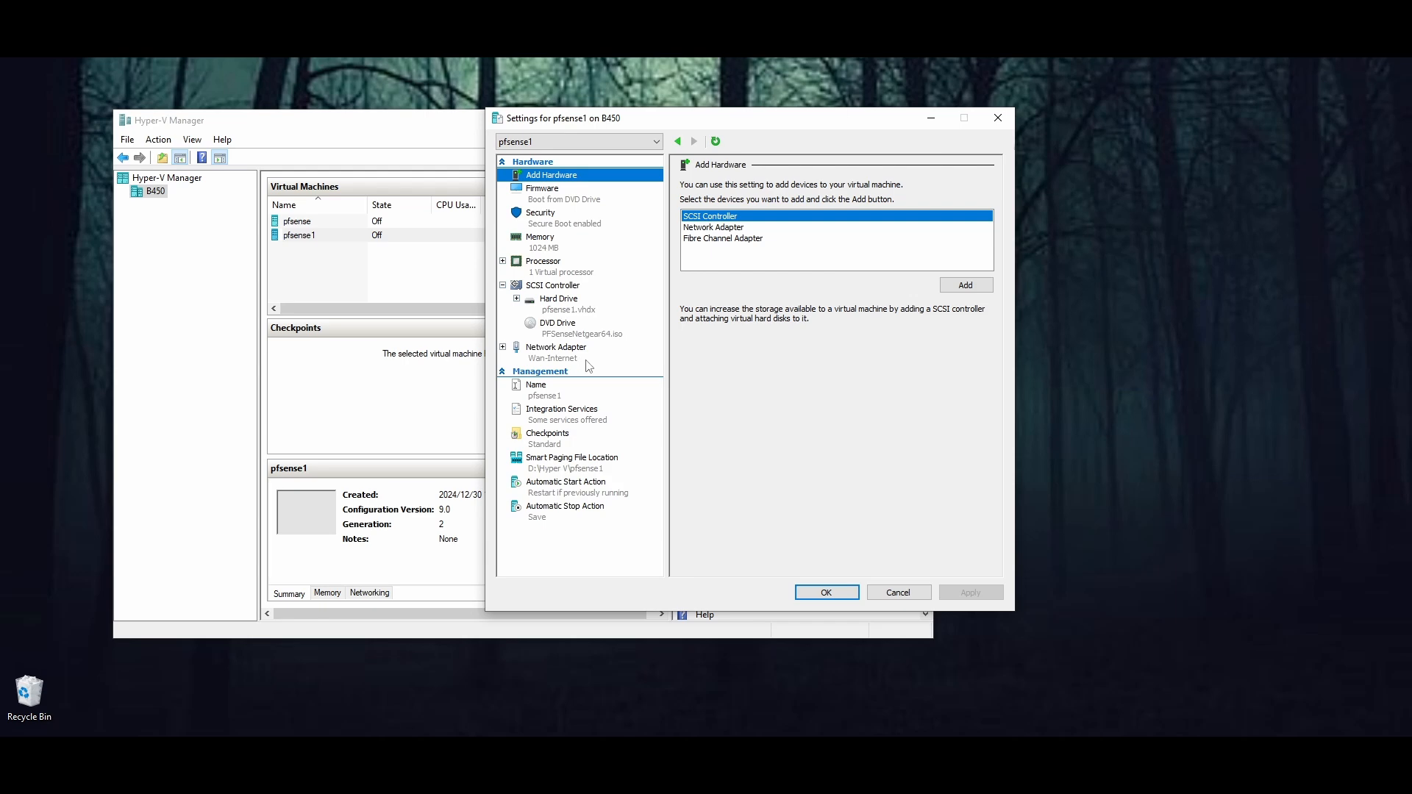
pyautogui.click(570, 360)
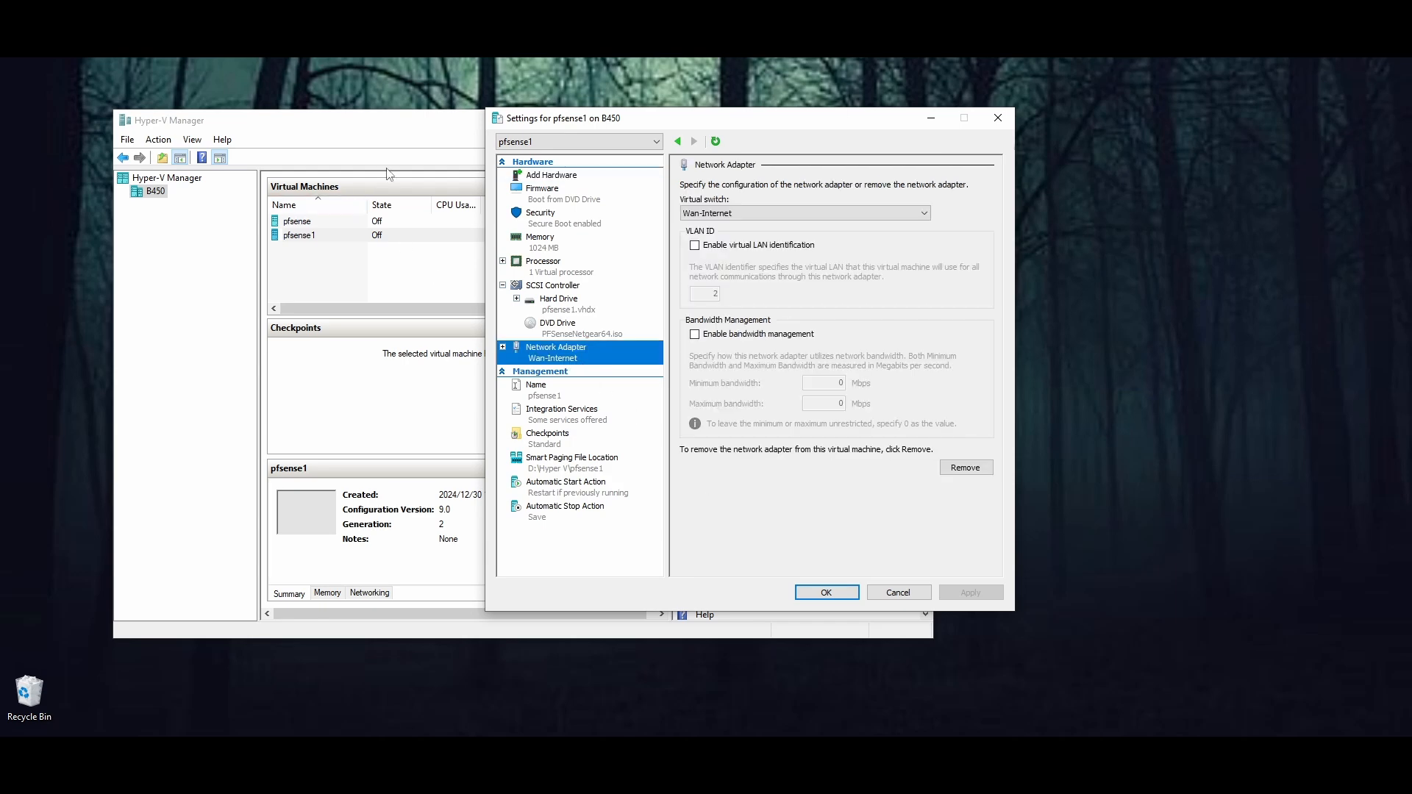
pyautogui.moveTo(737, 122); pyautogui.dragTo(502, 104)
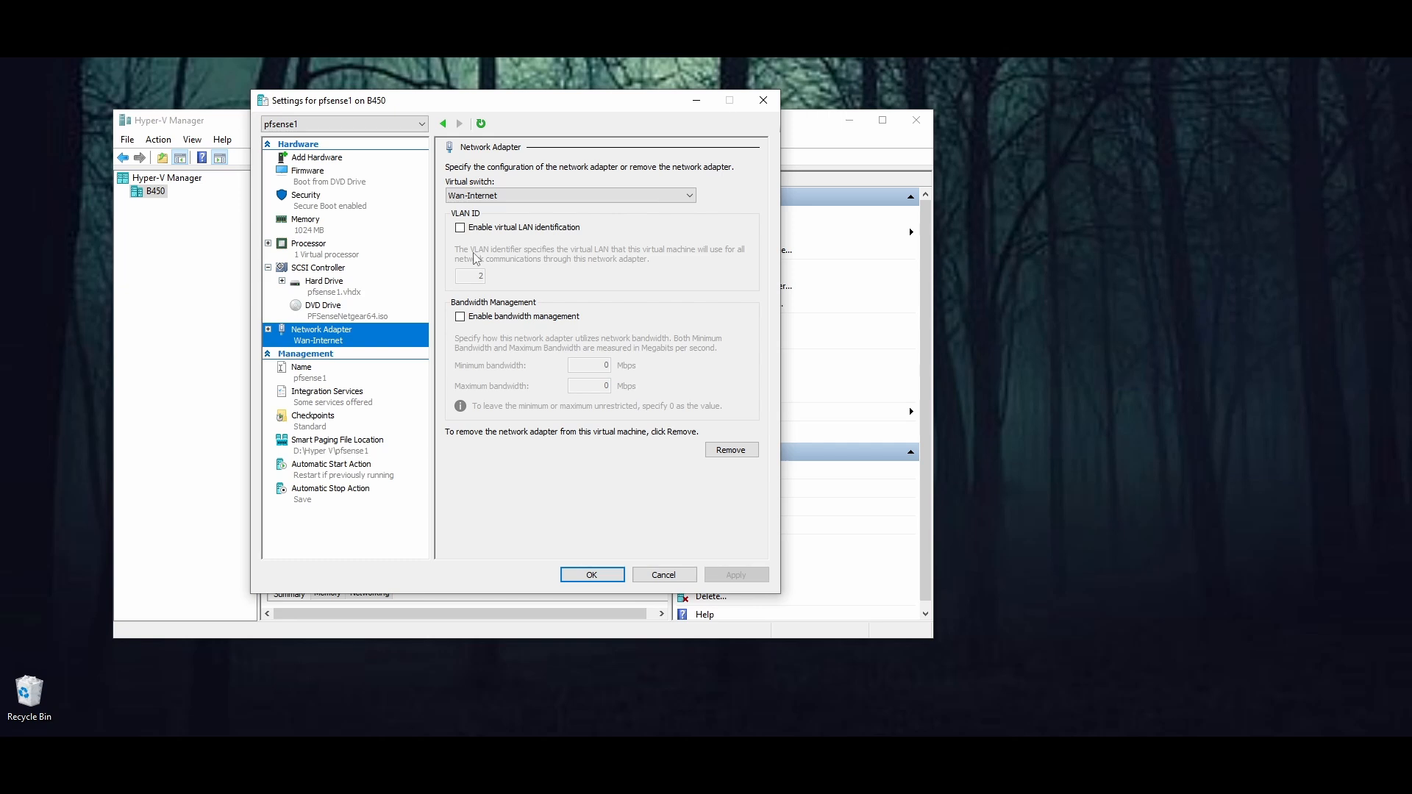
# Step: Keep the first network adapter on Wan-Internet and add a second network adapter connected to the Lan virtual switch, applying the change
pyautogui.click(544, 197)
pyautogui.click(511, 218)
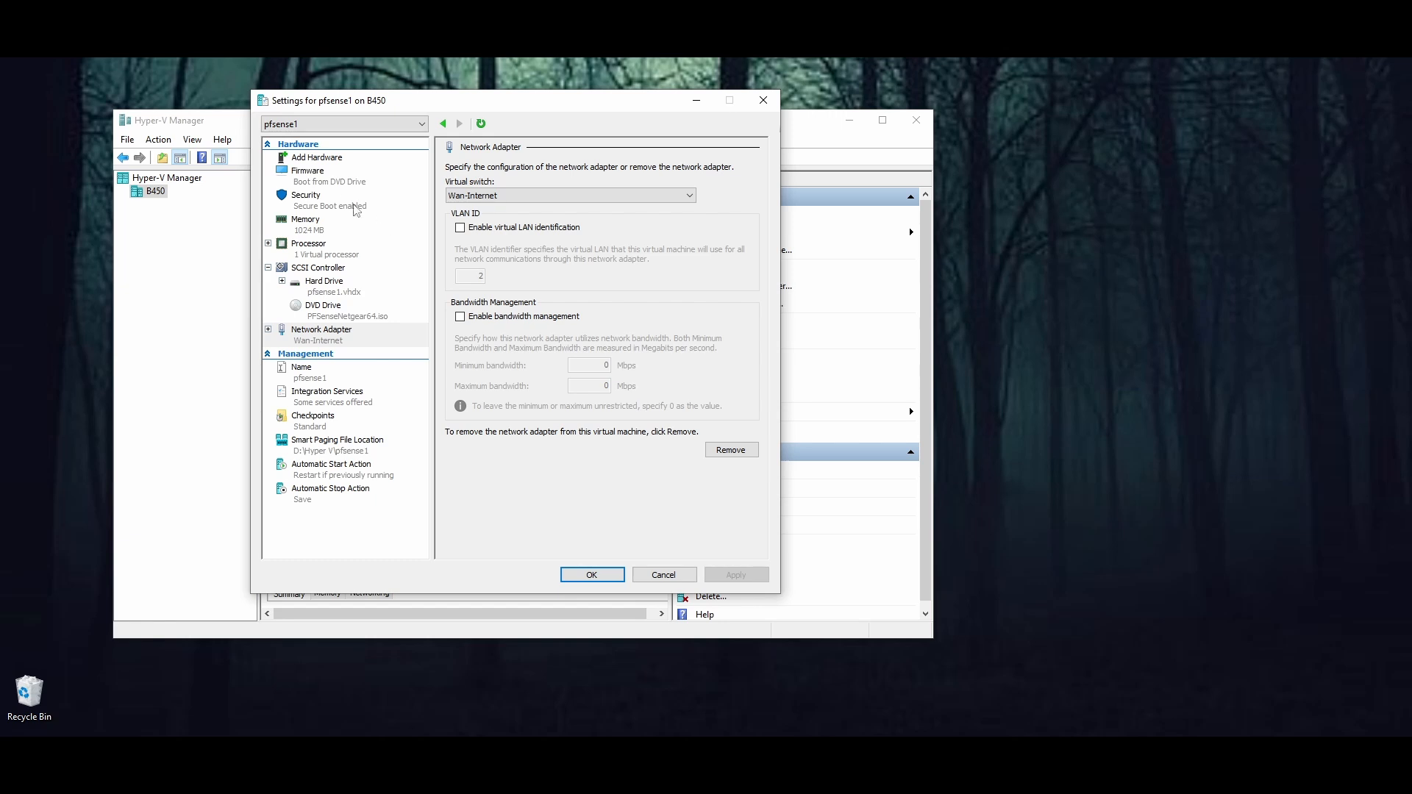
pyautogui.click(317, 158)
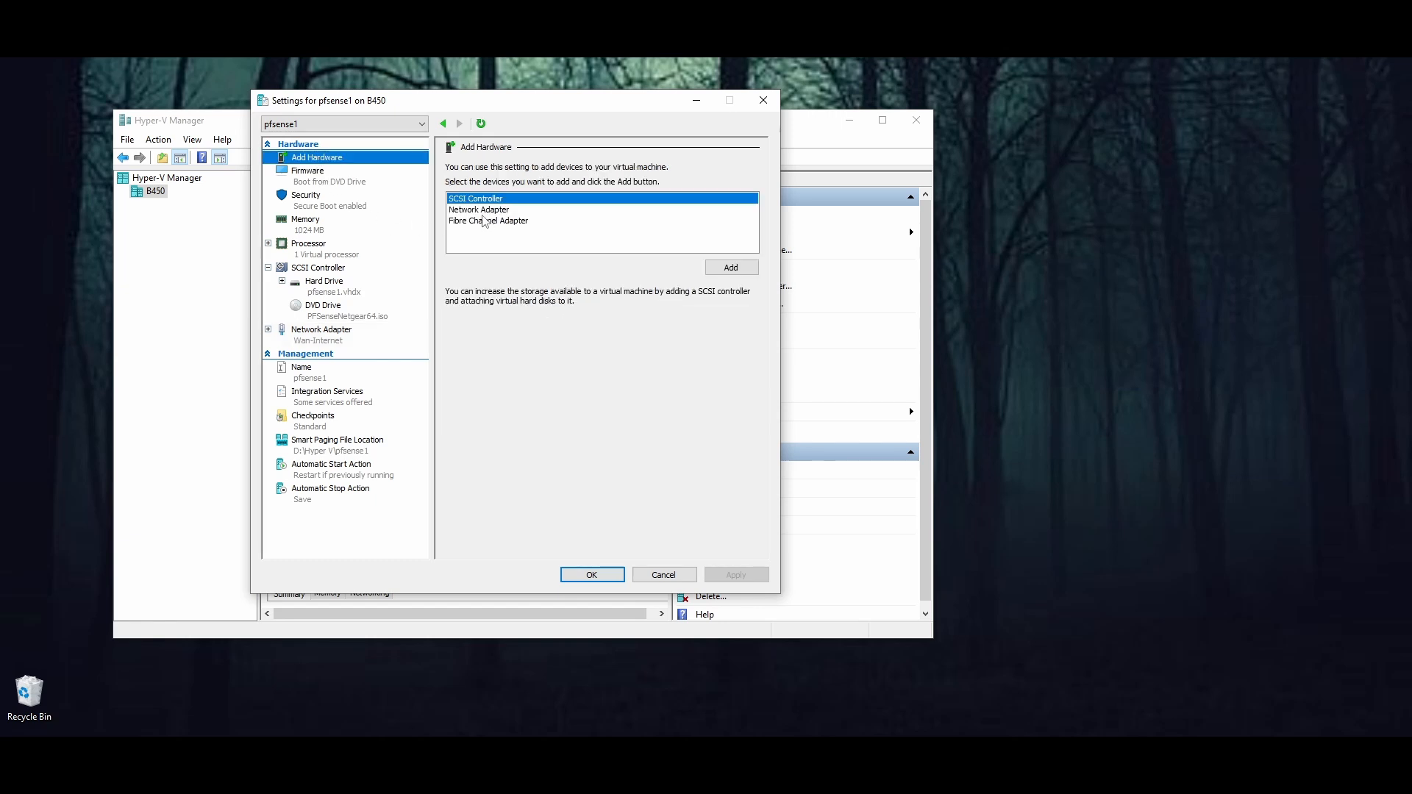
pyautogui.click(483, 211)
pyautogui.click(731, 267)
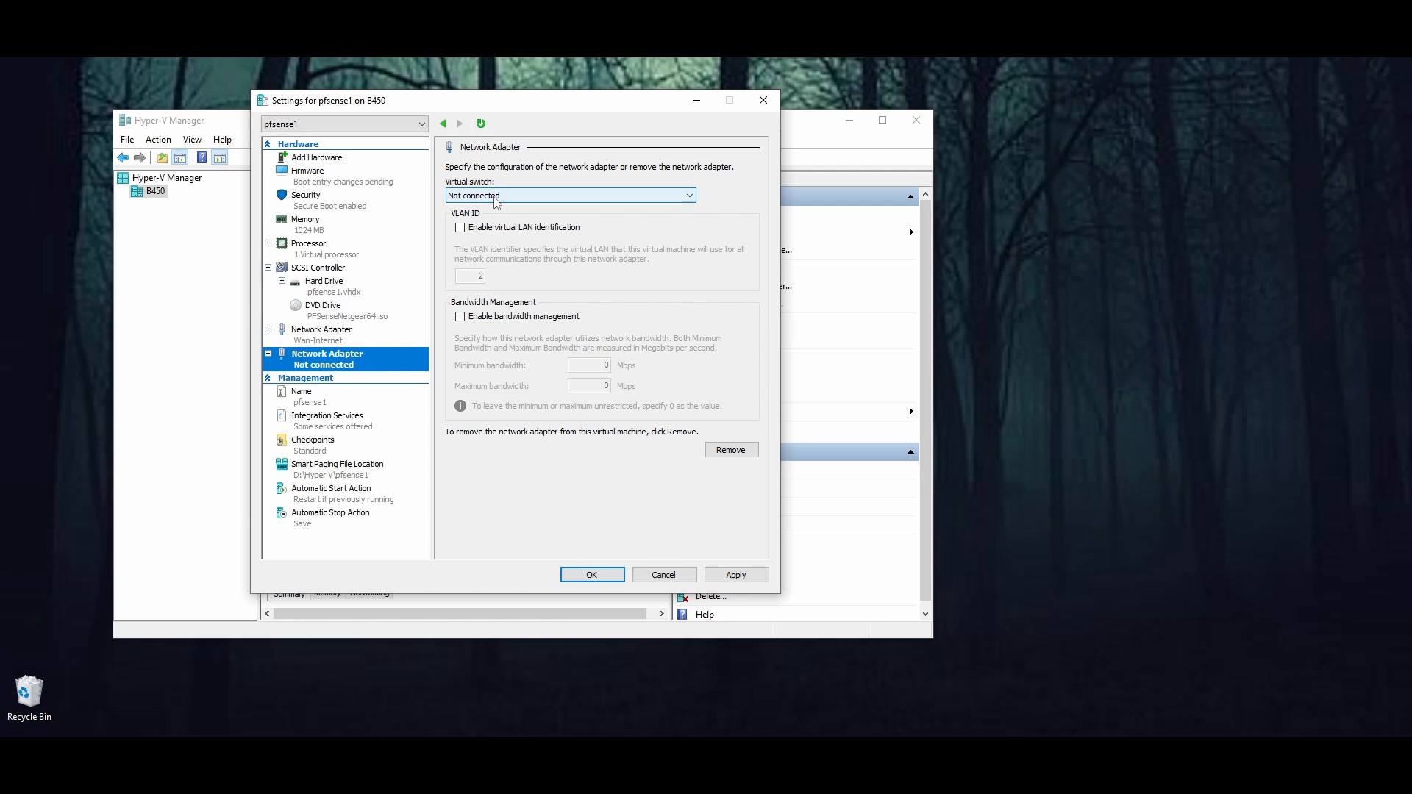
pyautogui.click(497, 195)
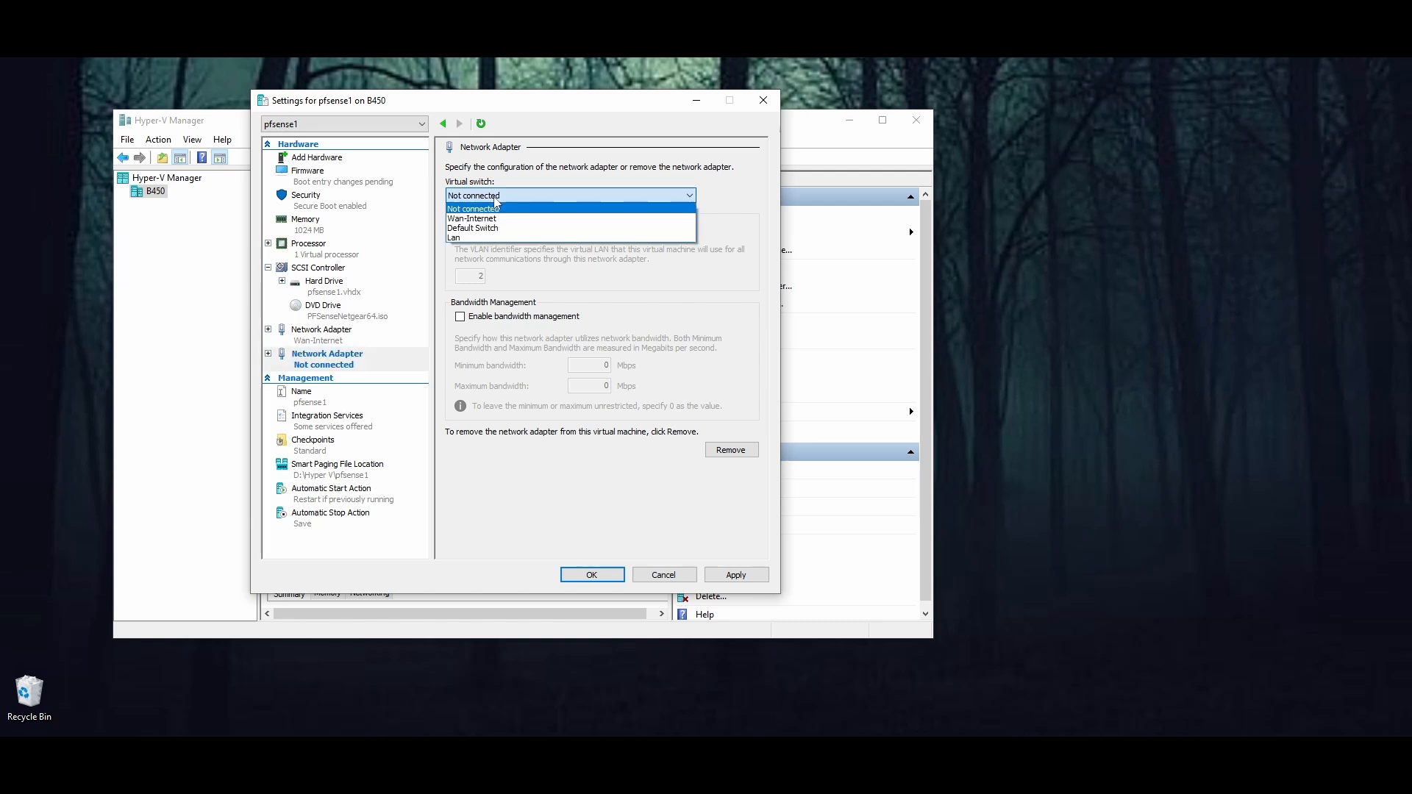
pyautogui.click(464, 237)
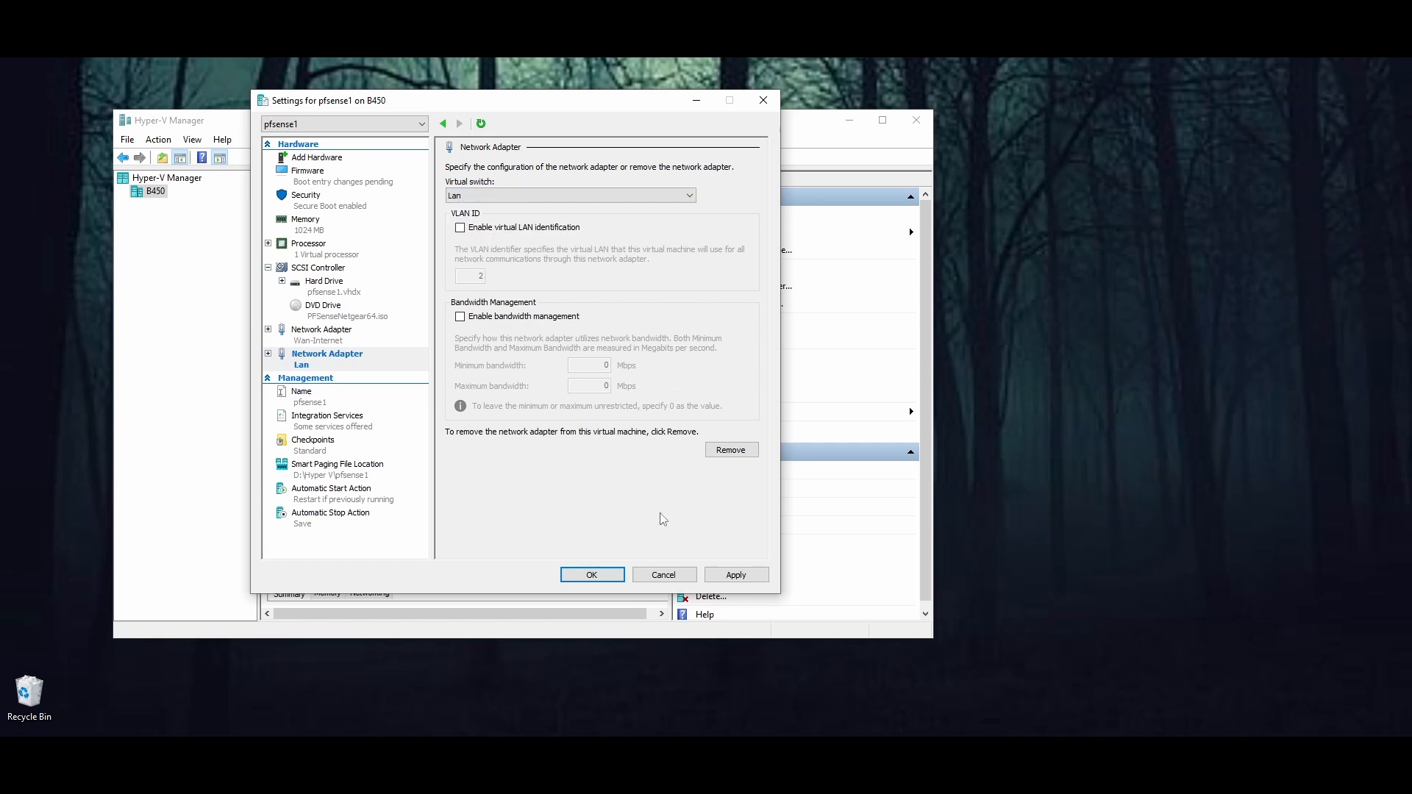
pyautogui.click(736, 574)
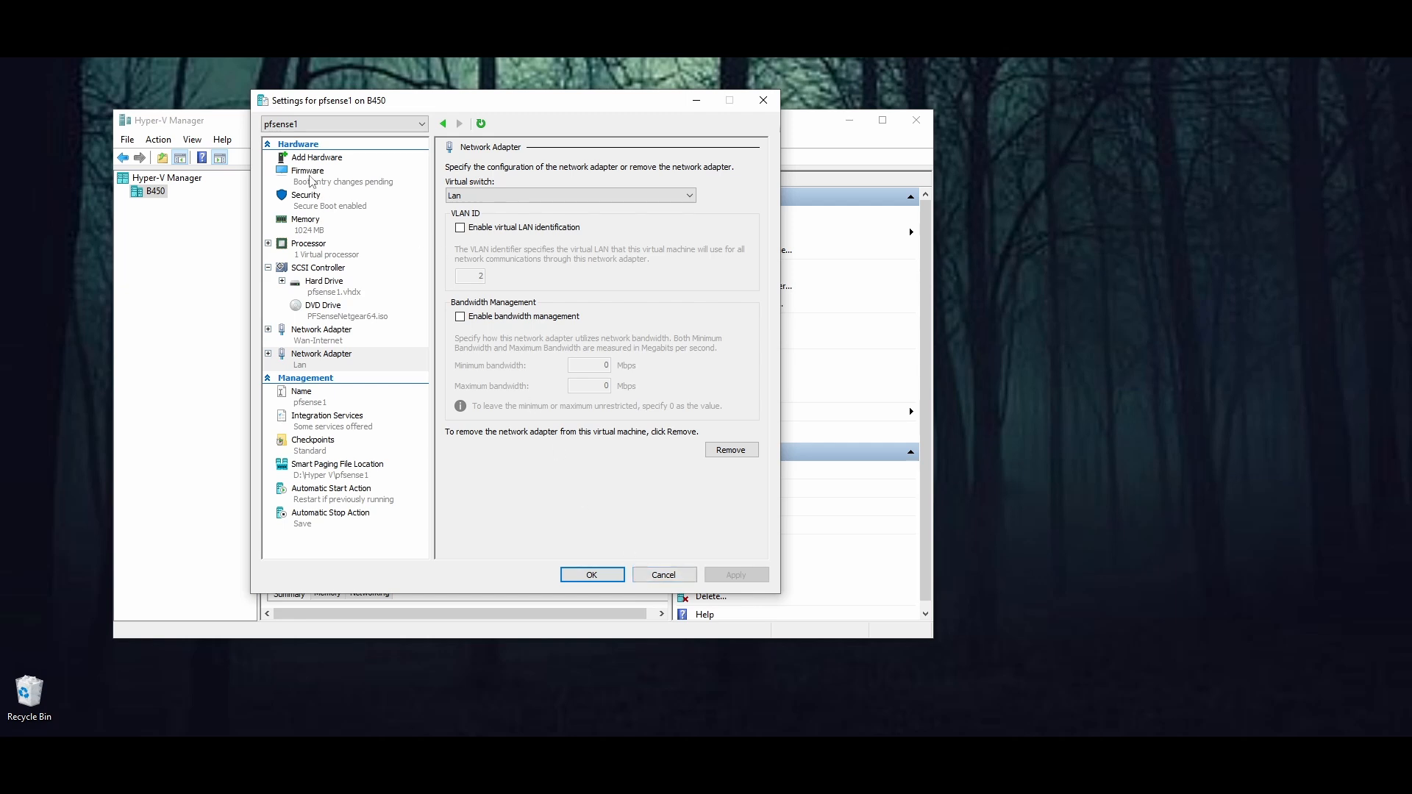
# Step: Disable Secure Boot for pfsense1 and save the virtual machine's settings
pyautogui.click(307, 206)
pyautogui.click(461, 206)
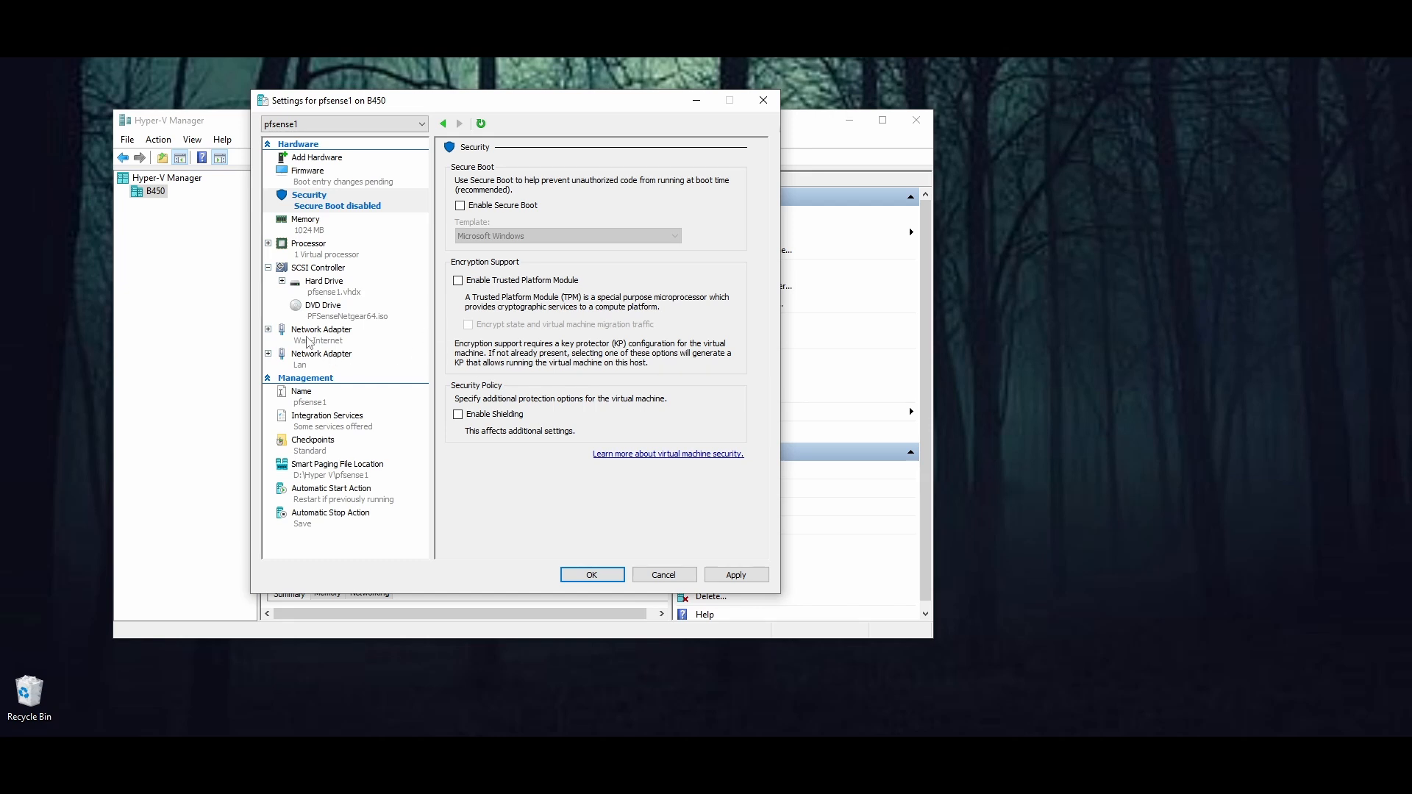
pyautogui.click(340, 361)
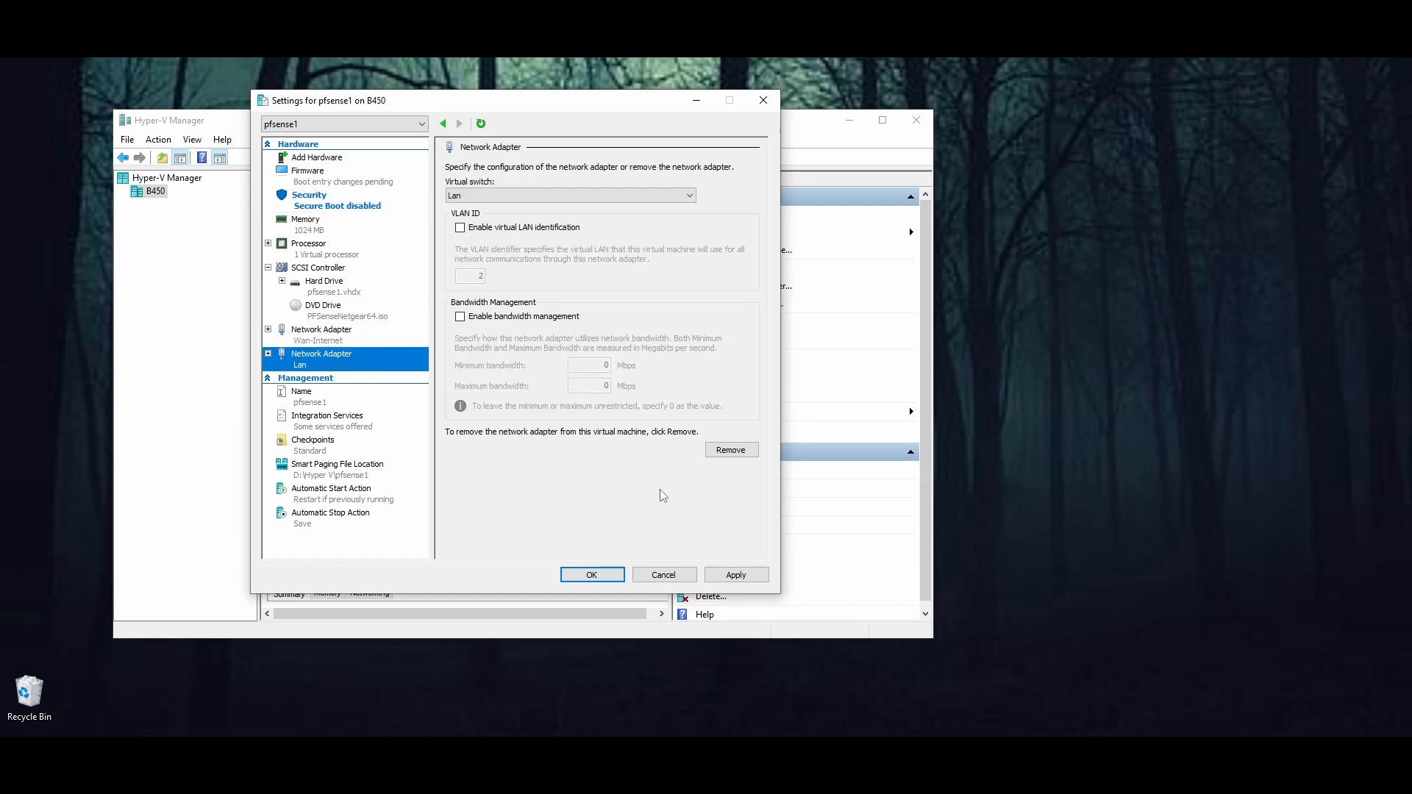
pyautogui.click(736, 575)
pyautogui.click(591, 575)
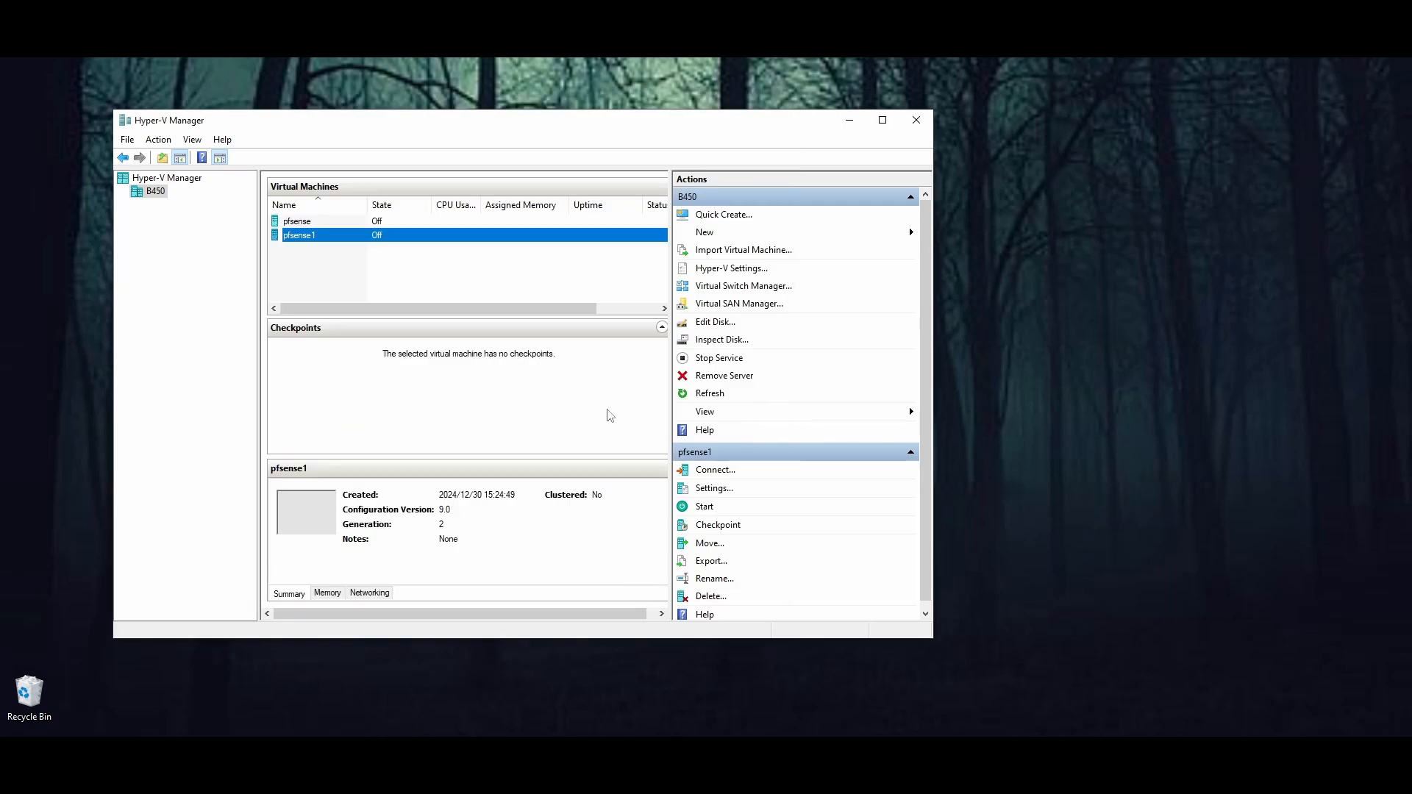
# Step: Connect to the pfsense1 virtual machine, start it and reposition its console window
pyautogui.doubleClick(319, 236)
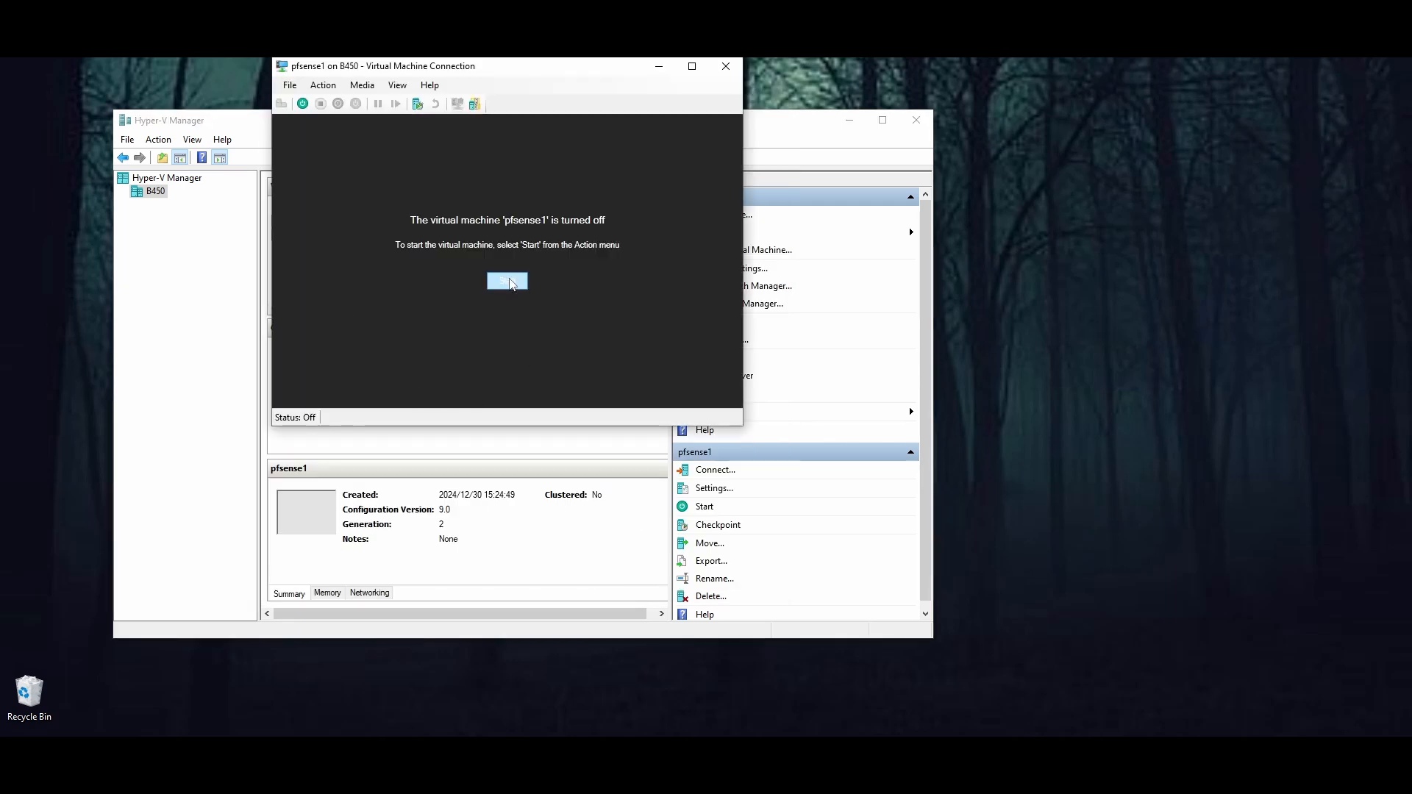
pyautogui.click(508, 282)
pyautogui.moveTo(566, 70); pyautogui.dragTo(639, 110)
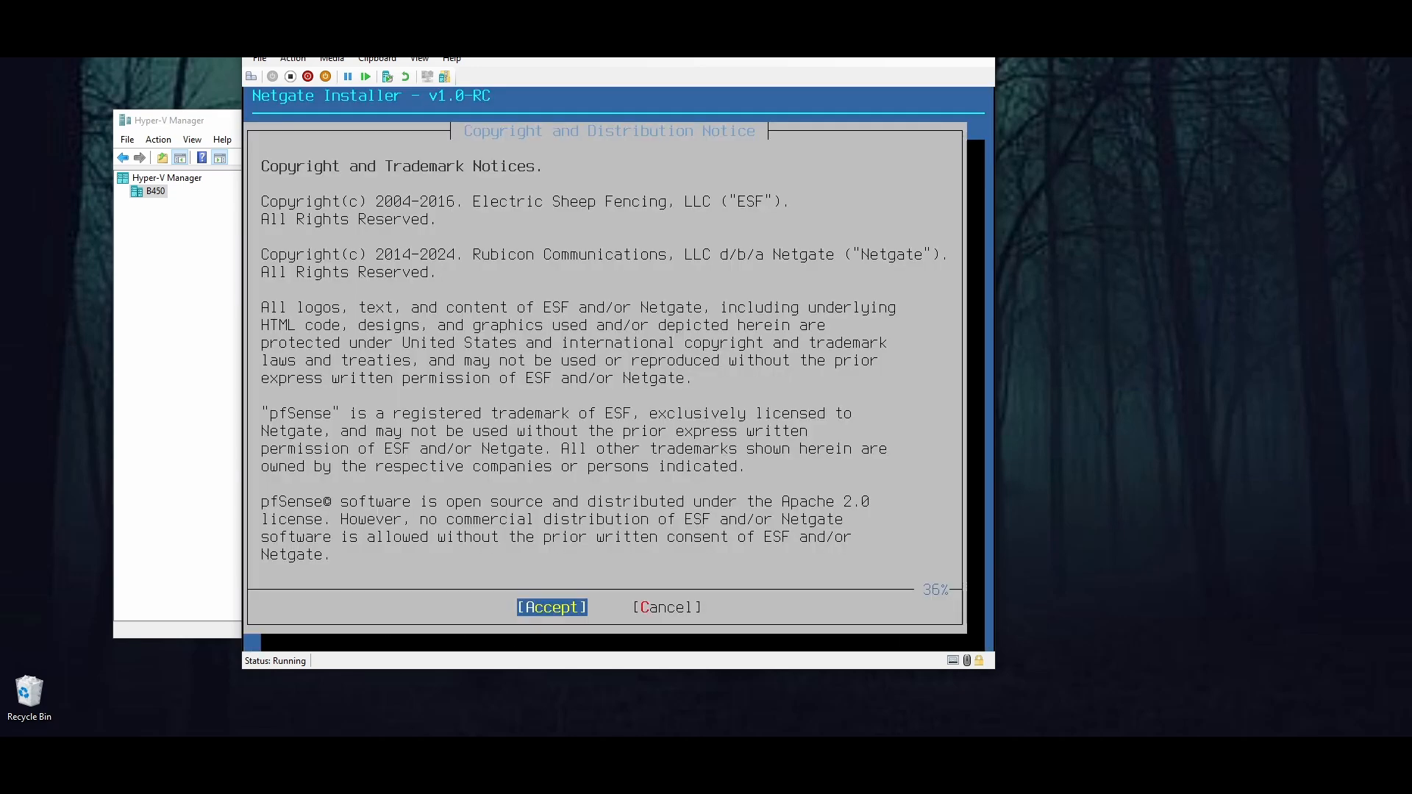
# Step: Accept the copyright notice, choose Install pfSense and proceed to the installer's network setup
pyautogui.press('Return')
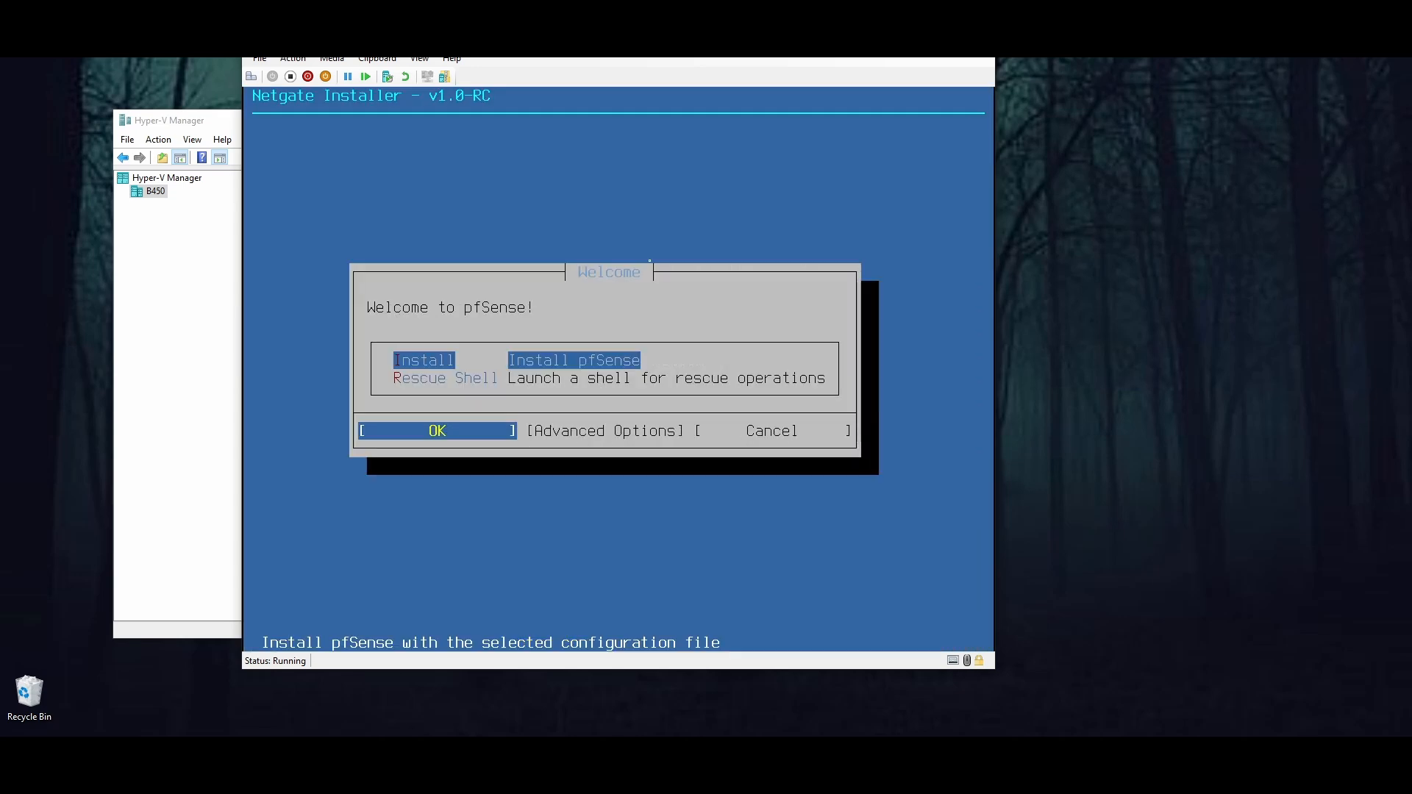
pyautogui.press('Return')
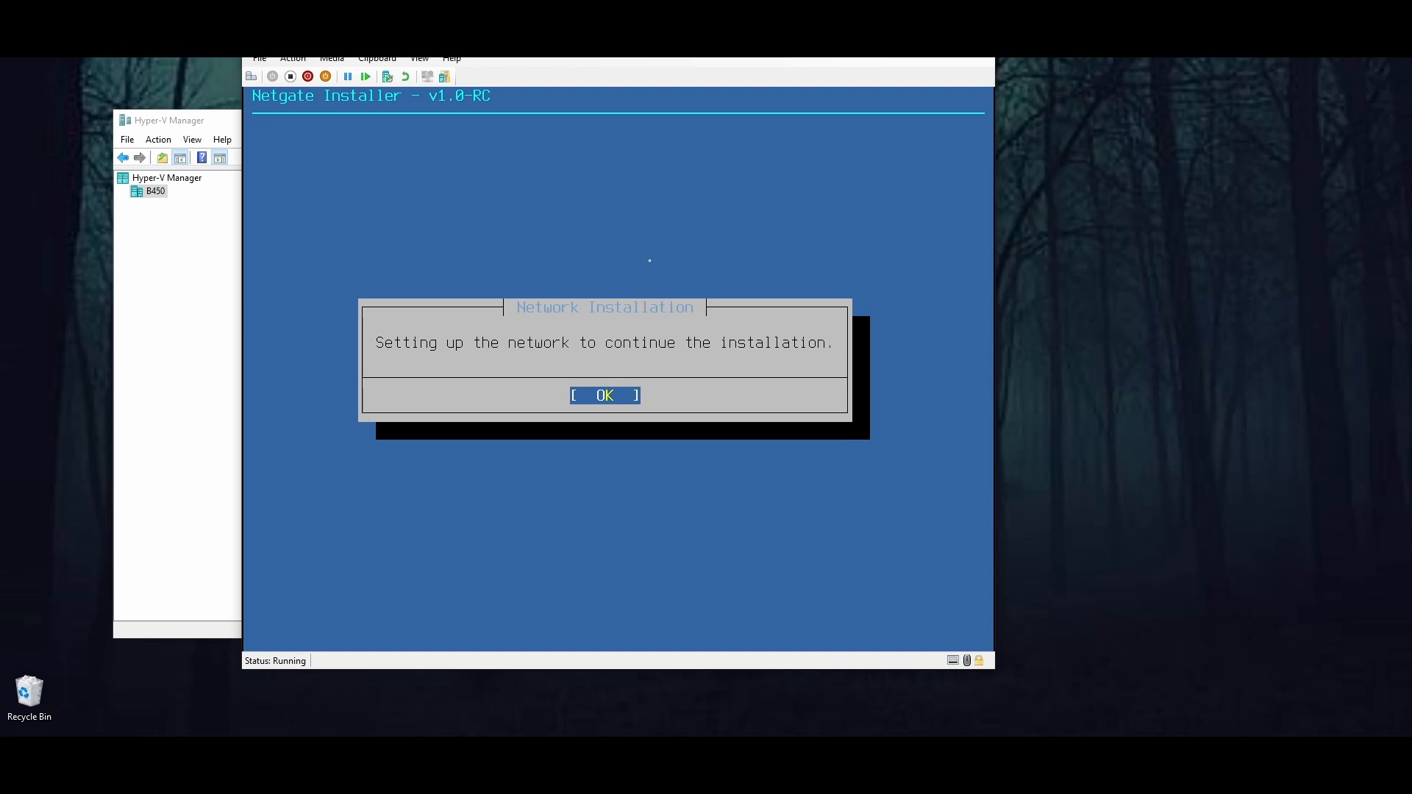
pyautogui.press('Return')
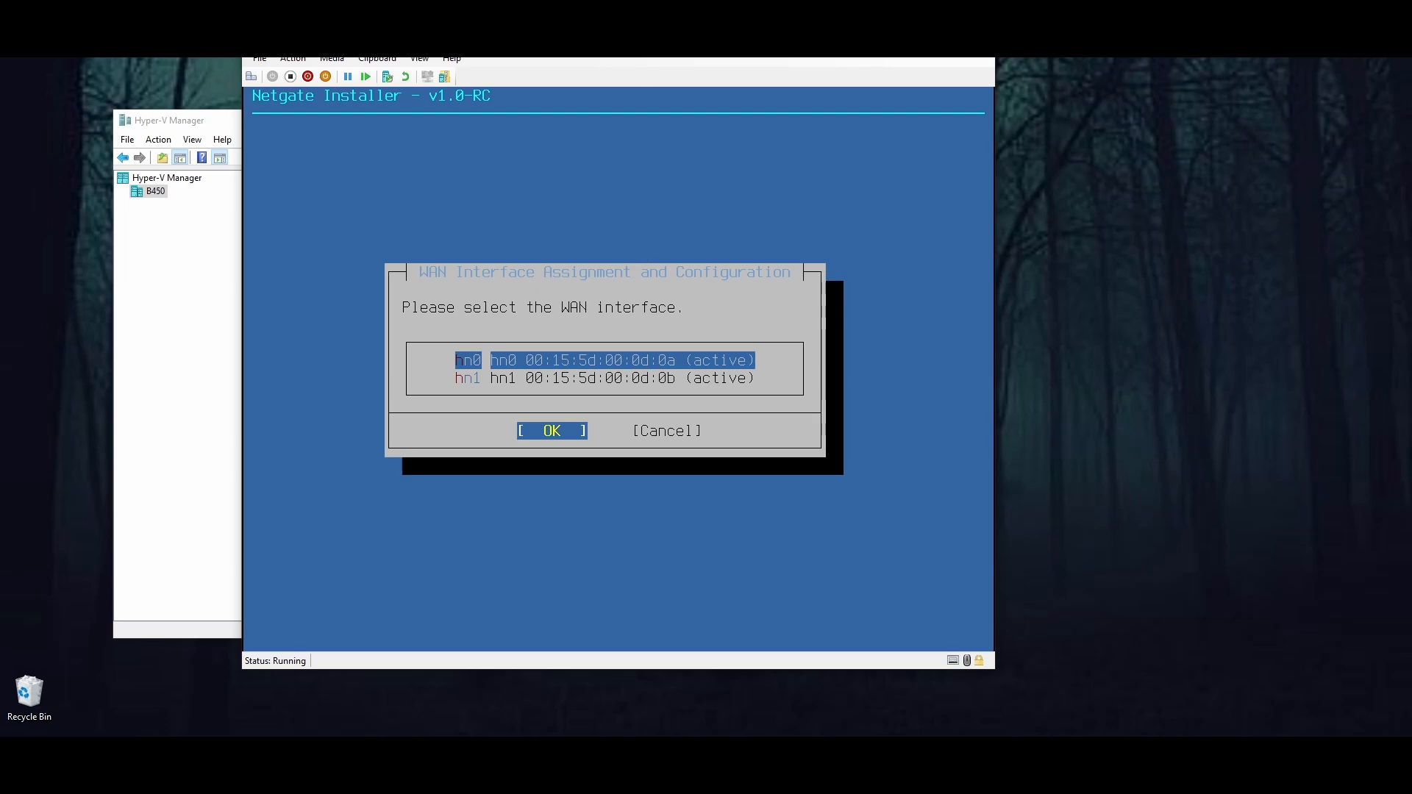
# Step: Assign hn0 as the WAN interface and accept DHCP (client) mode with VLAN tagging disabled
pyautogui.moveTo(642, 45); pyautogui.dragTo(651, 476)
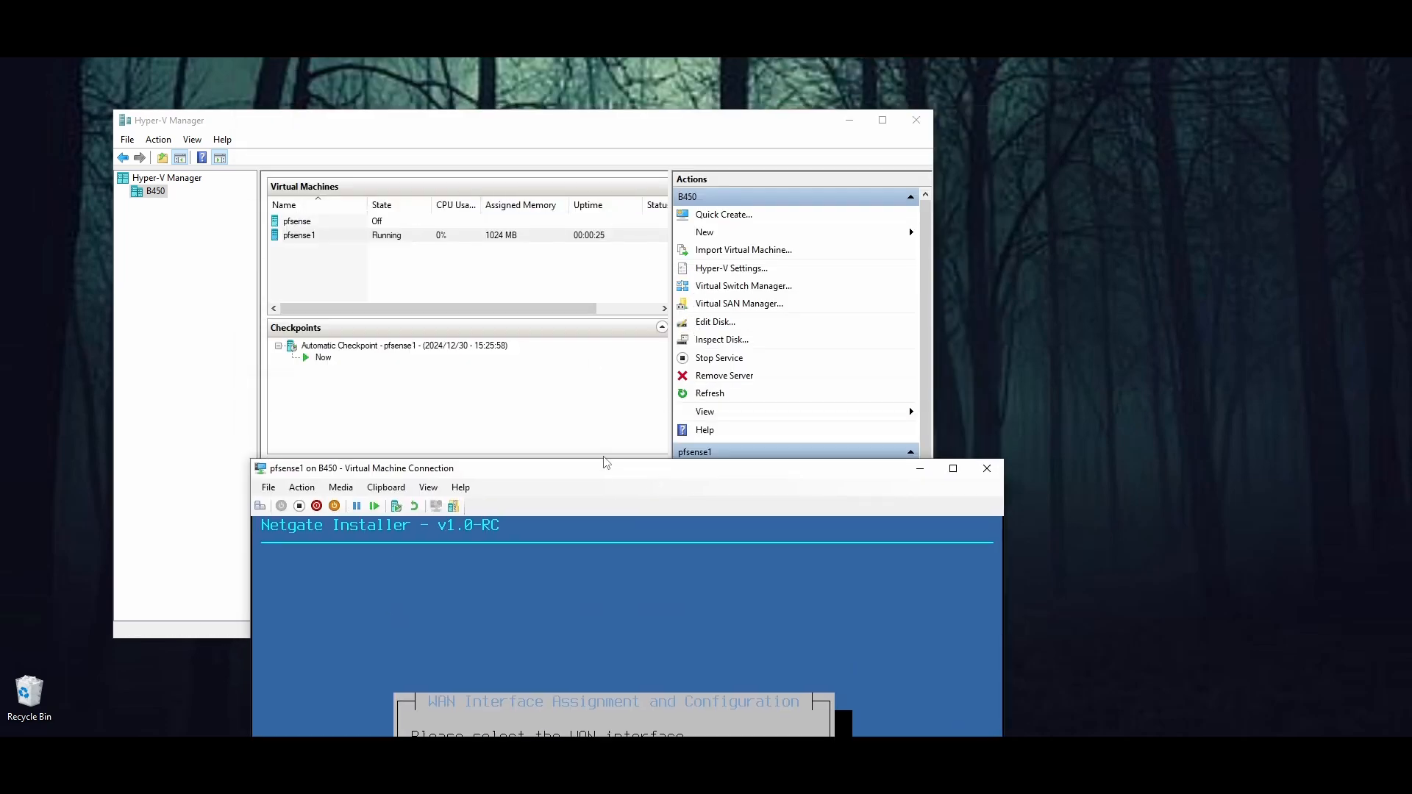
pyautogui.moveTo(605, 475); pyautogui.dragTo(579, 88)
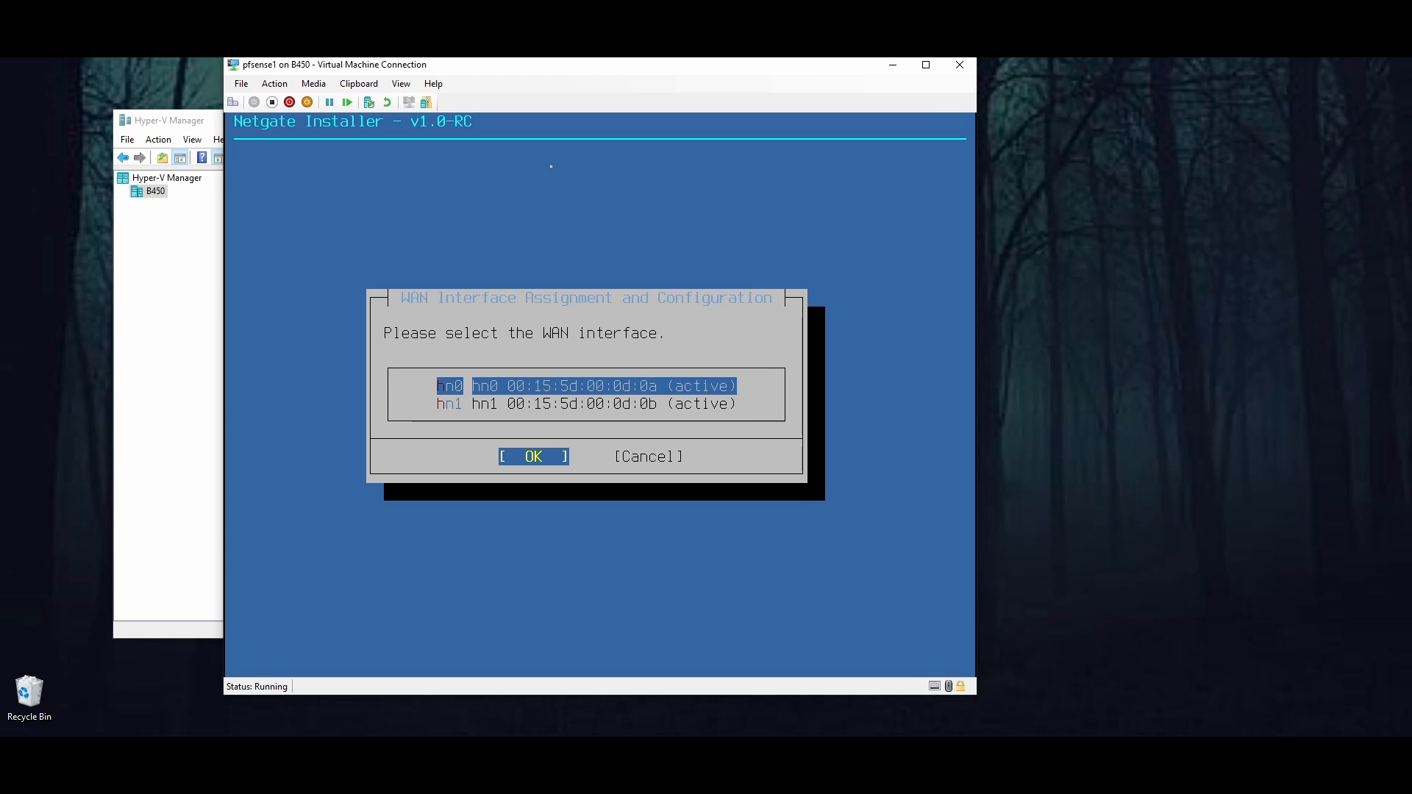
pyautogui.press('Down')
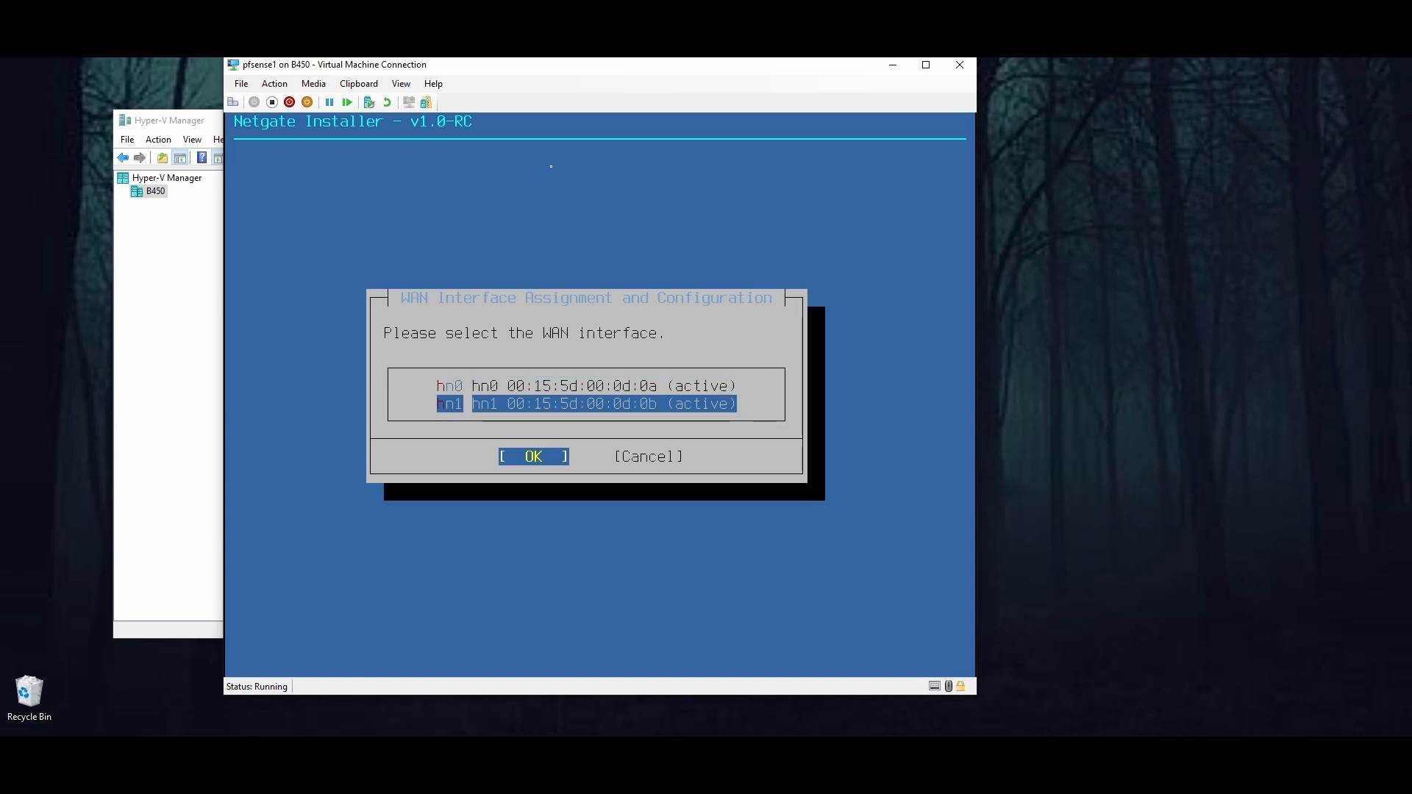
pyautogui.press('Up')
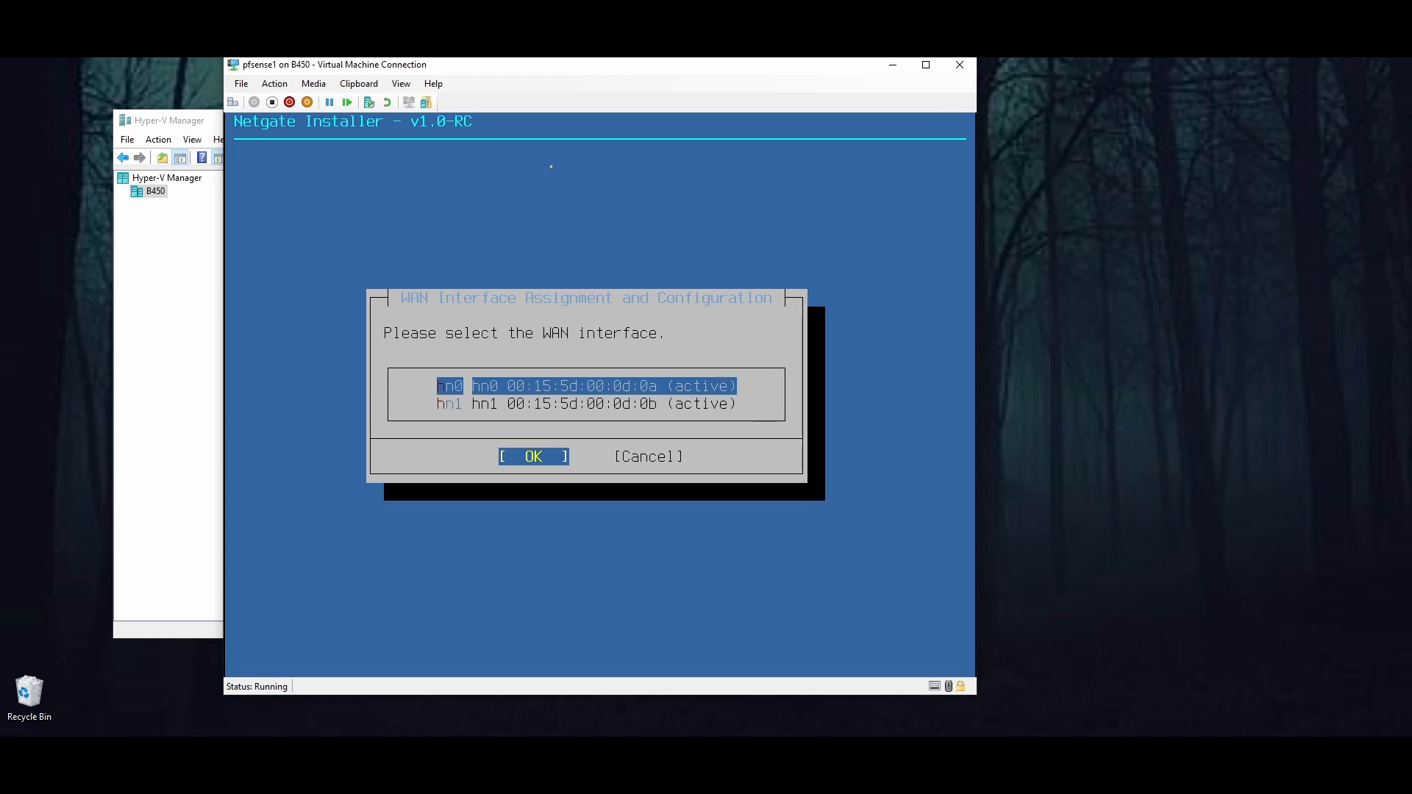
pyautogui.press('Return')
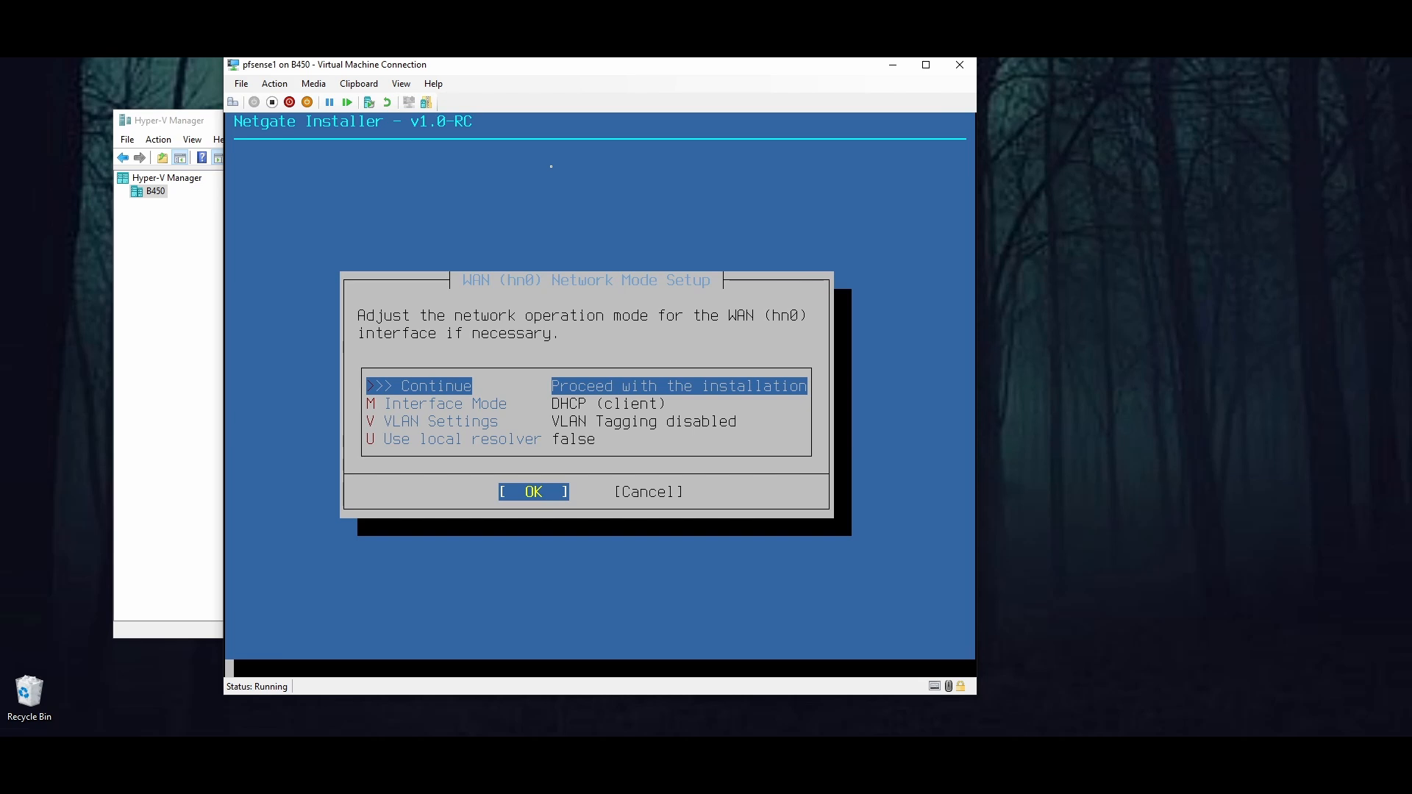
pyautogui.press('Return')
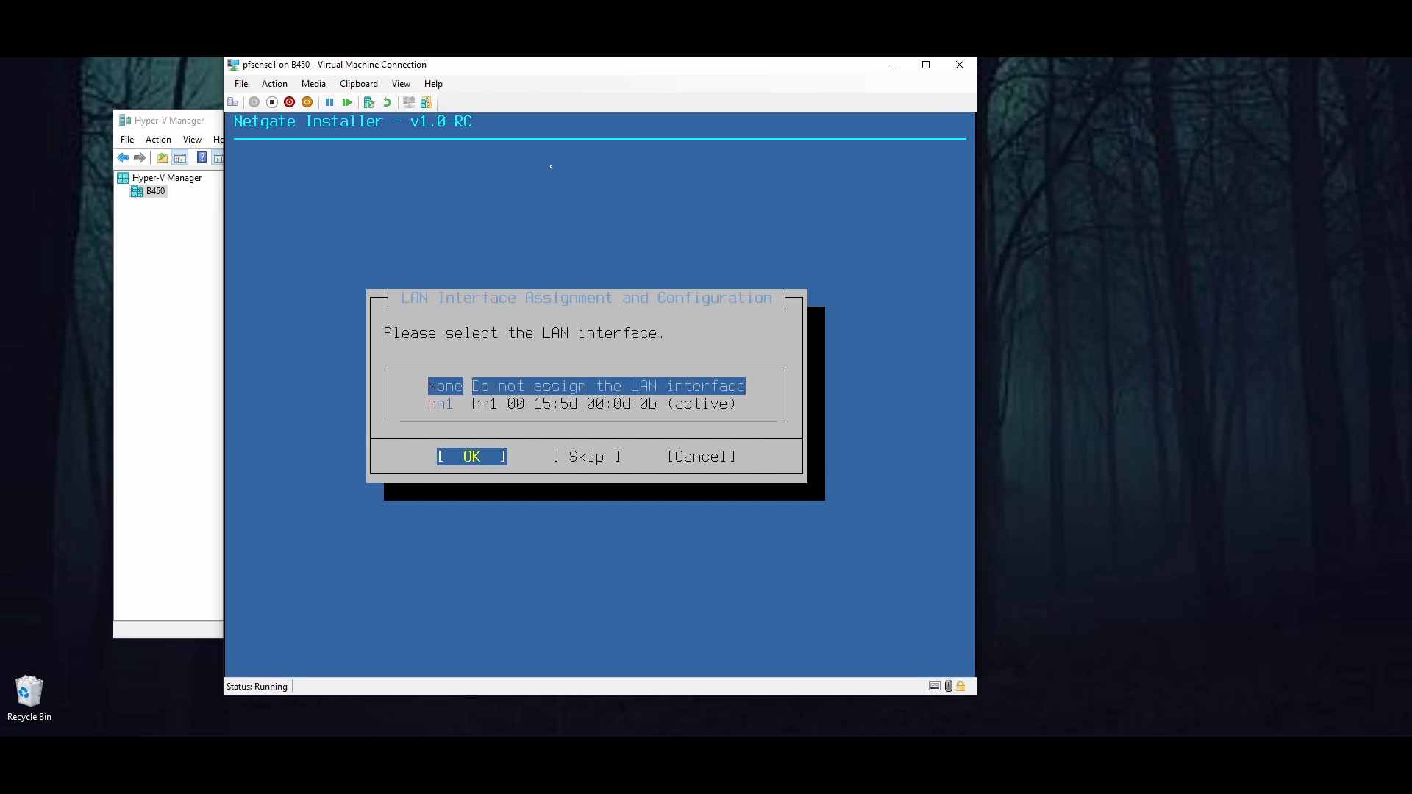
# Step: Assign hn1 as the LAN interface with the default static address 192.168.1.1/24 and confirm the interface assignments
pyautogui.press('Down')
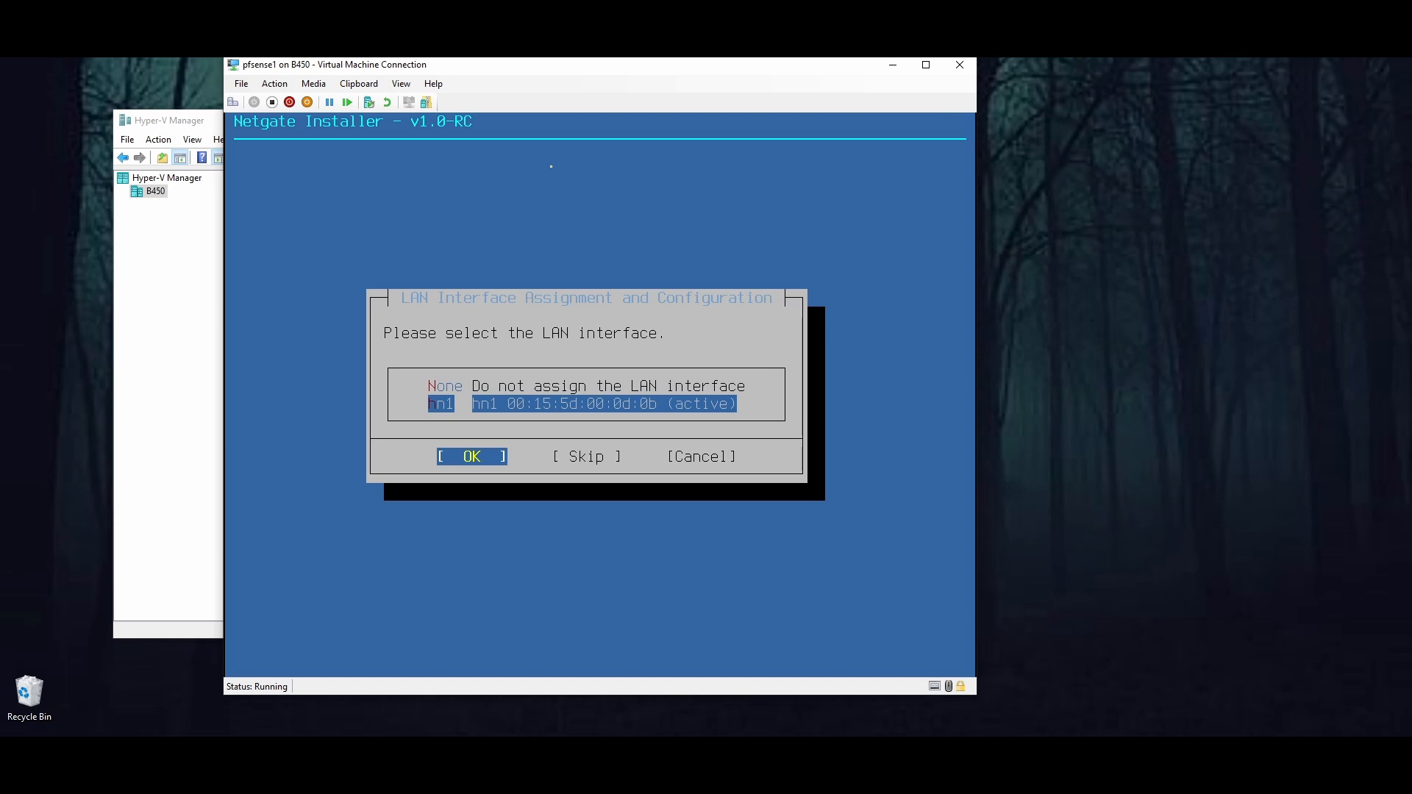
pyautogui.press('Return')
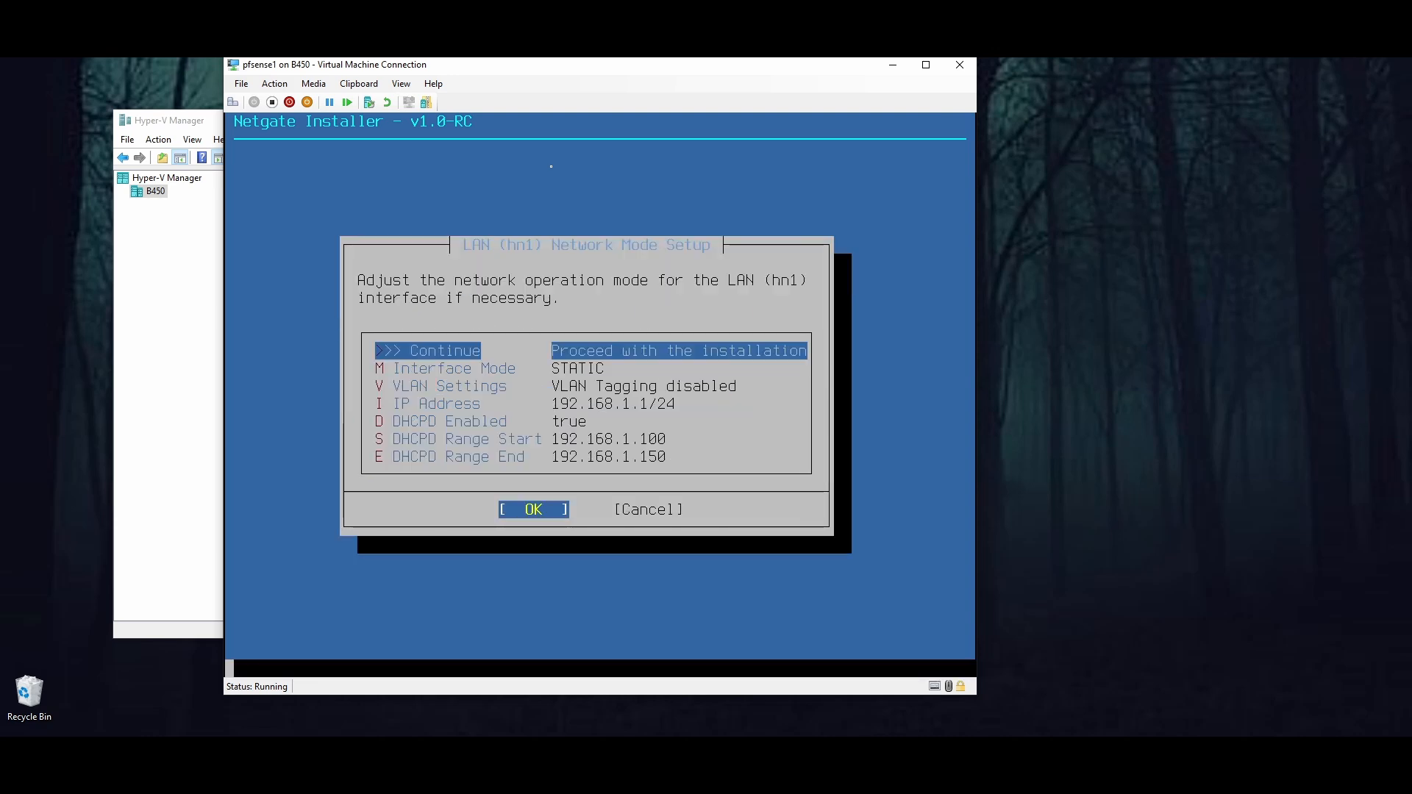
pyautogui.press('Return')
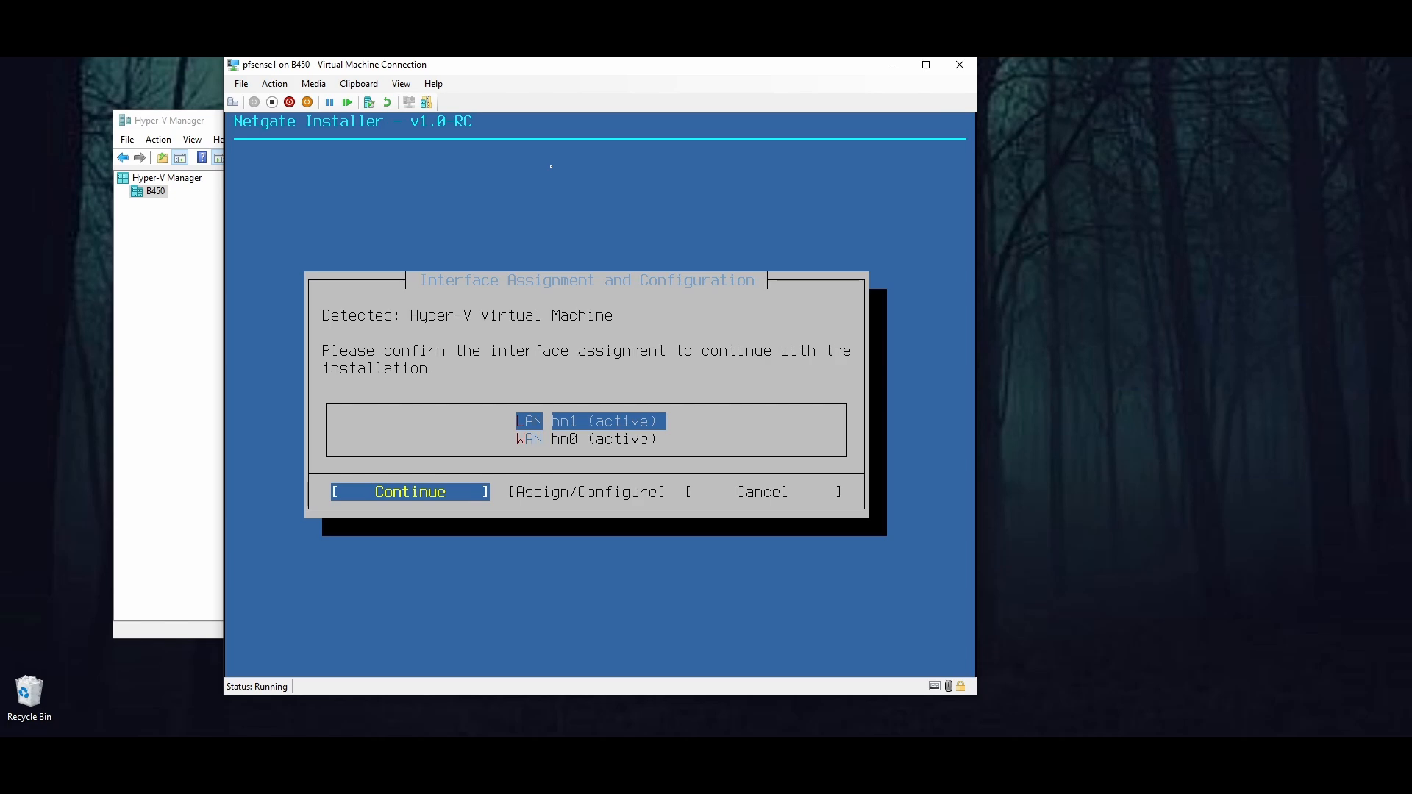
pyautogui.press('Return')
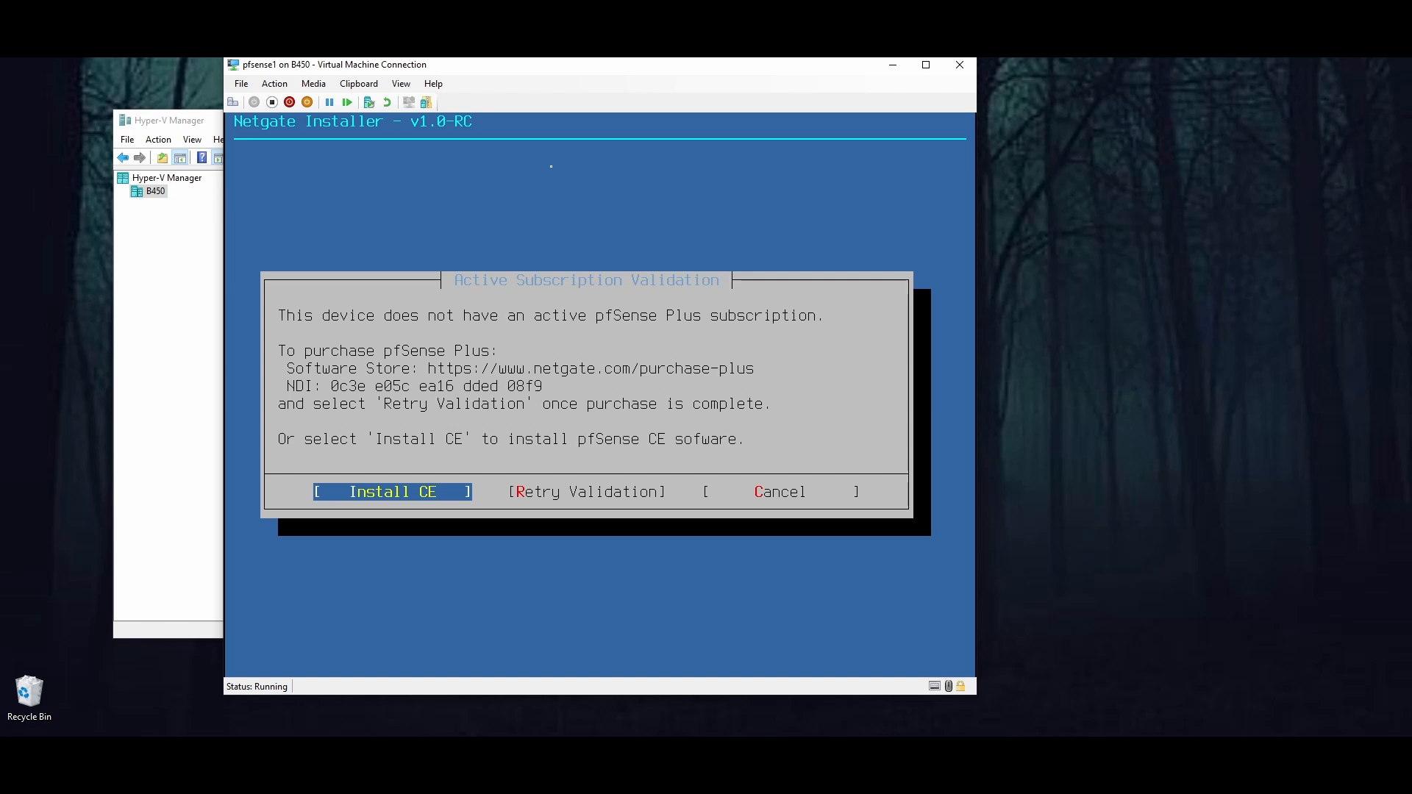
pyautogui.press('Right')
pyautogui.press('Left')
pyautogui.moveTo(801, 69); pyautogui.dragTo(755, 73)
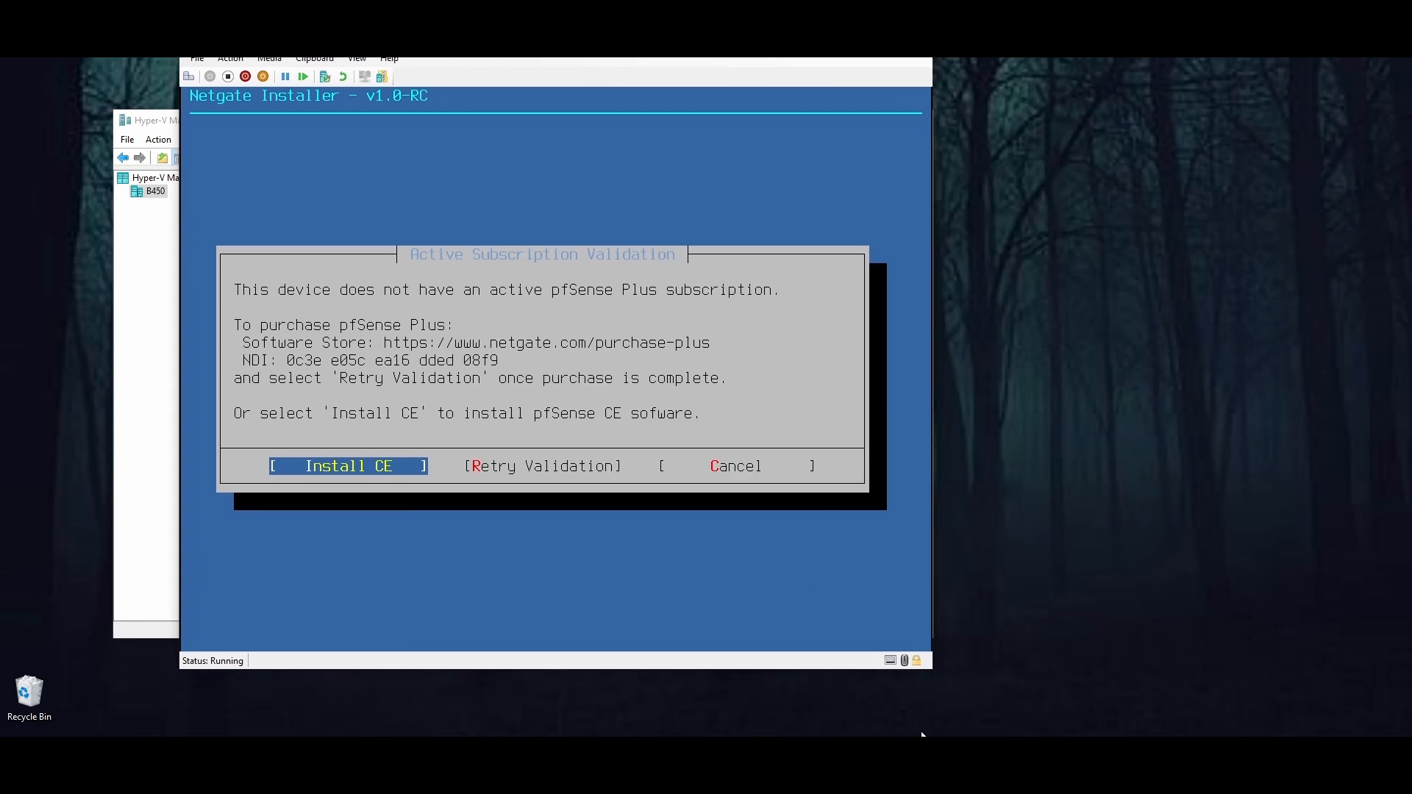
# Step: Switch to VMware Workstation and minimize the virtual machine console and Hyper-V Manager windows
pyautogui.click(662, 780)
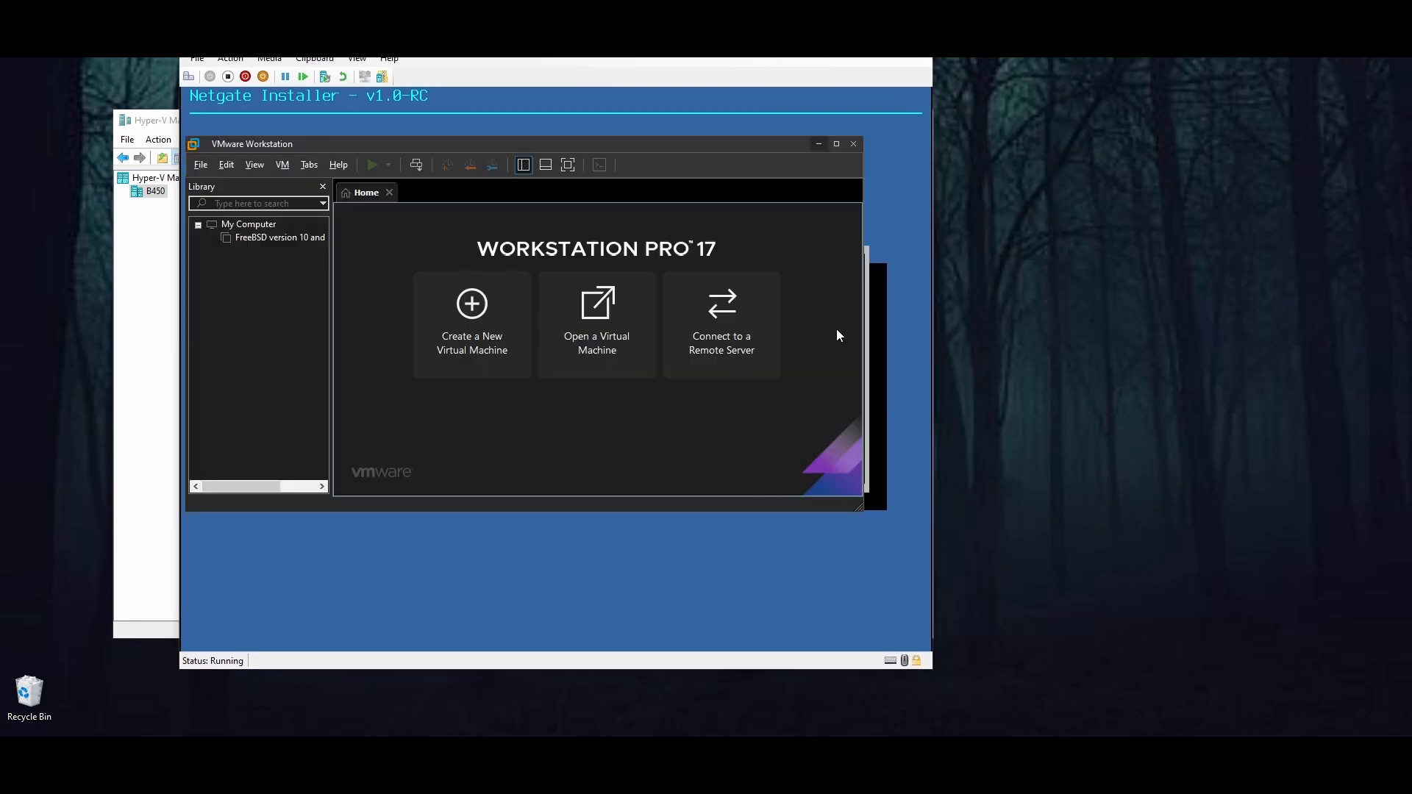
pyautogui.click(850, 39)
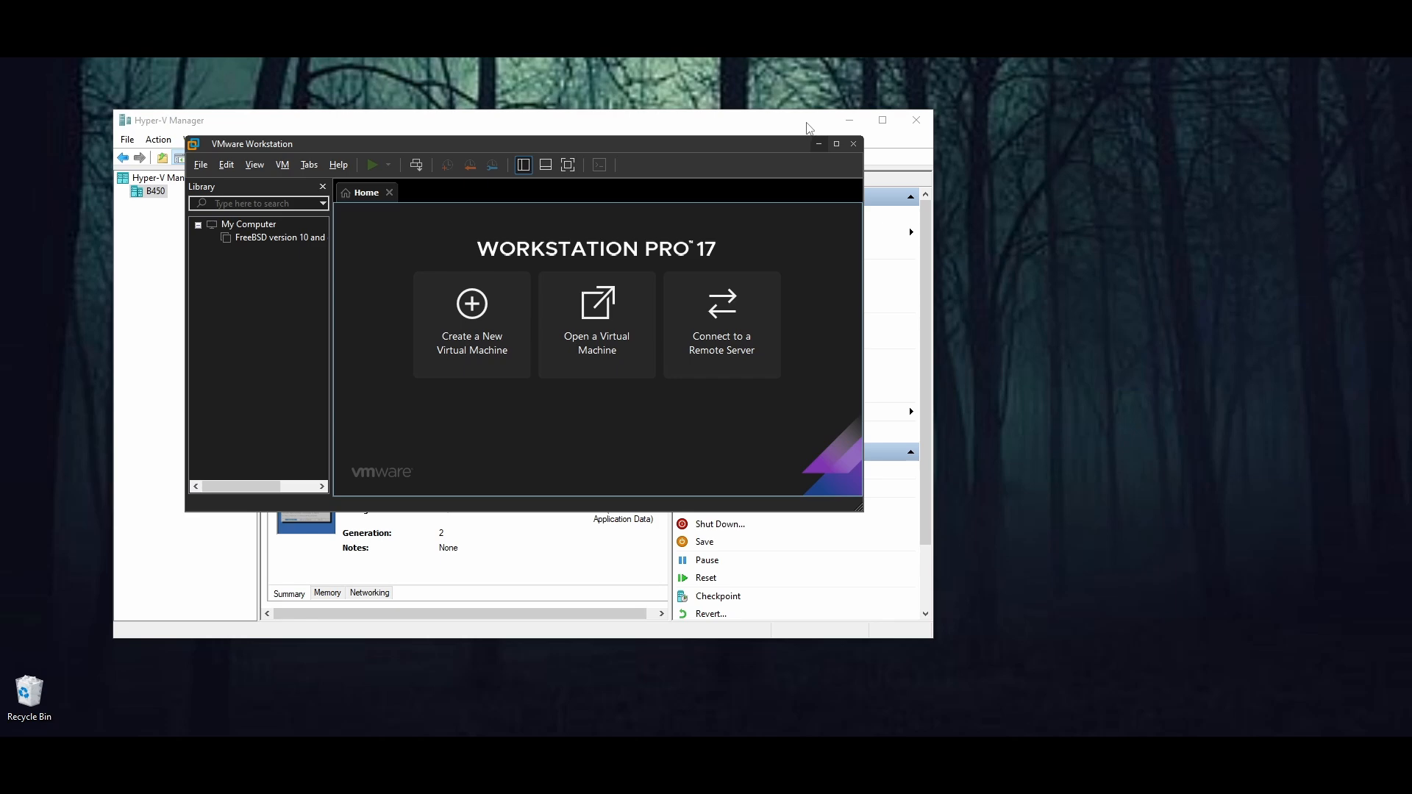
pyautogui.click(849, 120)
pyautogui.moveTo(686, 147); pyautogui.dragTo(676, 165)
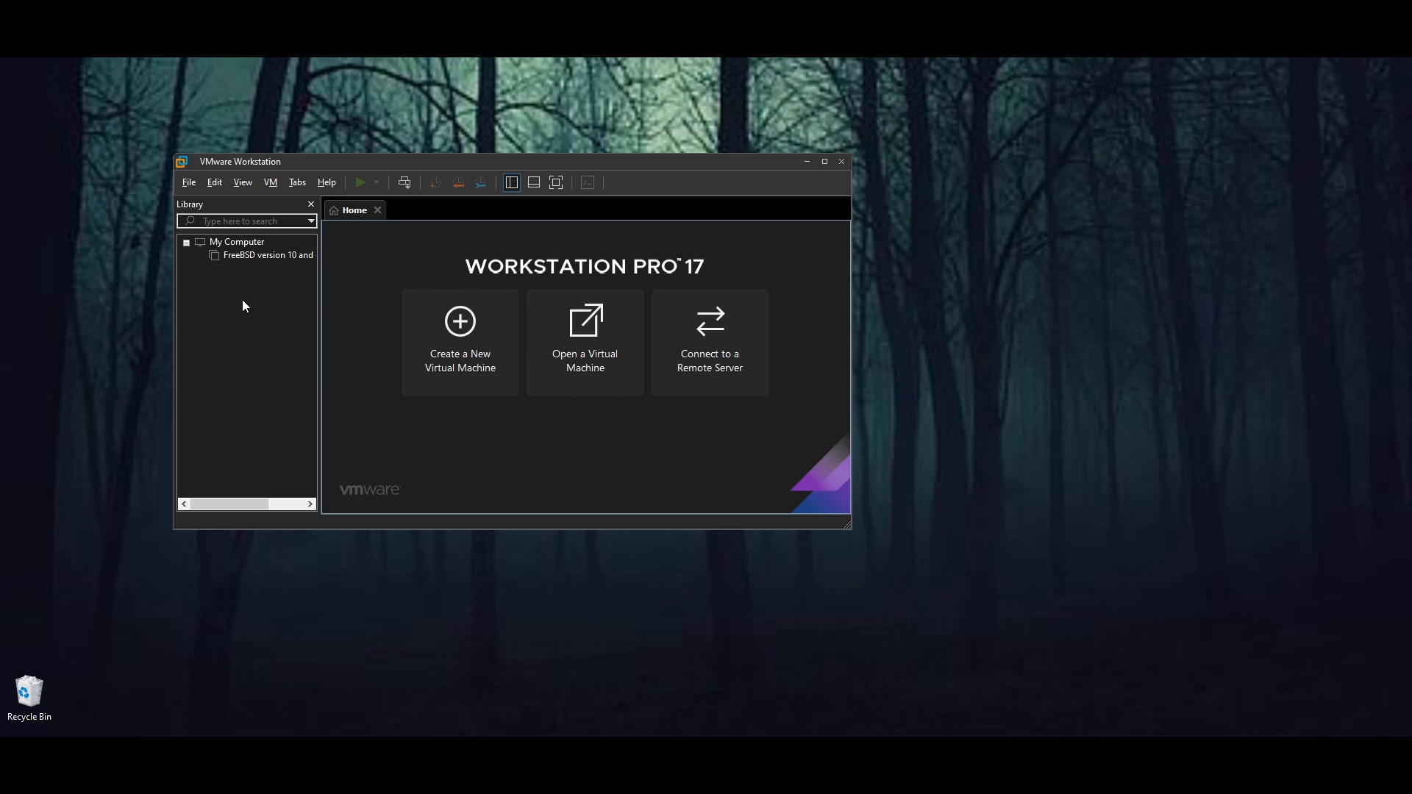
# Step: Open the Virtual Network Editor and grant it administrator privileges for changing the network configuration
pyautogui.click(216, 186)
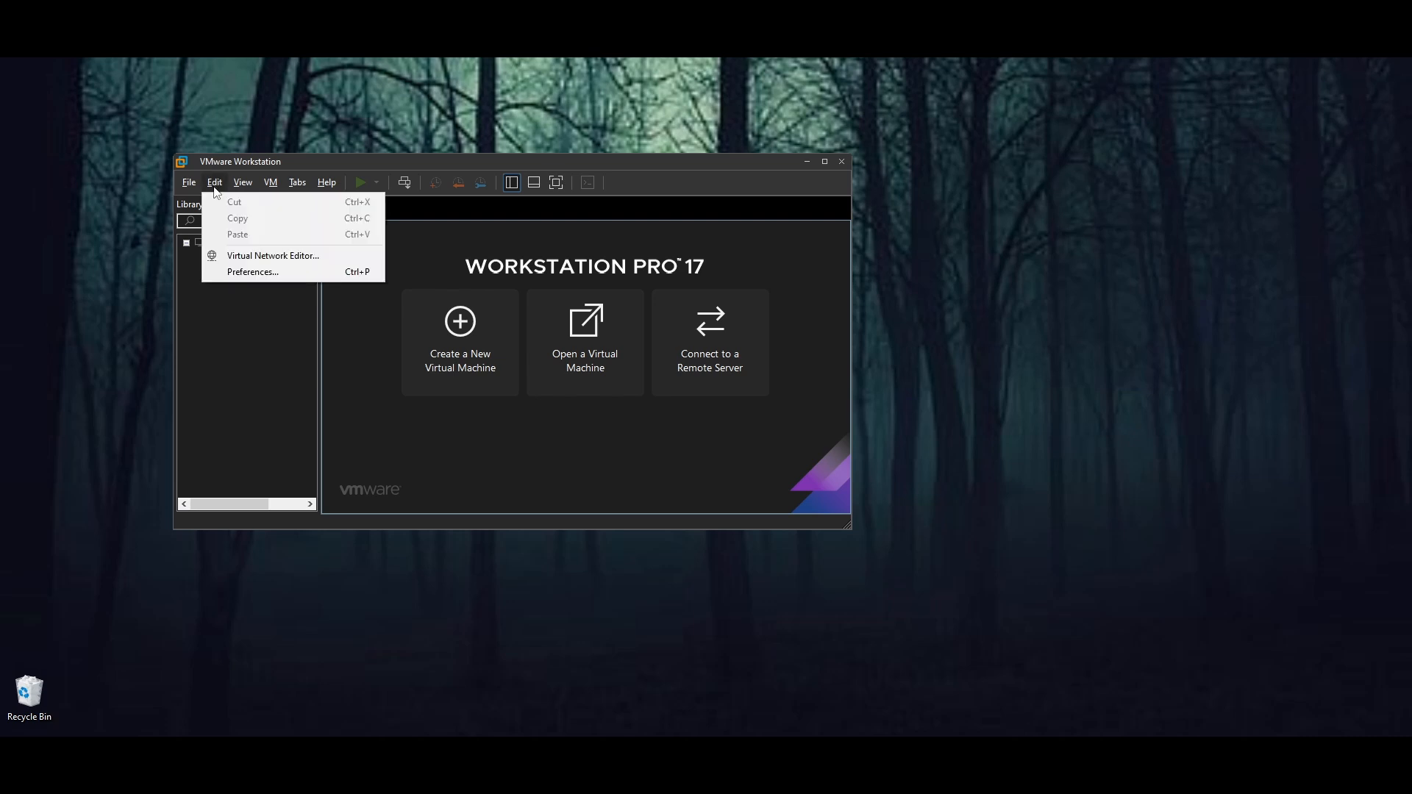
pyautogui.click(243, 255)
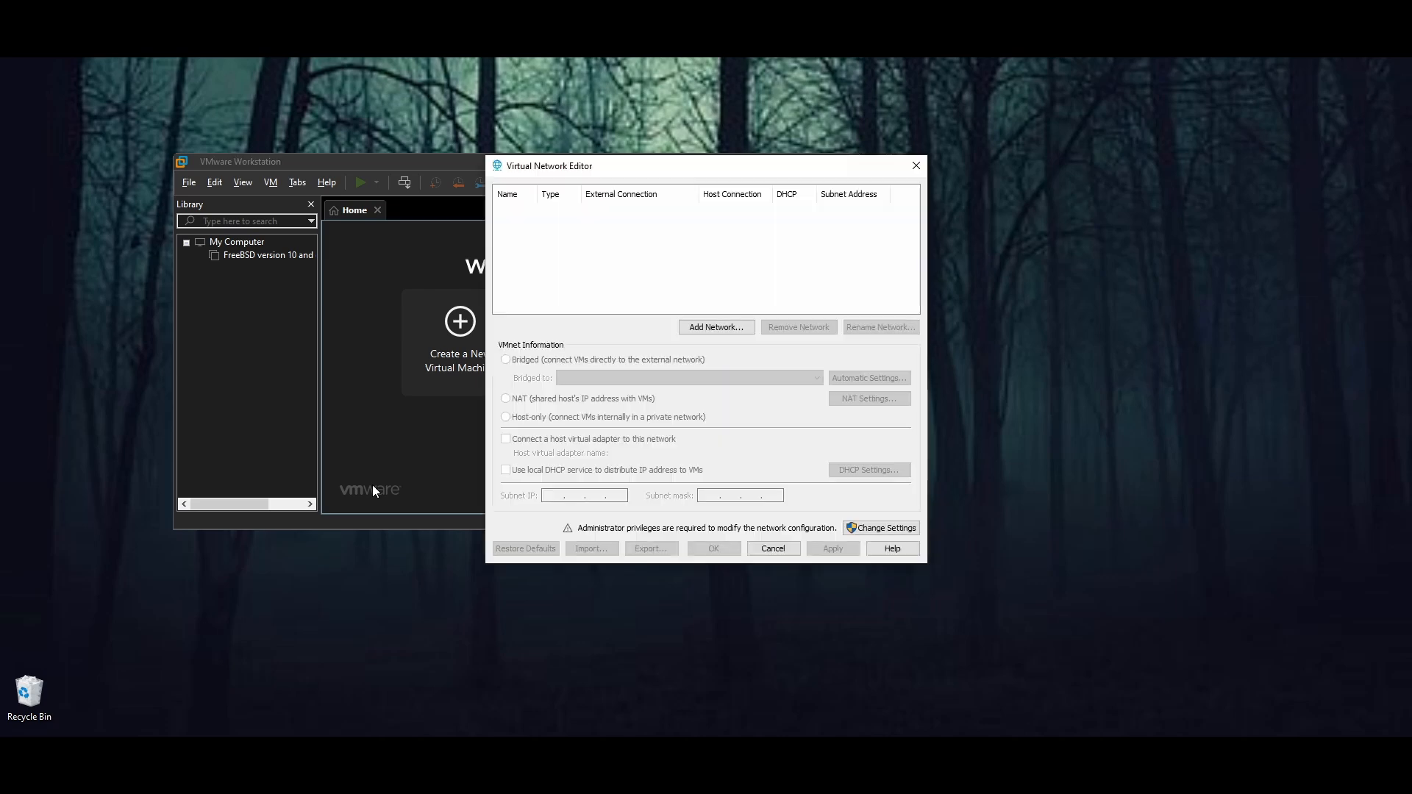
pyautogui.click(875, 528)
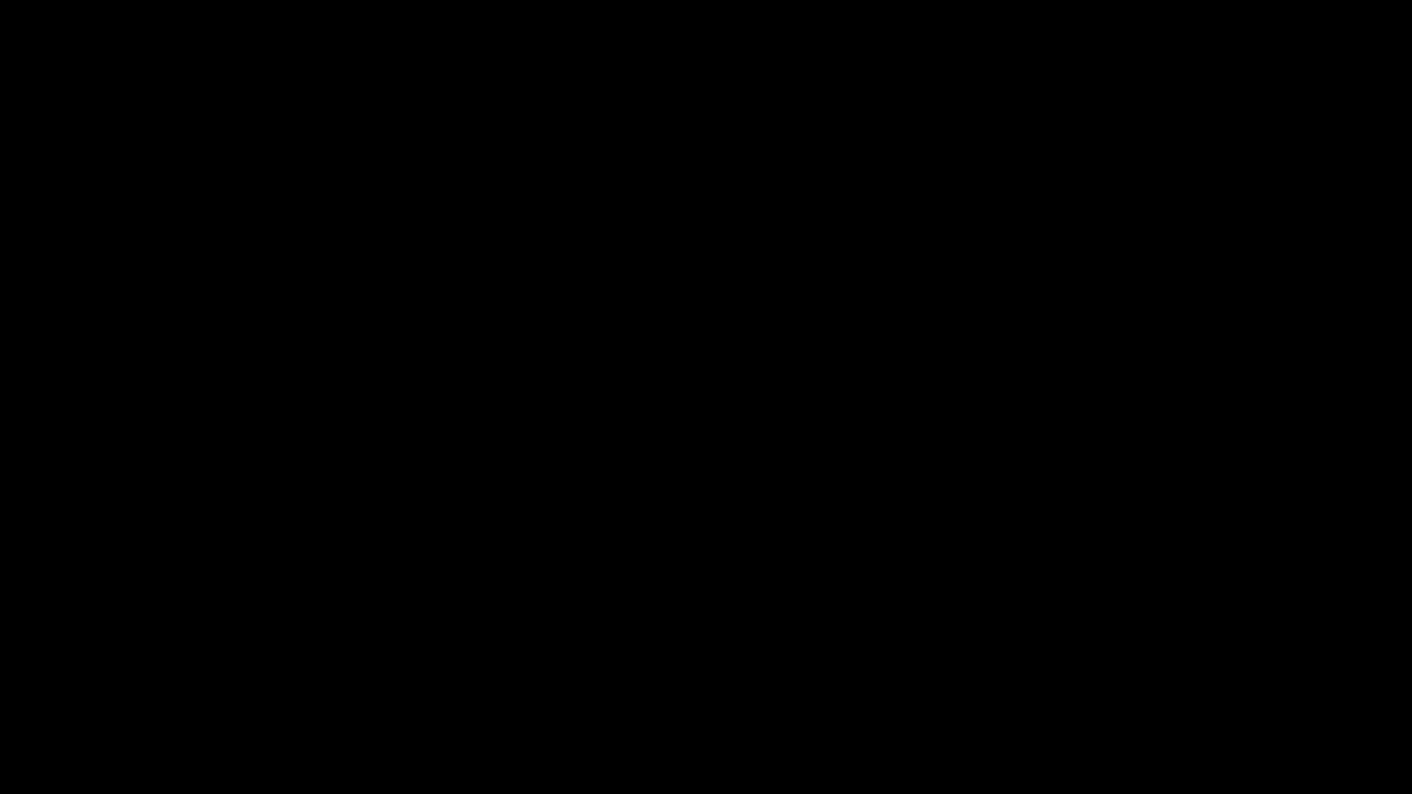
pyautogui.click(619, 548)
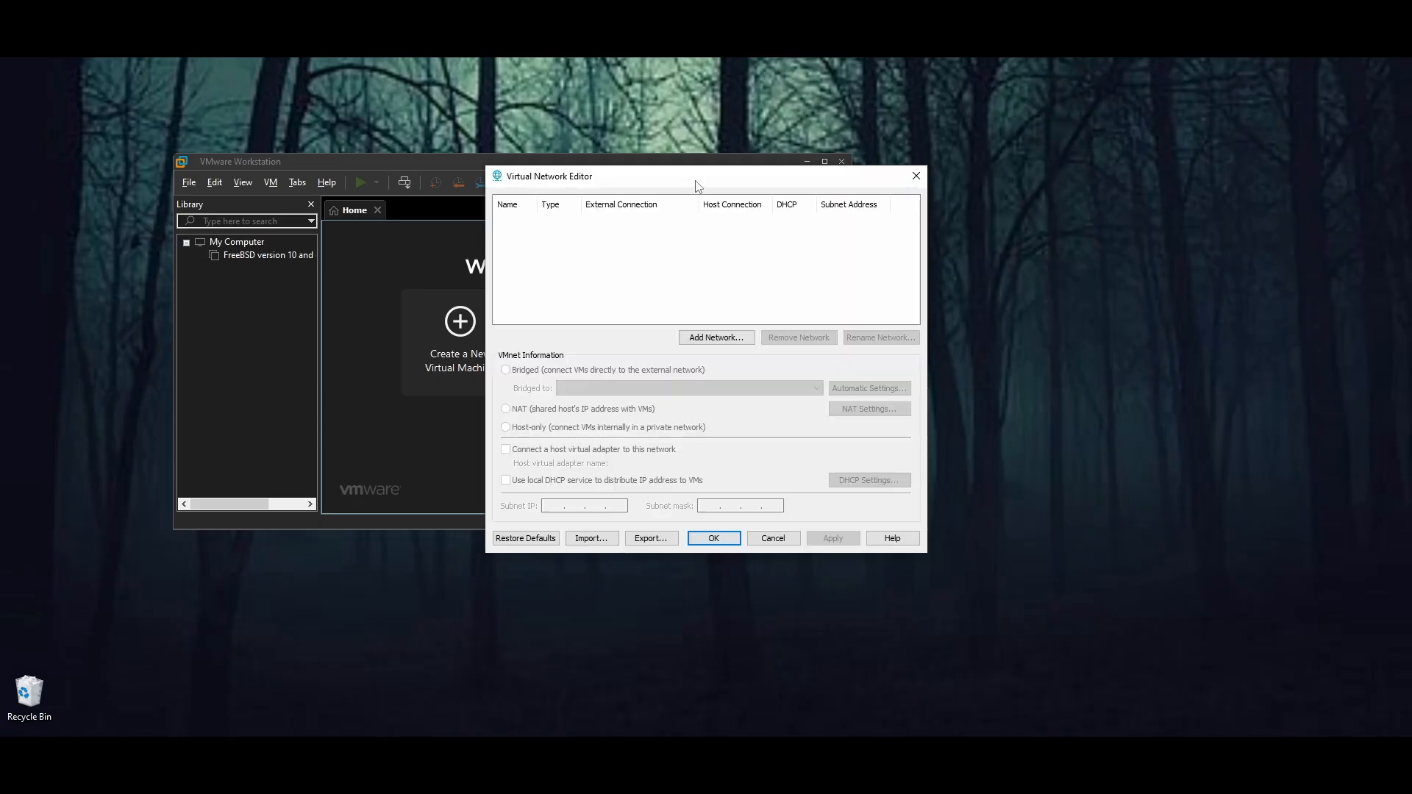
# Step: Add the virtual network VMnet0 in the Virtual Network Editor
pyautogui.moveTo(696, 179); pyautogui.dragTo(511, 236)
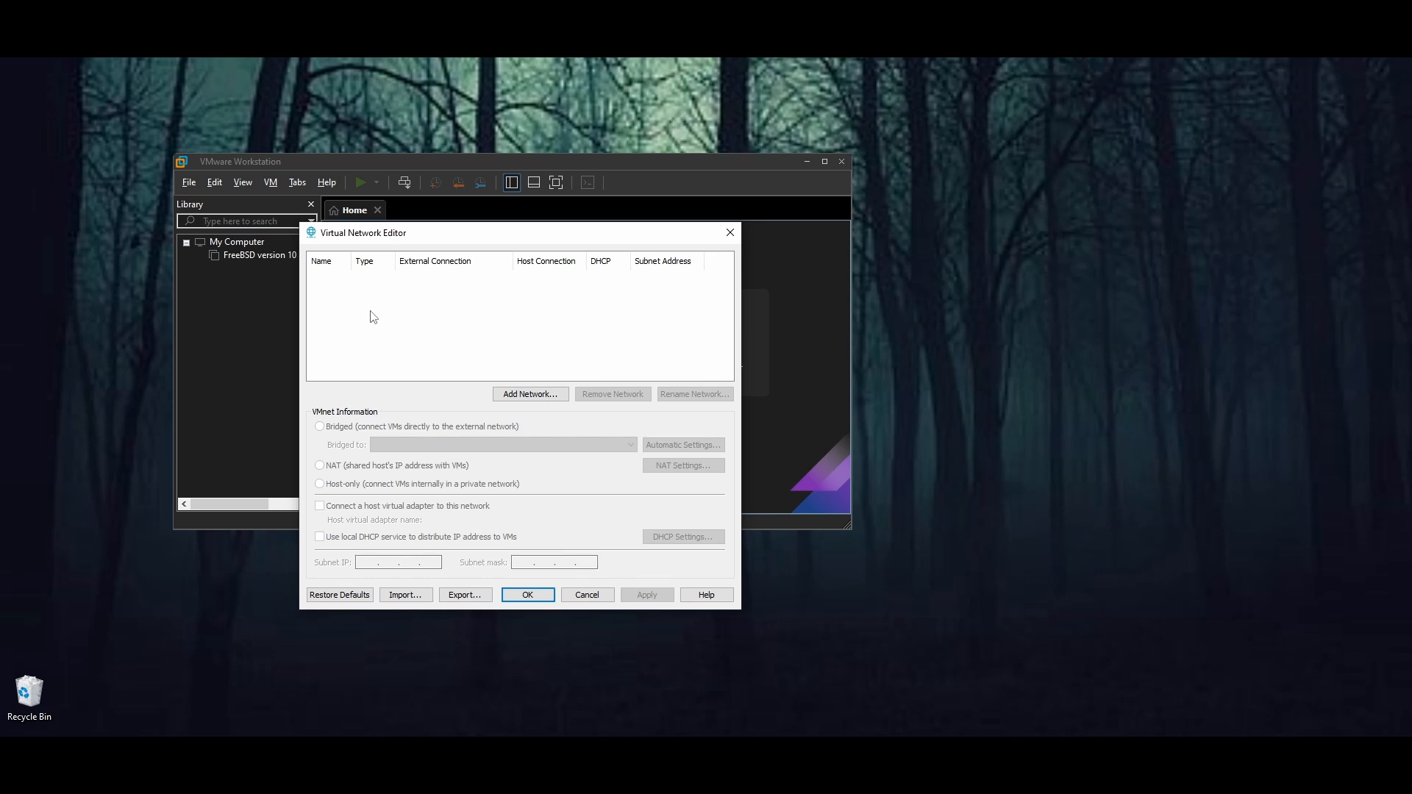
pyautogui.click(525, 396)
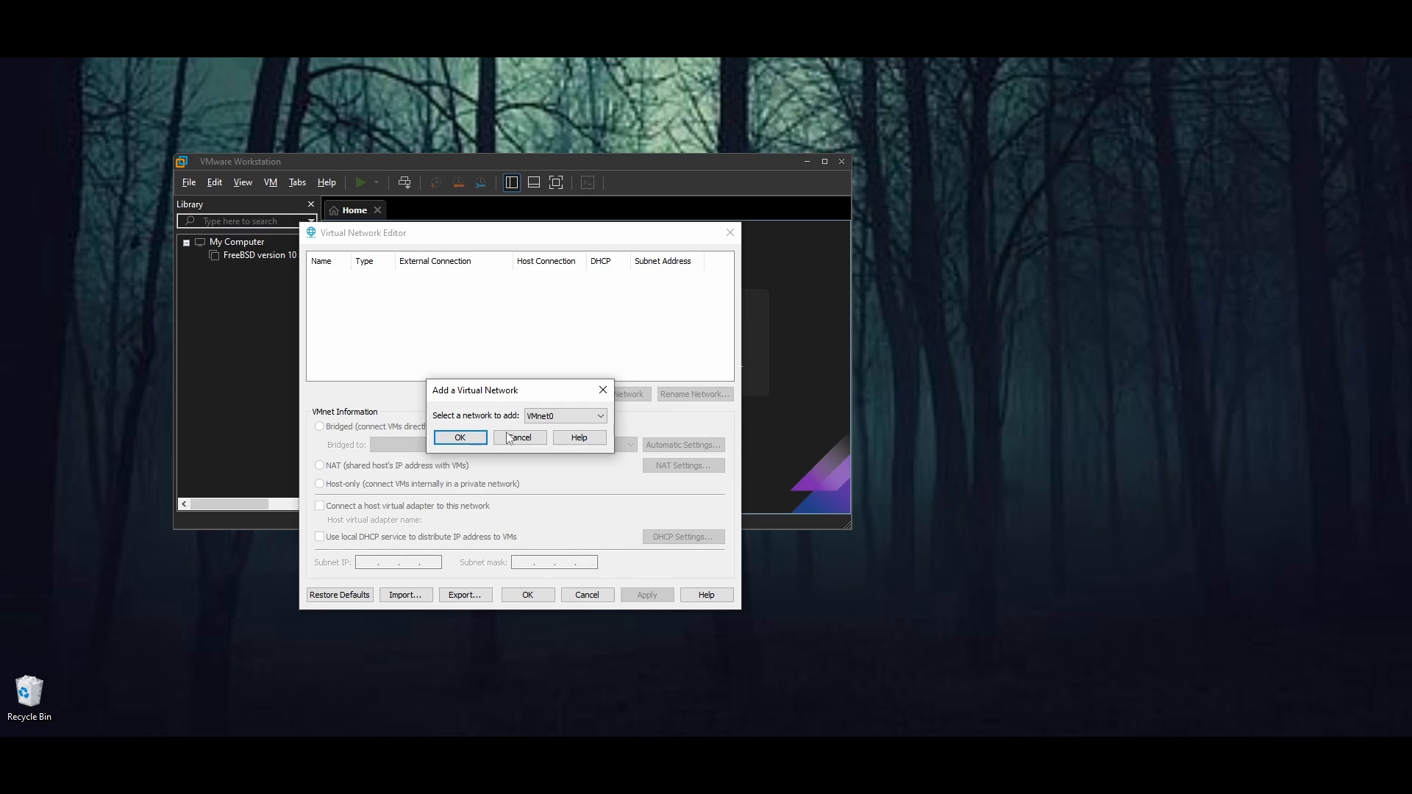
pyautogui.click(462, 440)
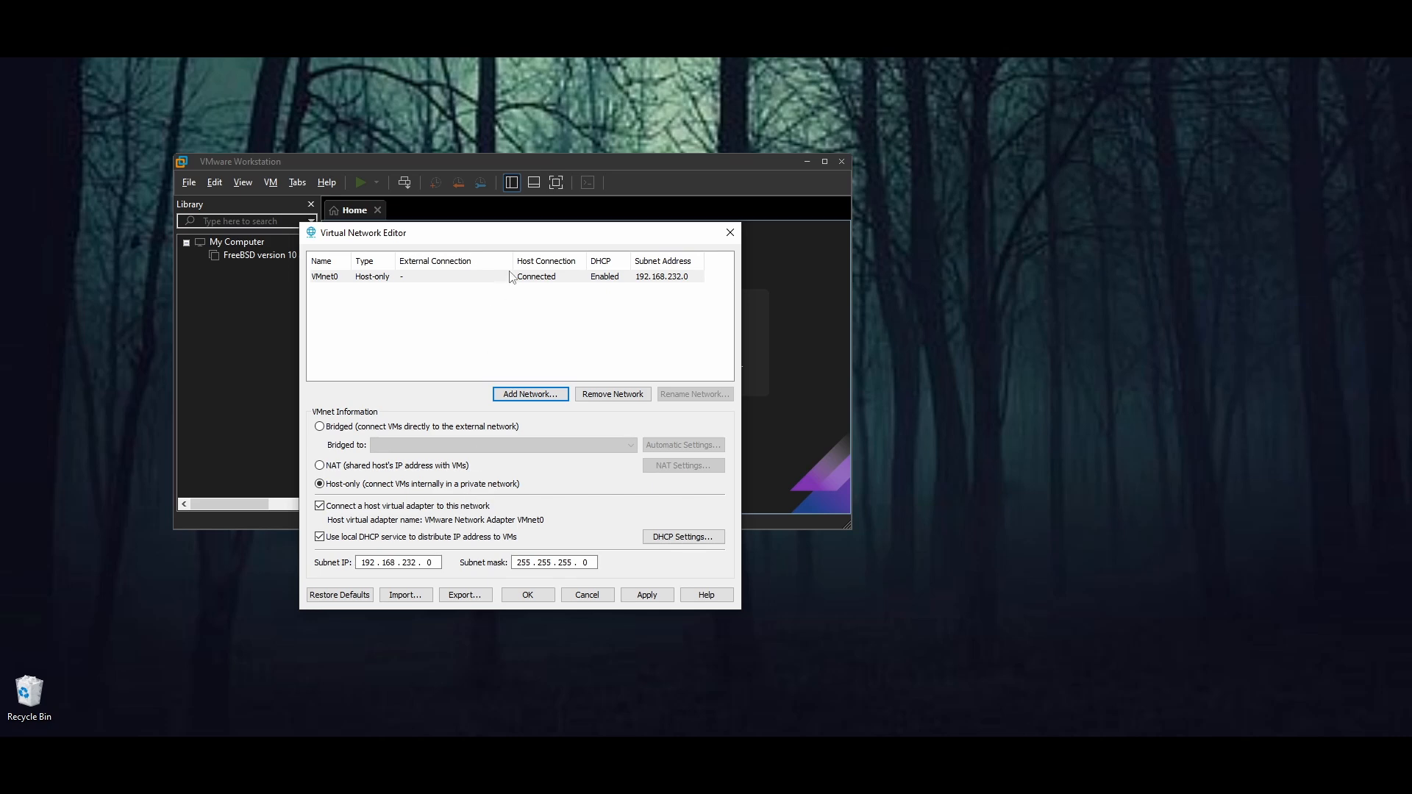
# Step: Set the VMnet0 network type to NAT and add a second virtual network, VMnet1
pyautogui.moveTo(533, 234); pyautogui.dragTo(554, 231)
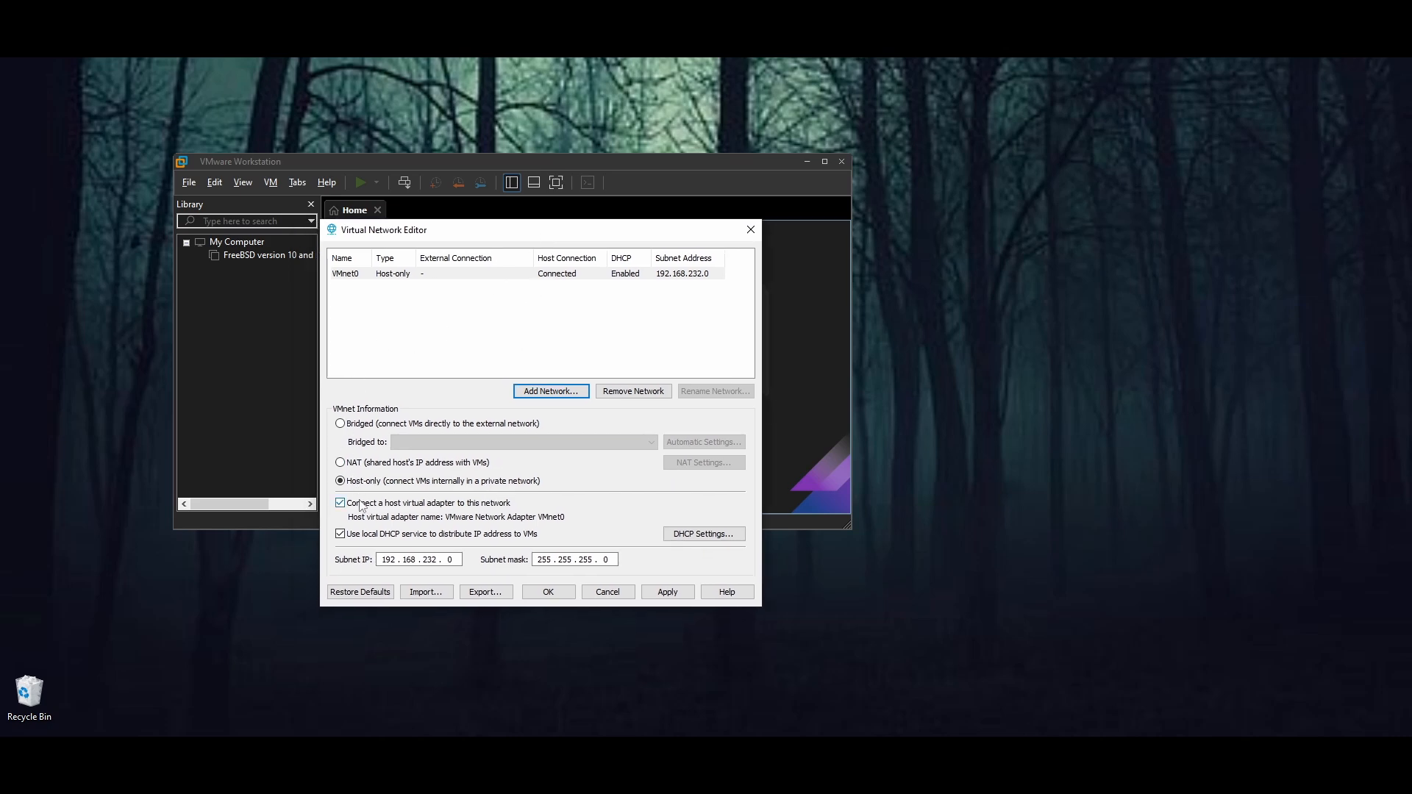
pyautogui.click(341, 463)
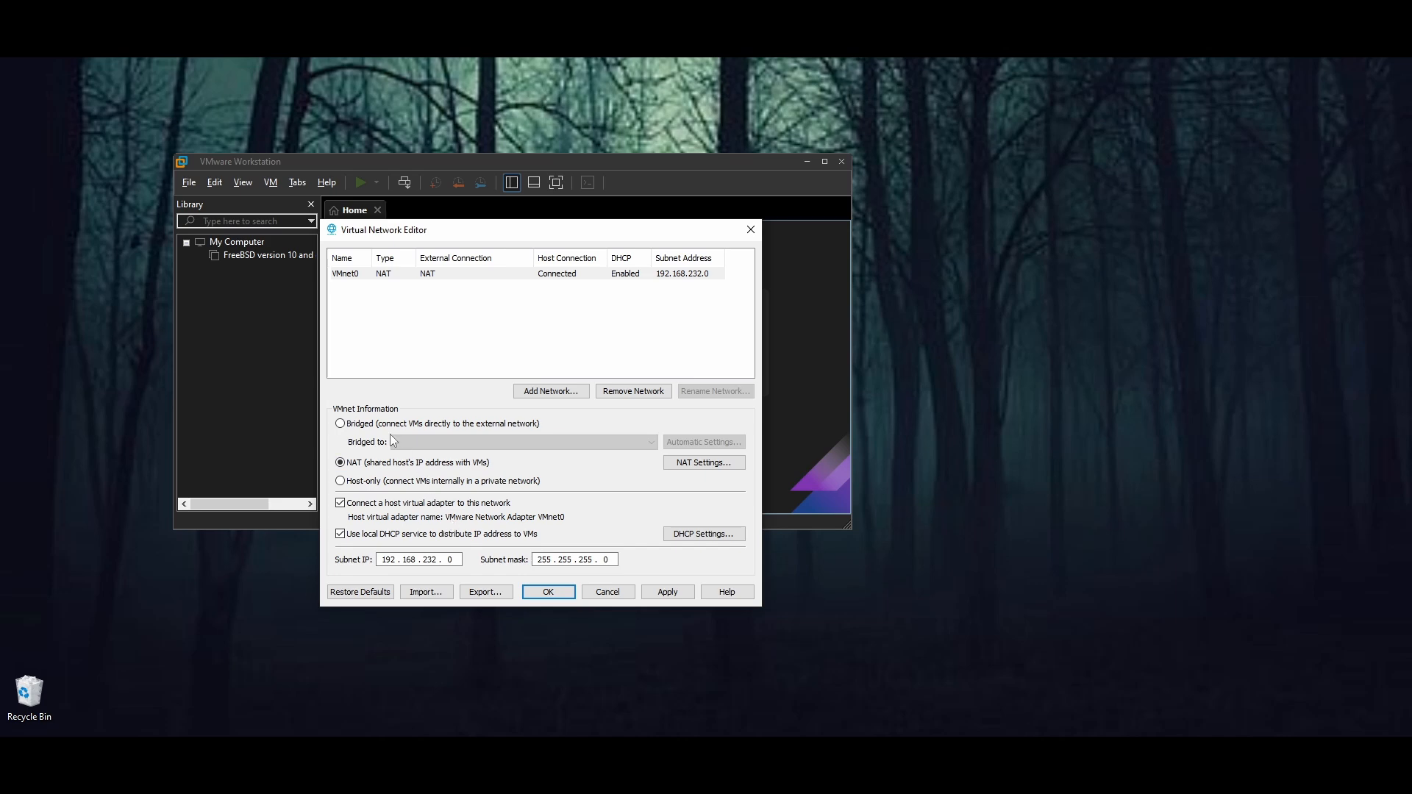
pyautogui.click(559, 395)
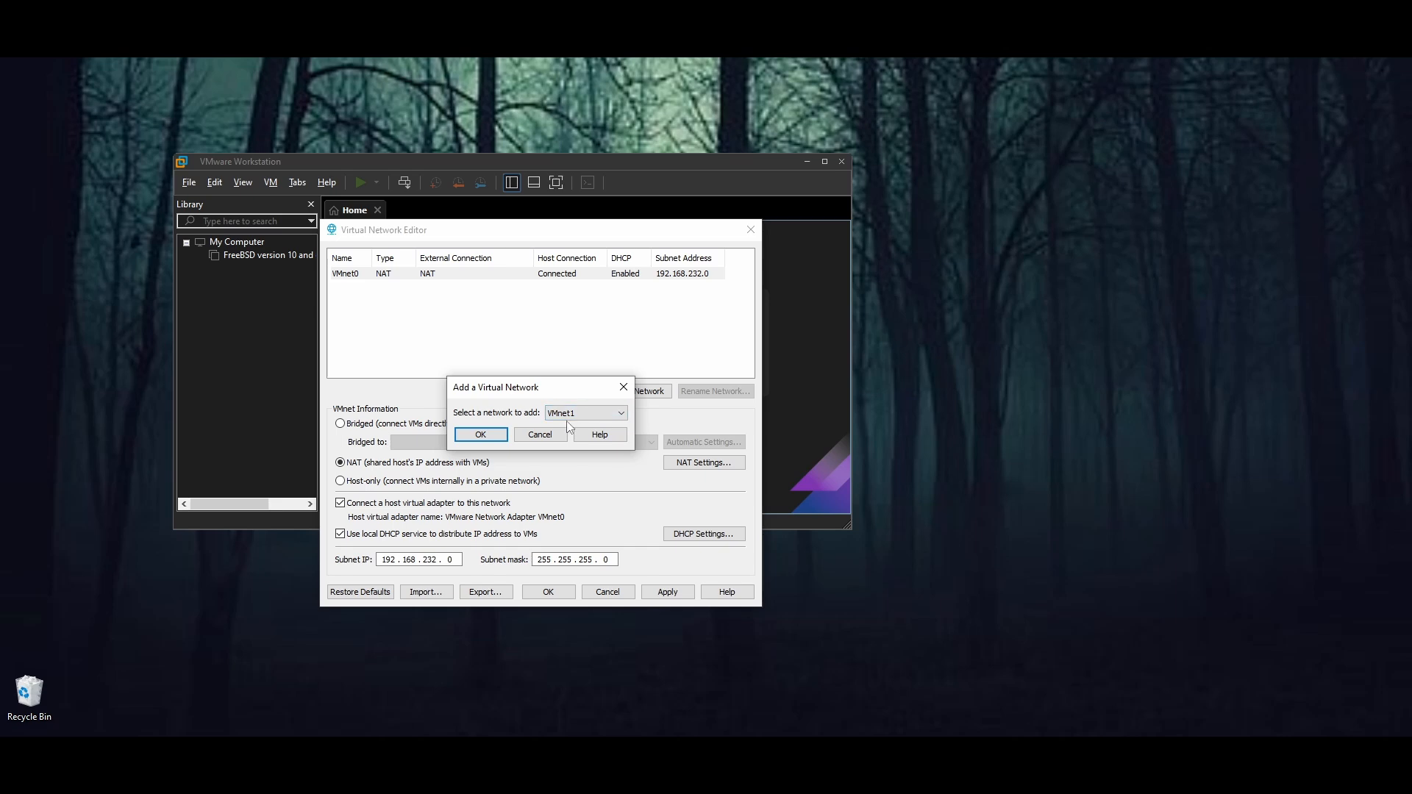
pyautogui.click(482, 436)
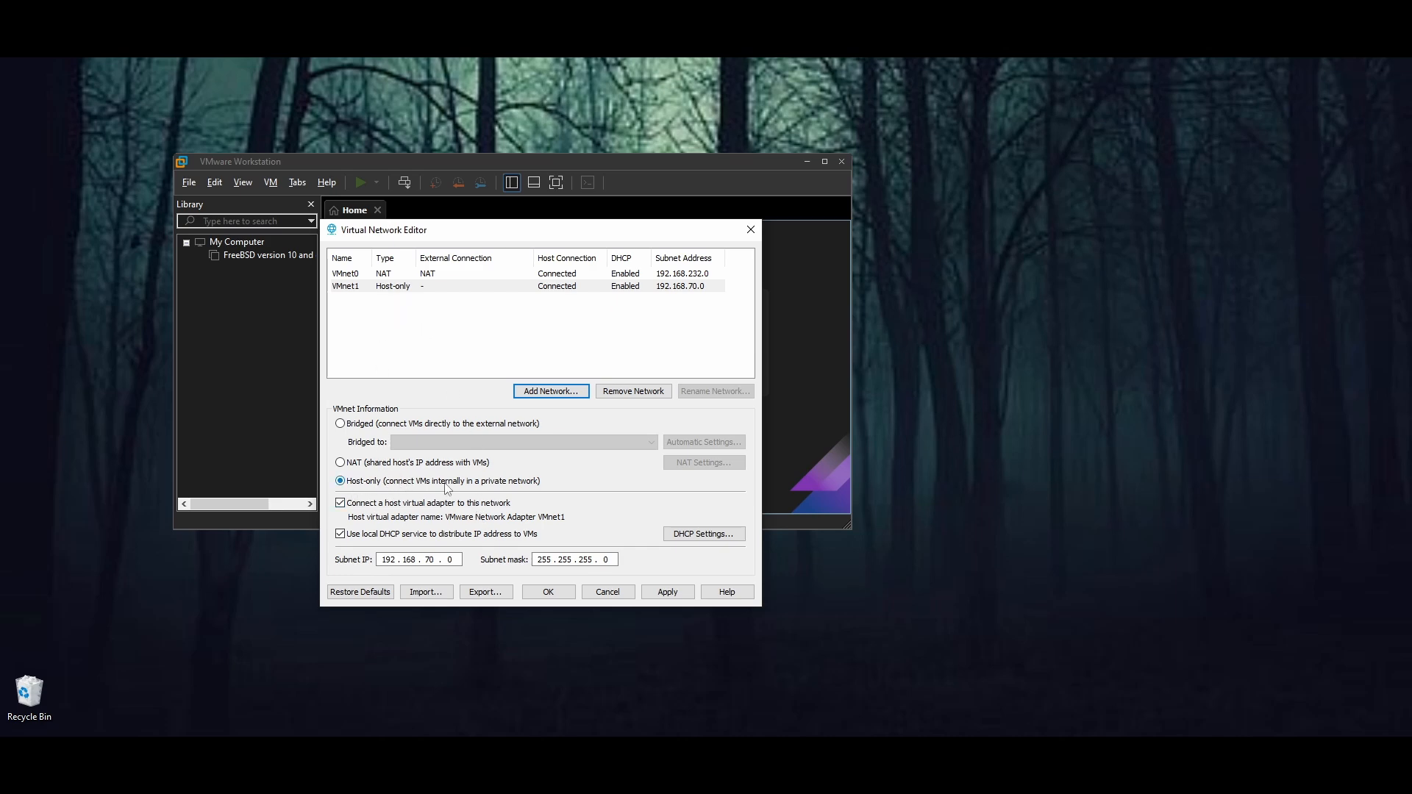
# Step: Disable the local DHCP service on the host-only network VMnet1, then apply the network configuration and close the editor
pyautogui.click(340, 537)
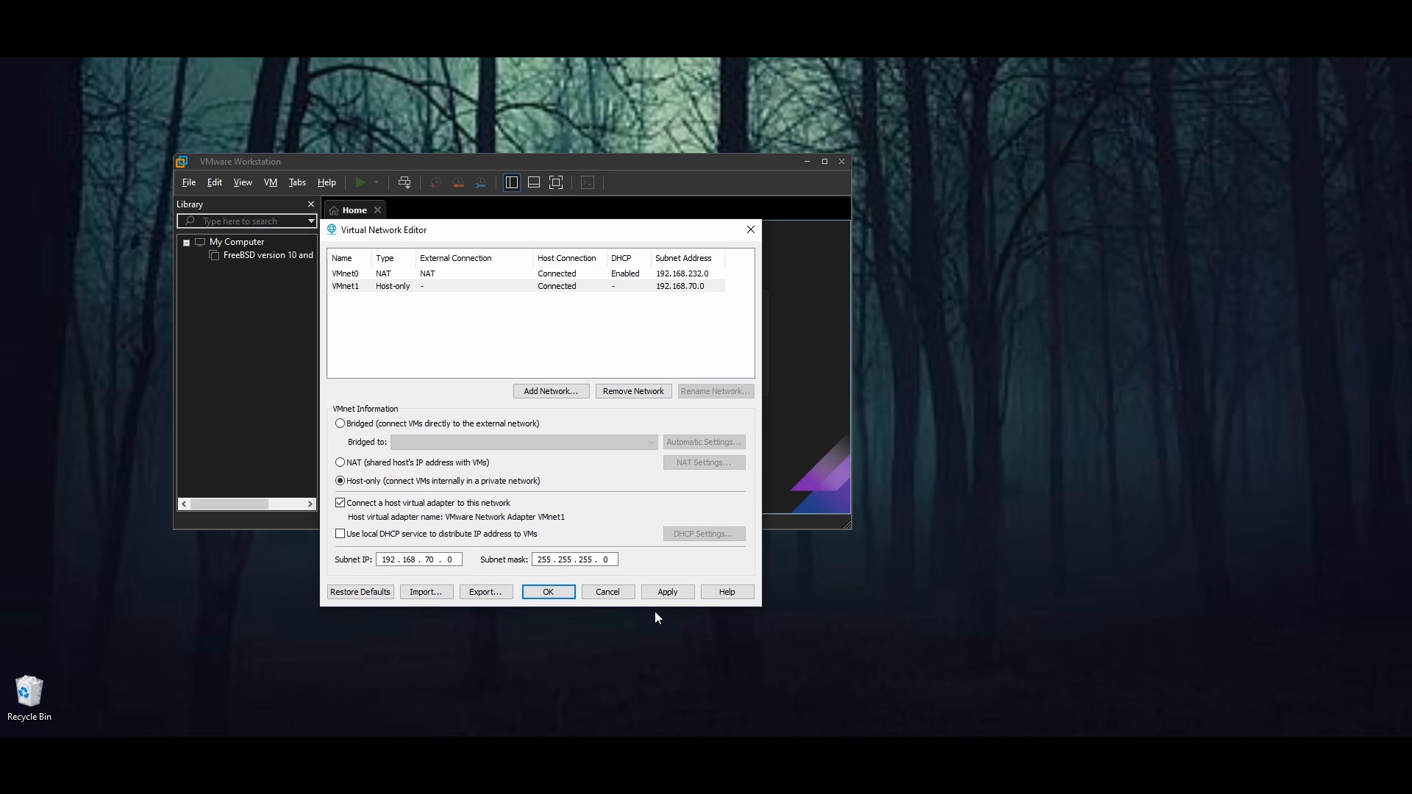
pyautogui.click(667, 592)
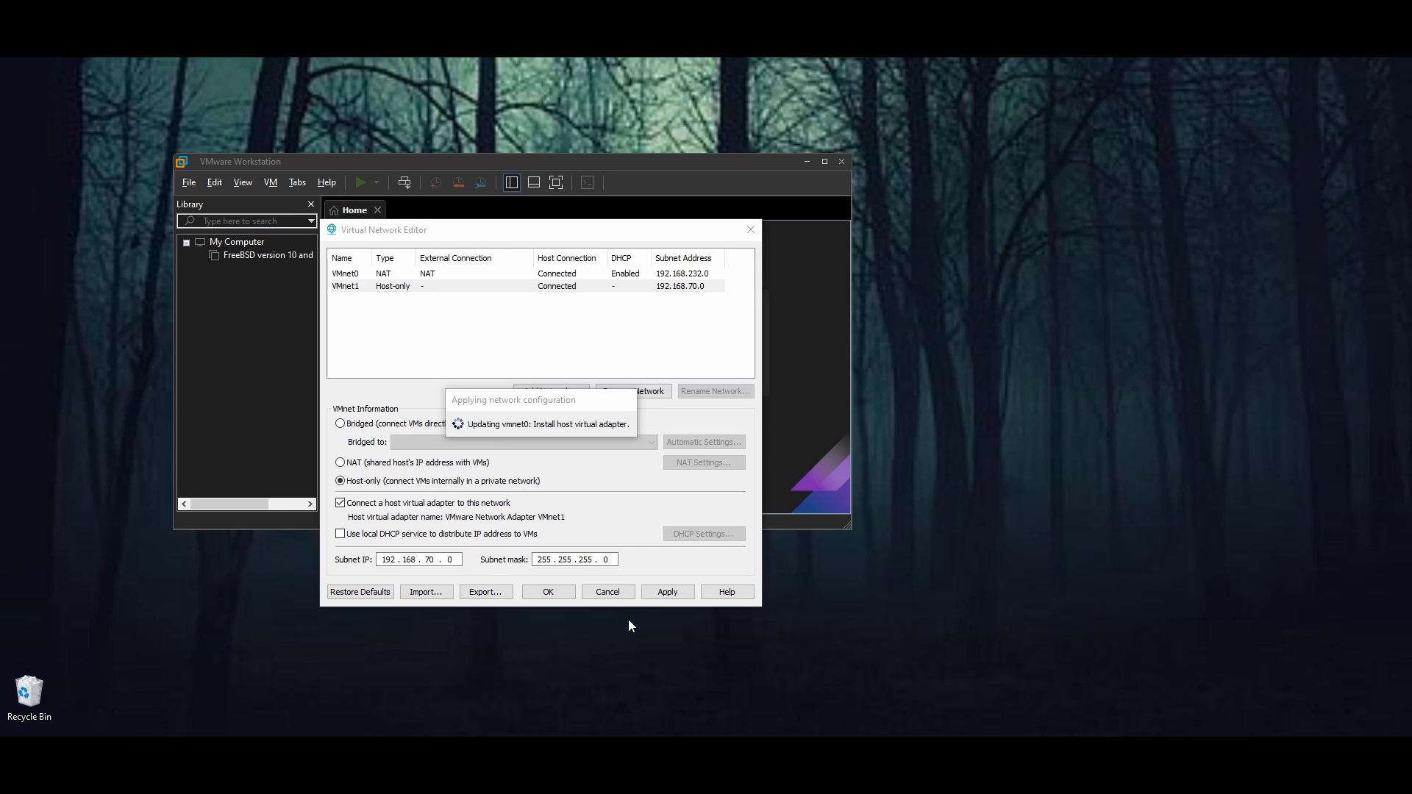
pyautogui.moveTo(541, 405); pyautogui.dragTo(534, 453)
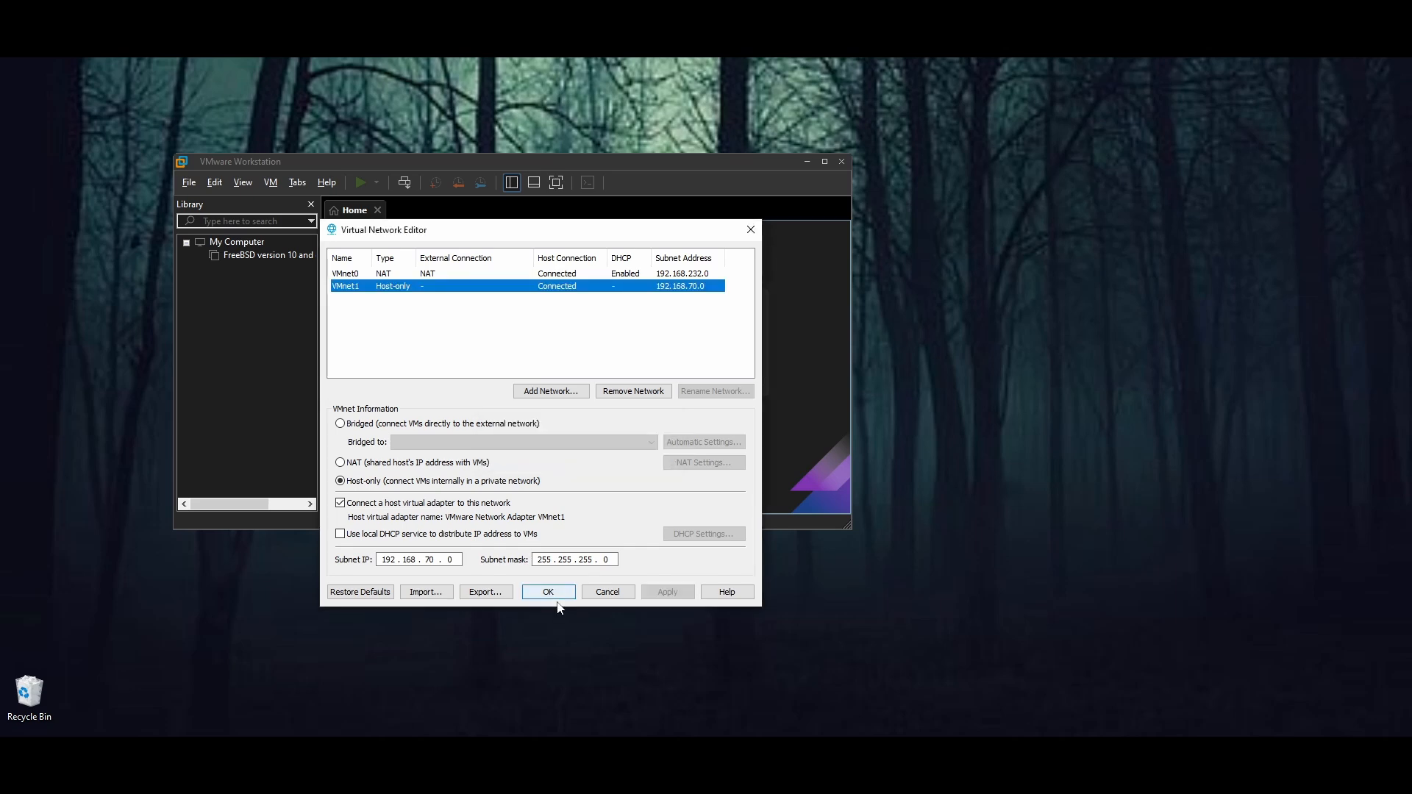
pyautogui.click(559, 593)
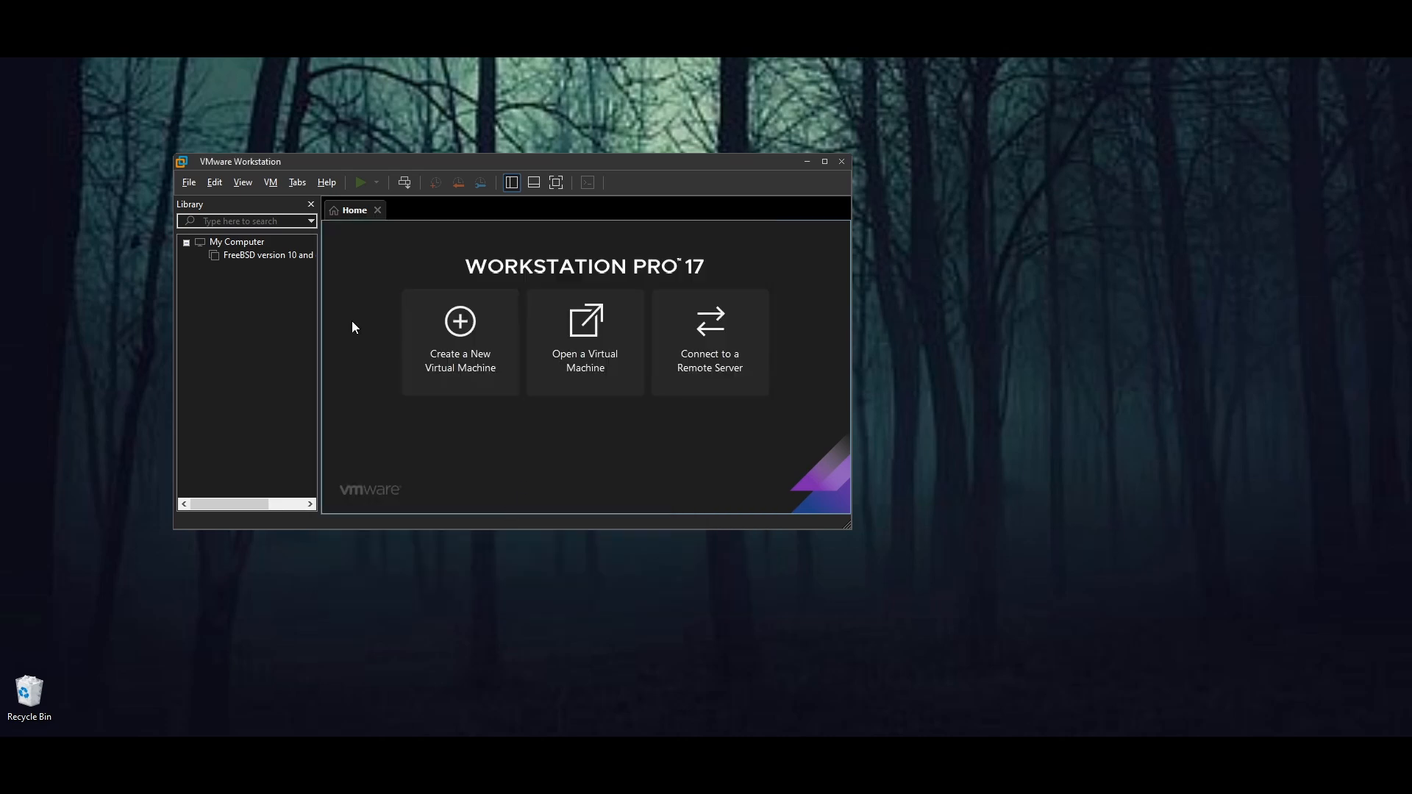
# Step: Start a new virtual machine with Workstation 17.5 or later compatibility, installing from the disc image D:\Software\ISO\PFSenseNetgear64.iso
pyautogui.click(473, 373)
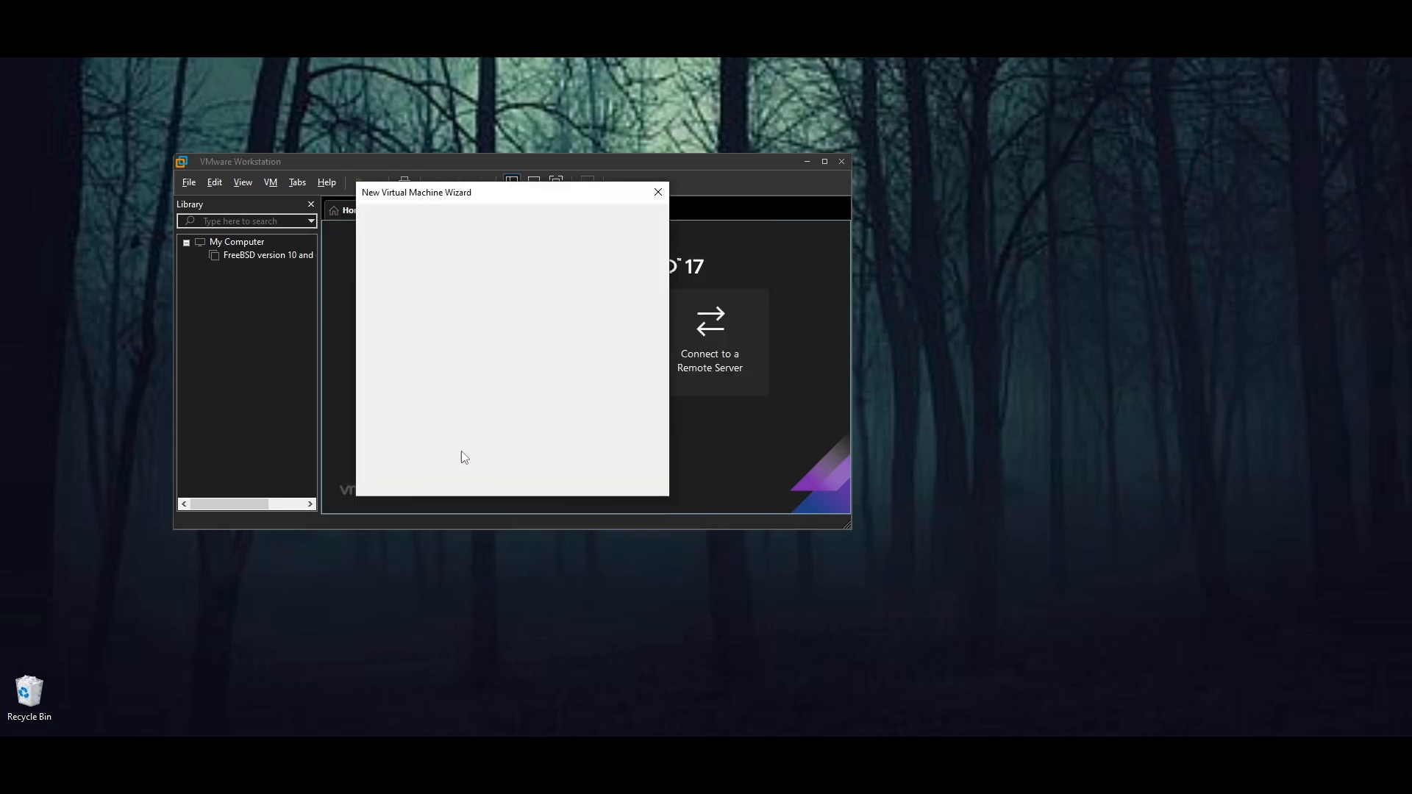
pyautogui.click(573, 485)
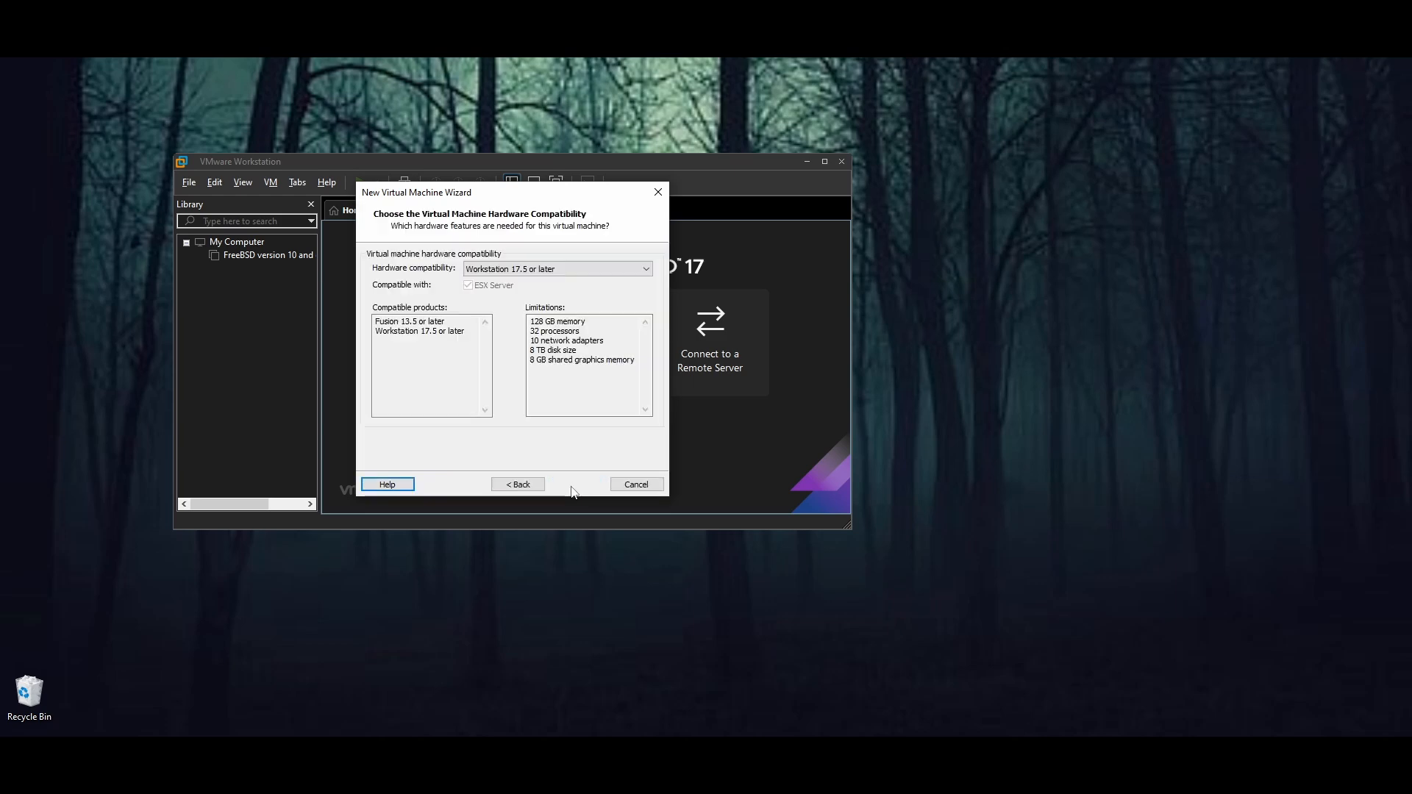
pyautogui.click(573, 487)
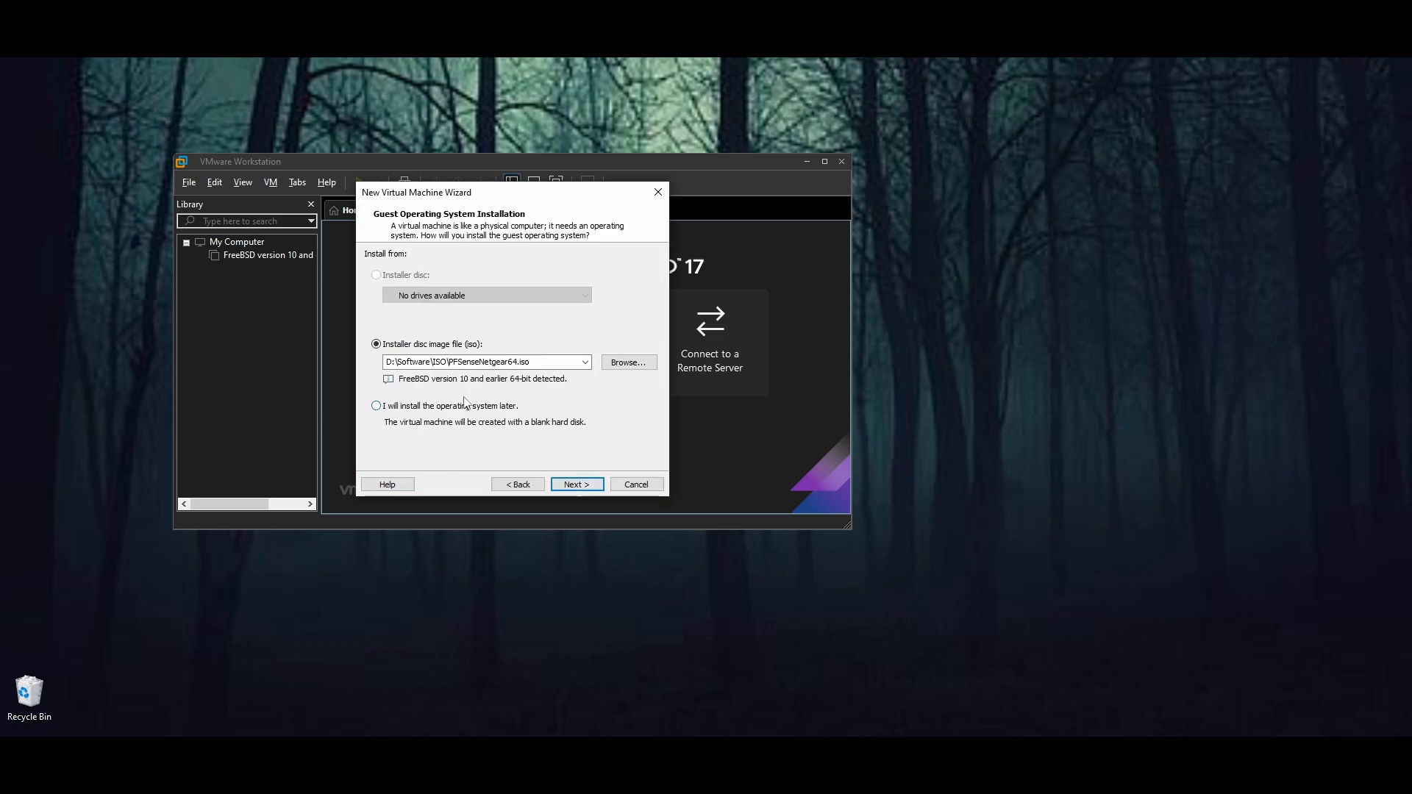
pyautogui.click(555, 361)
pyautogui.click(621, 363)
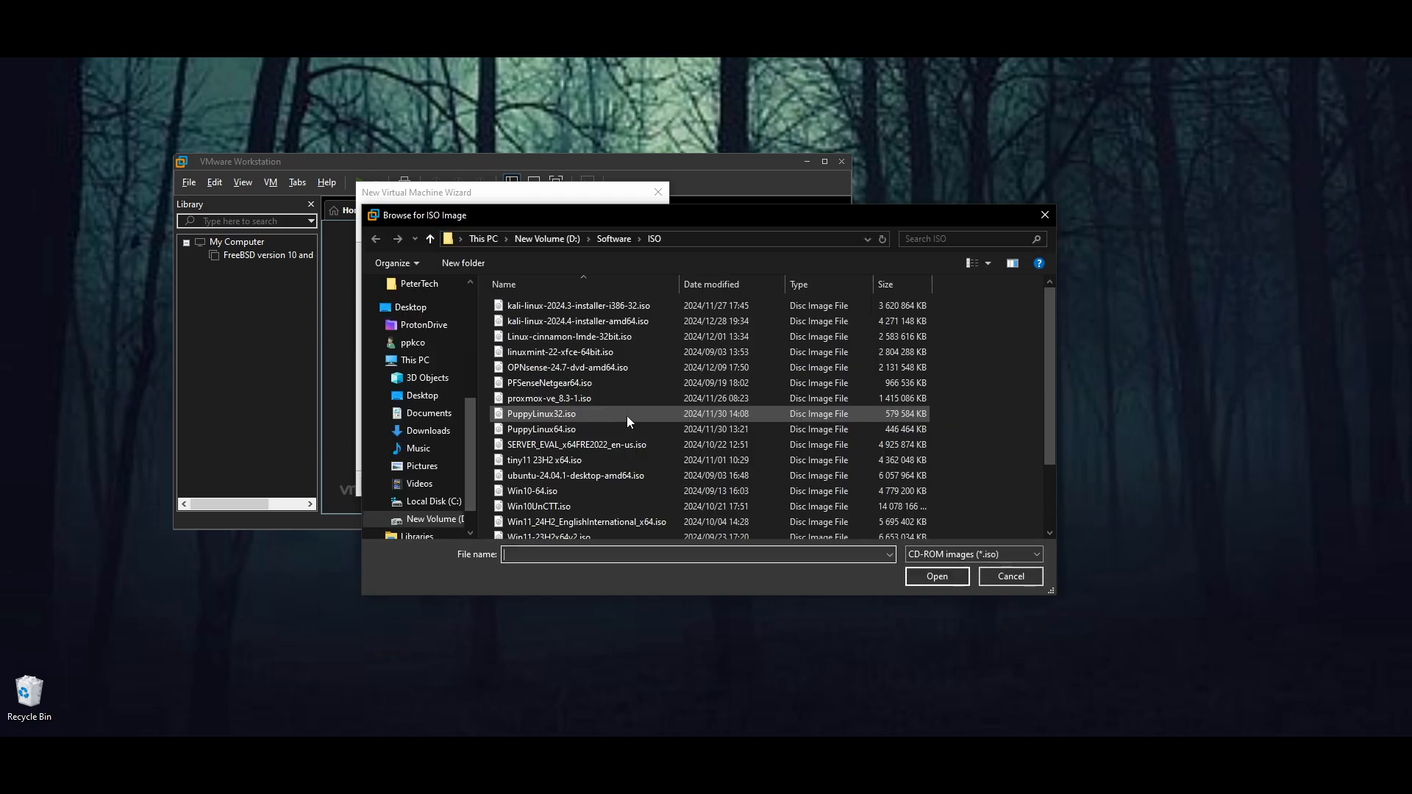
pyautogui.click(995, 577)
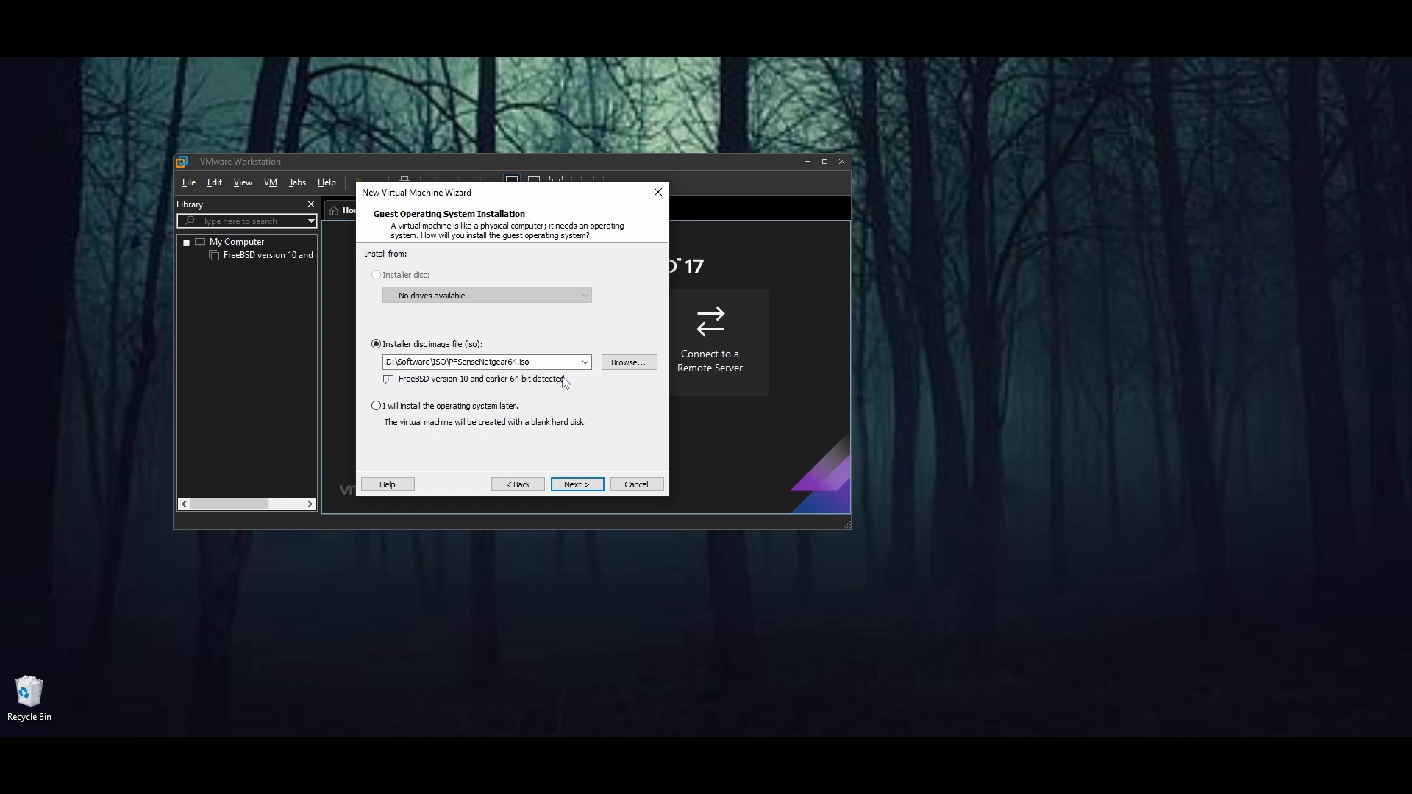
pyautogui.press('Return')
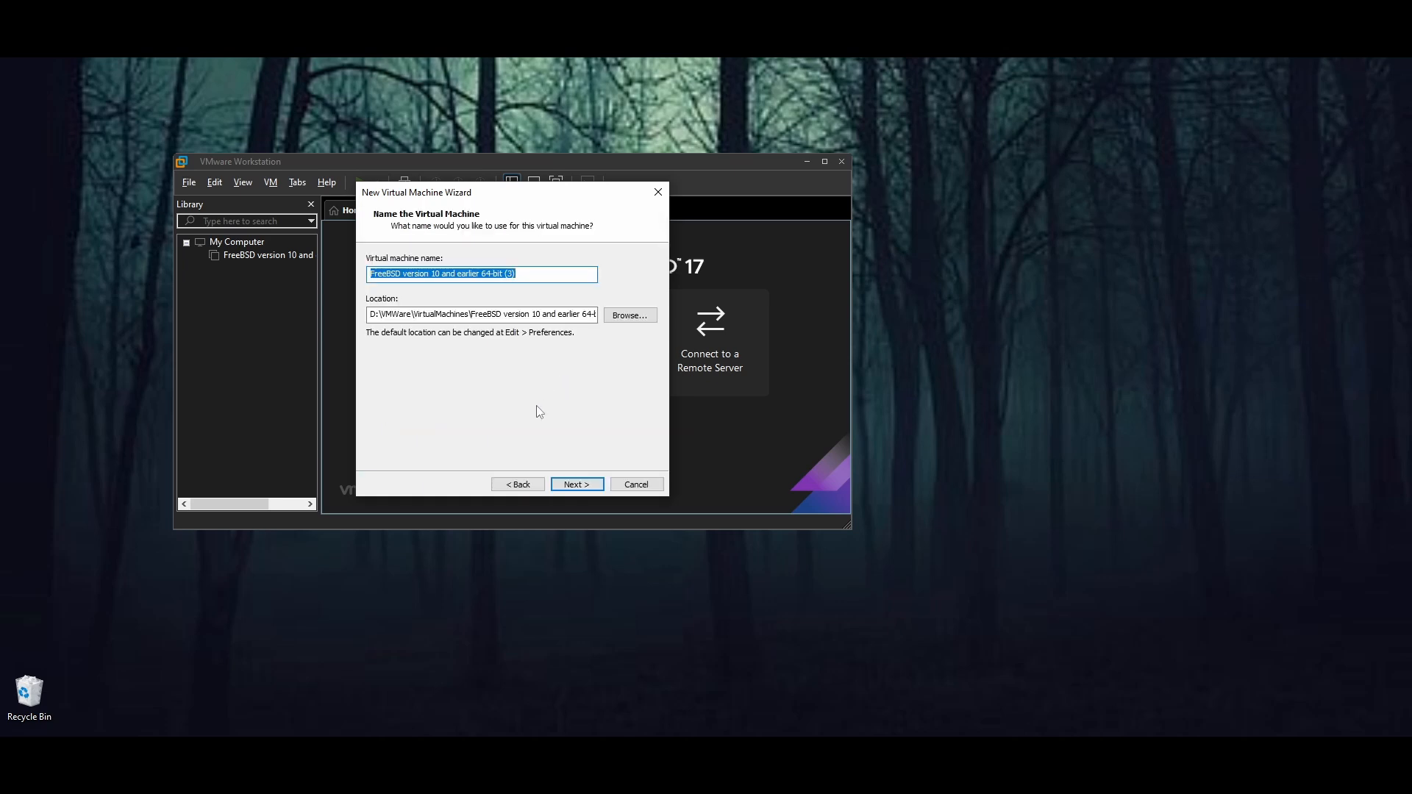
# Step: Name the virtual machine pfsense and give it one single-core processor and 2048 MB of memory
pyautogui.write('pfsense')
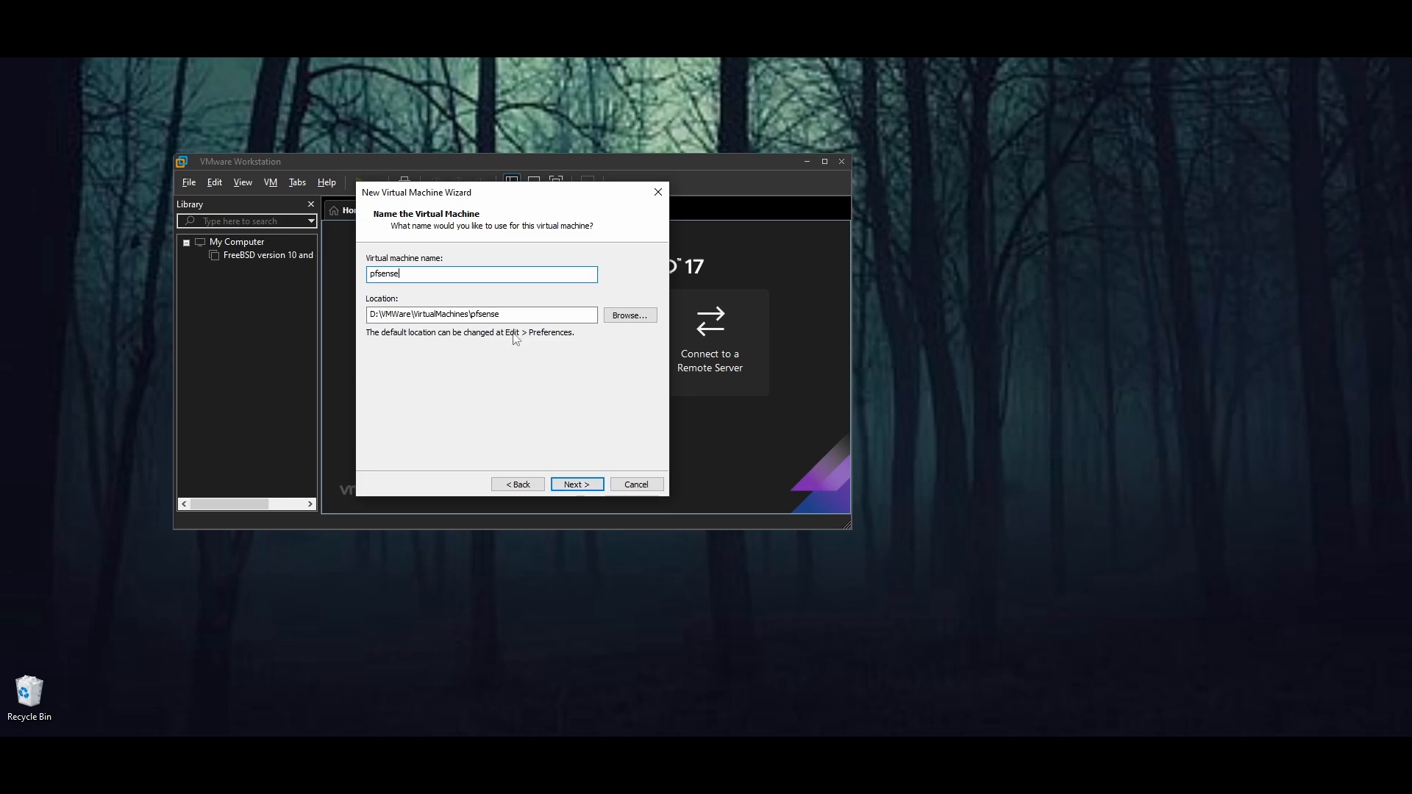
pyautogui.click(574, 487)
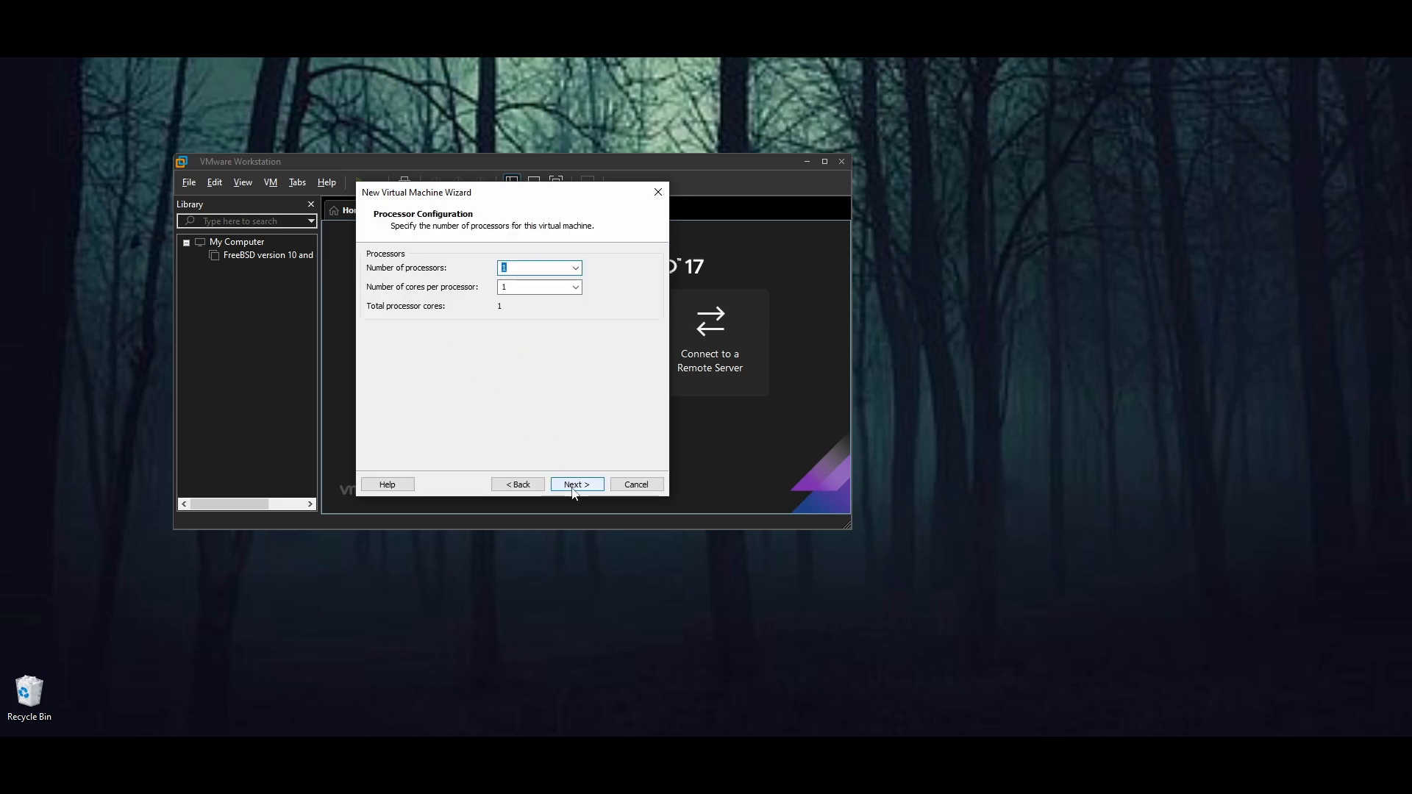
pyautogui.click(582, 485)
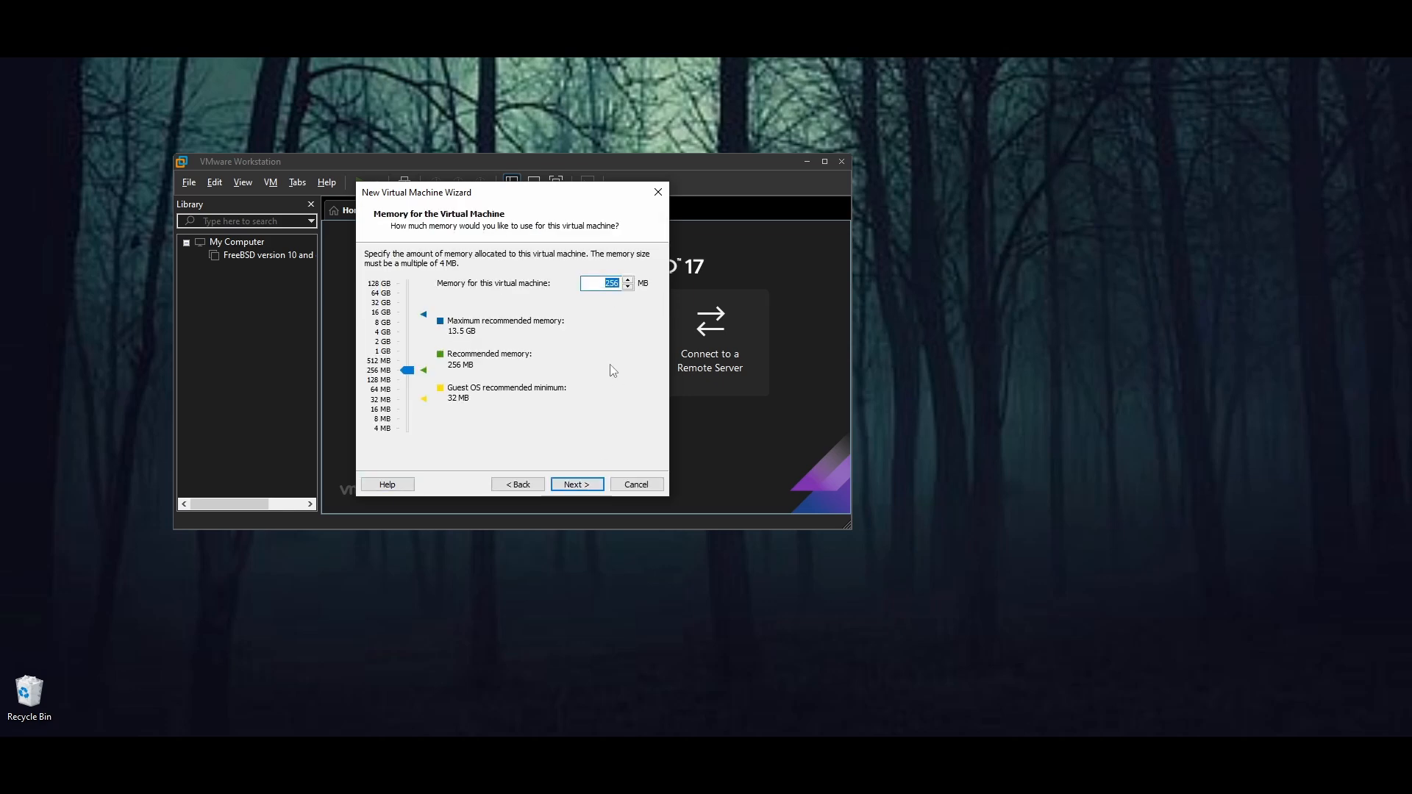
pyautogui.write('2048')
pyautogui.click(578, 485)
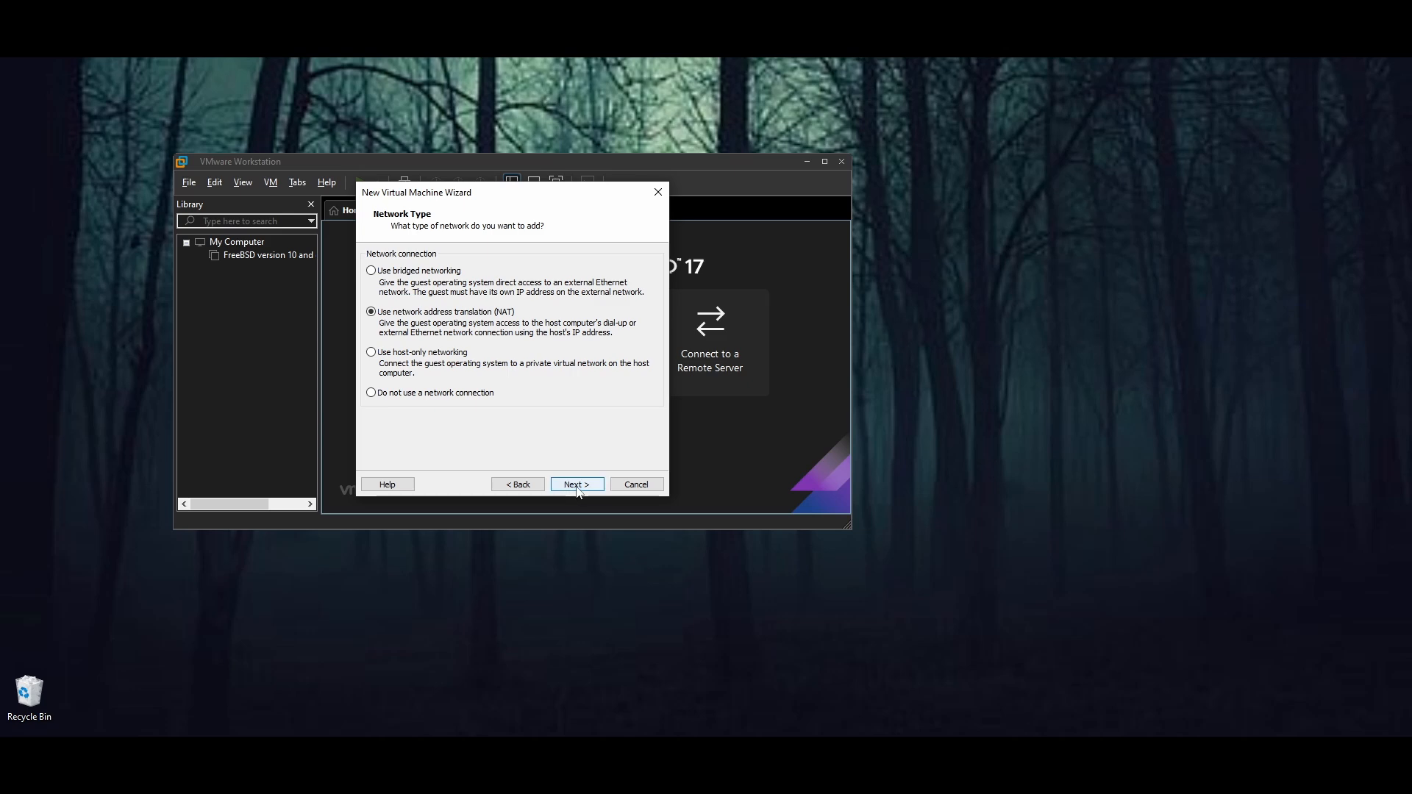
# Step: Accept NAT networking, the LSI Logic controller and the SCSI disk type for the new virtual machine
pyautogui.moveTo(518, 197); pyautogui.dragTo(452, 240)
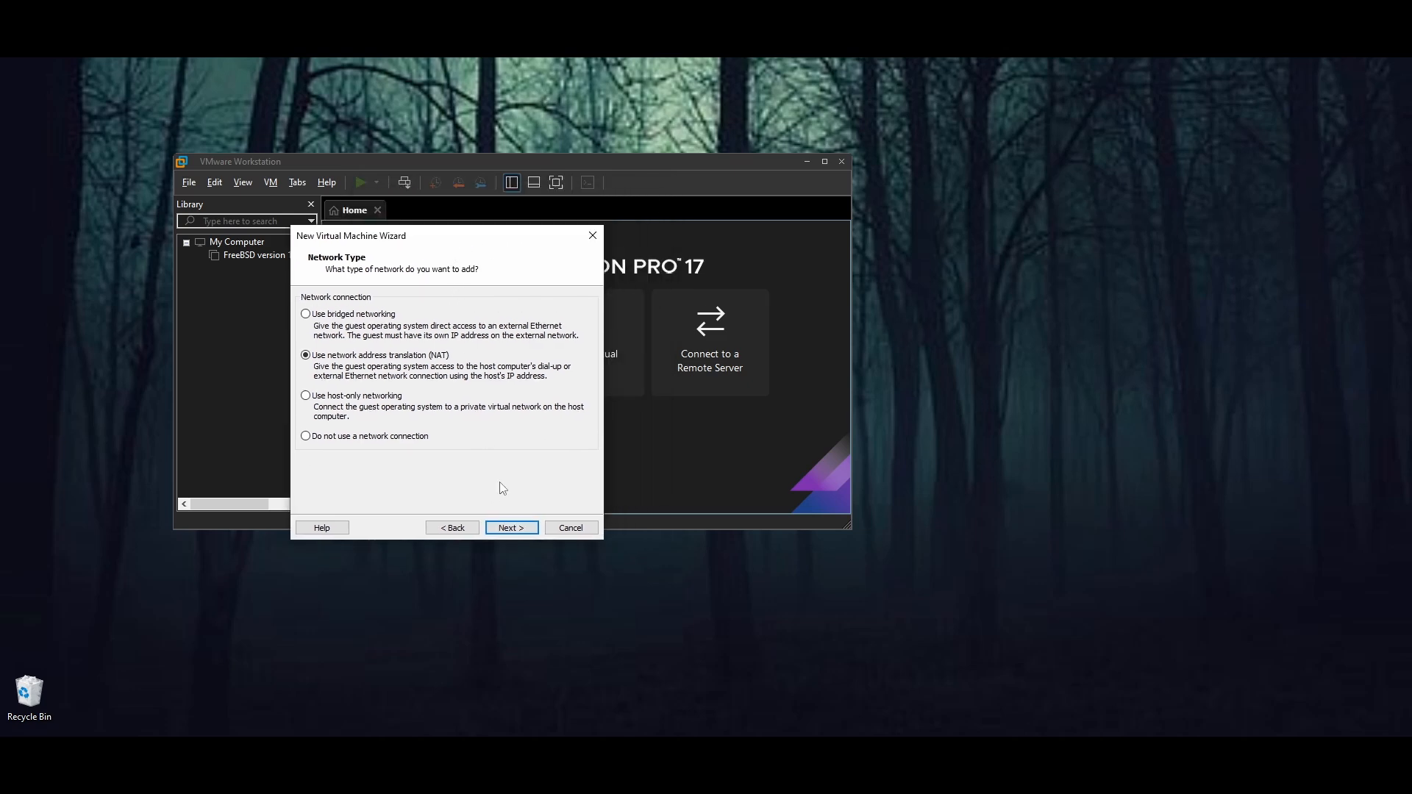
pyautogui.click(515, 528)
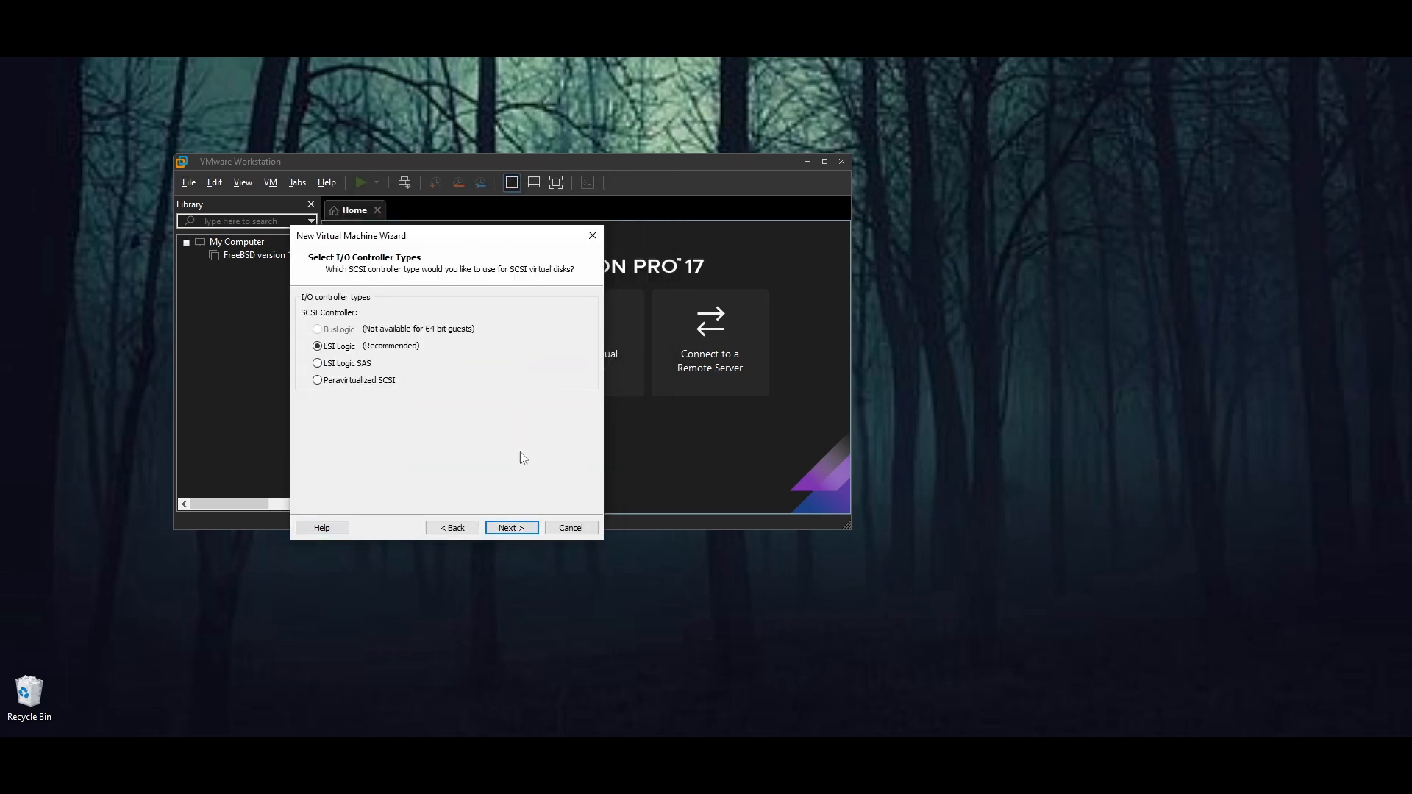
pyautogui.click(513, 528)
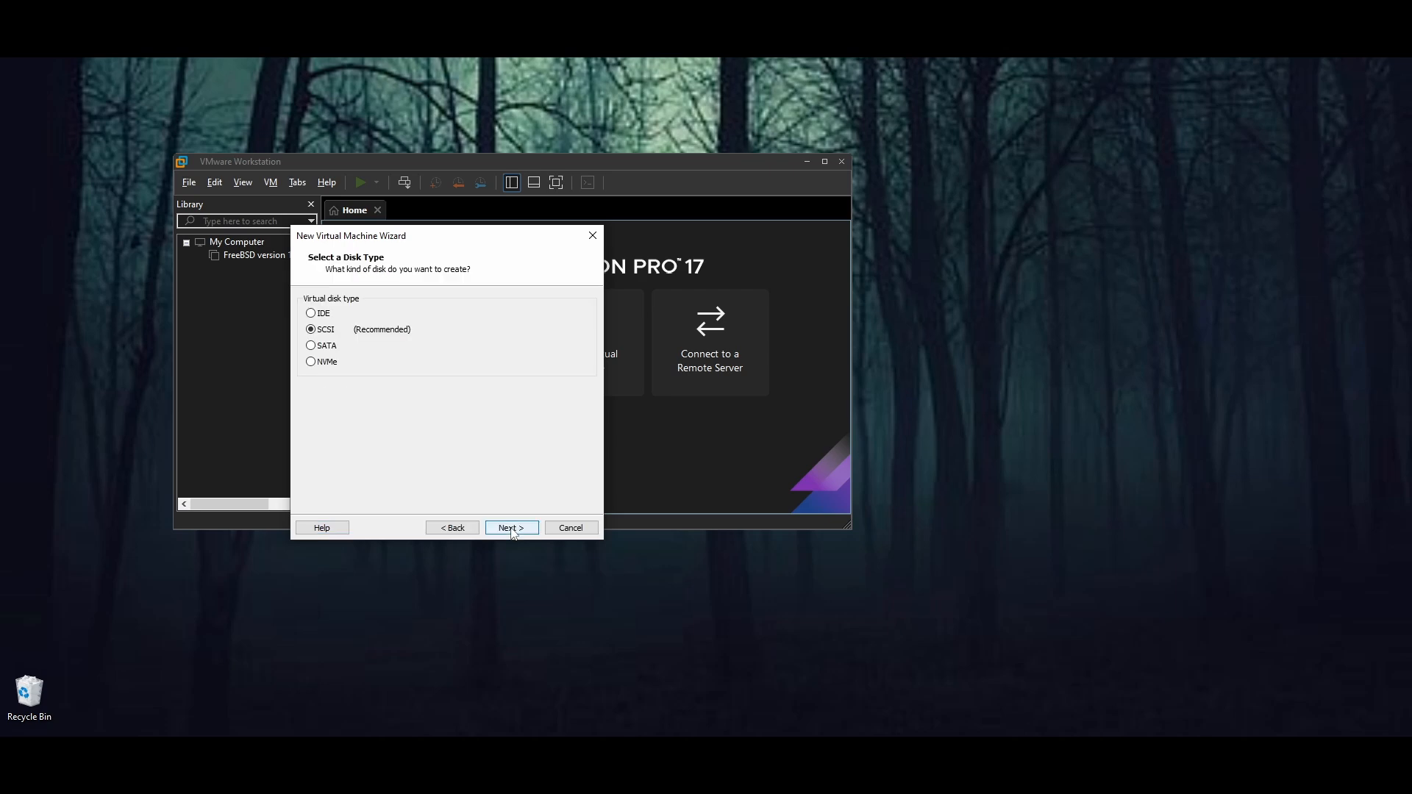
pyautogui.click(511, 528)
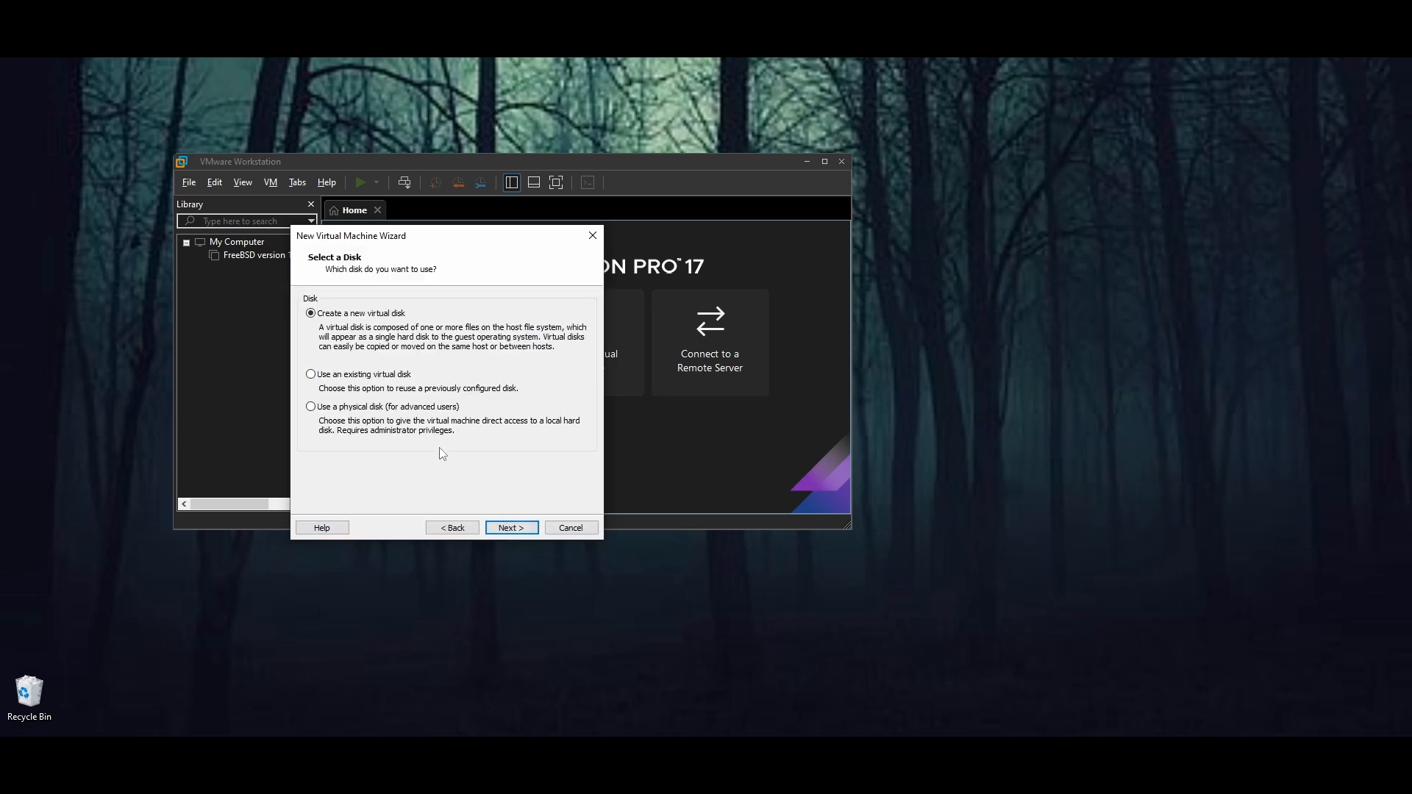
# Step: Create a new 20 GB virtual disk stored as the single file pfsense.vmdk and finish creating the virtual machine
pyautogui.click(512, 528)
pyautogui.click(337, 406)
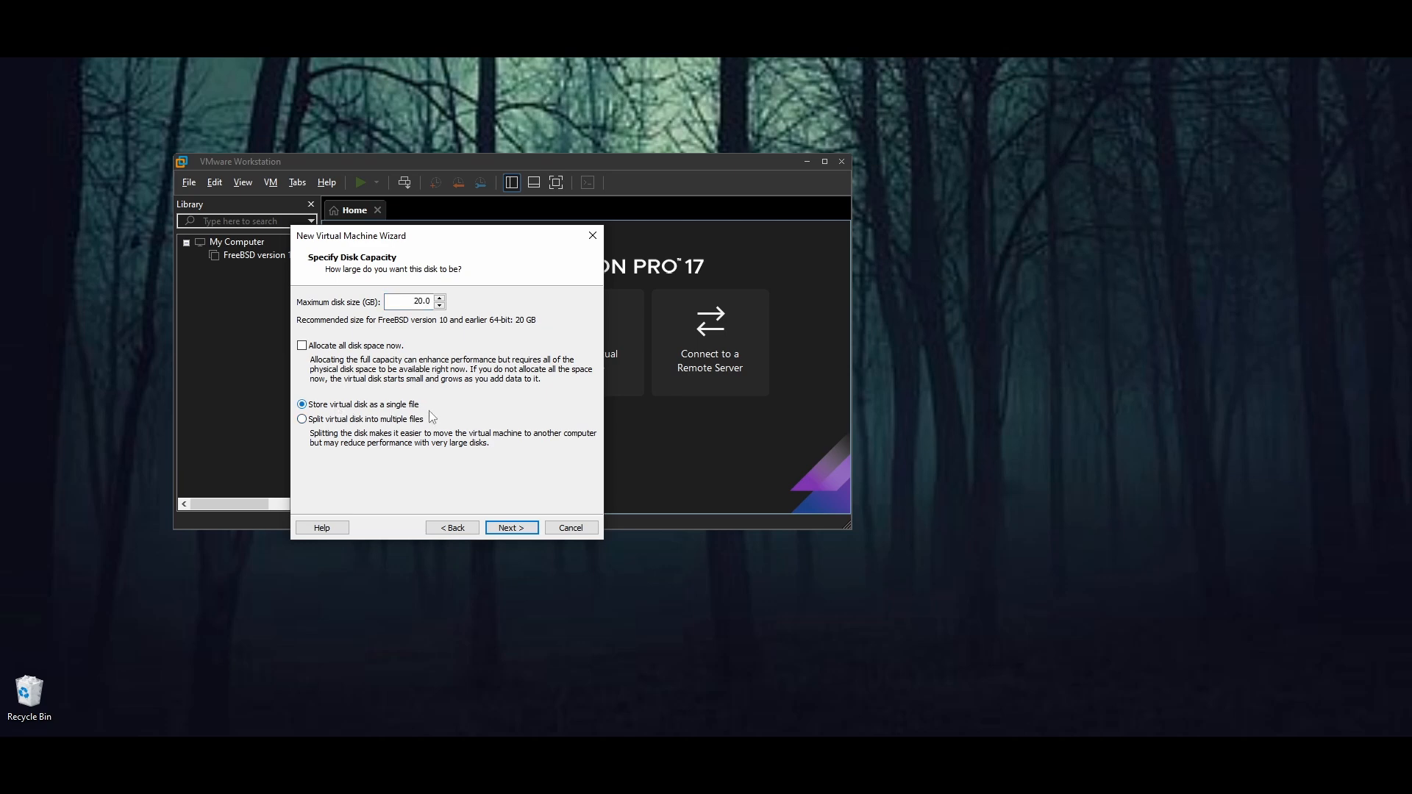
pyautogui.click(512, 528)
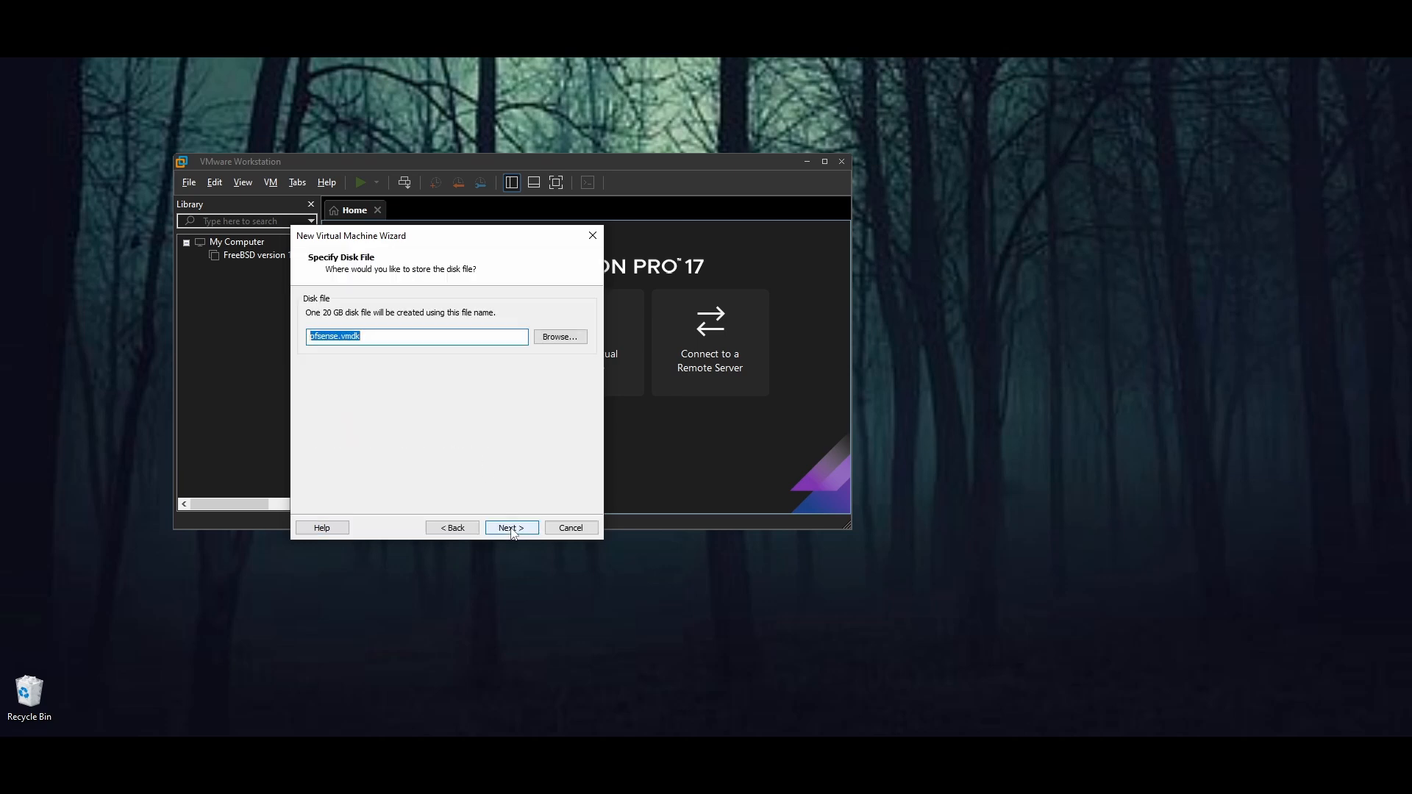
pyautogui.click(515, 528)
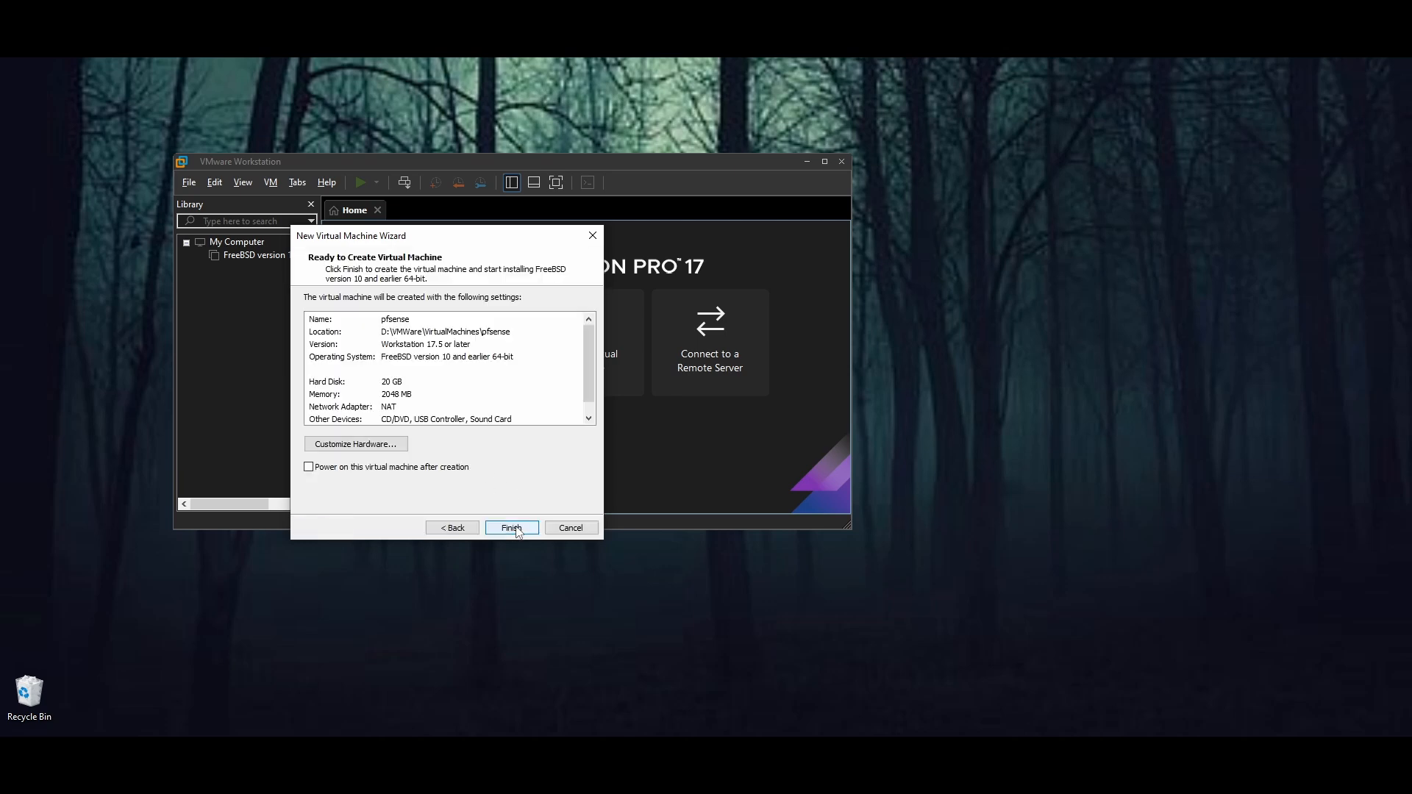
pyautogui.click(513, 528)
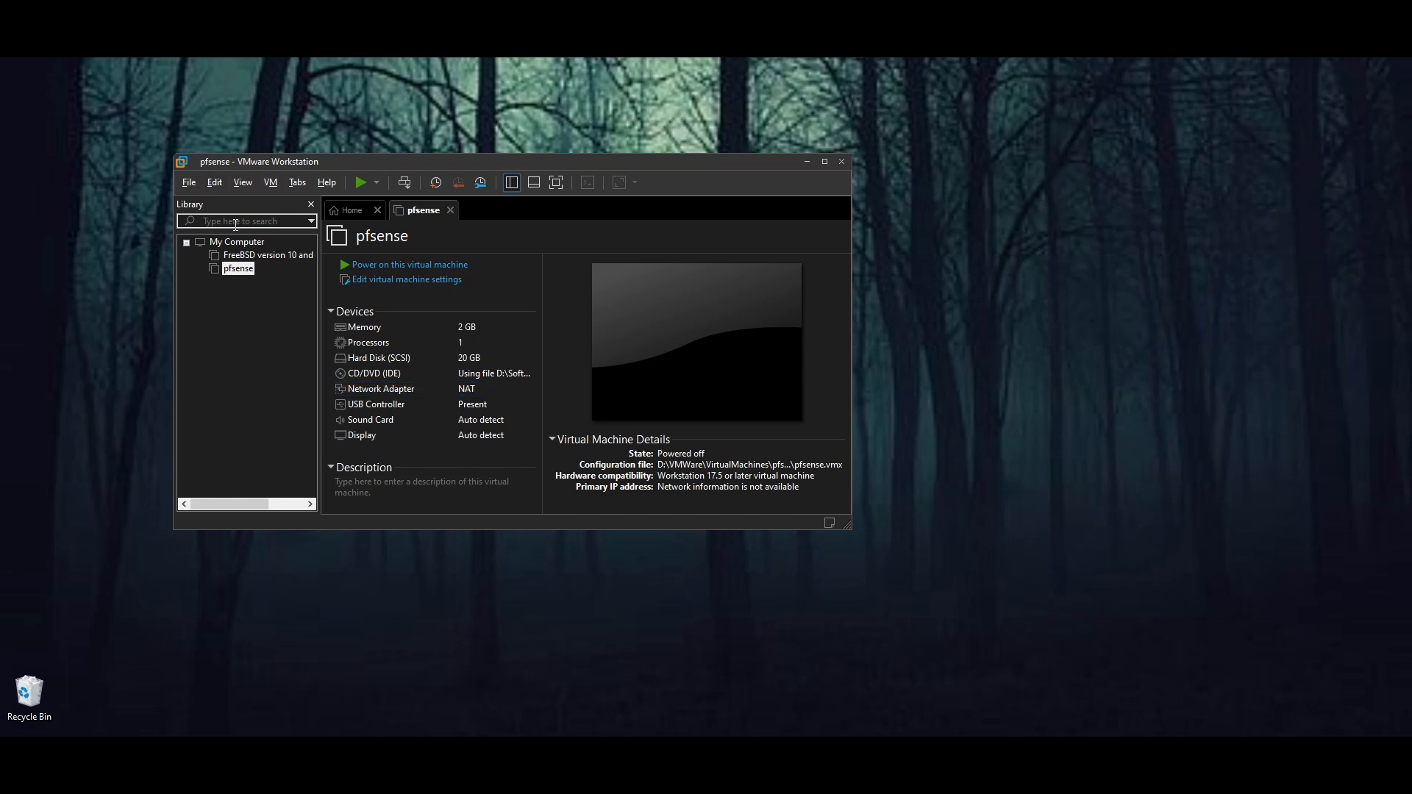
# Step: Add a second network adapter to the hardware of the pfsense virtual machine
pyautogui.click(214, 185)
pyautogui.click(266, 301)
pyautogui.click(388, 394)
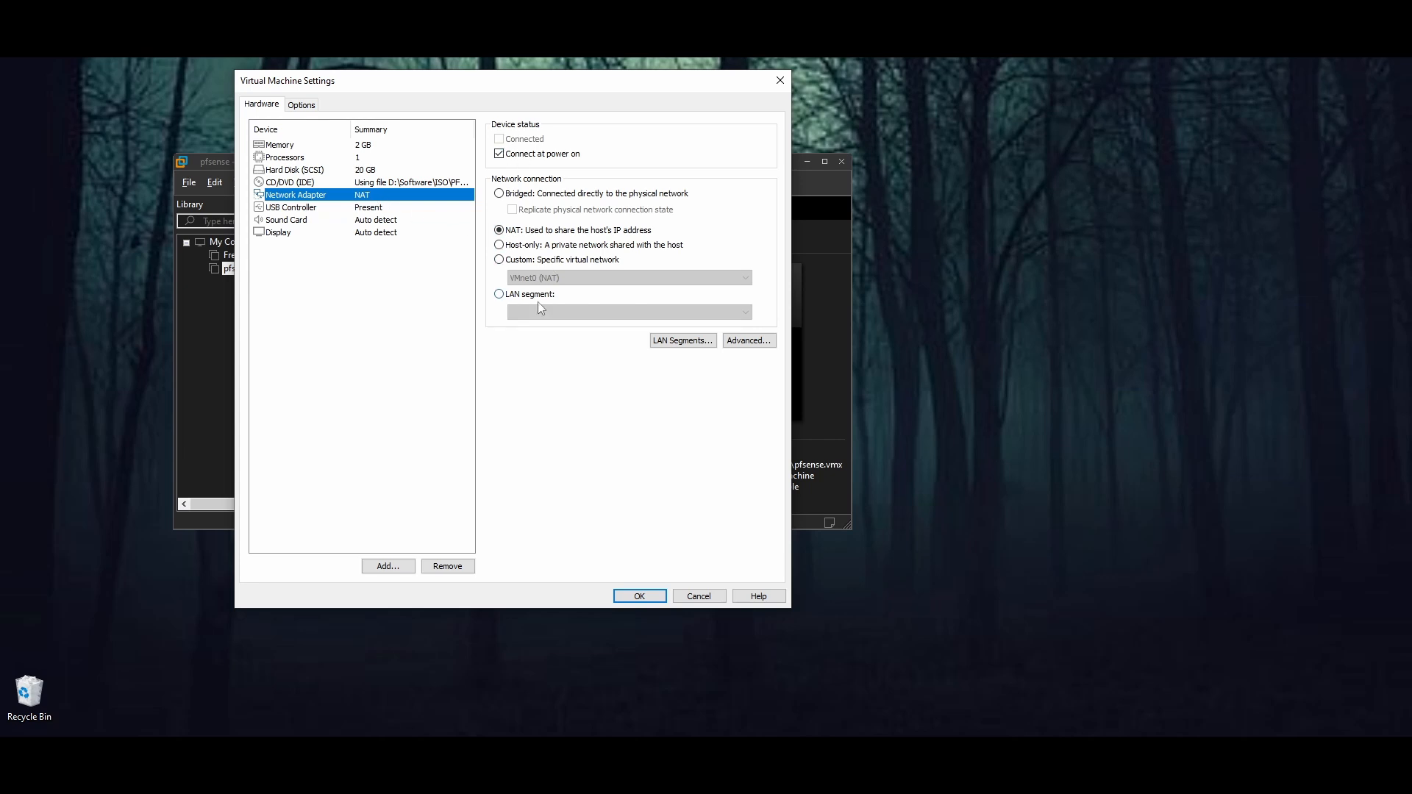
pyautogui.click(388, 567)
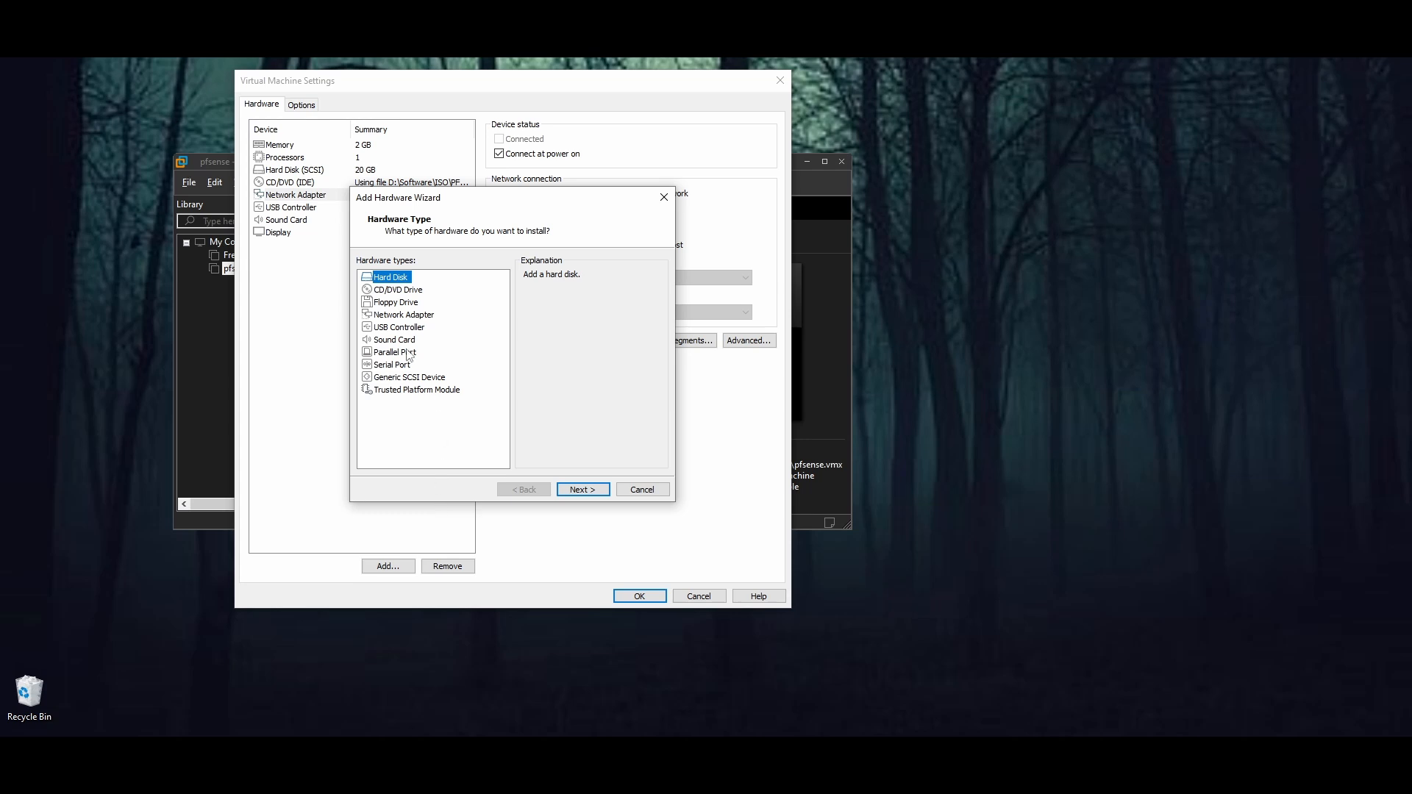
pyautogui.click(401, 314)
pyautogui.click(575, 489)
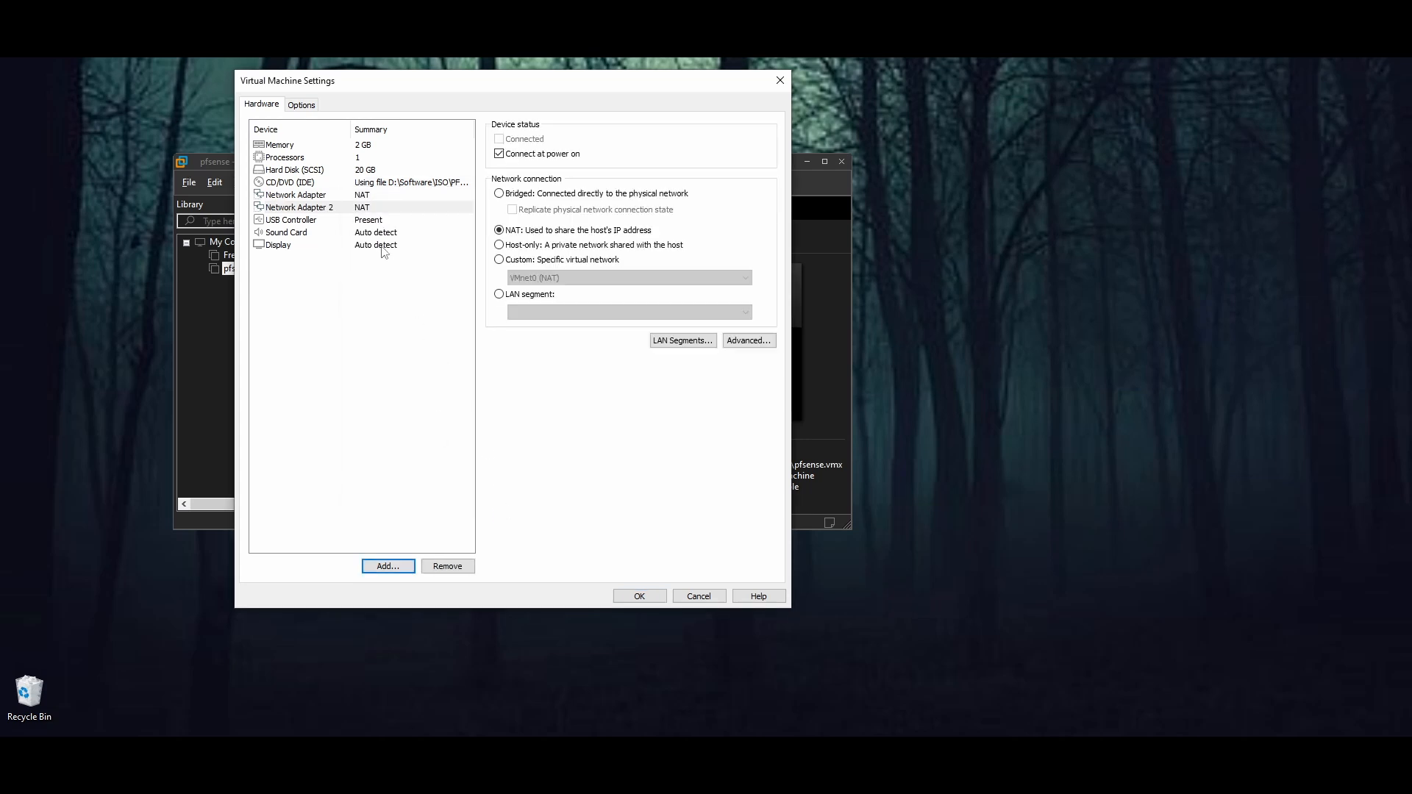
# Step: Connect Network Adapter 2 to the custom virtual network VMnet0 (NAT)
pyautogui.click(364, 195)
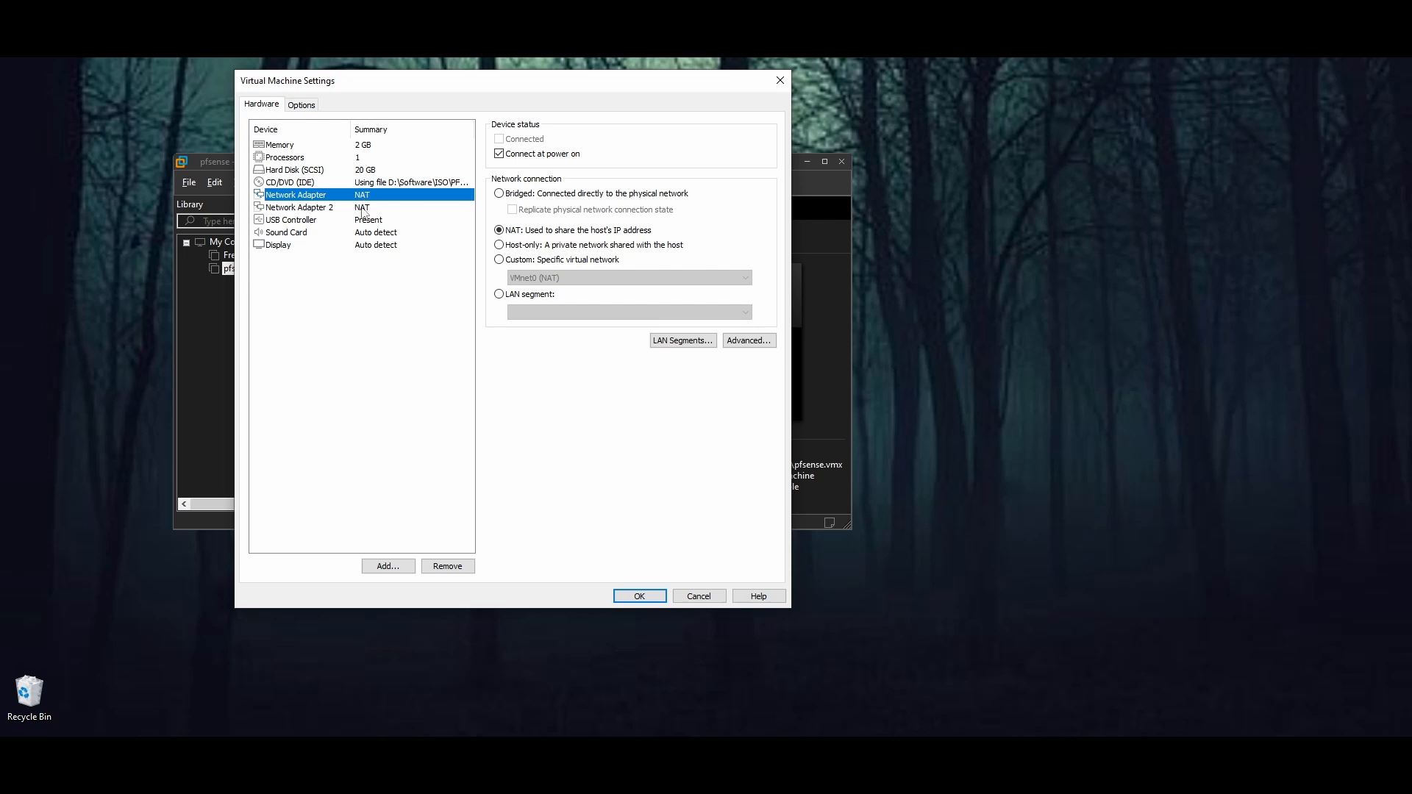
pyautogui.click(363, 209)
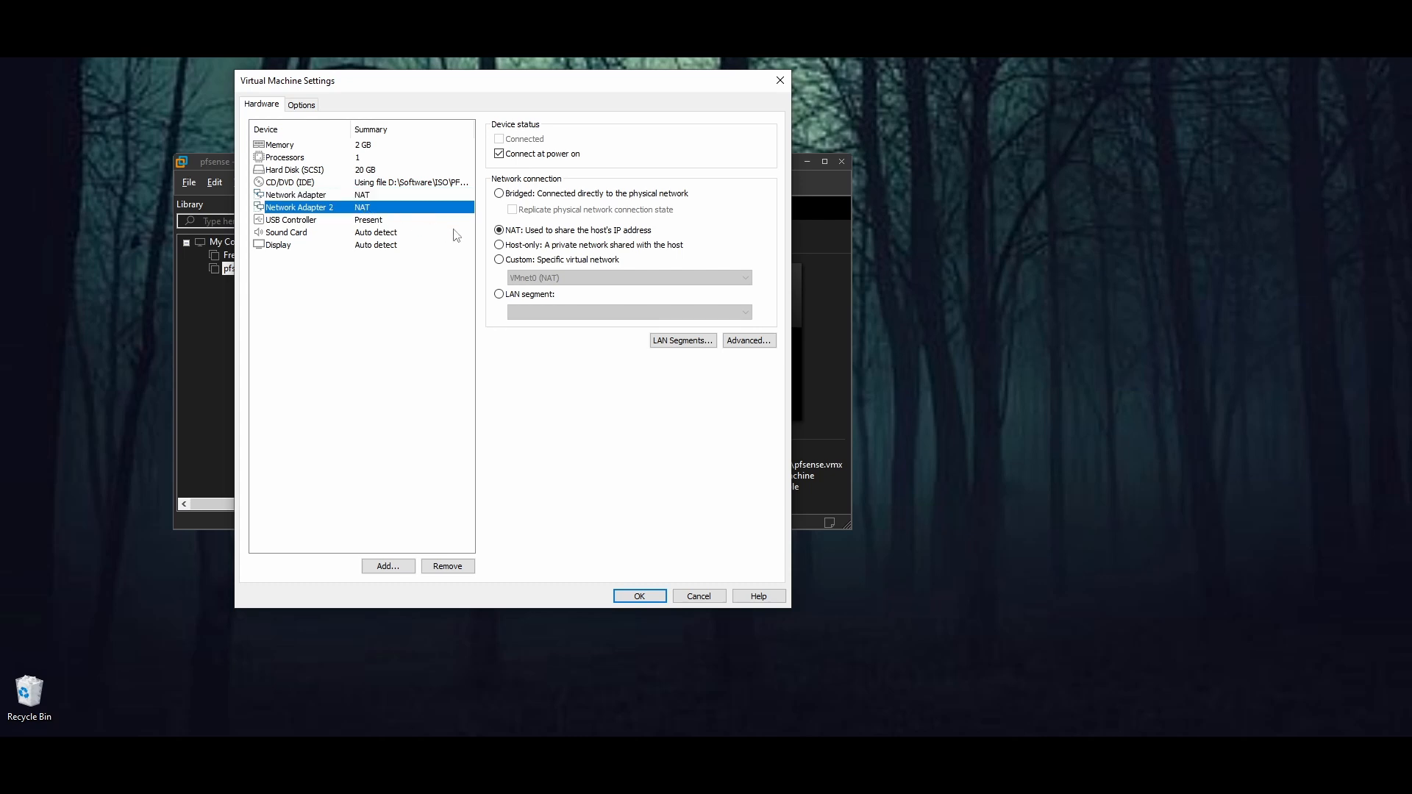
pyautogui.click(500, 260)
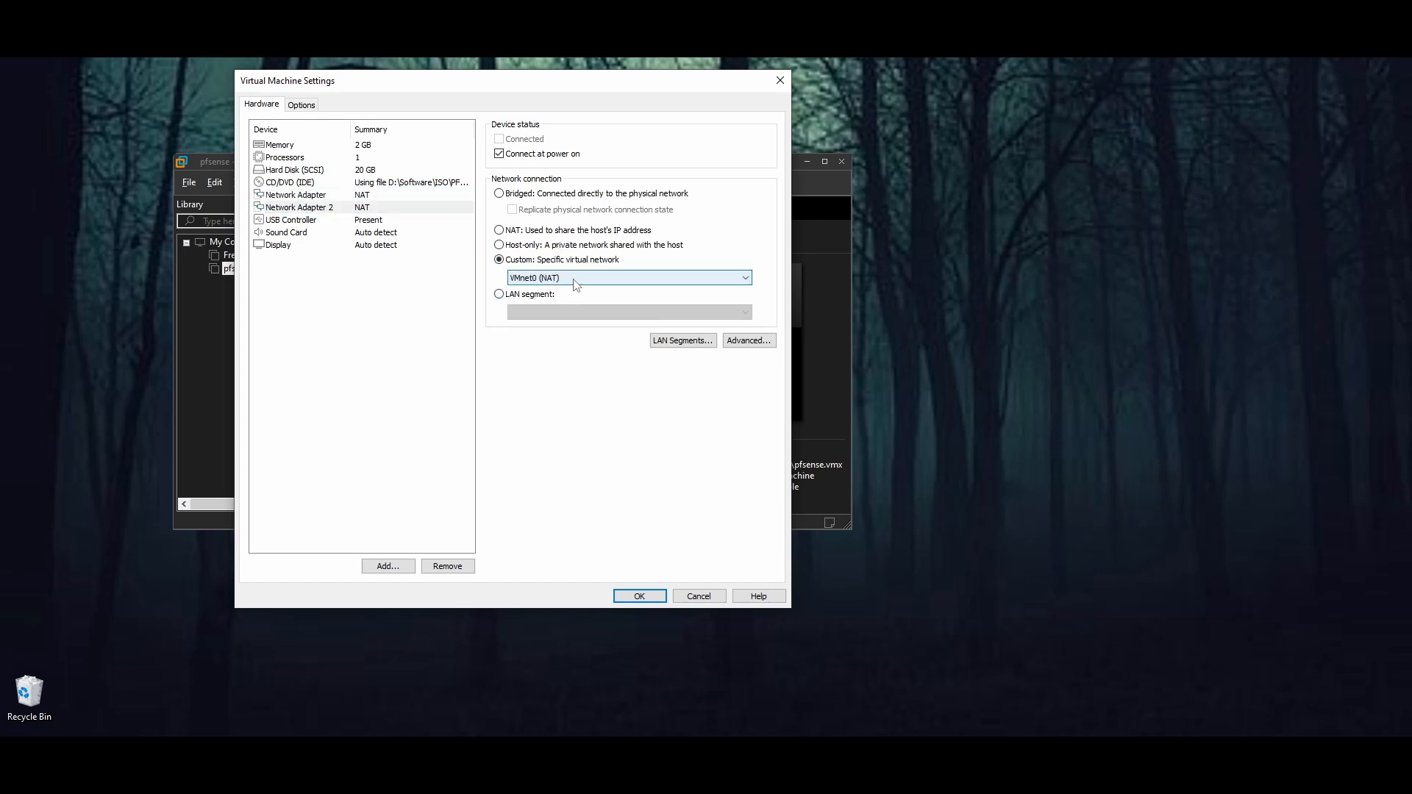
pyautogui.click(573, 279)
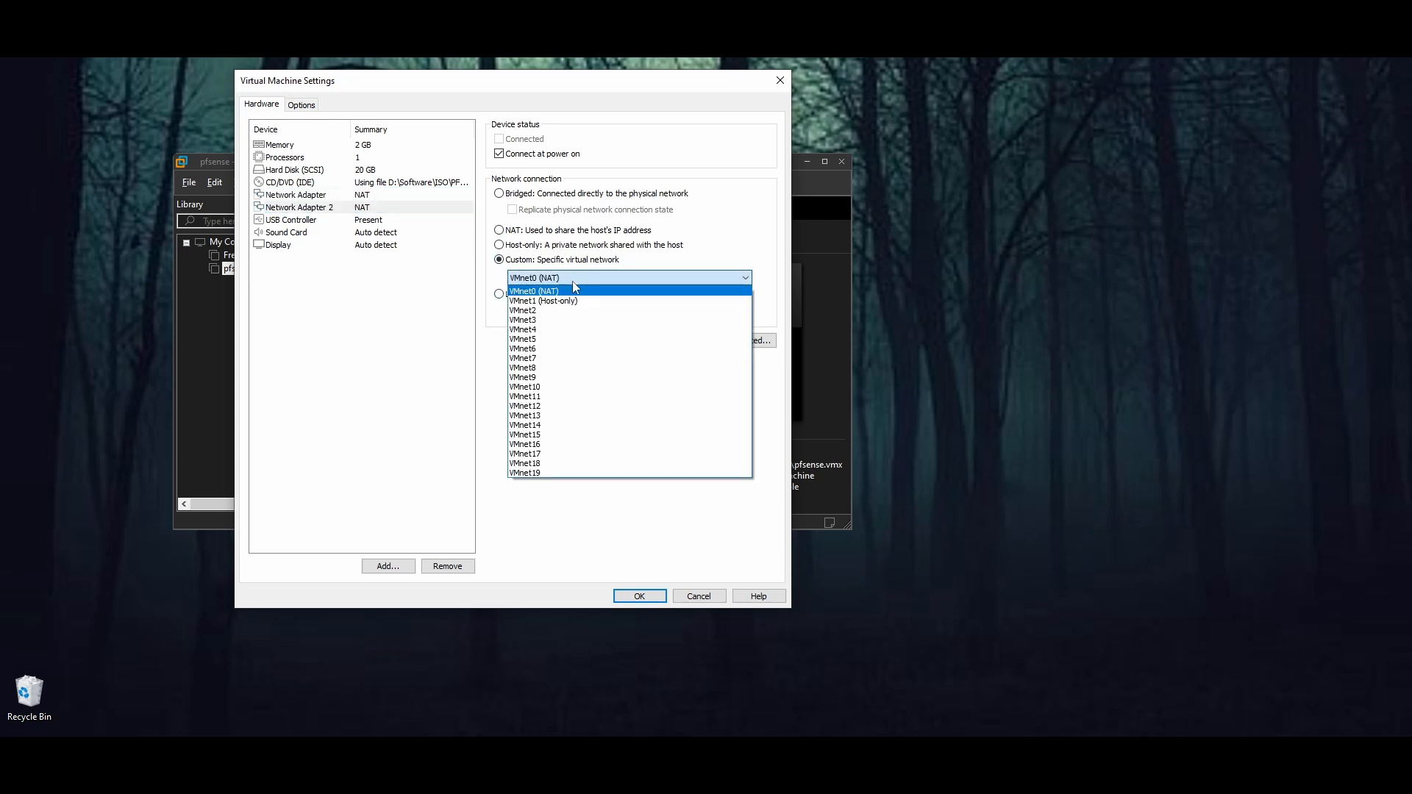
pyautogui.click(497, 287)
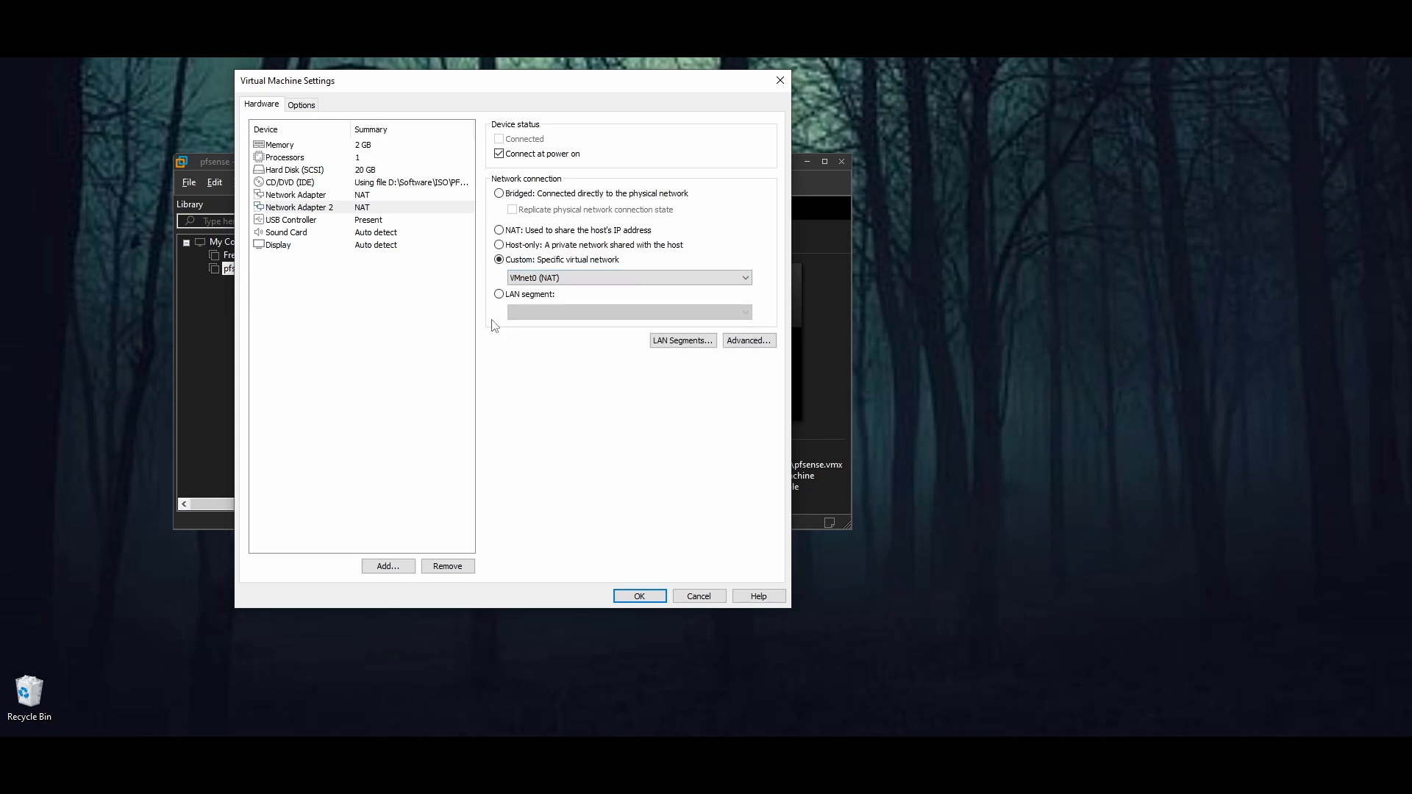
pyautogui.click(386, 196)
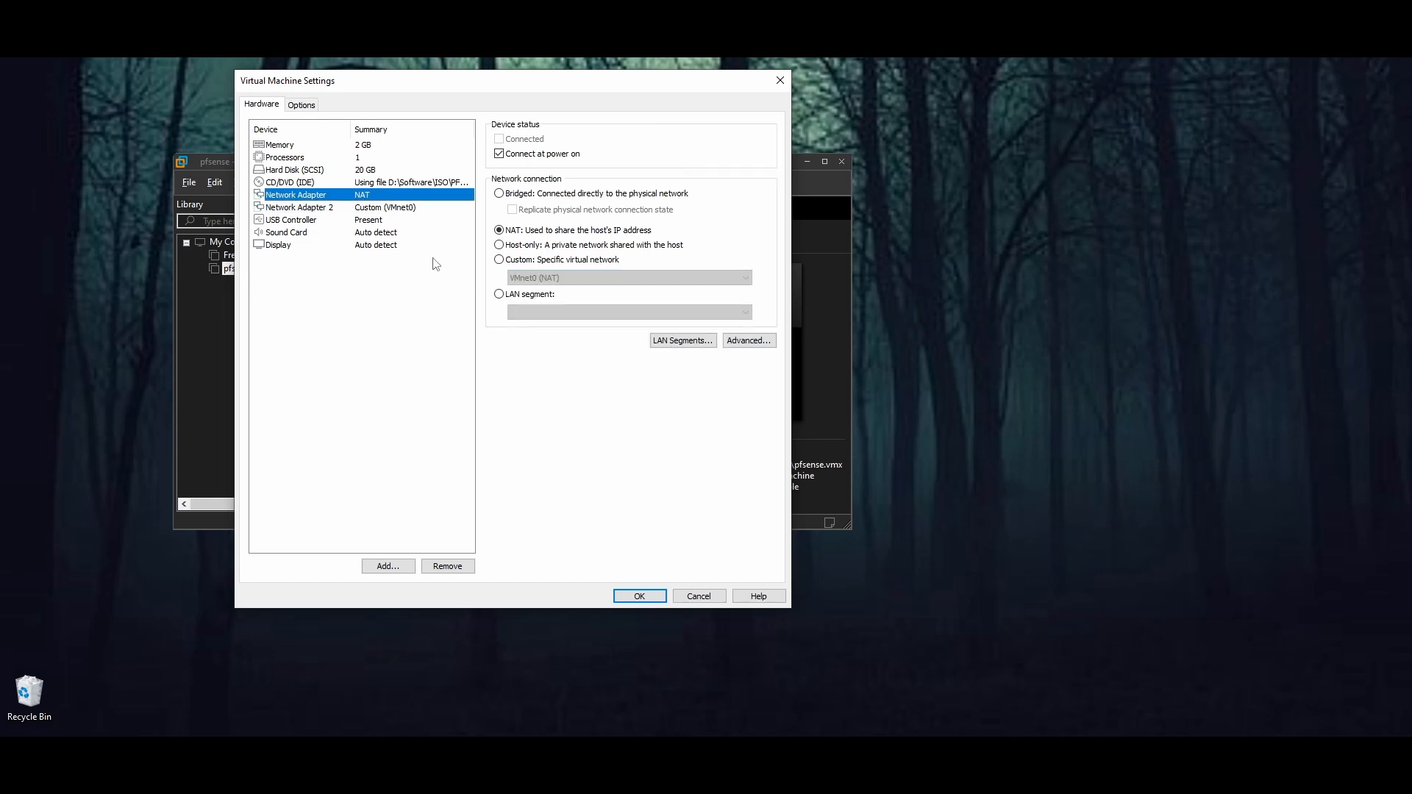
# Step: Connect the first Network Adapter to the custom virtual network VMnet0 (NAT)
pyautogui.click(500, 260)
pyautogui.click(571, 279)
pyautogui.click(564, 291)
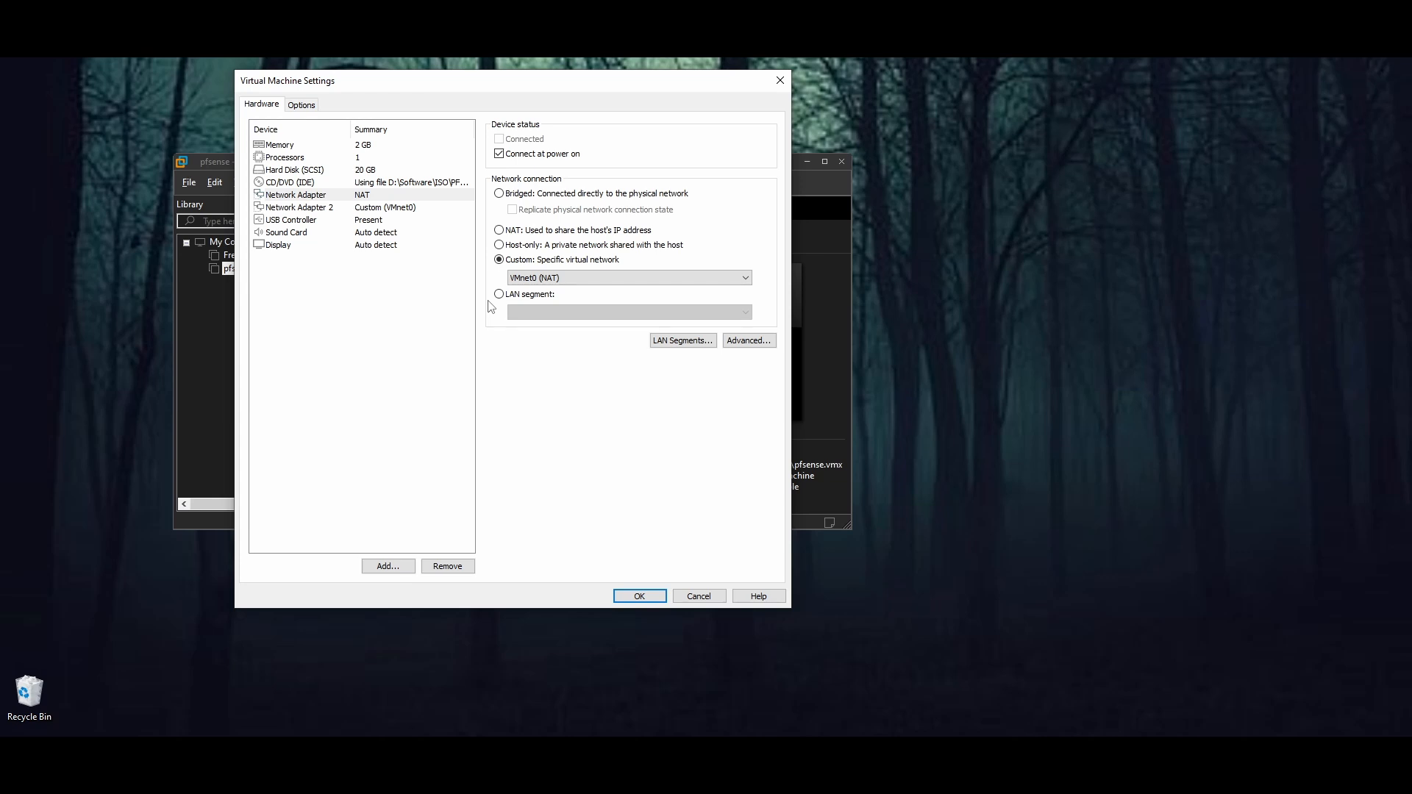
# Step: Connect Network Adapter 2 to the custom virtual network VMnet1 (Host-only) and save the virtual machine settings
pyautogui.click(344, 209)
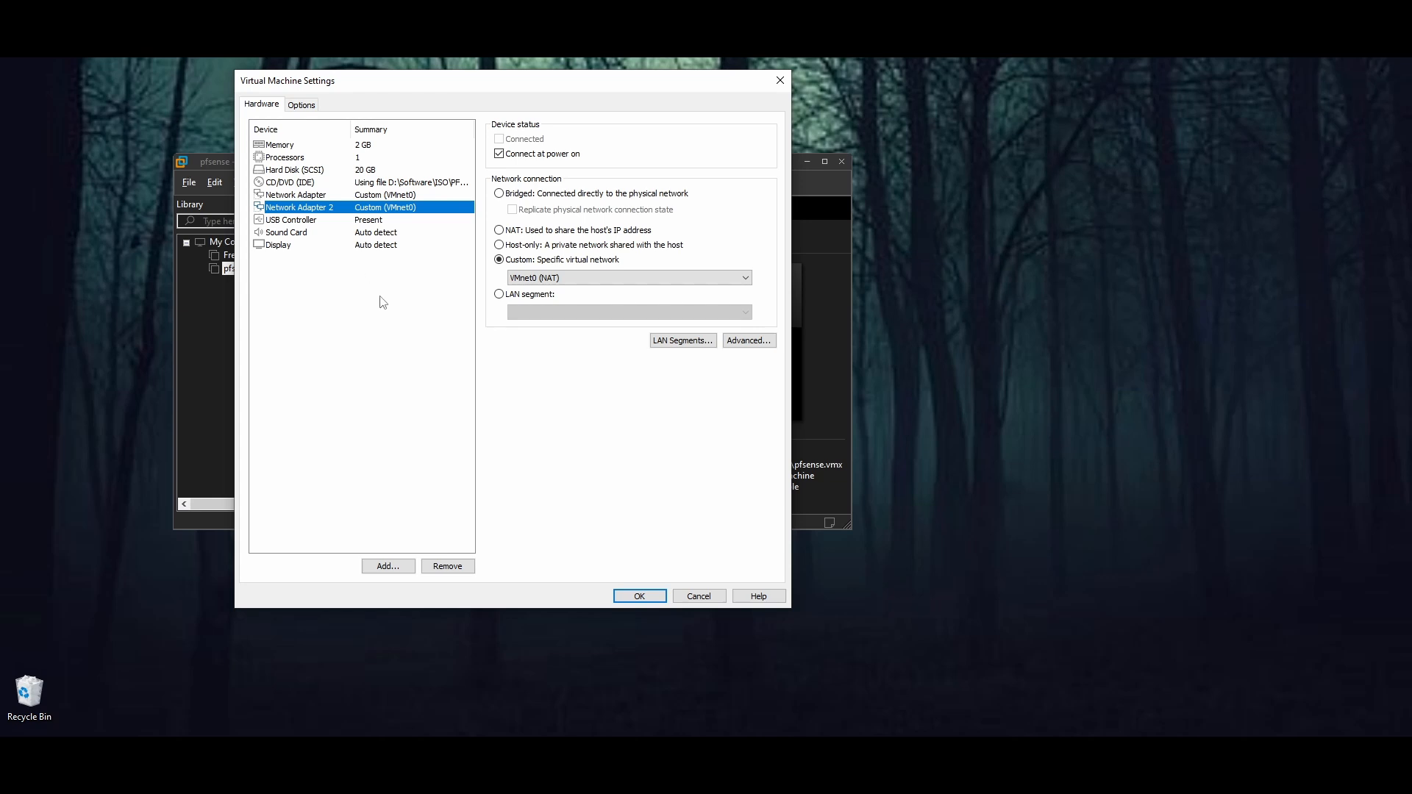
pyautogui.click(548, 278)
pyautogui.click(537, 302)
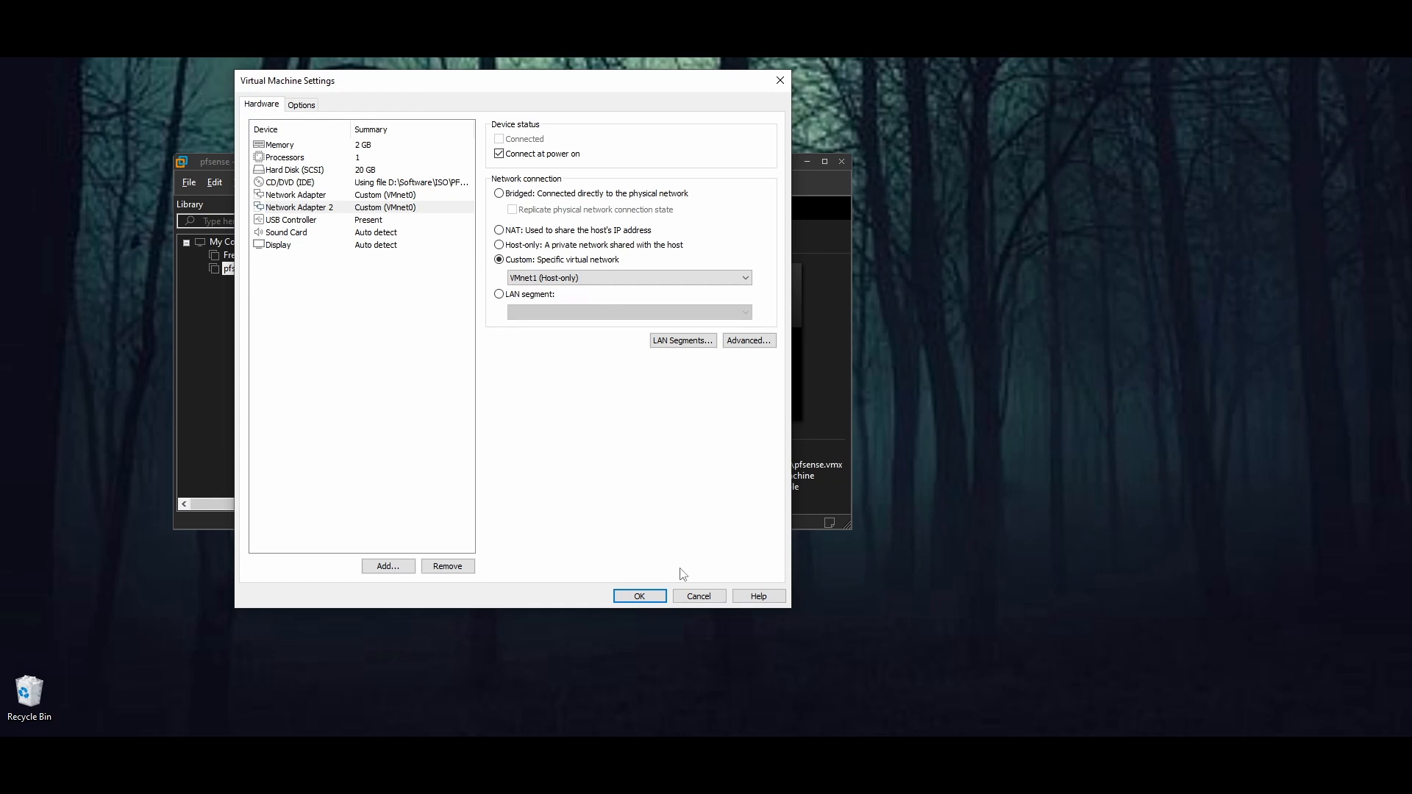
pyautogui.click(640, 597)
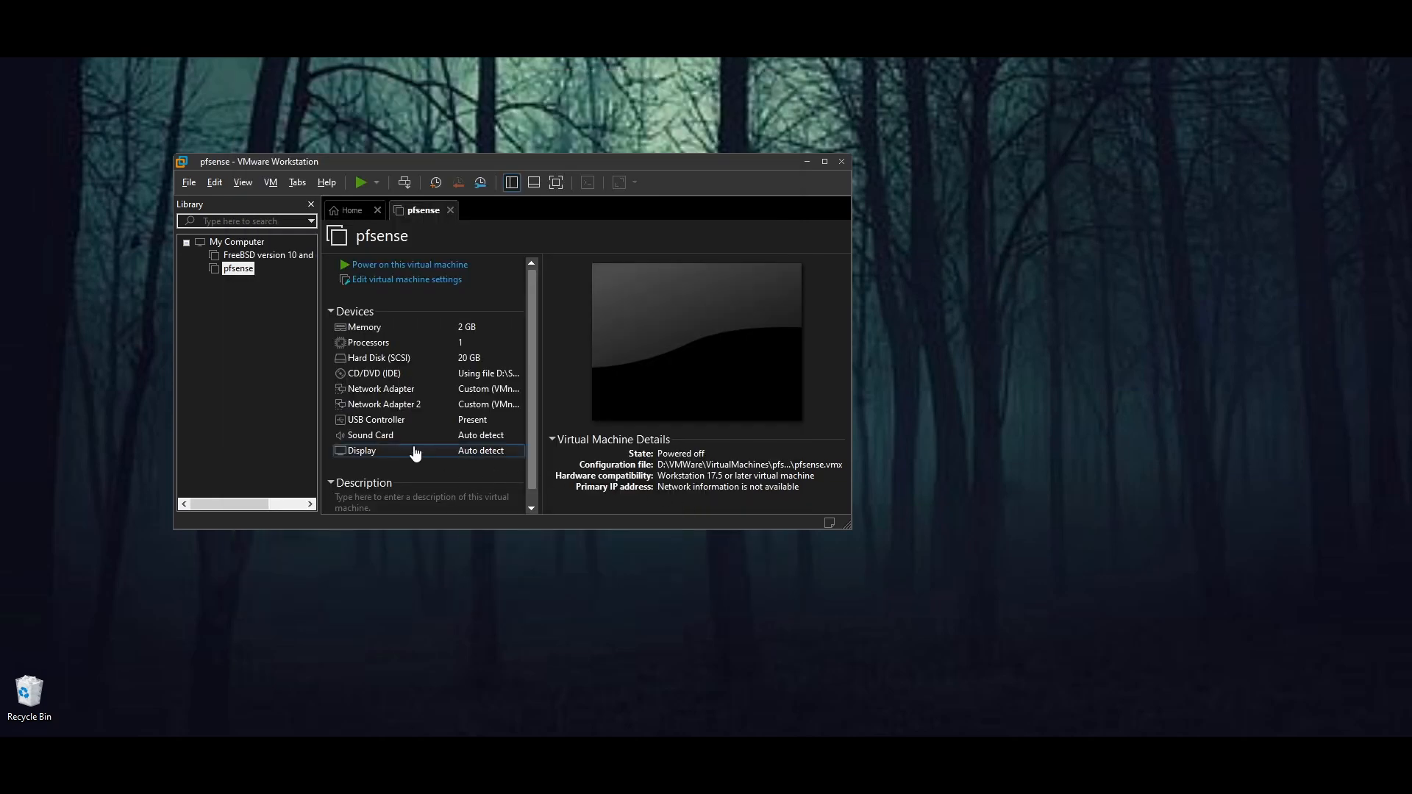
# Step: Power on the pfsense virtual machine, dismiss the installation hint and enlarge the window around its console
pyautogui.click(371, 264)
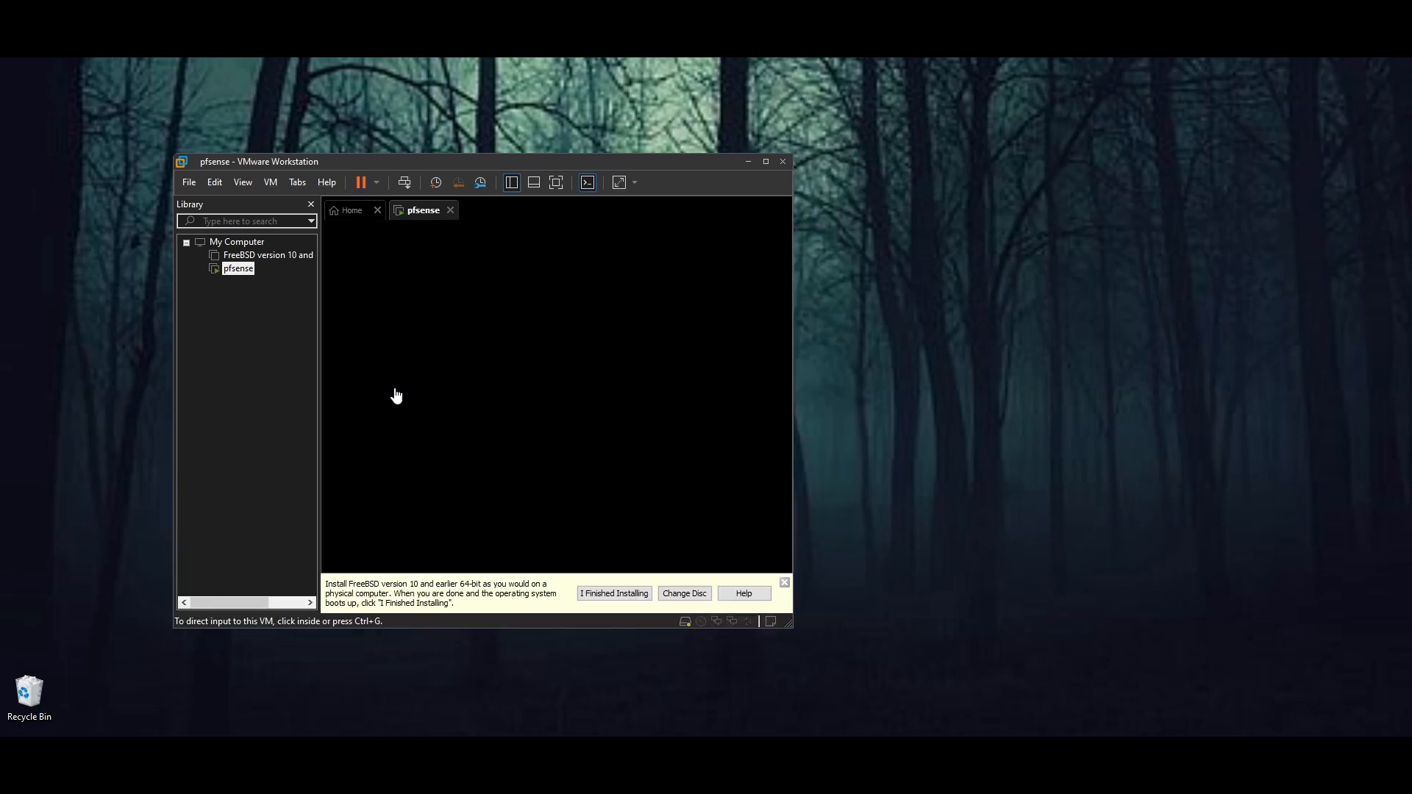
pyautogui.click(784, 583)
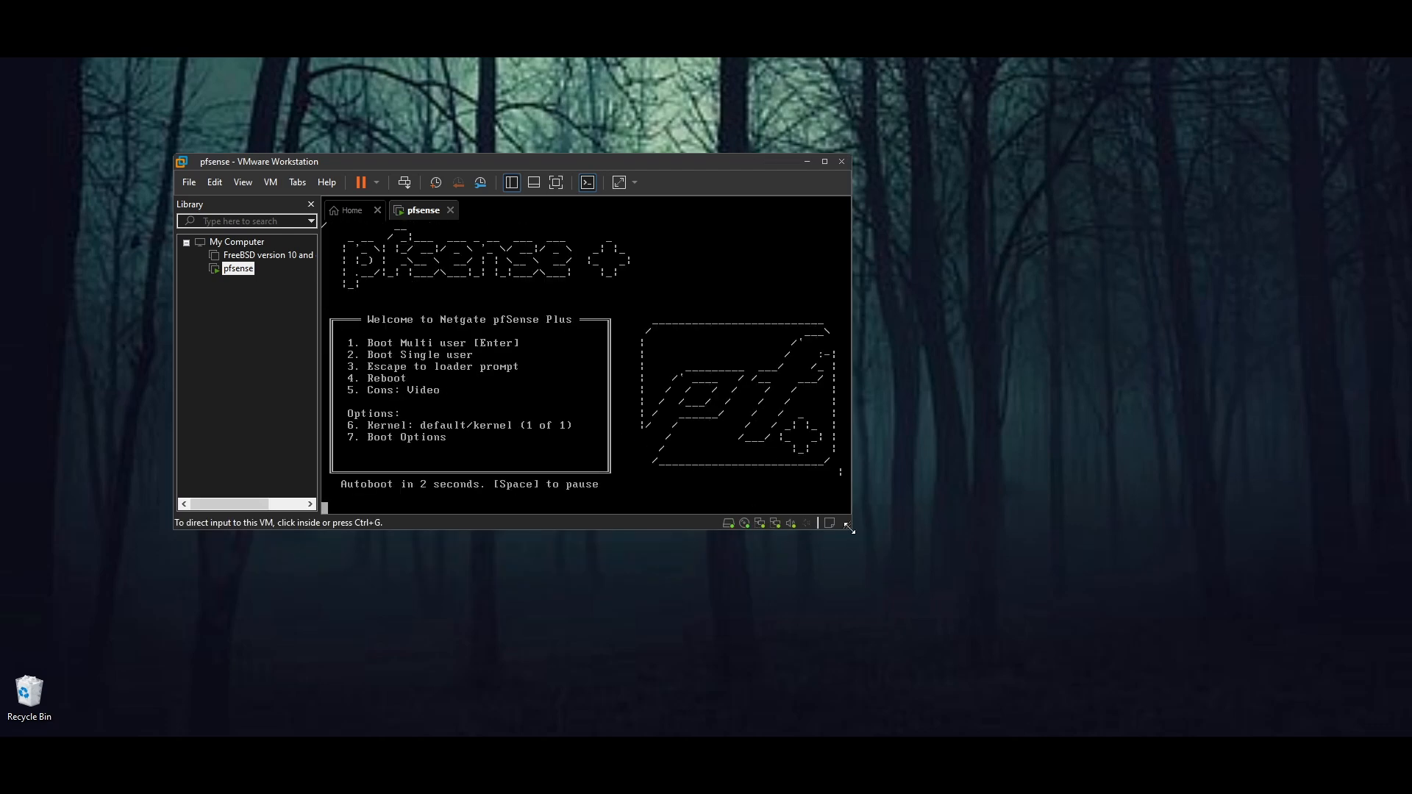
pyautogui.moveTo(850, 528); pyautogui.dragTo(965, 630)
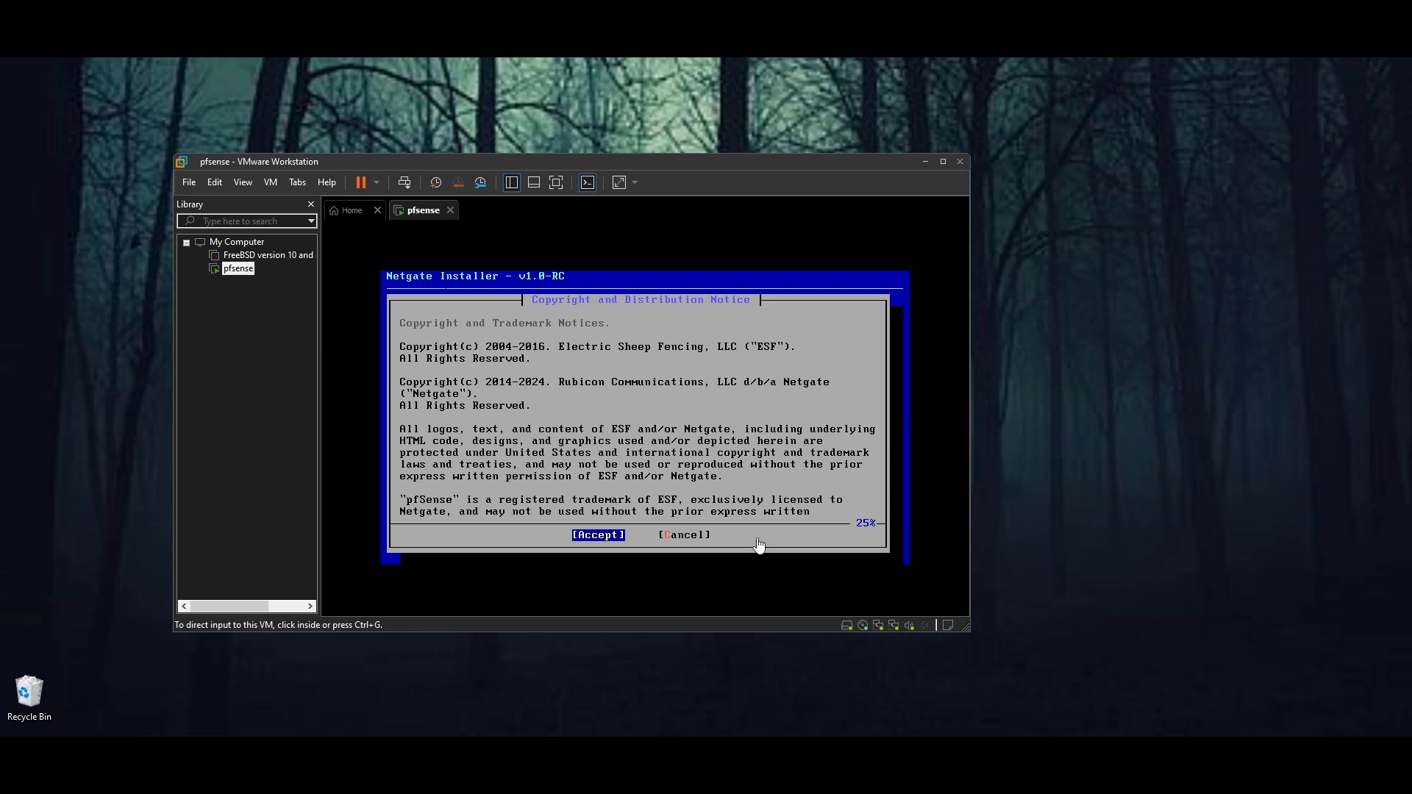
# Step: Accept the Netgate copyright notice and start the Install pfSense option, continuing to the WAN interface selection
pyautogui.click(759, 545)
pyautogui.press('Return')
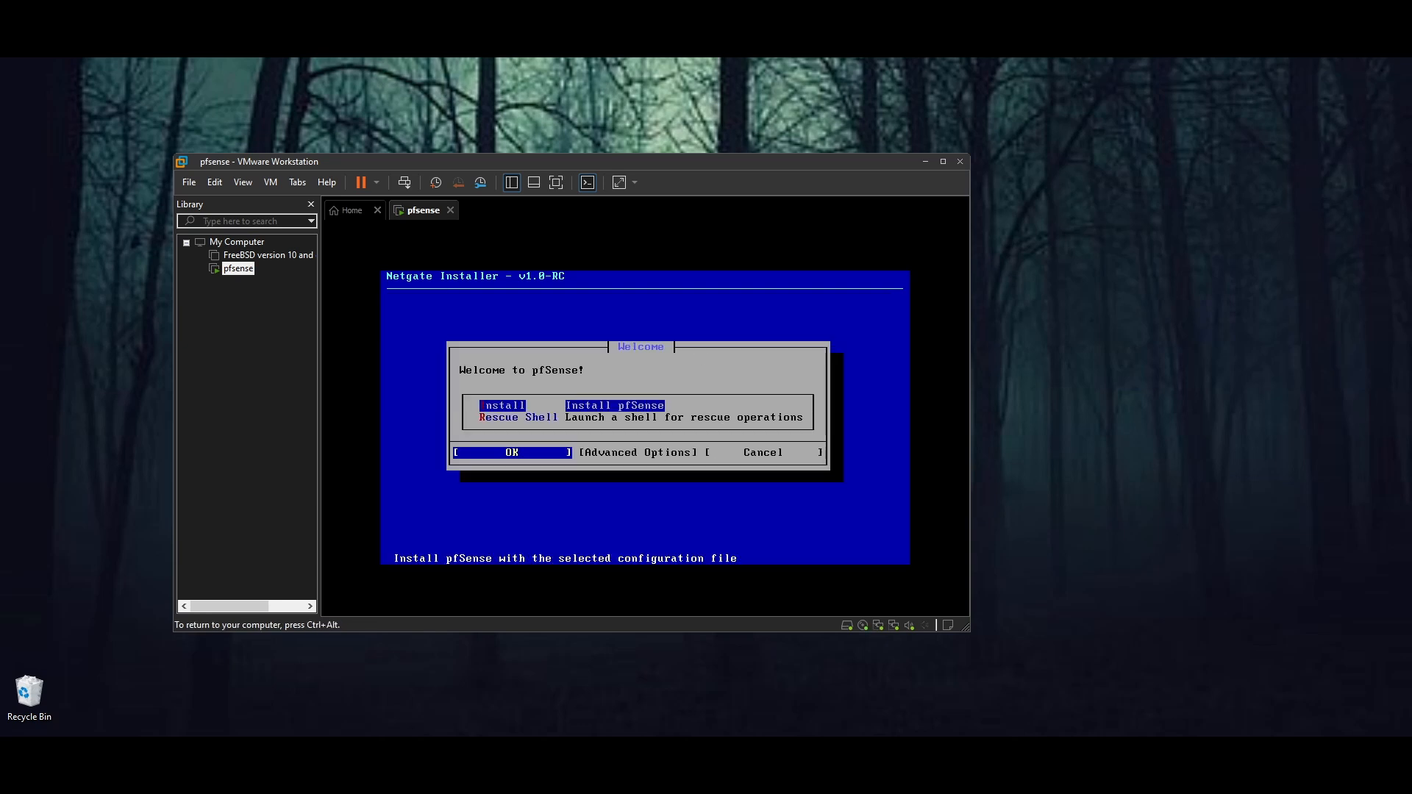
pyautogui.press('Return')
pyautogui.press('Return')
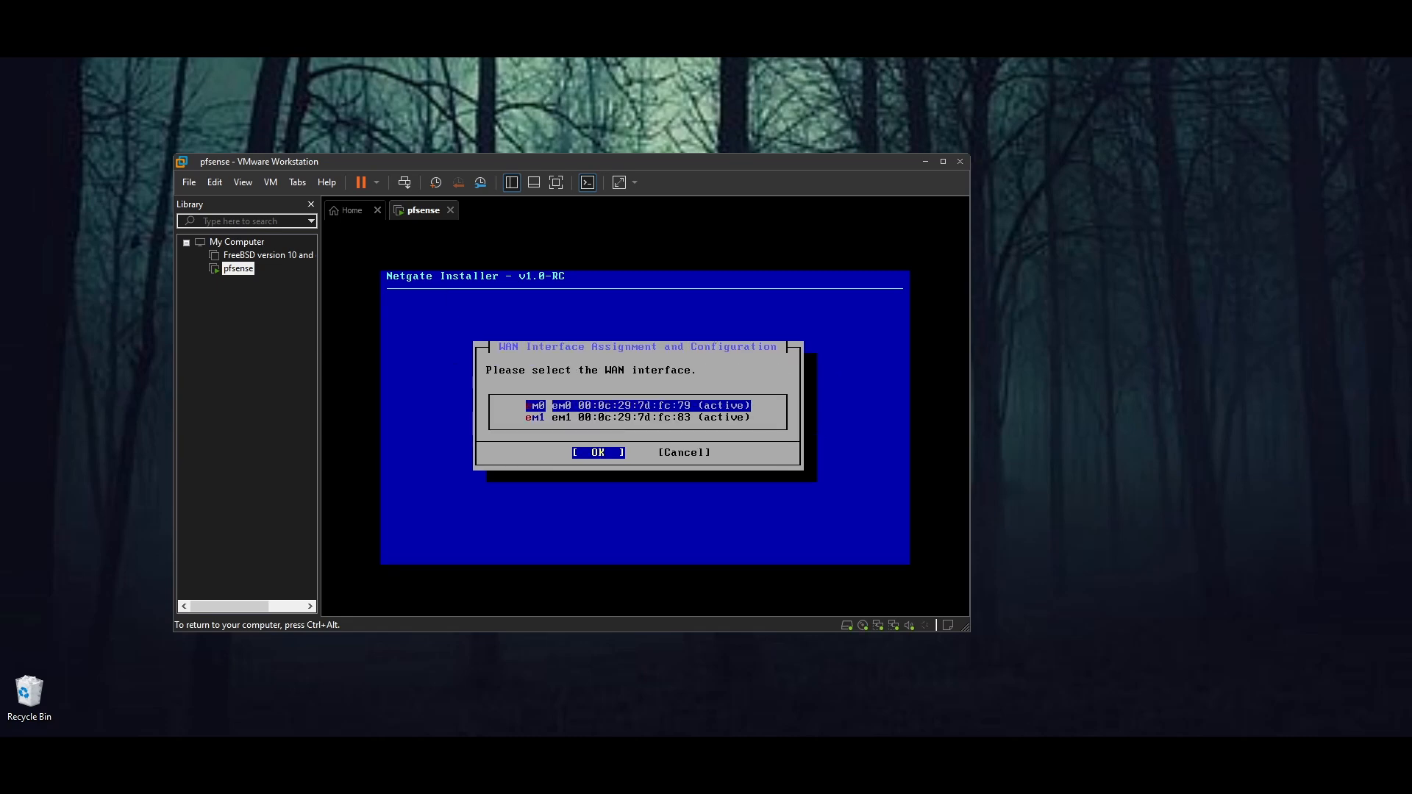
# Step: Assign em0 as WAN and em1 as LAN with their default network modes, and confirm the interface assignment
pyautogui.press('Return')
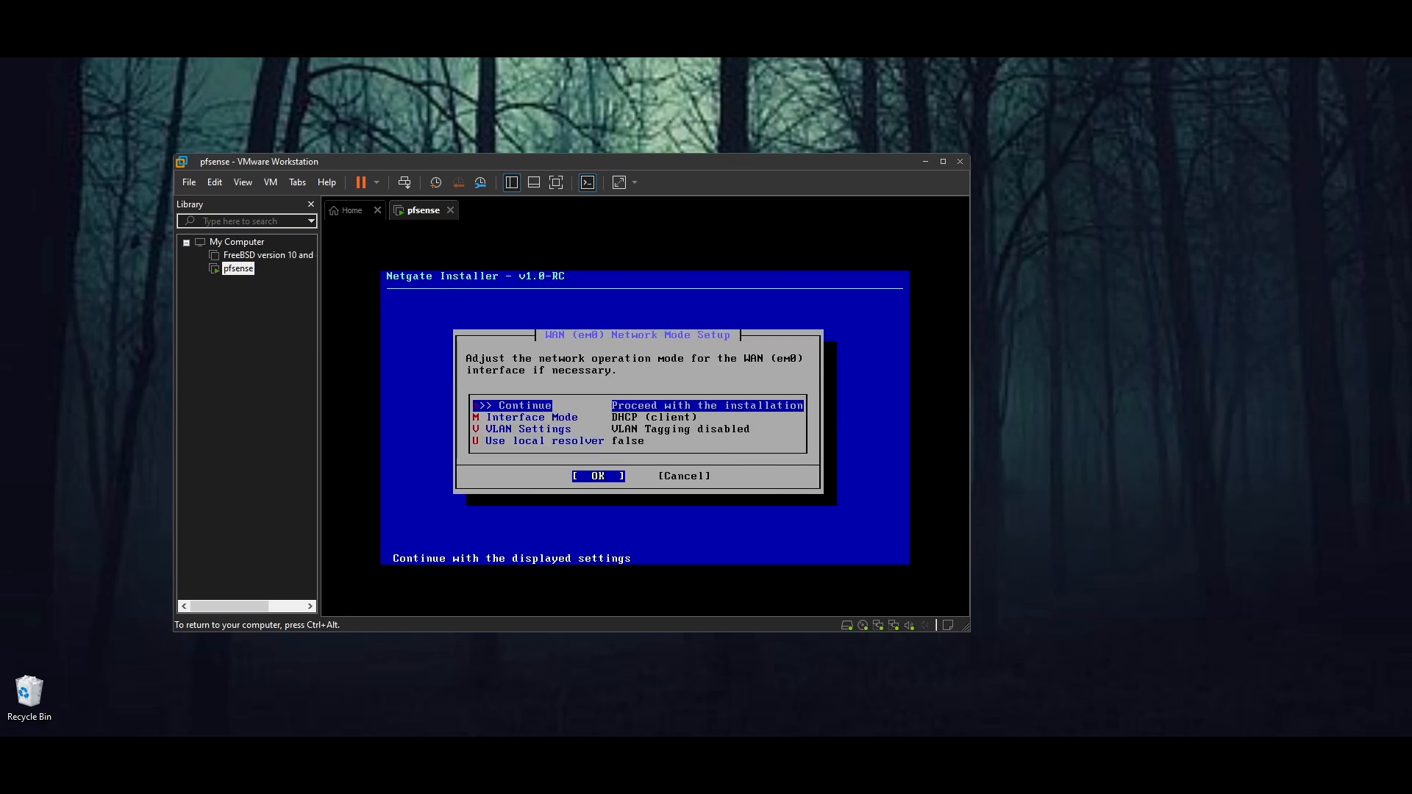
pyautogui.press('Return')
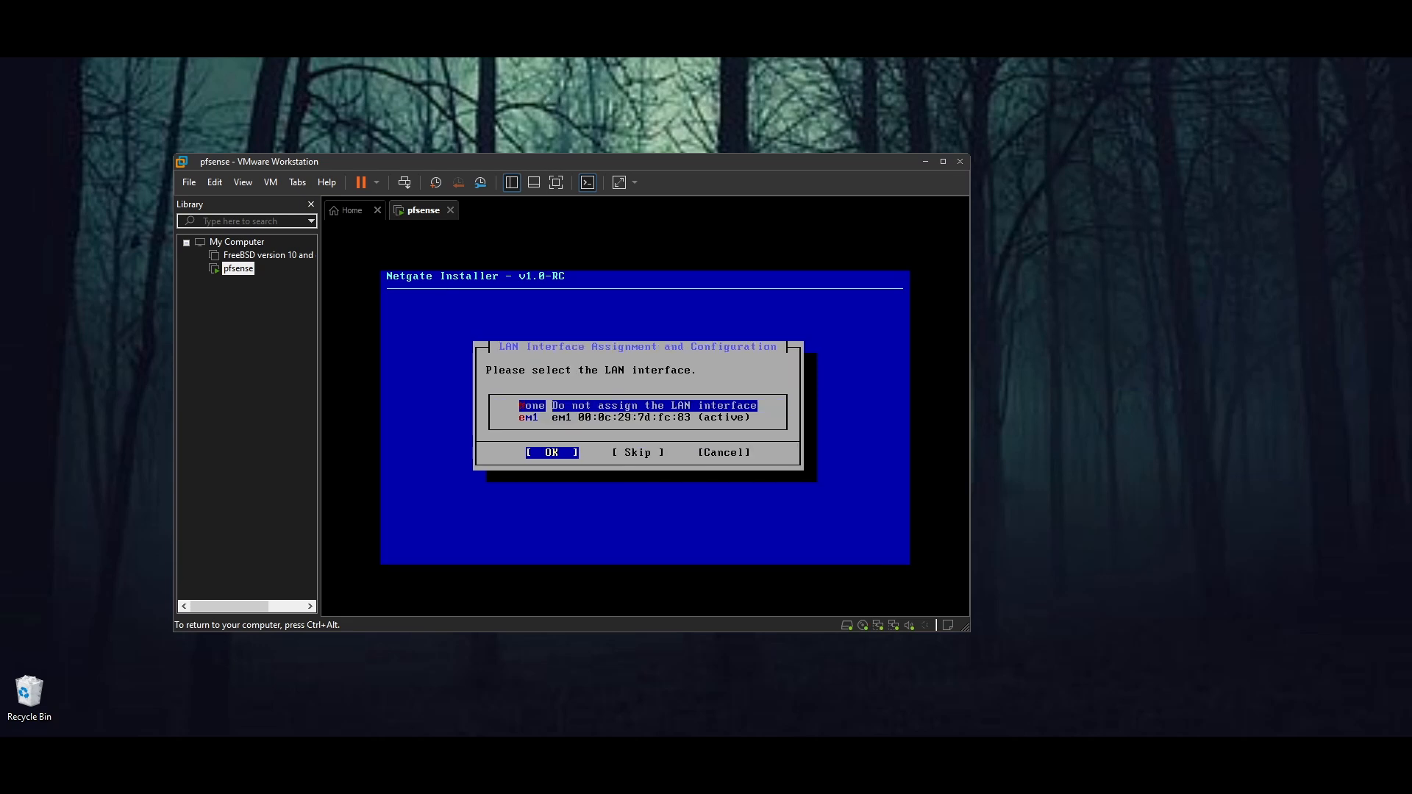
pyautogui.press('Down')
pyautogui.press('Return')
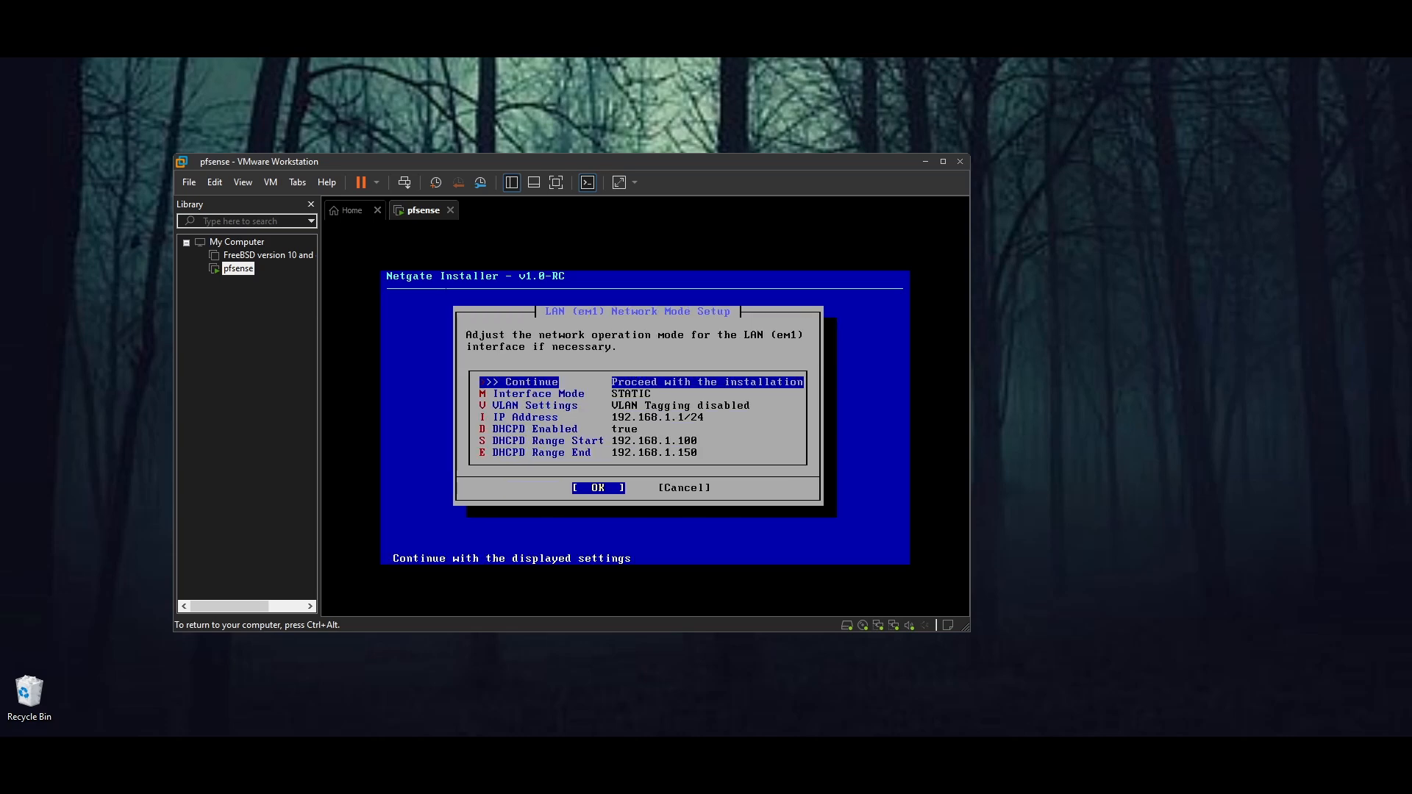
pyautogui.press('Return')
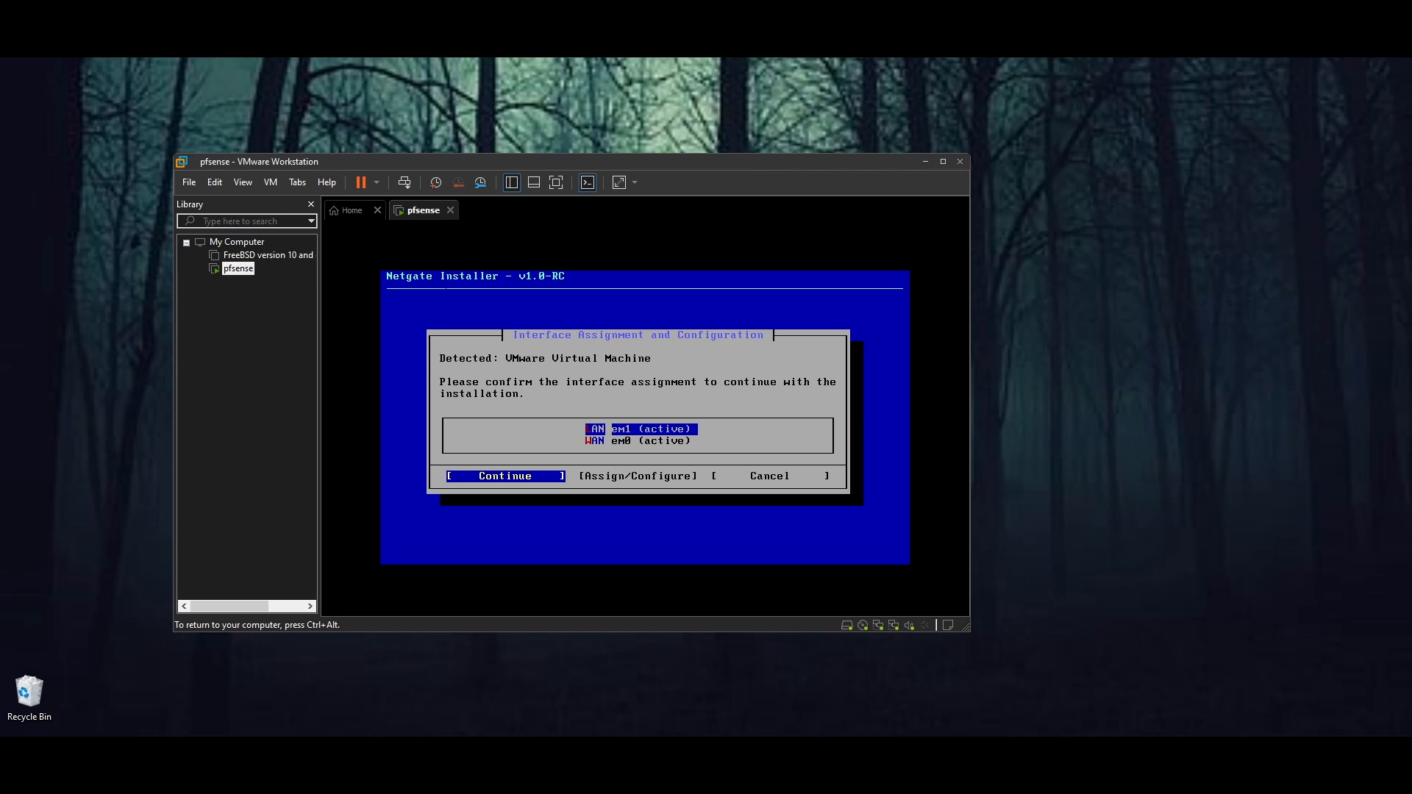
pyautogui.press('Return')
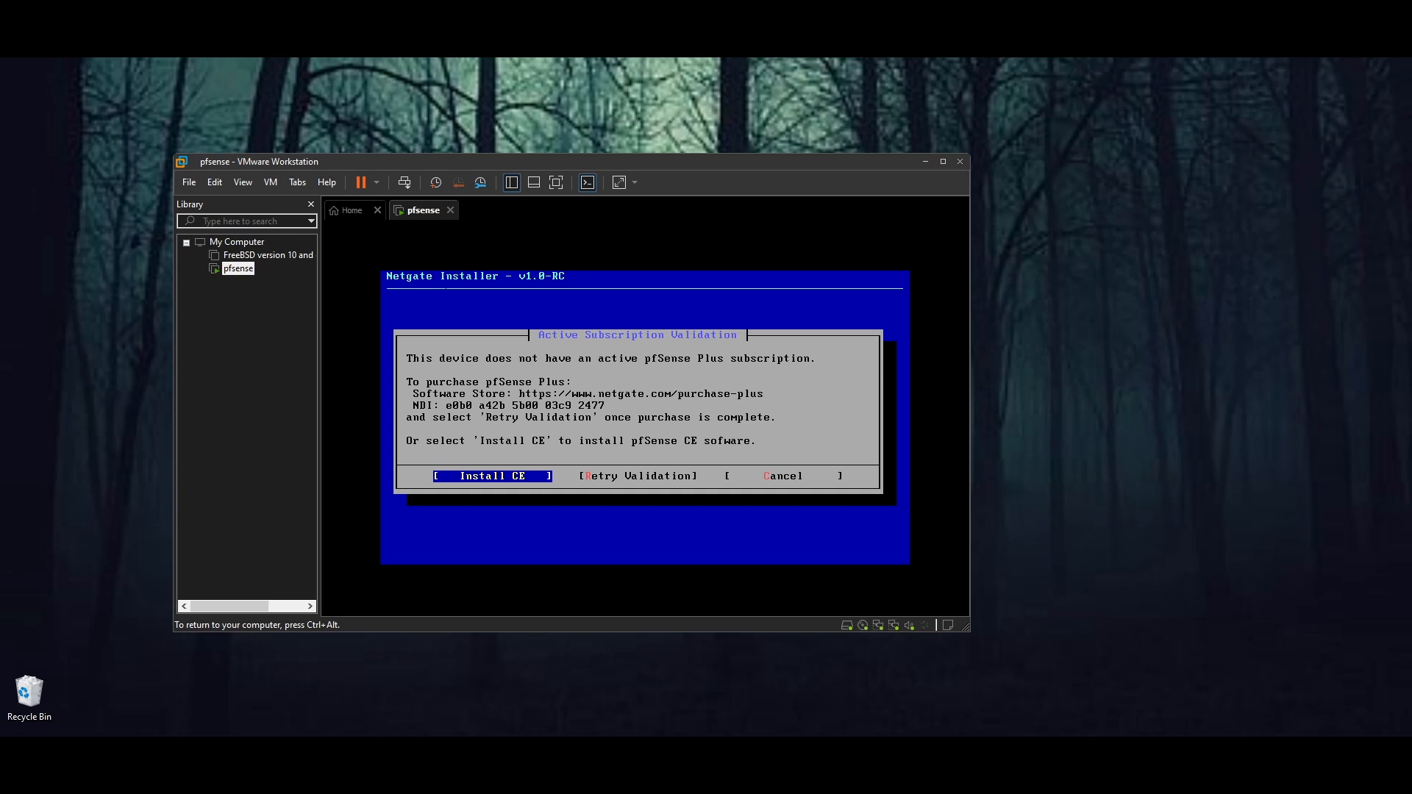
# Step: Release input from the virtual machine and switch to Oracle VM VirtualBox Manager
pyautogui.hotkey('ctrl', 'alt')
pyautogui.moveTo(810, 162); pyautogui.dragTo(723, 61)
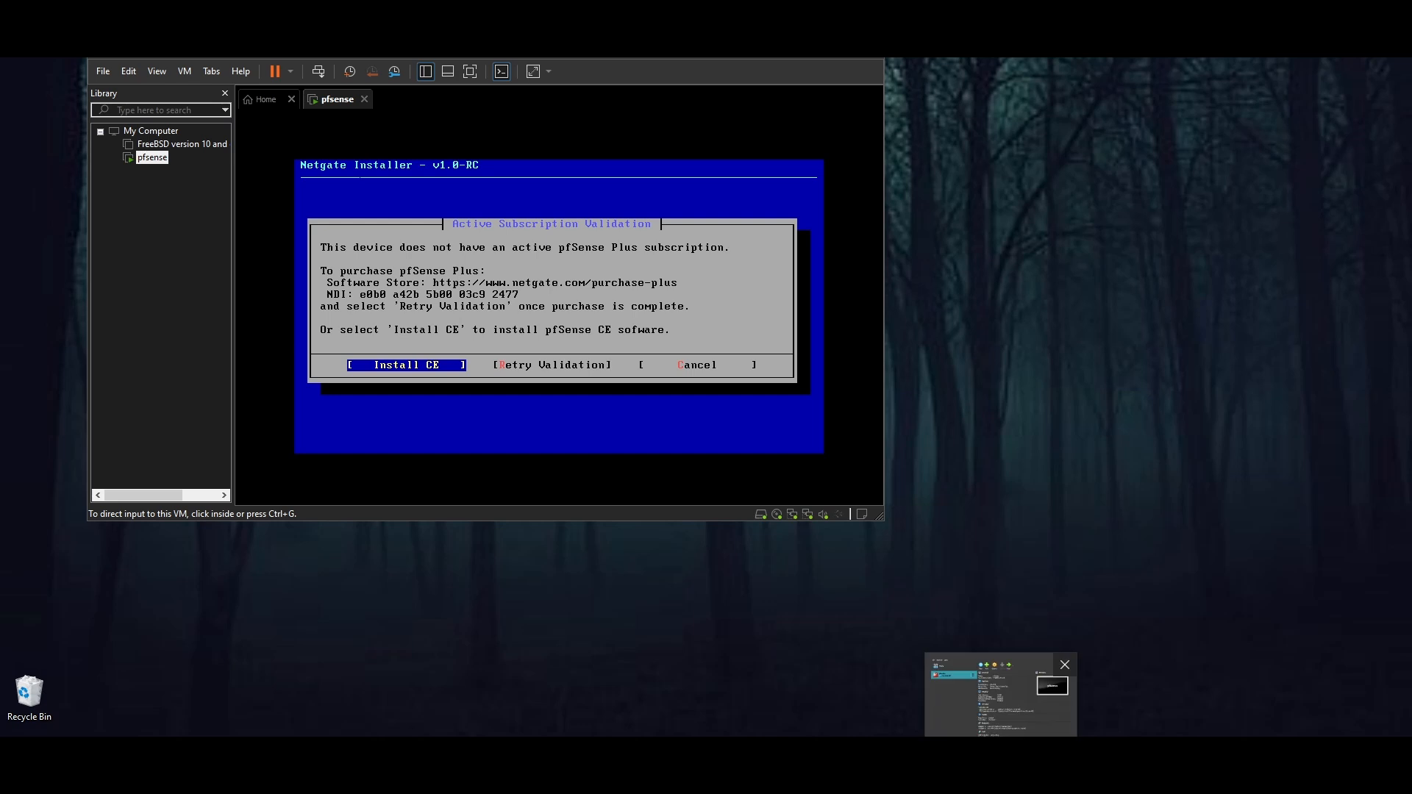
pyautogui.moveTo(1164, 778)
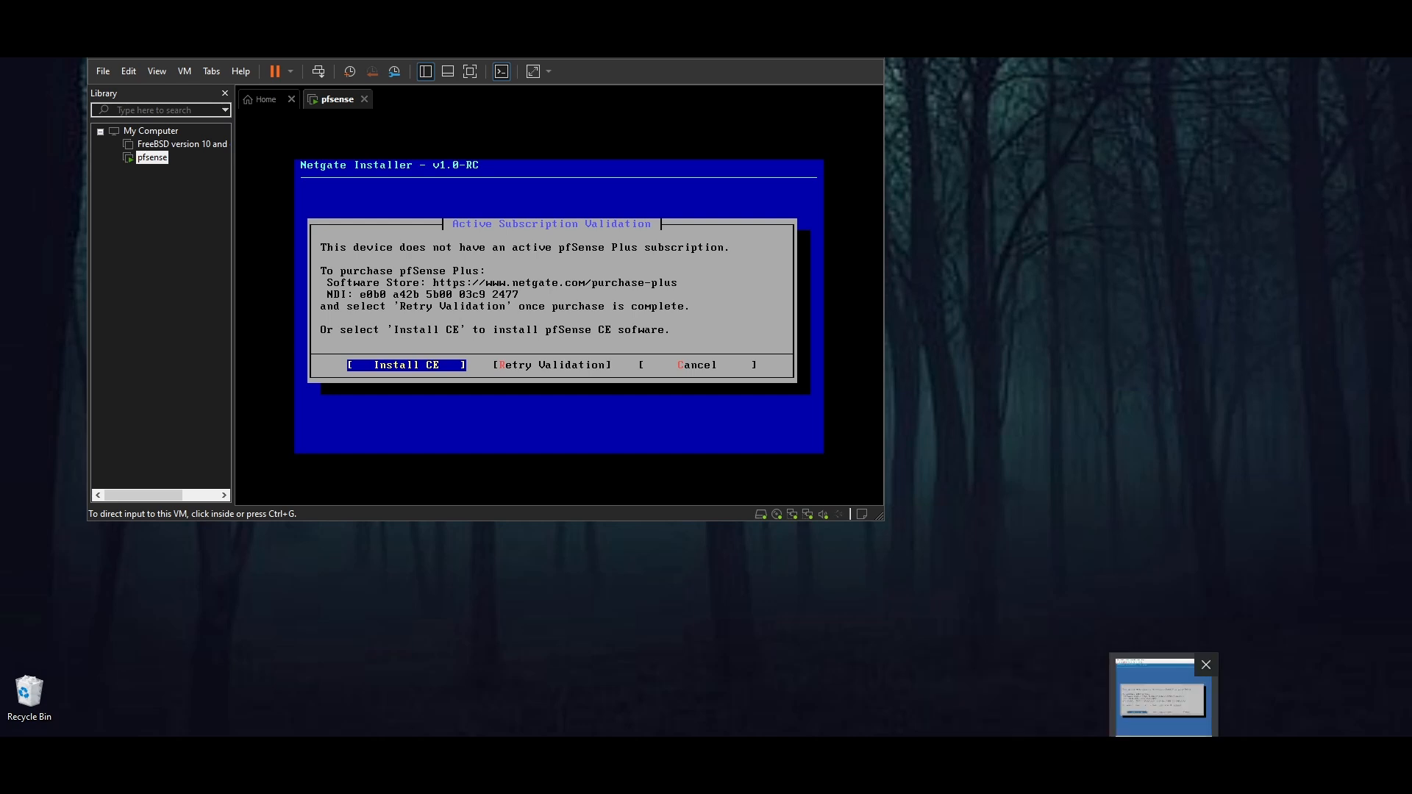
pyautogui.click(1000, 778)
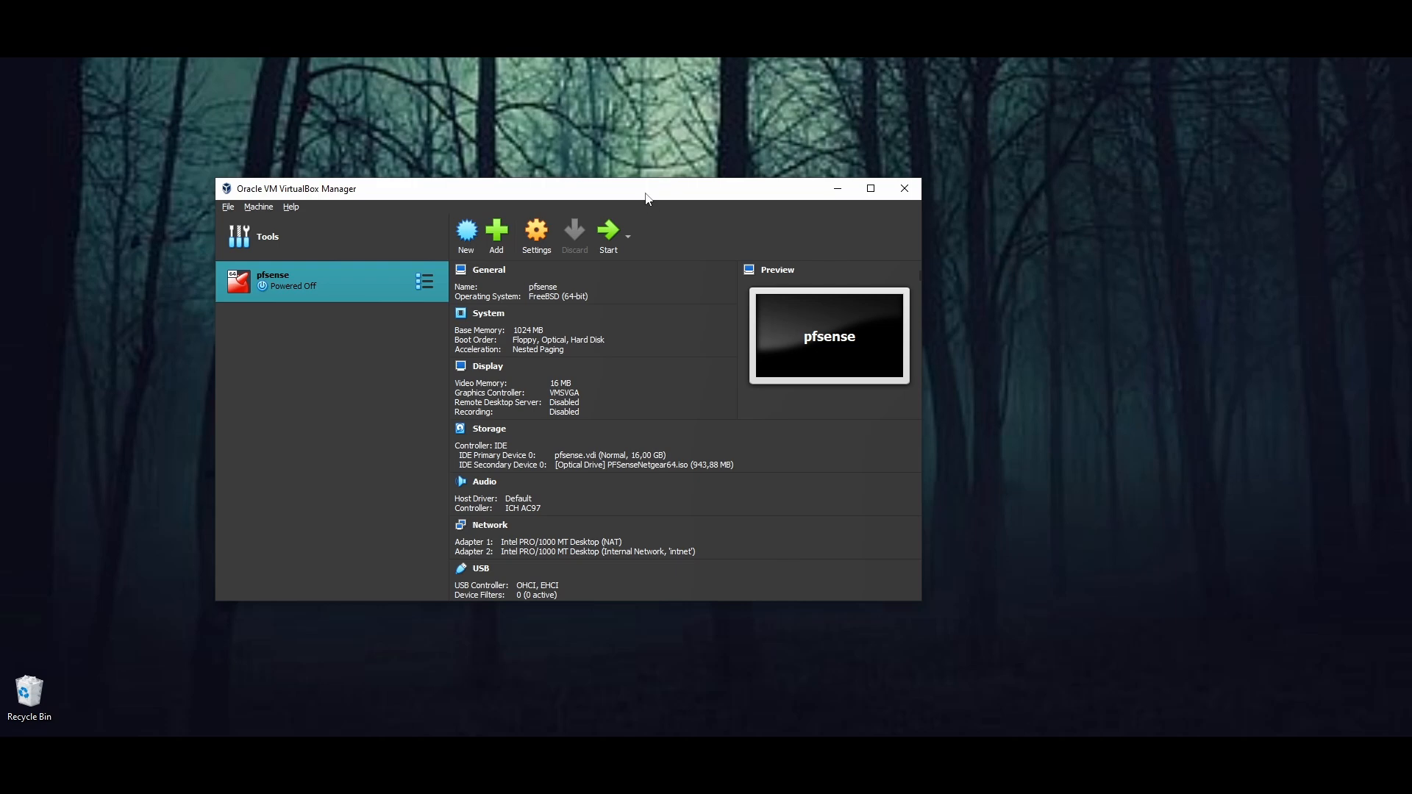
pyautogui.moveTo(647, 197); pyautogui.dragTo(594, 215)
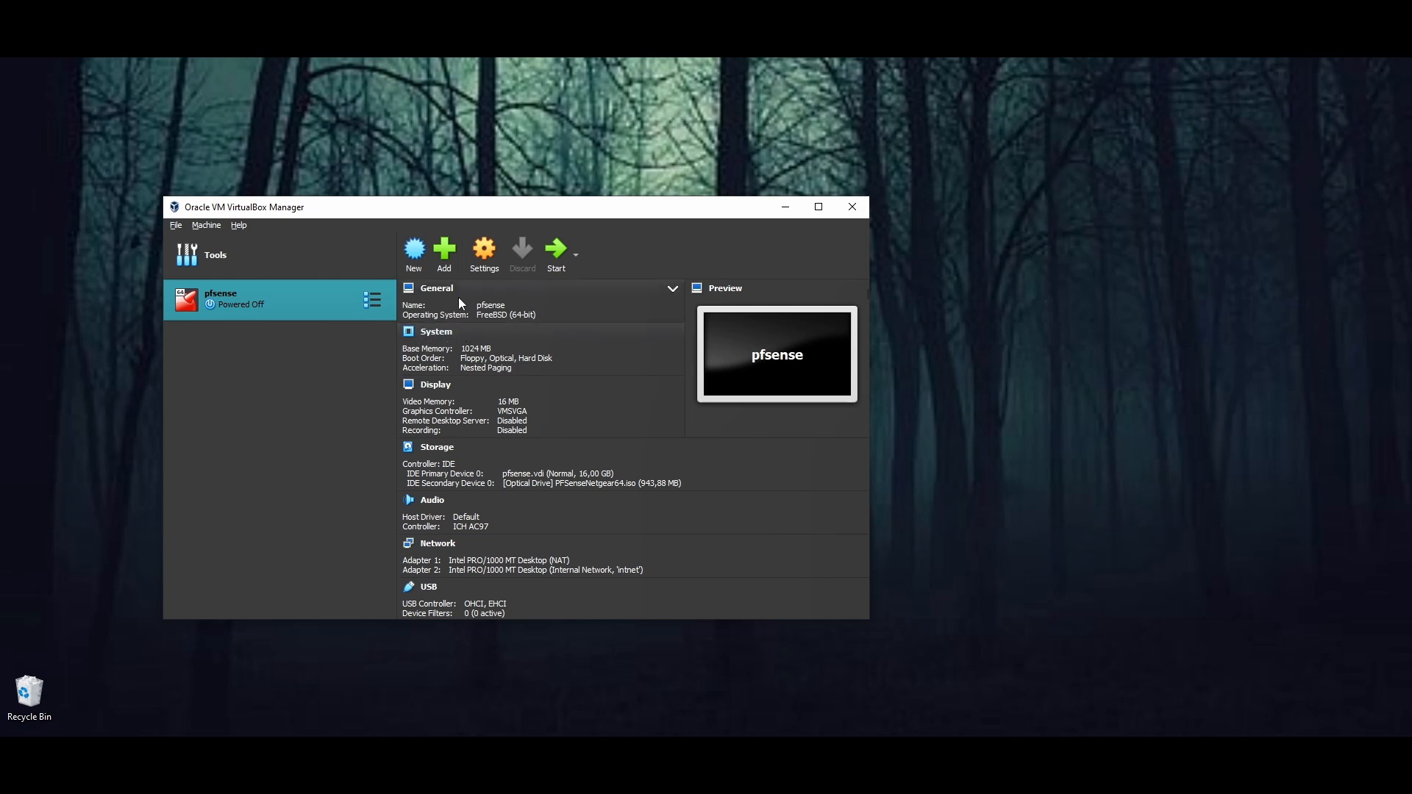
# Step: Start a new virtual machine named pfsense using the ISO image D:\Software\ISO\PFSenseNetgear64.iso
pyautogui.click(414, 252)
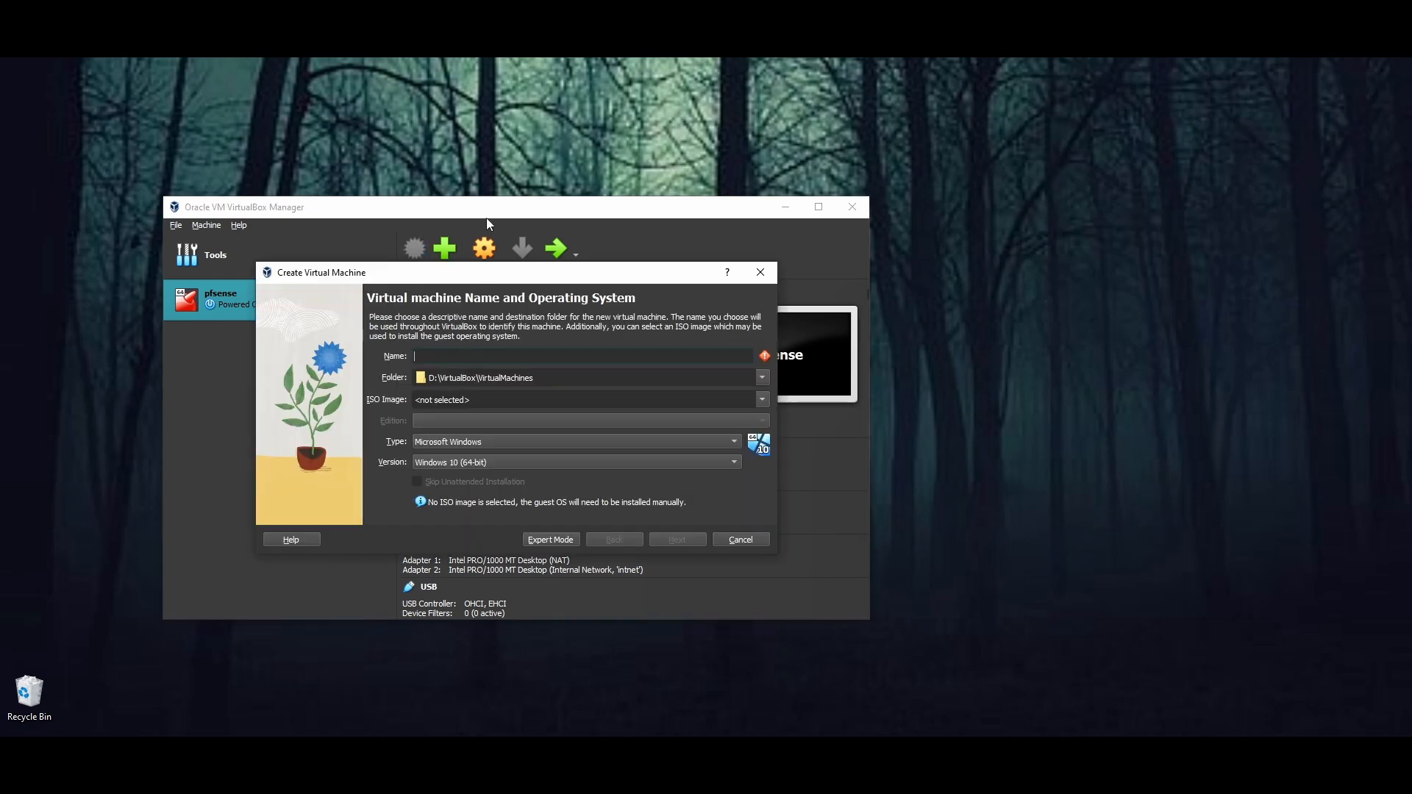
pyautogui.write('pfsense')
pyautogui.click(762, 400)
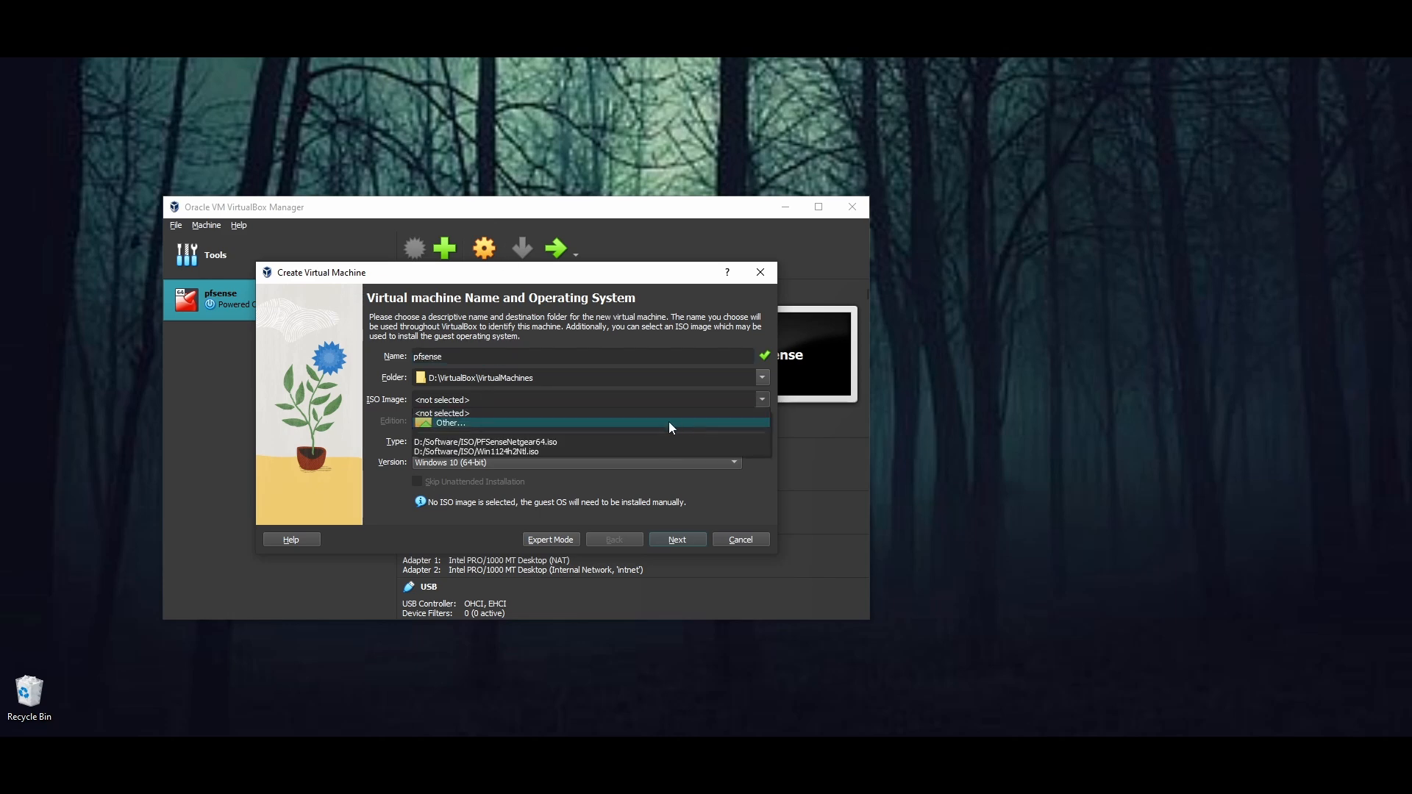
pyautogui.click(536, 442)
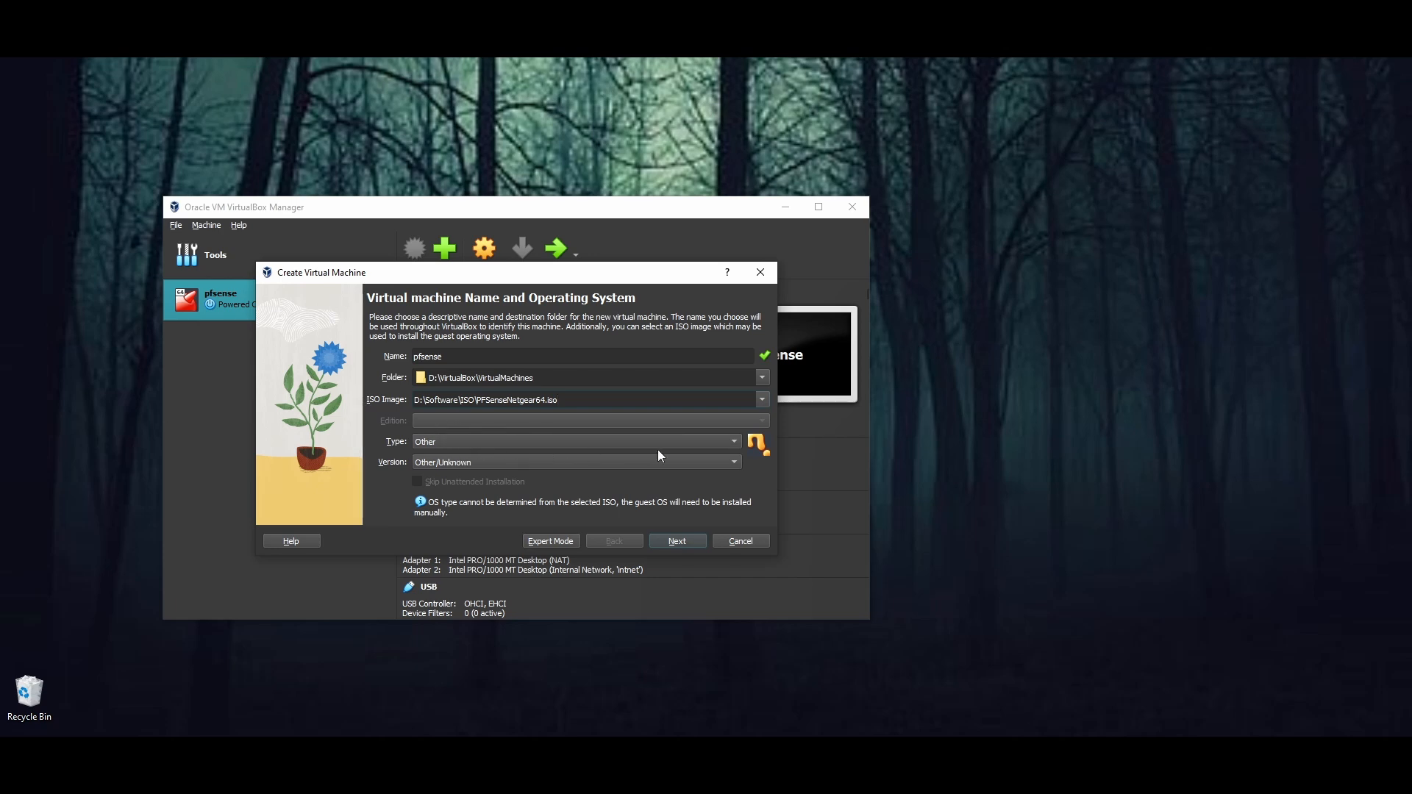
# Step: Set the new machine's operating system type to BSD and its version to FreeBSD (64-bit)
pyautogui.click(687, 444)
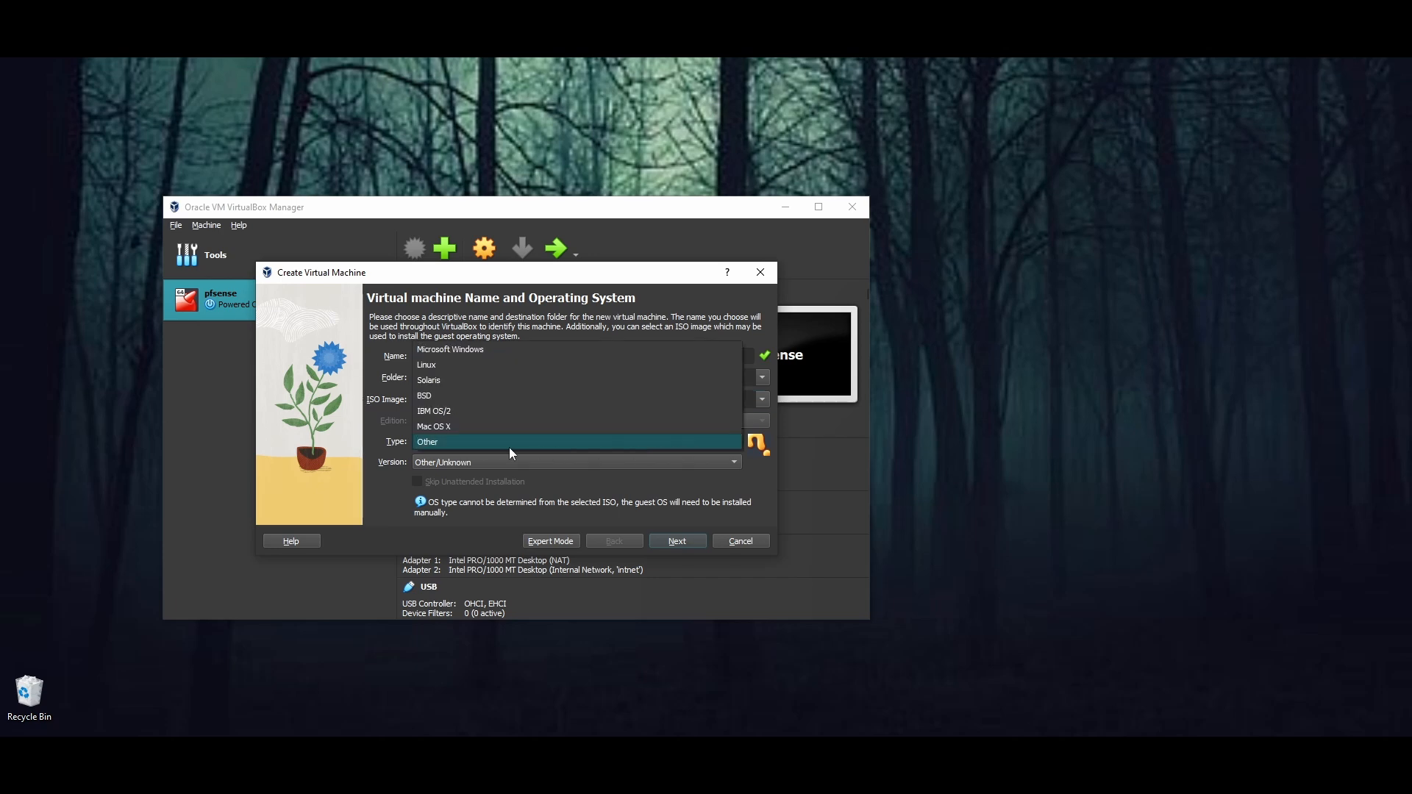
pyautogui.click(456, 398)
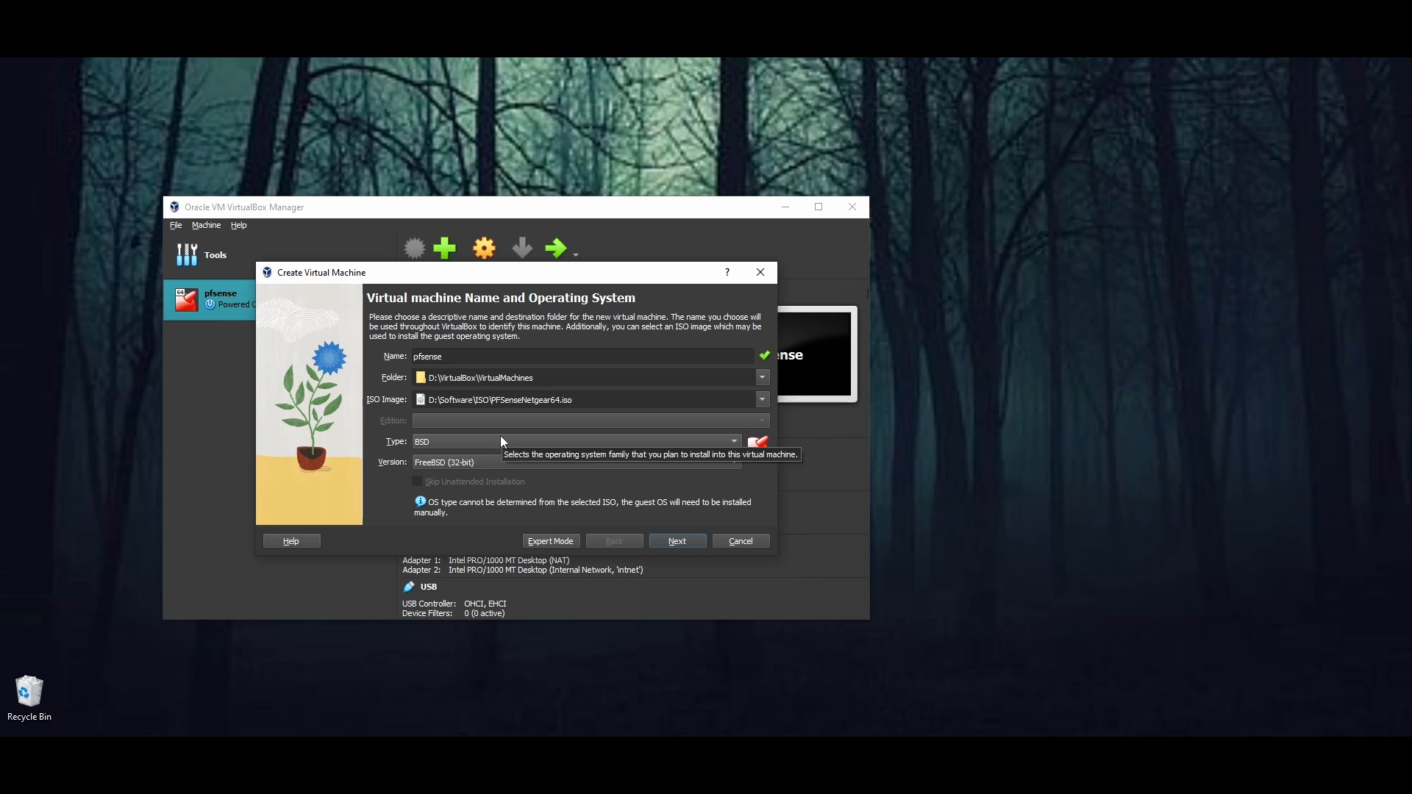
pyautogui.click(528, 465)
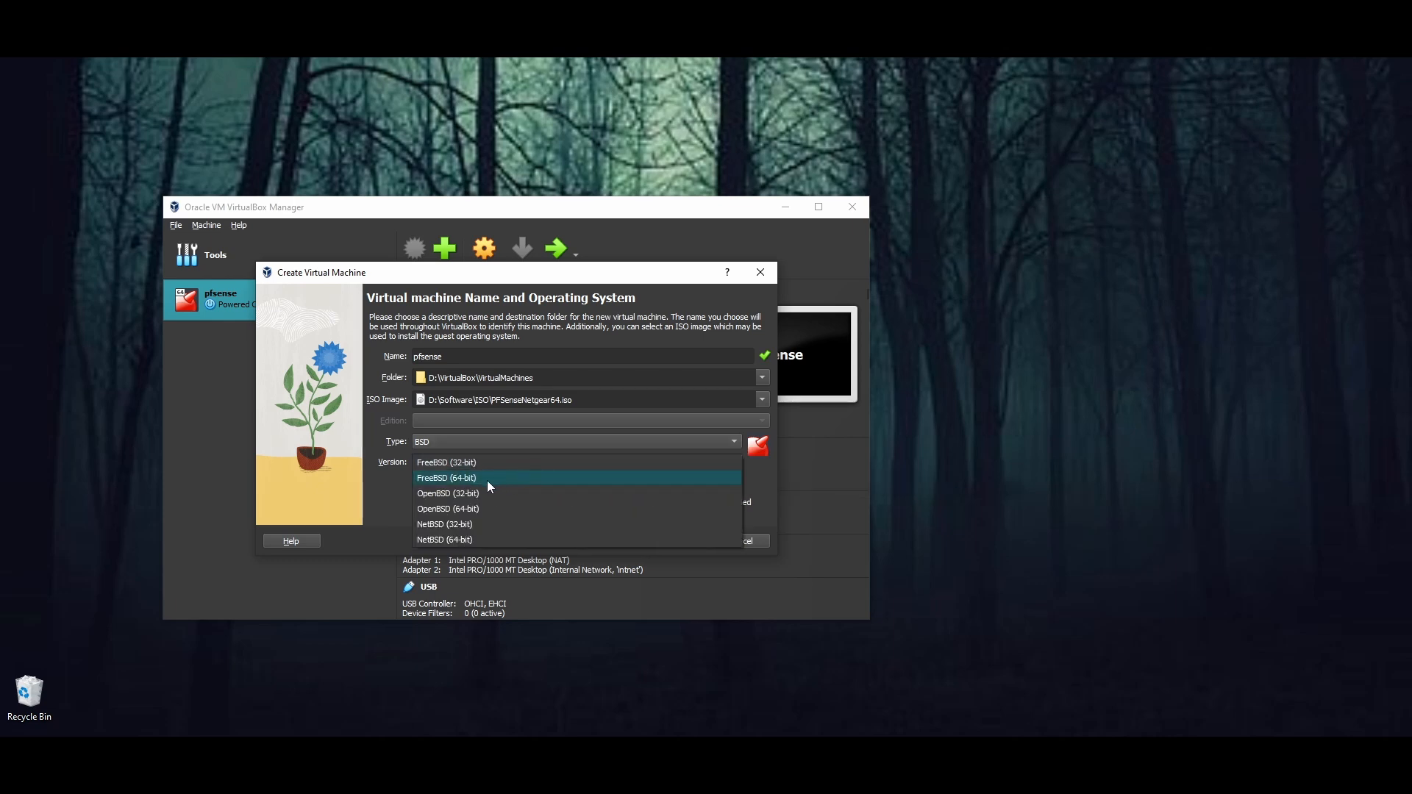
pyautogui.click(467, 478)
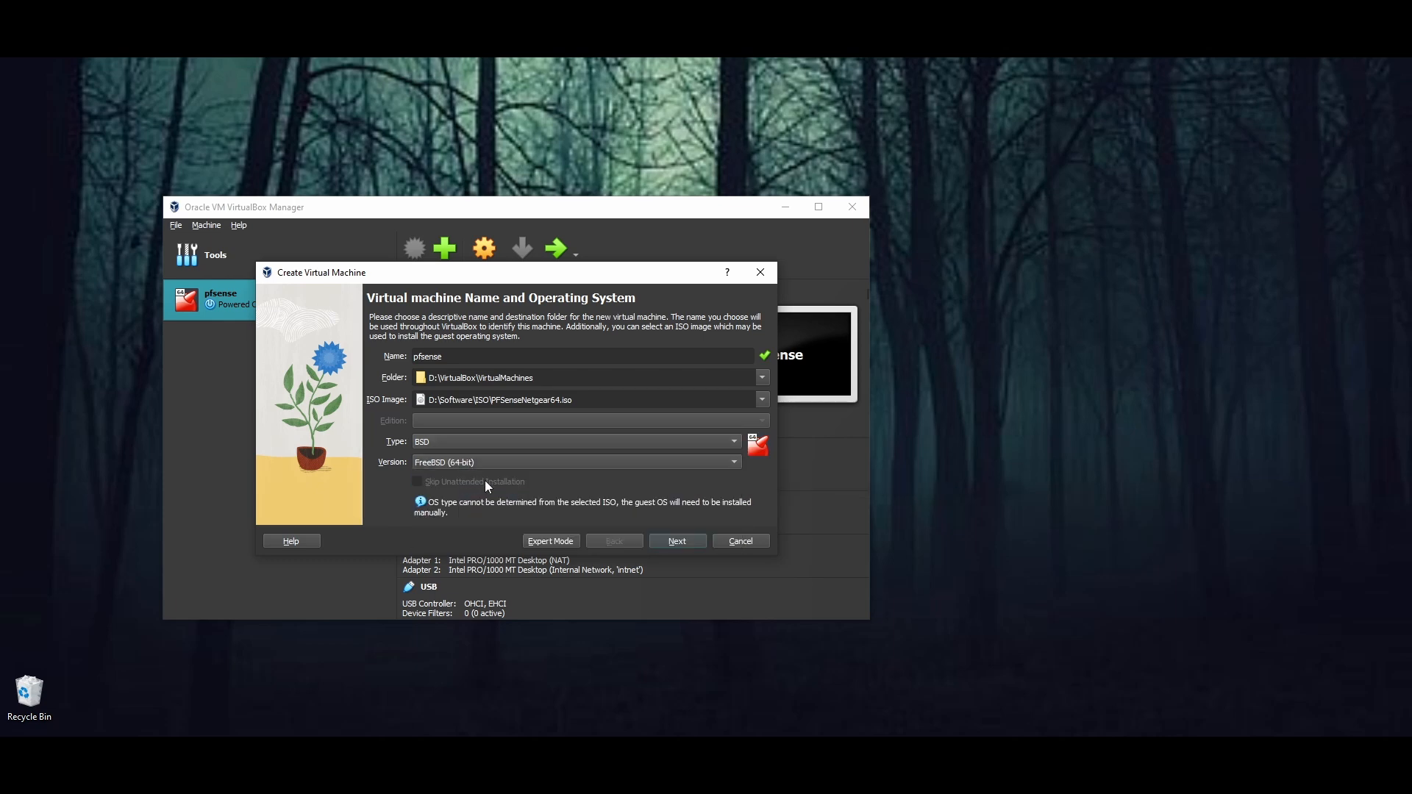
# Step: Try to continue past the name and operating system page with the machine name pfsense
pyautogui.click(674, 545)
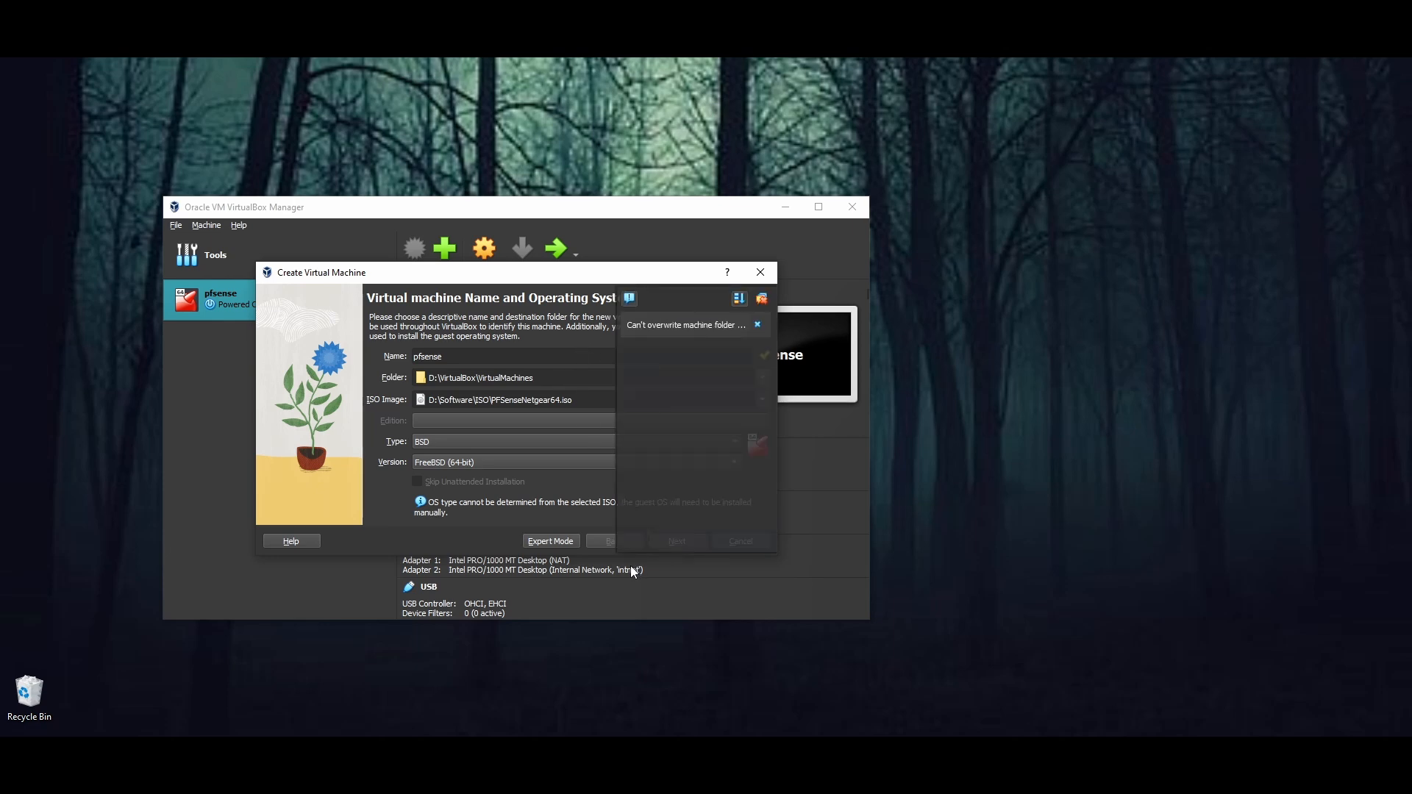
pyautogui.click(758, 326)
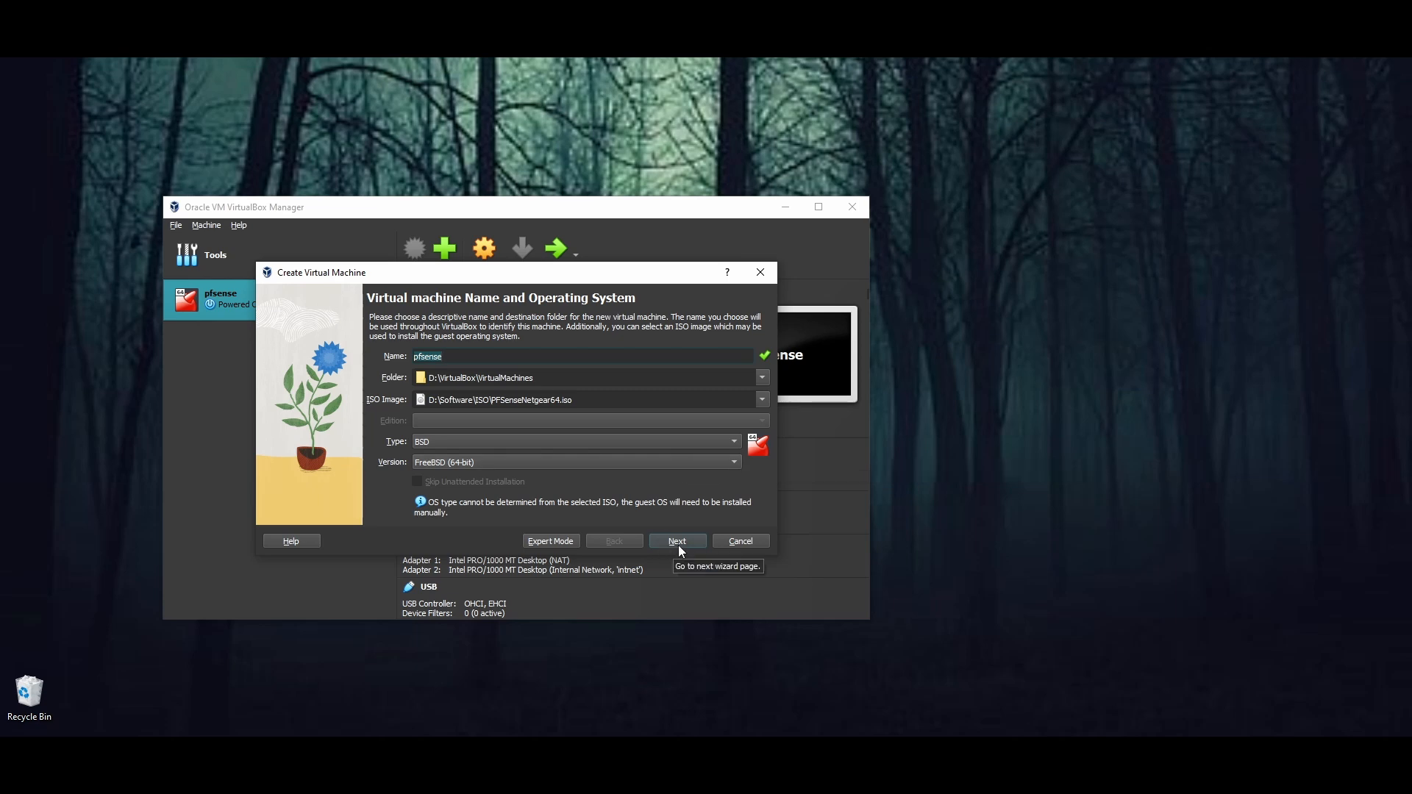
pyautogui.moveTo(572, 285); pyautogui.dragTo(543, 245)
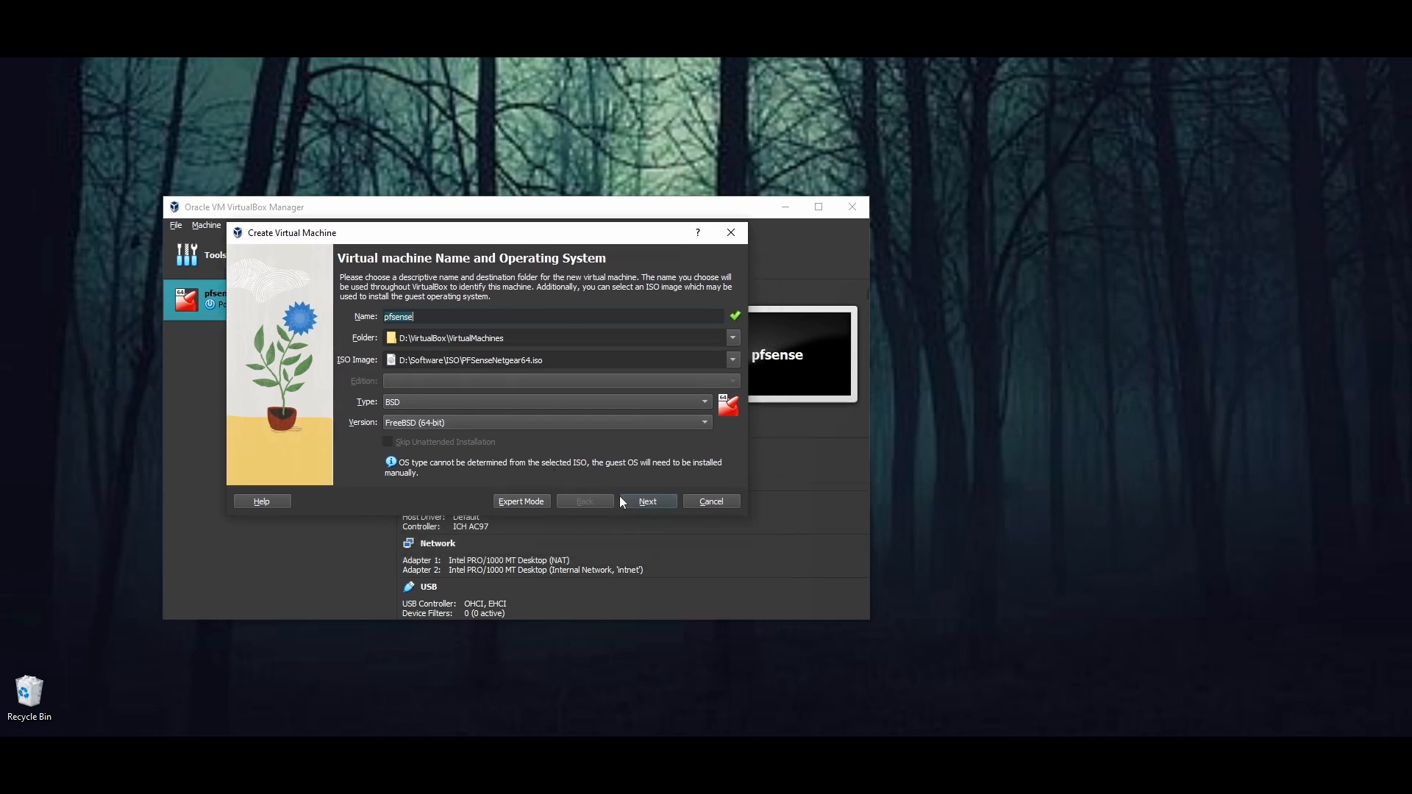
pyautogui.click(648, 501)
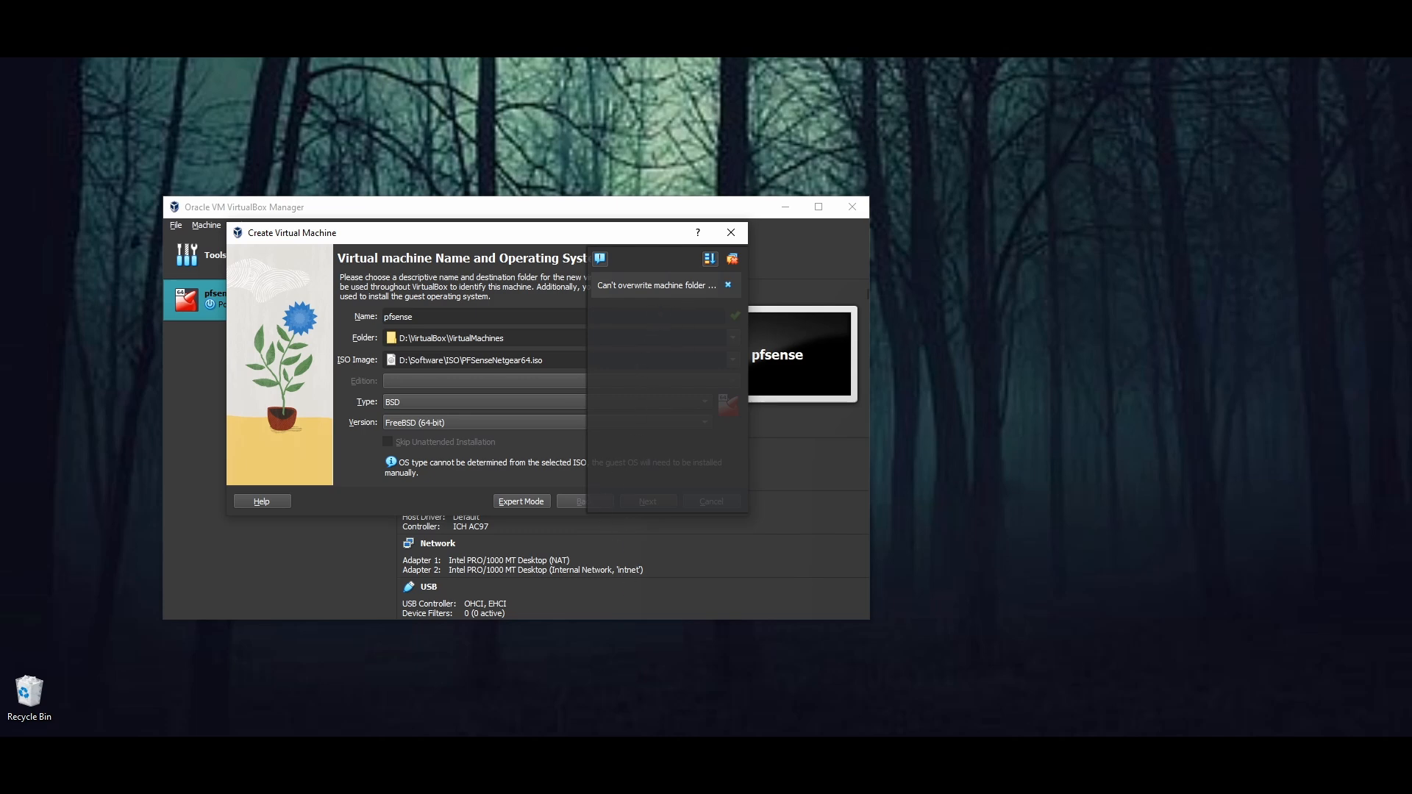
pyautogui.moveTo(593, 778)
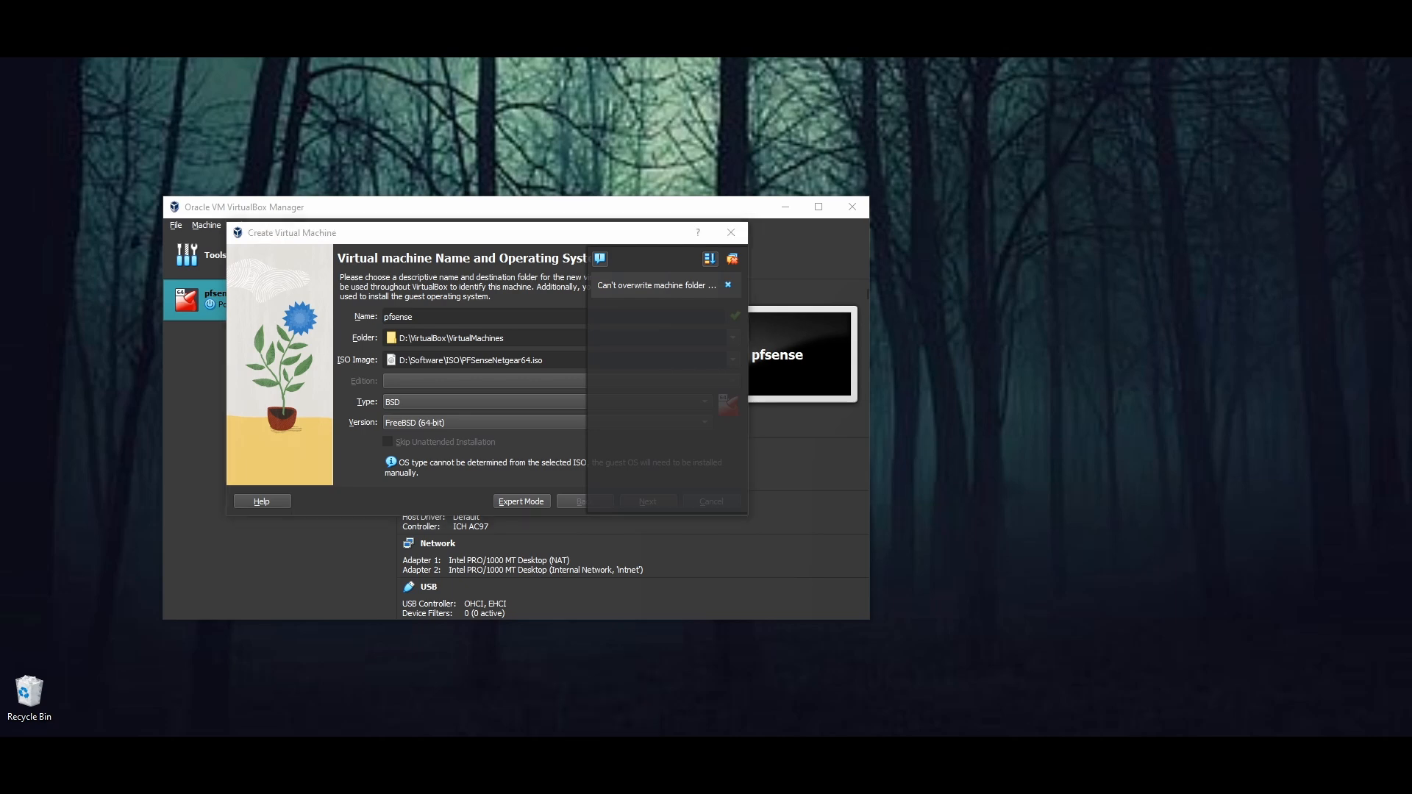
pyautogui.rightClick(593, 778)
pyautogui.click(600, 683)
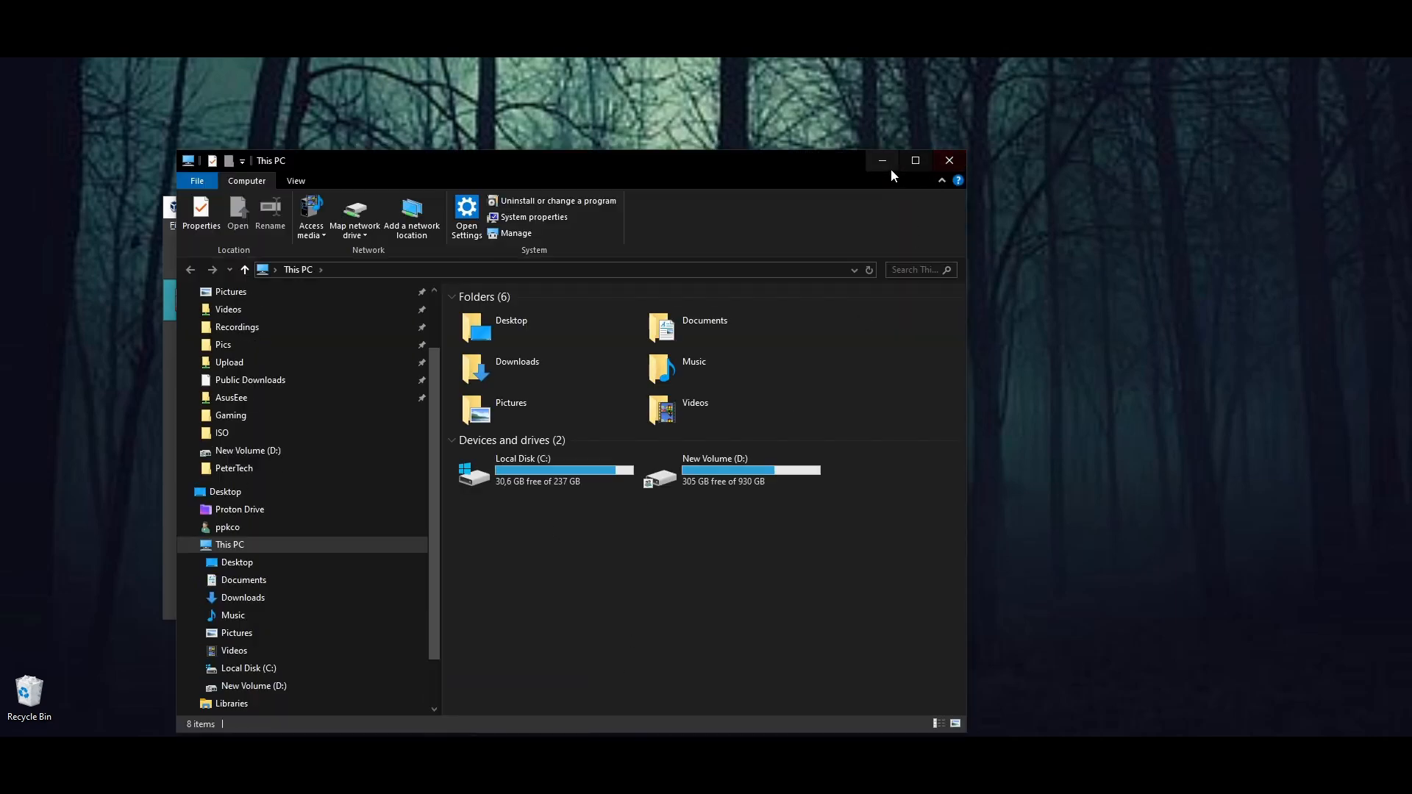
pyautogui.moveTo(827, 161); pyautogui.dragTo(787, 152)
pyautogui.click(912, 153)
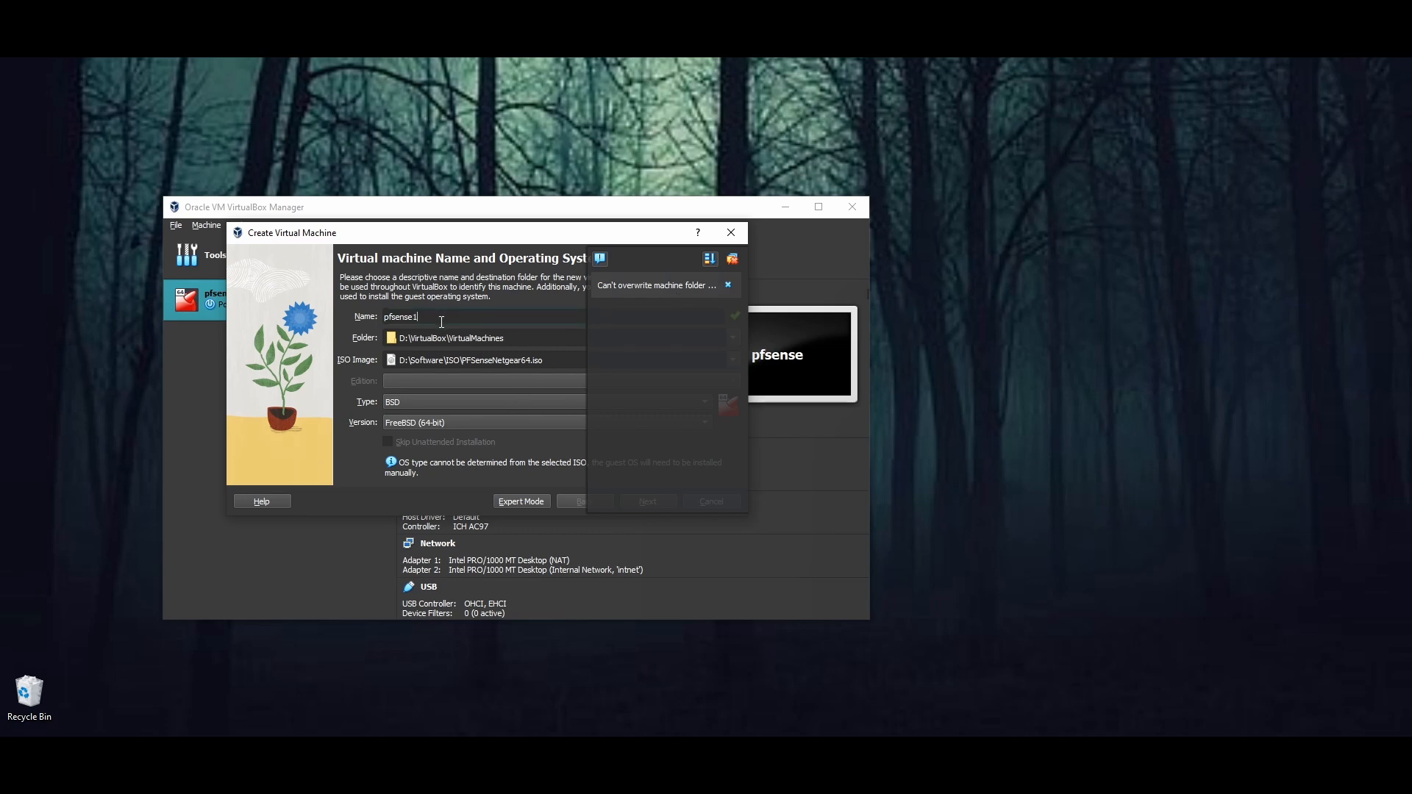
# Step: Rename the new machine as pfsense1, dismiss the folder notification and continue to the hardware settings
pyautogui.click(726, 285)
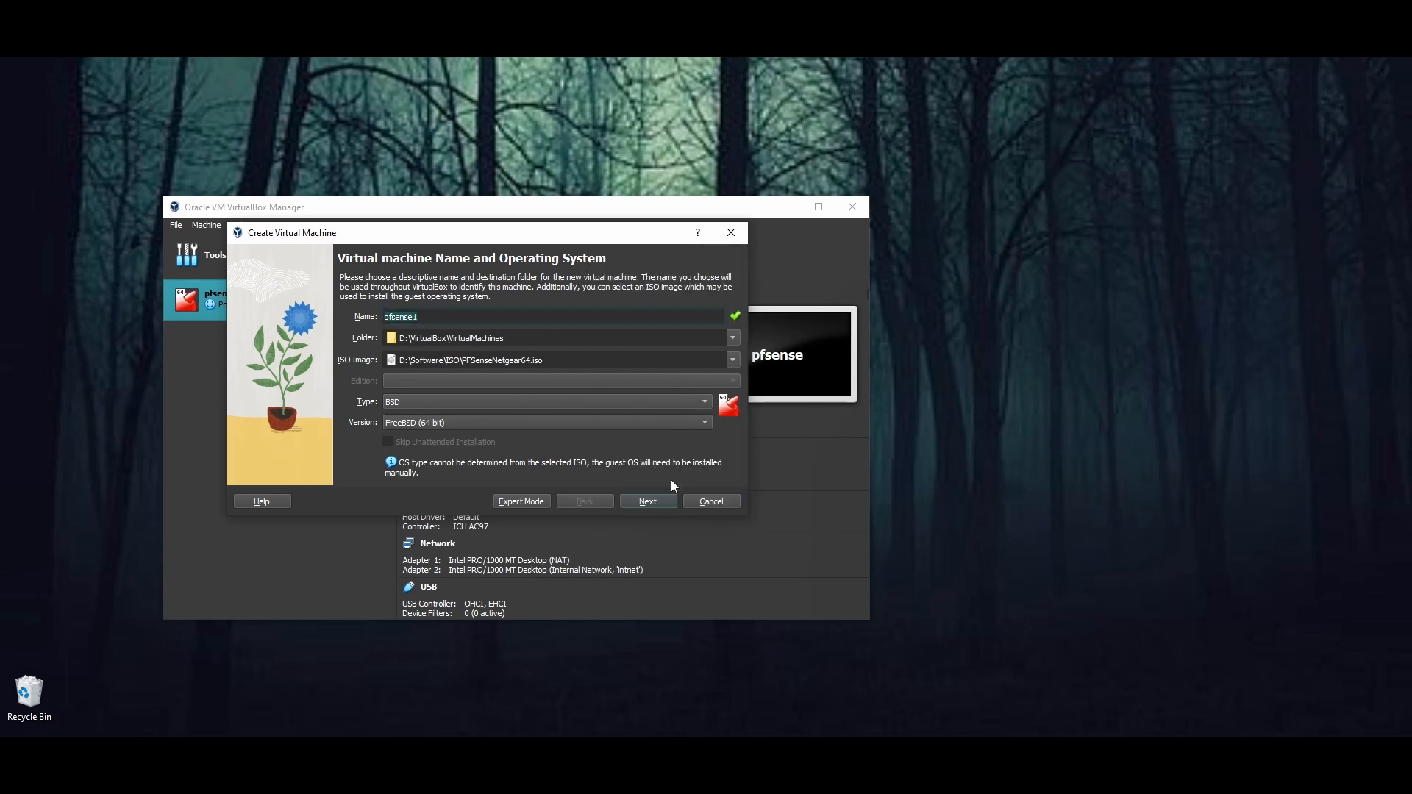
pyautogui.click(647, 501)
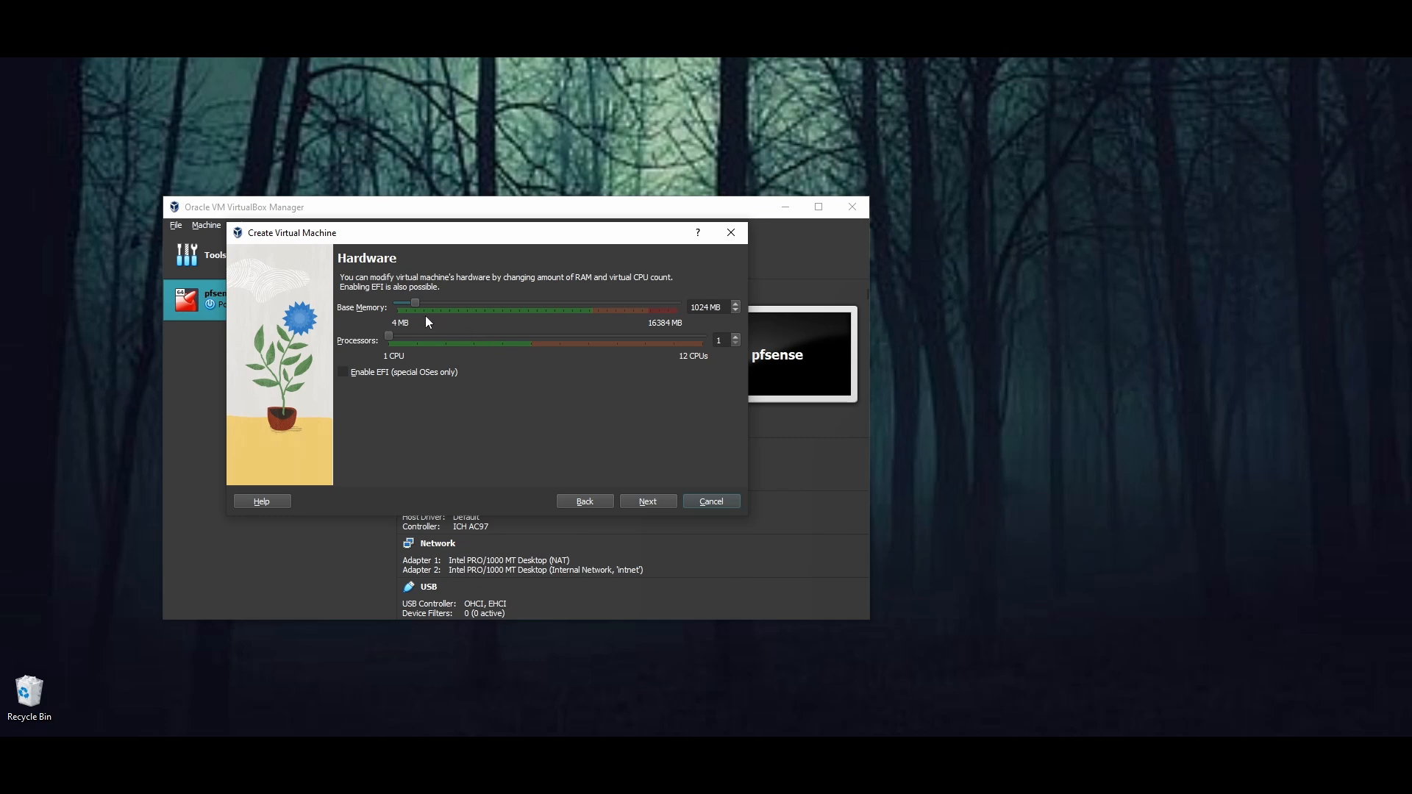
# Step: Set the base memory to 2048 MB and accept the 16 GB virtual disk, continuing to the summary
pyautogui.moveTo(417, 303); pyautogui.dragTo(432, 305)
pyautogui.click(637, 500)
pyautogui.click(629, 501)
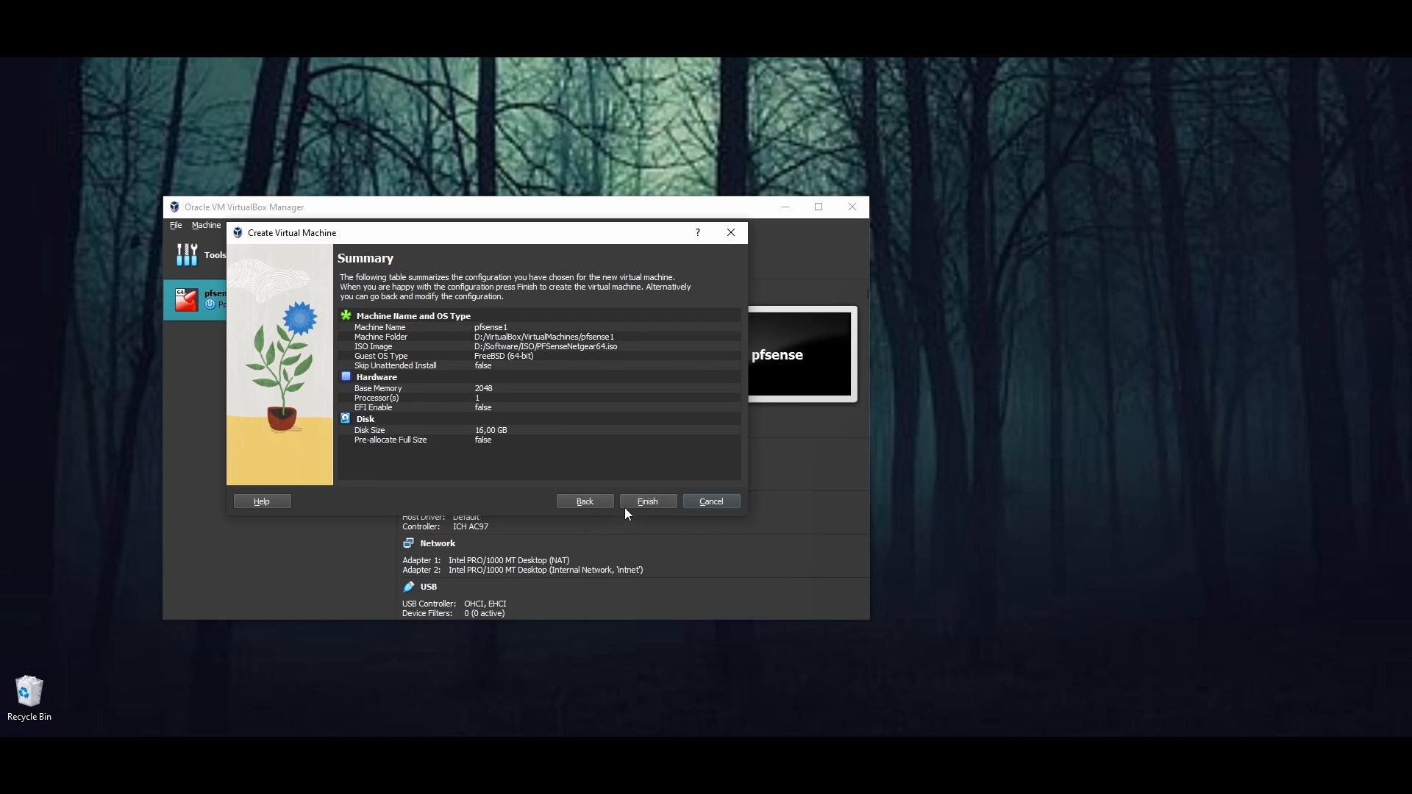
# Step: Finish creating pfsense1 and enable its second network adapter, attached to the internal network intnet
pyautogui.click(631, 505)
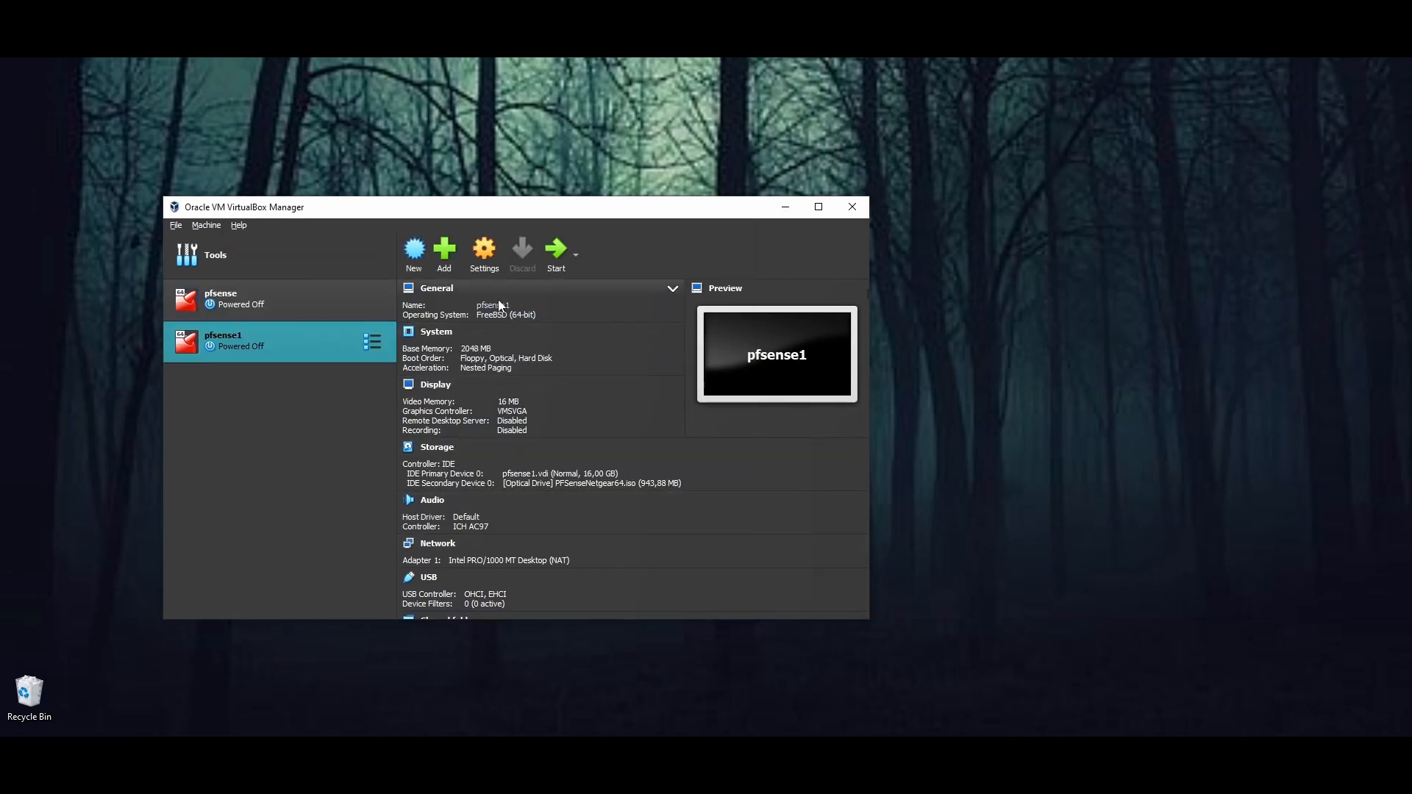
pyautogui.click(484, 250)
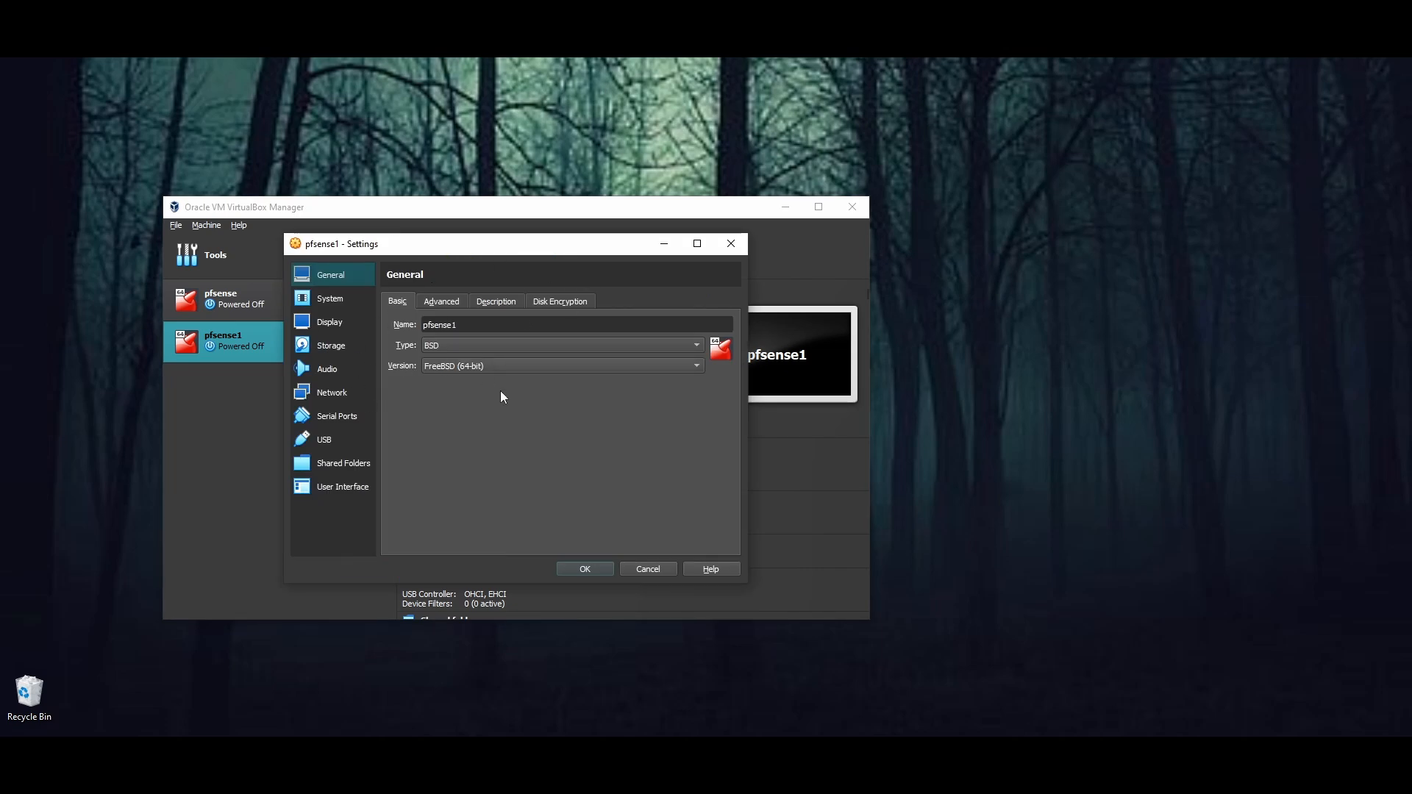
pyautogui.click(332, 394)
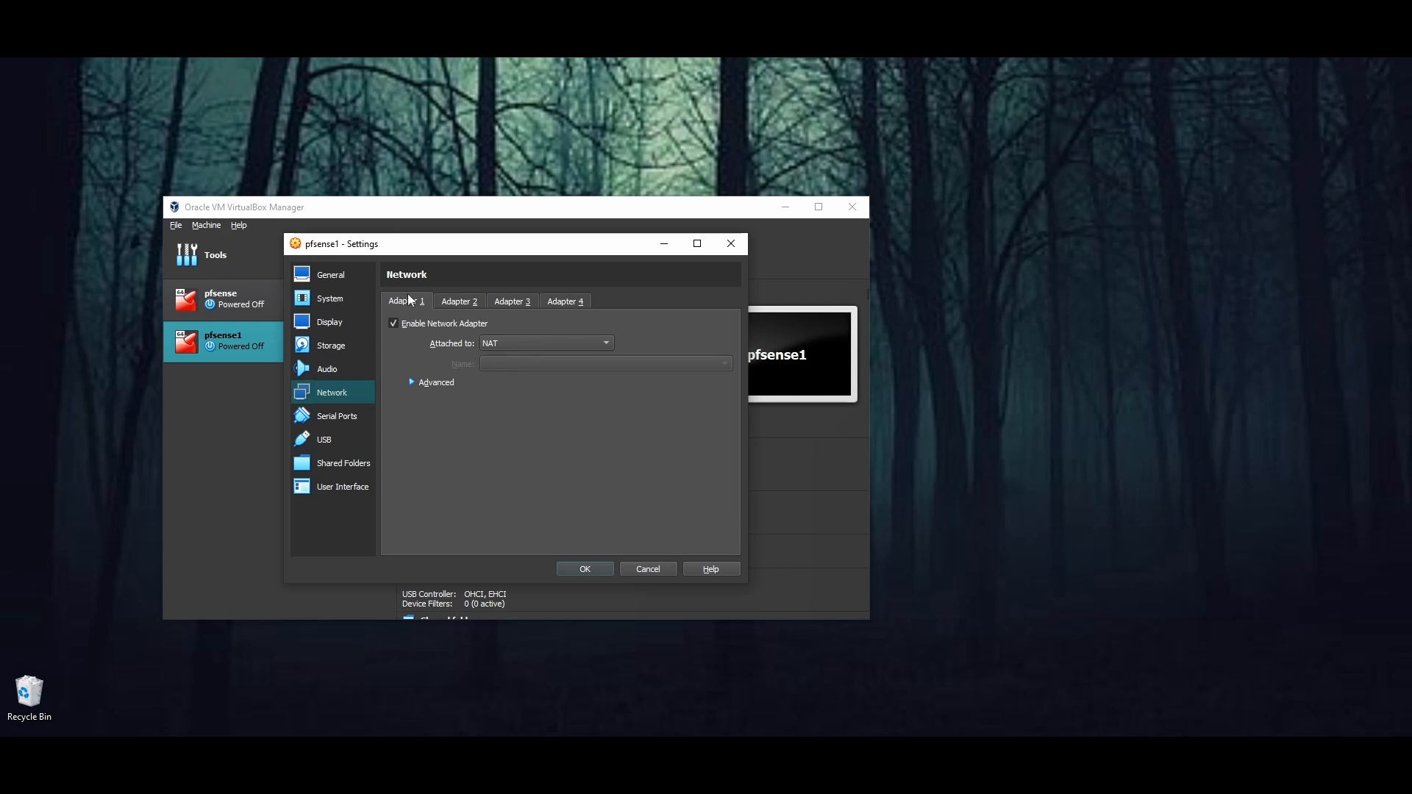
pyautogui.click(456, 302)
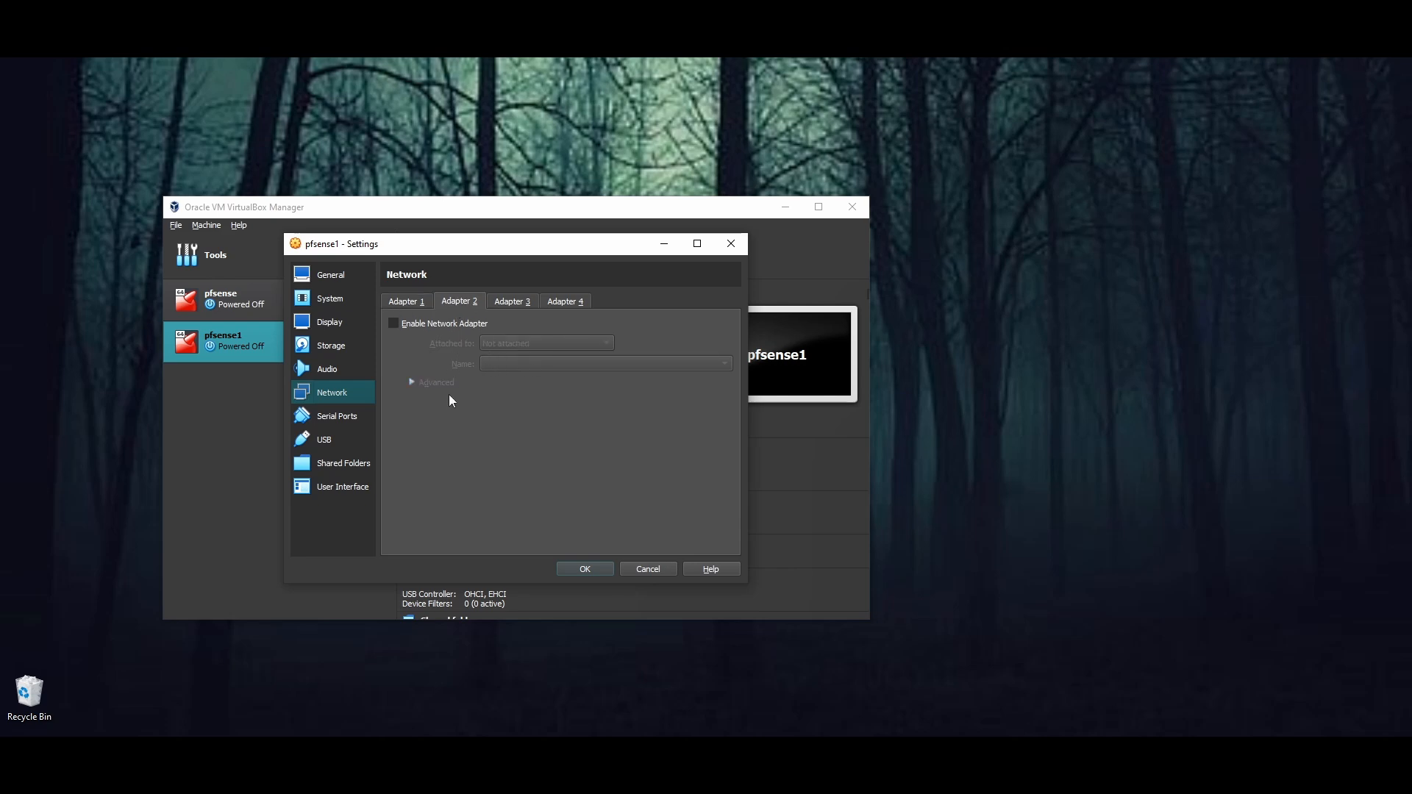
pyautogui.click(395, 325)
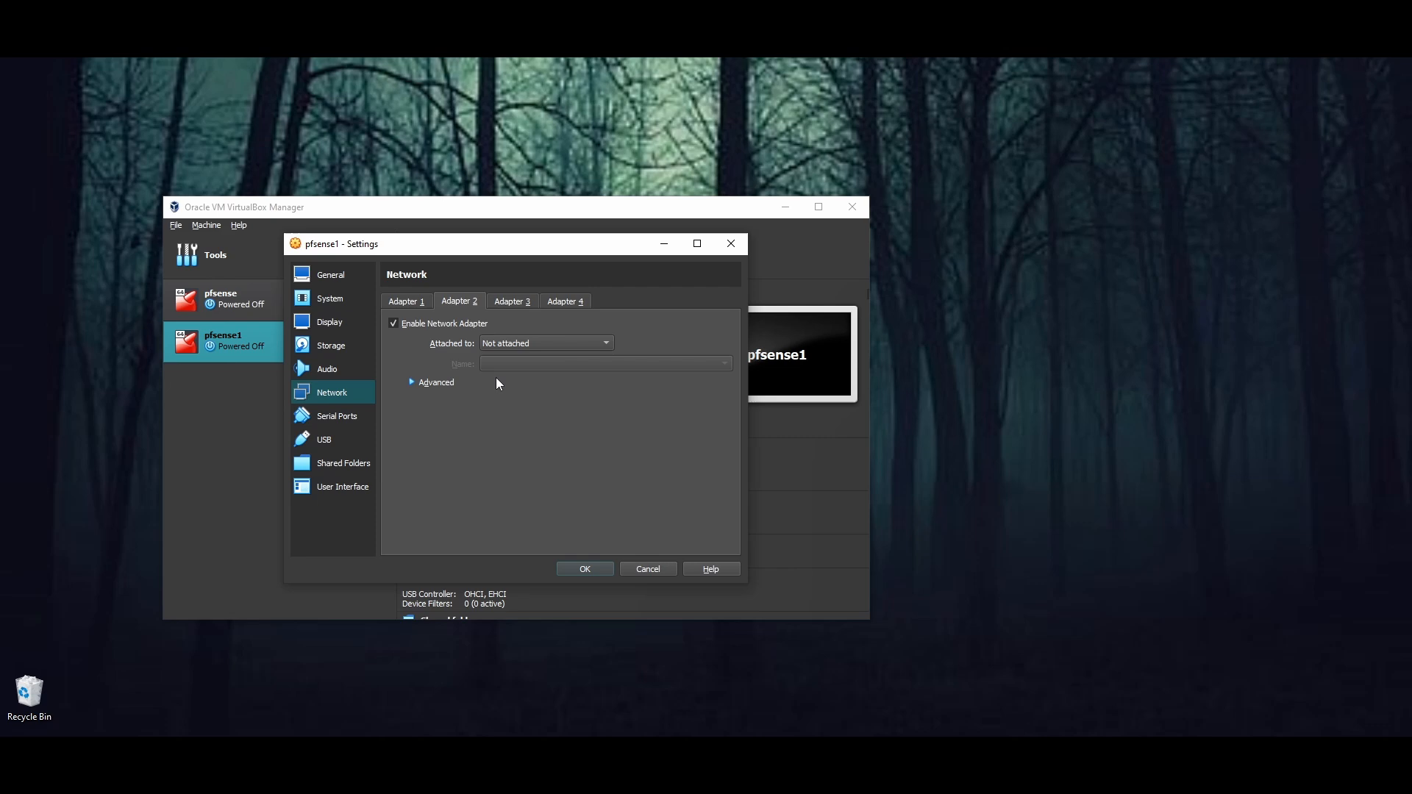
pyautogui.click(556, 346)
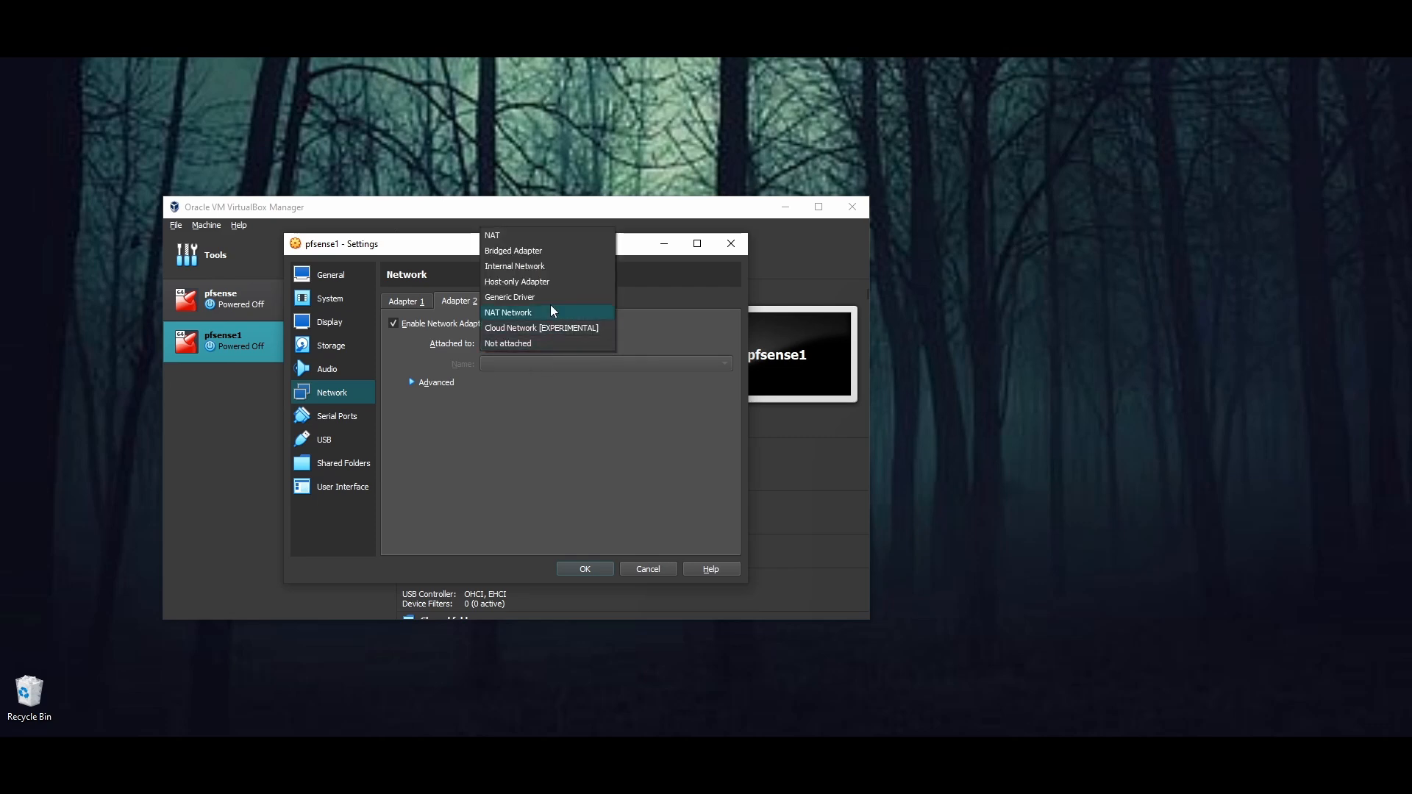
pyautogui.click(547, 268)
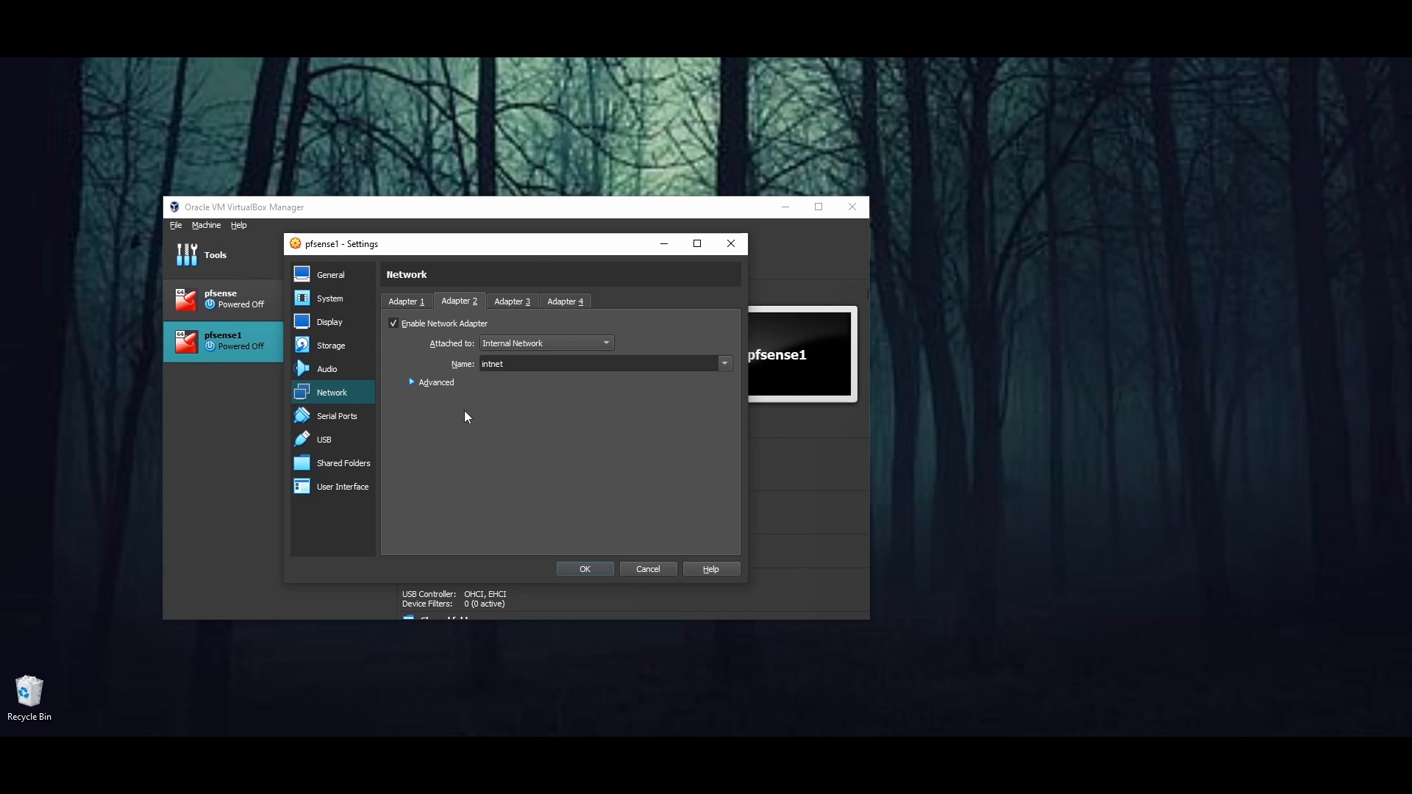
pyautogui.click(588, 567)
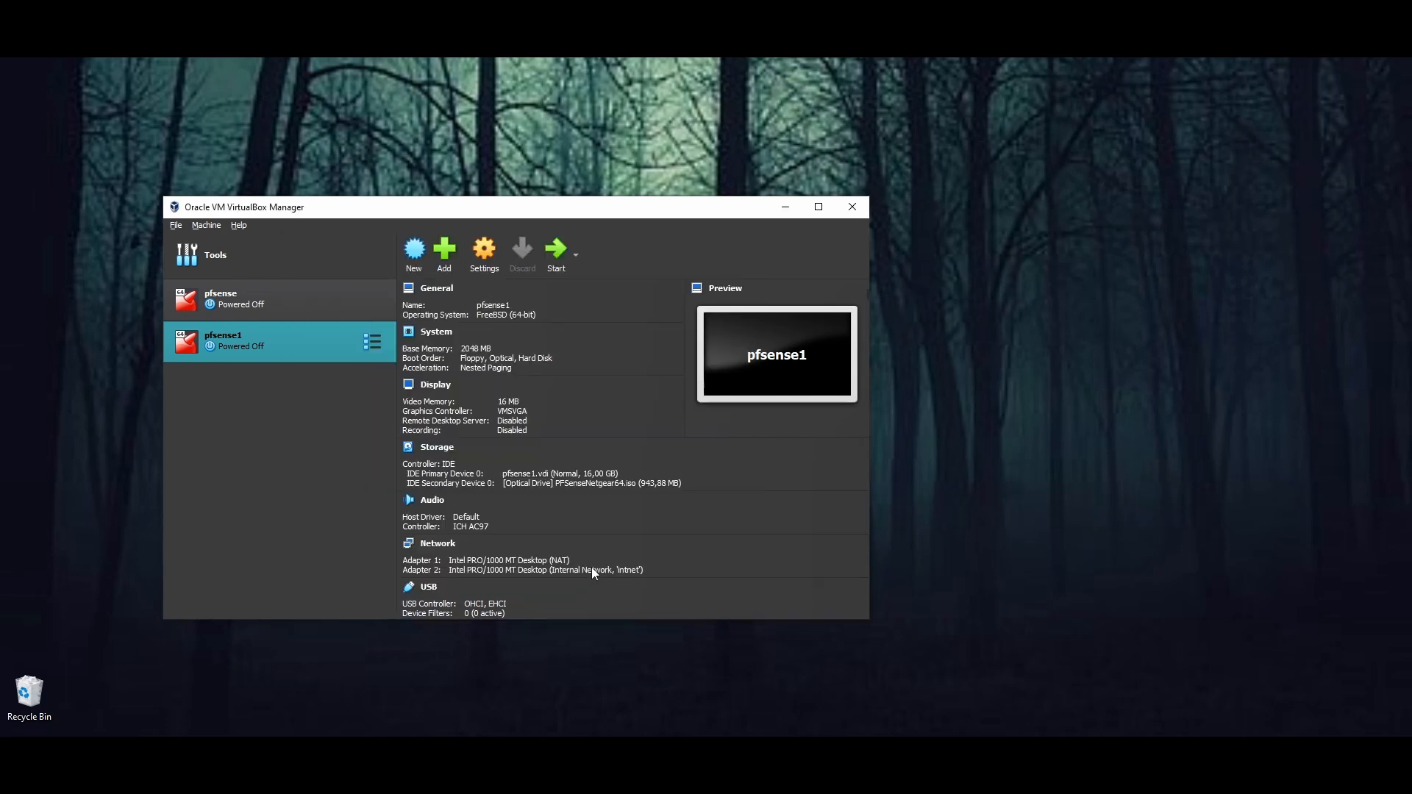
# Step: Start the pfsense1 virtual machine, reposition its console window and enlarge it
pyautogui.click(557, 259)
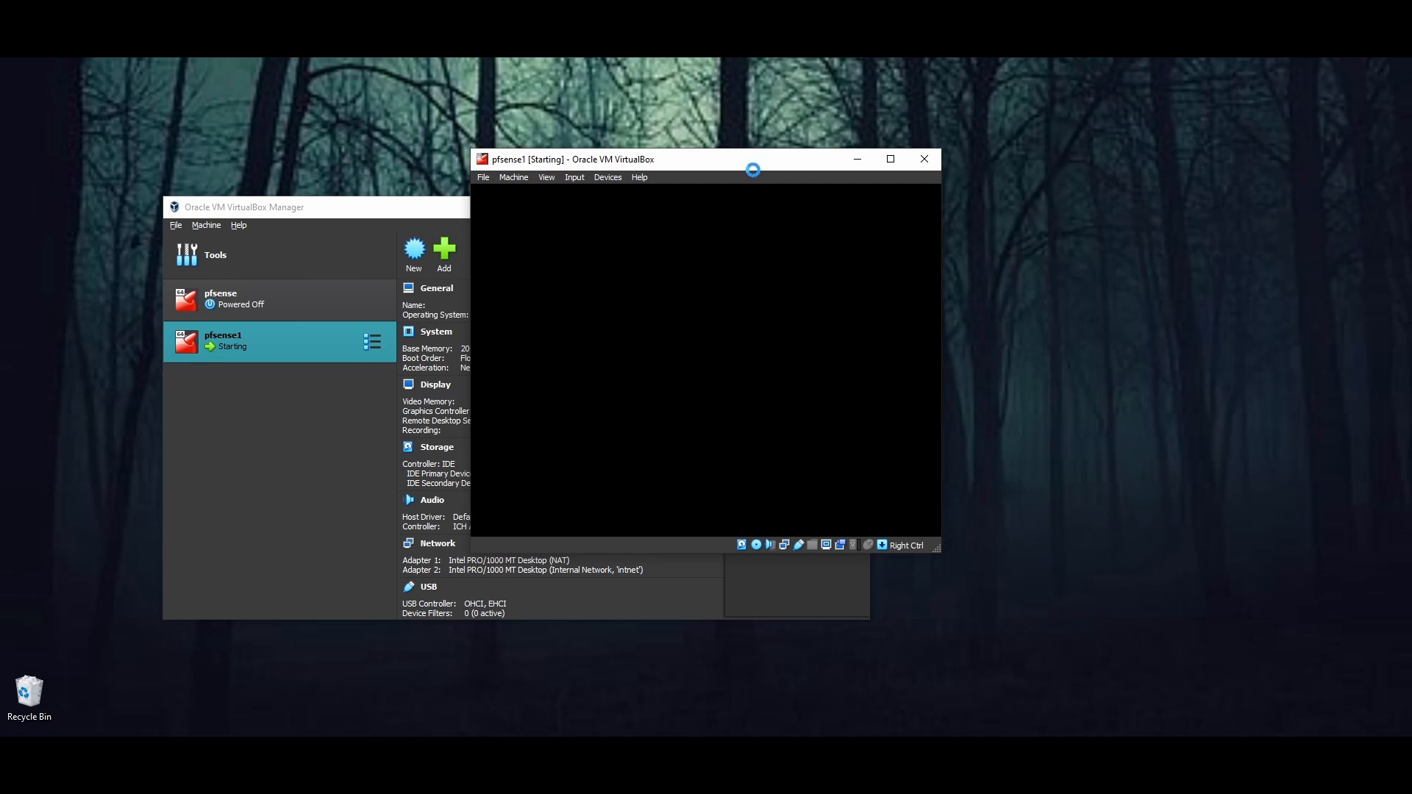
pyautogui.moveTo(758, 158); pyautogui.dragTo(589, 165)
pyautogui.click(778, 207)
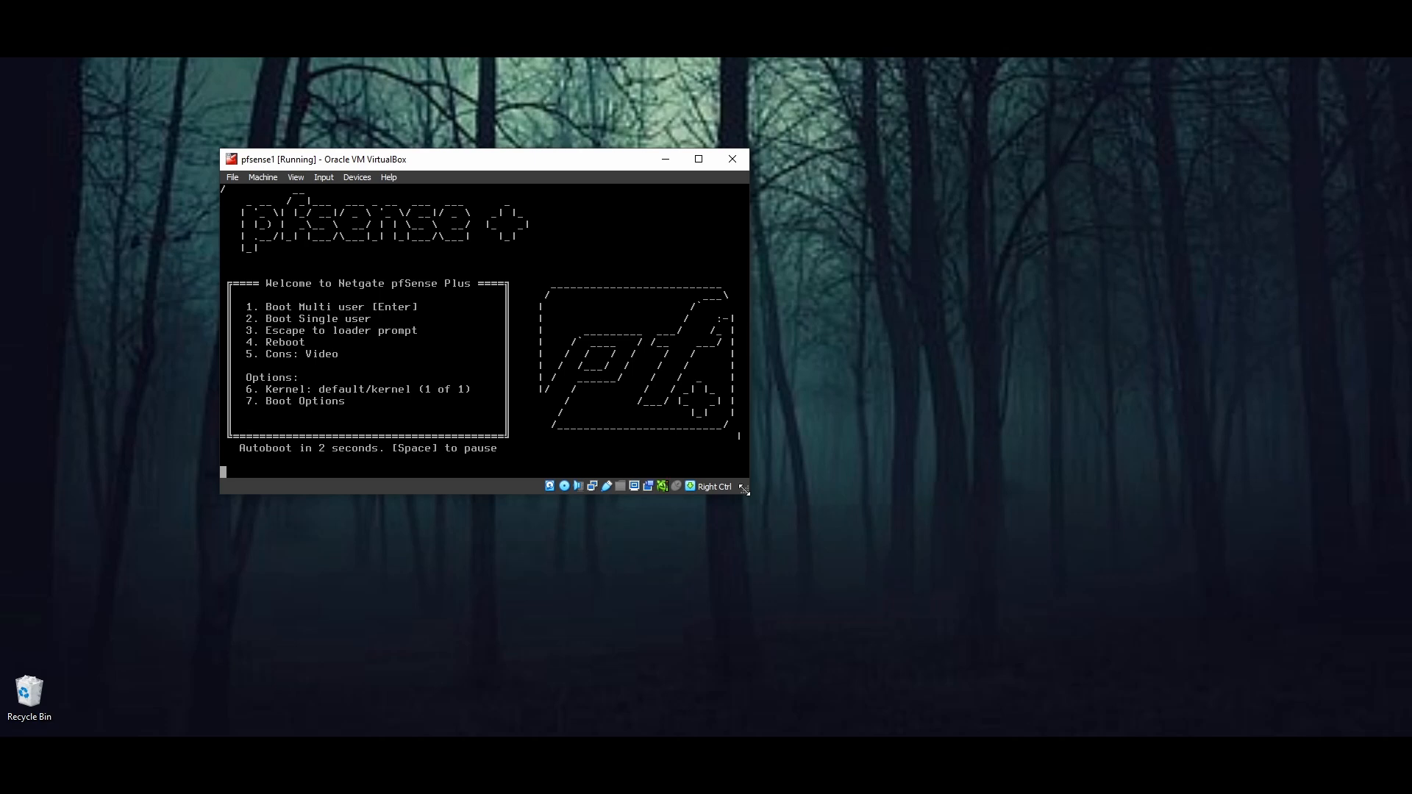
pyautogui.moveTo(744, 490); pyautogui.dragTo(865, 593)
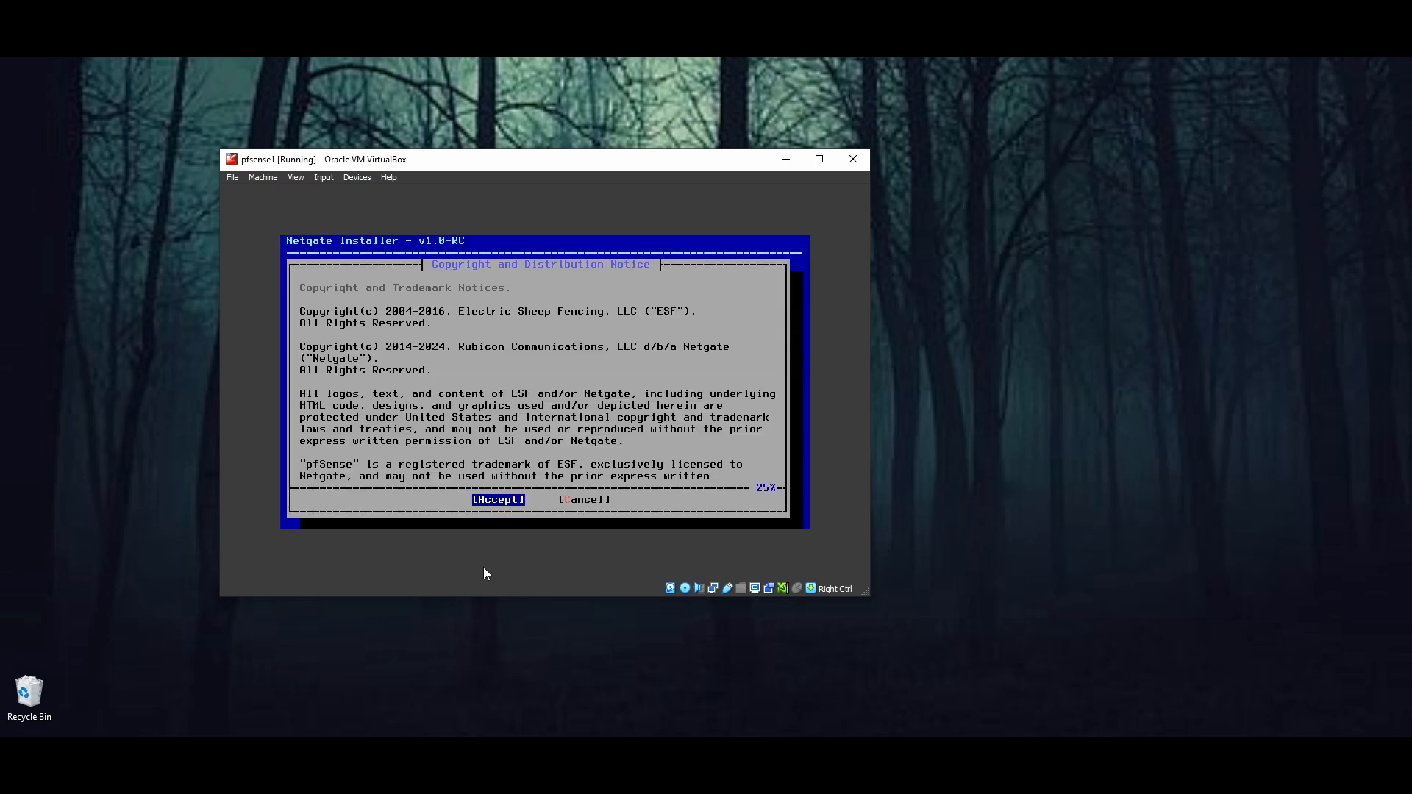
# Step: Accept the Netgate Installer copyright notice, proceed with the installation and assign em0 as the WAN interface in DHCP client mode
pyautogui.click(474, 349)
pyautogui.press('Return')
pyautogui.press('Return')
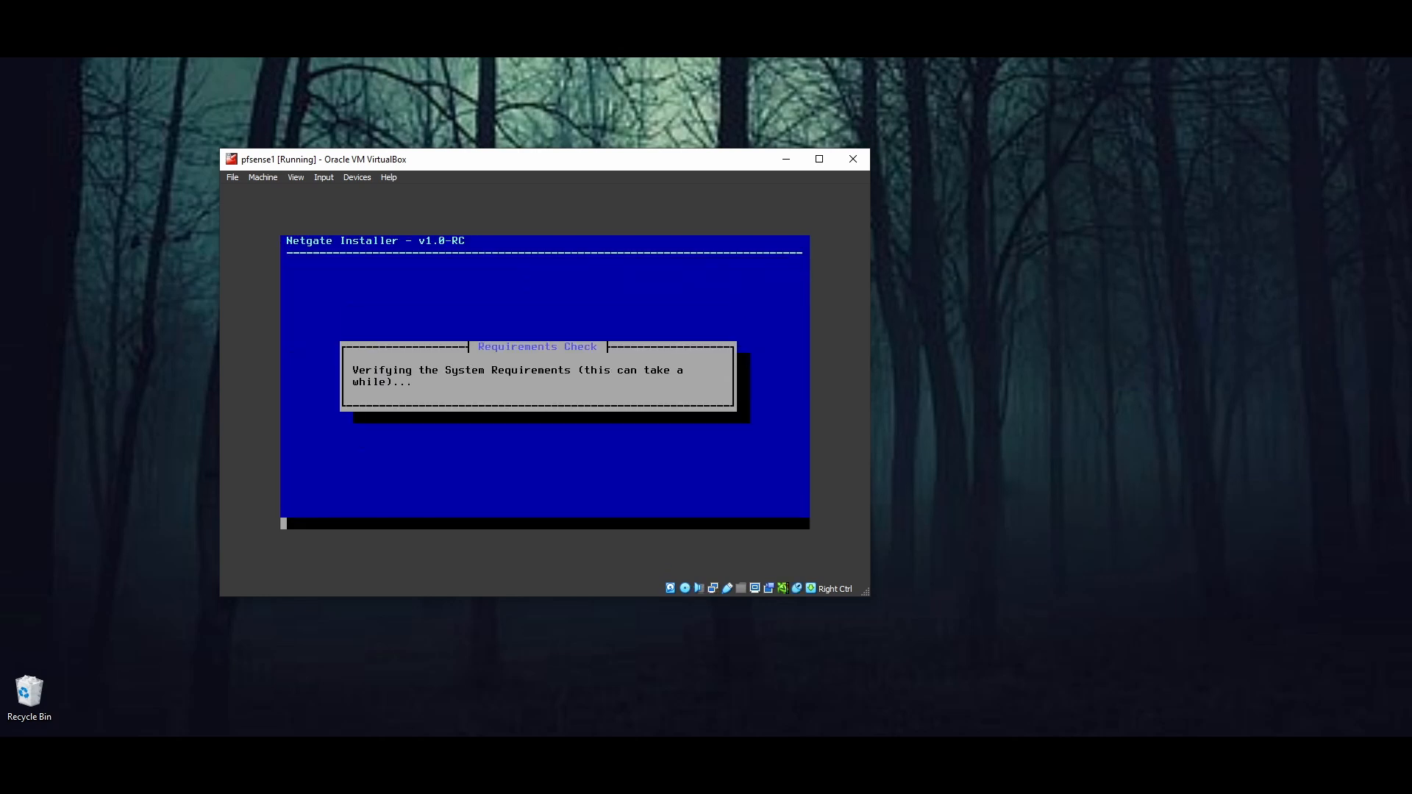
pyautogui.press('Return')
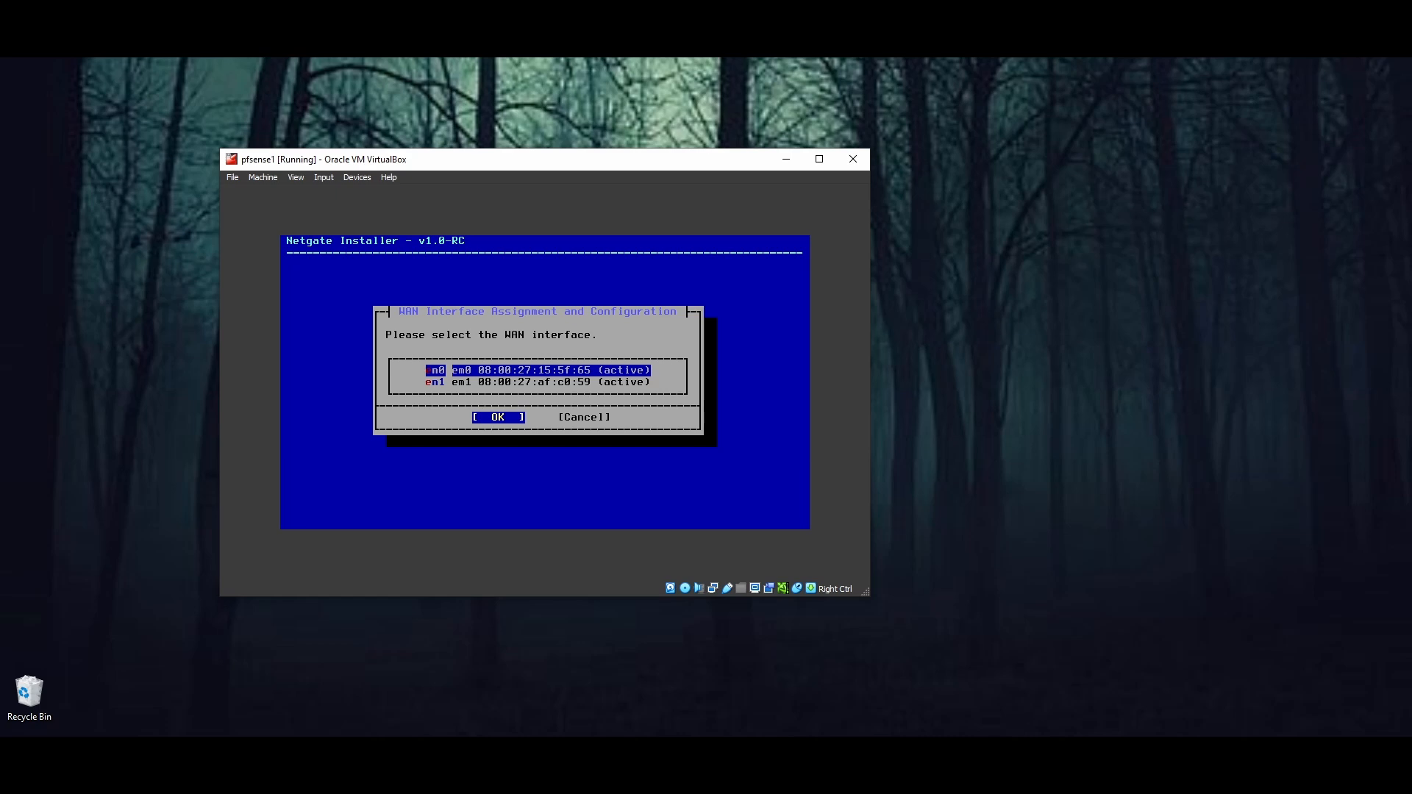
pyautogui.press('Return')
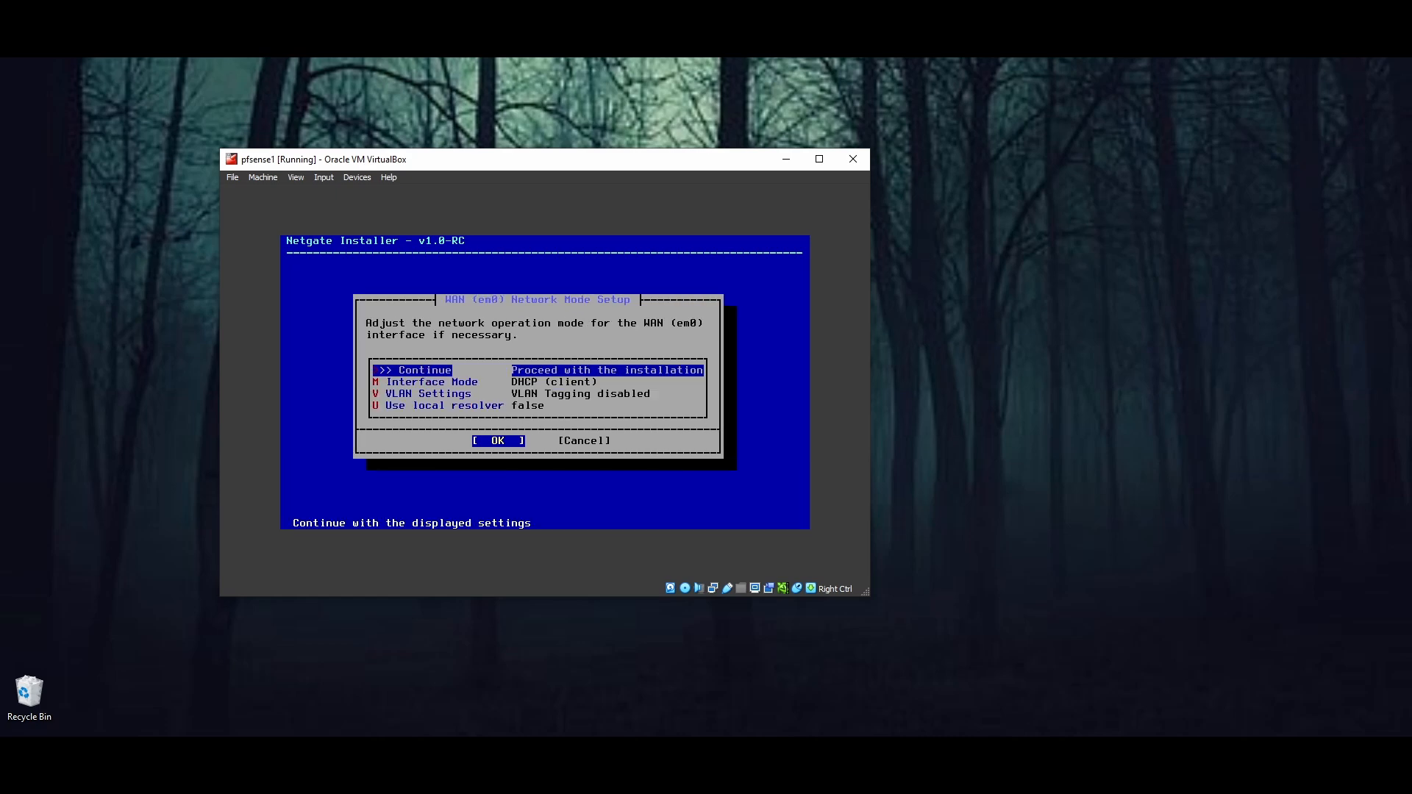
pyautogui.press('Return')
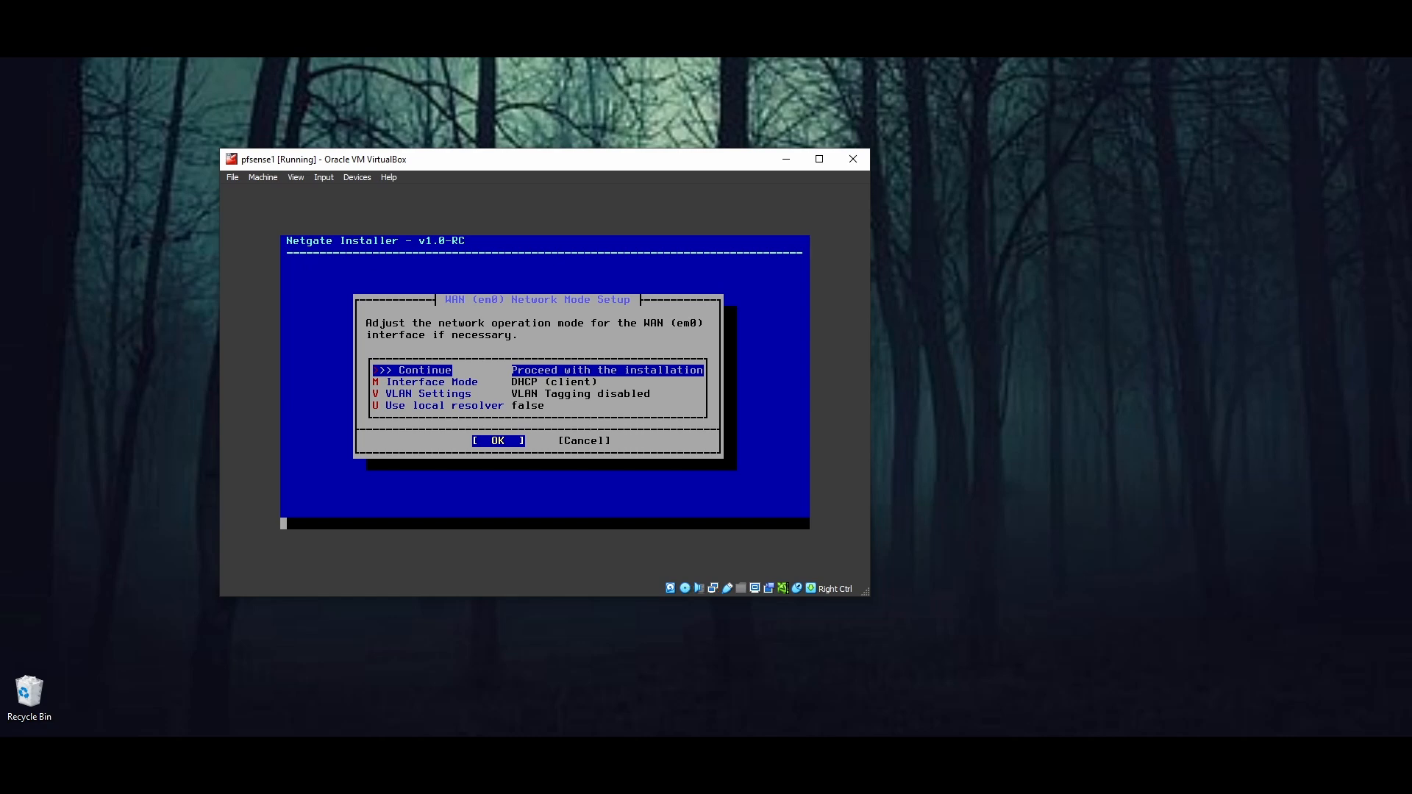
# Step: Assign em1 as the LAN interface with the default static network settings and confirm the interface assignment
pyautogui.press('Down')
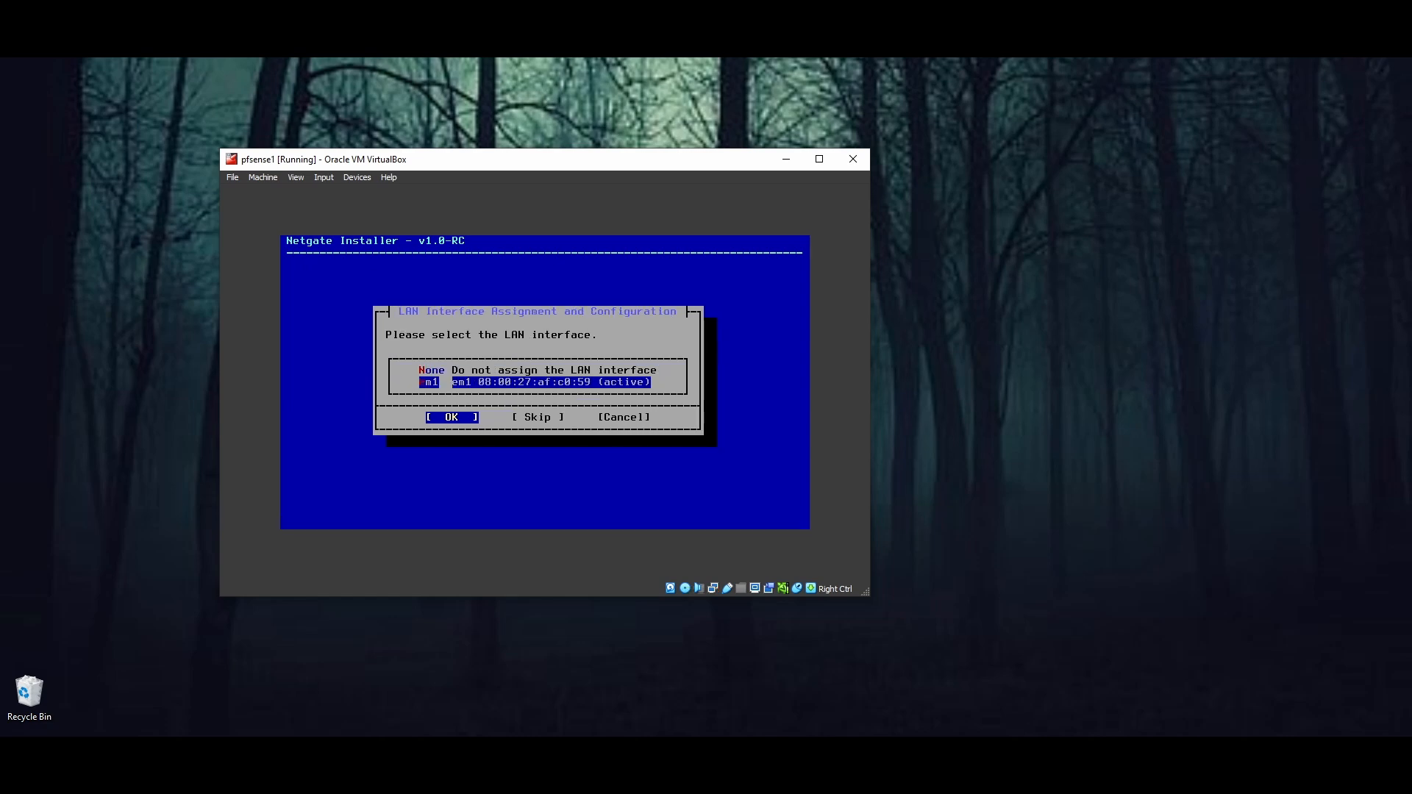
pyautogui.press('Return')
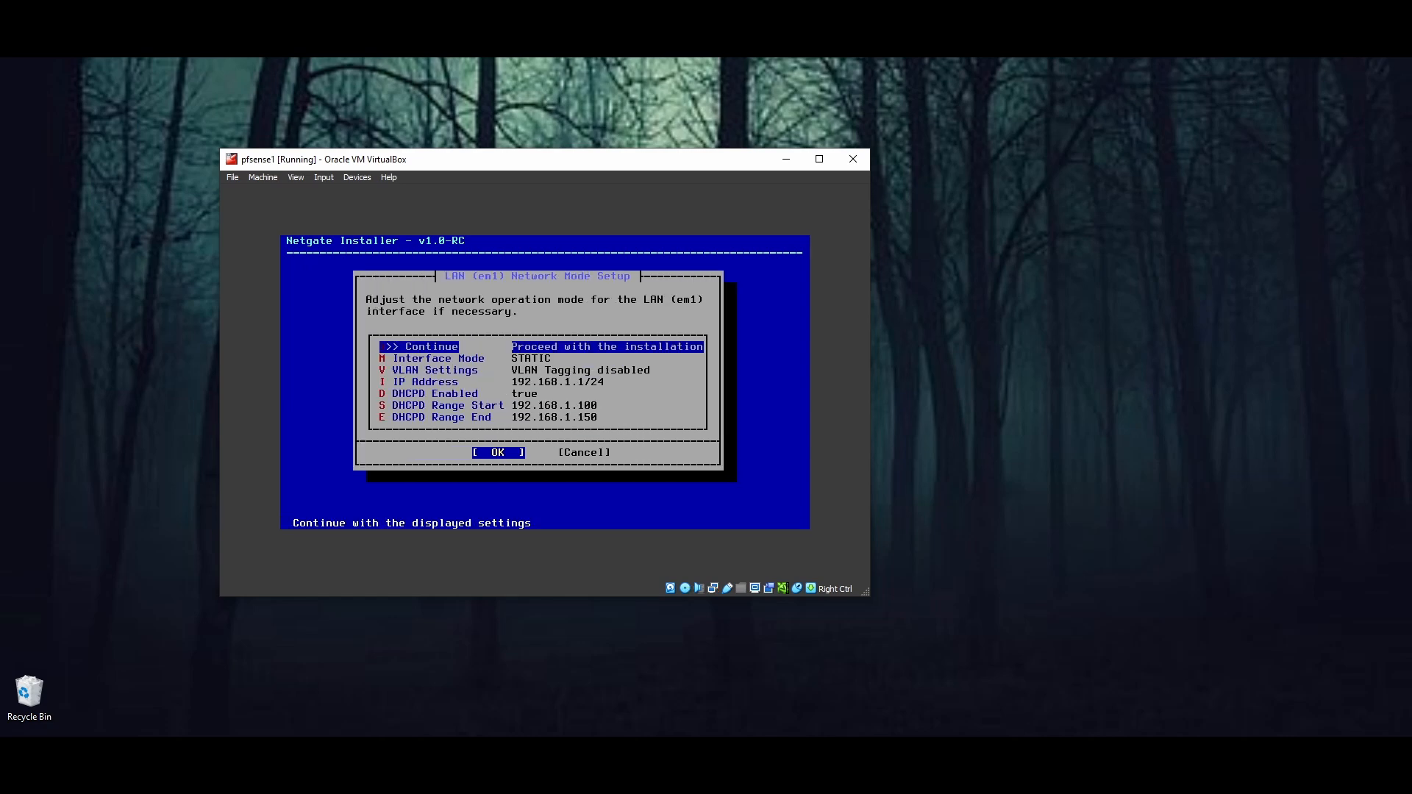
pyautogui.press('Return')
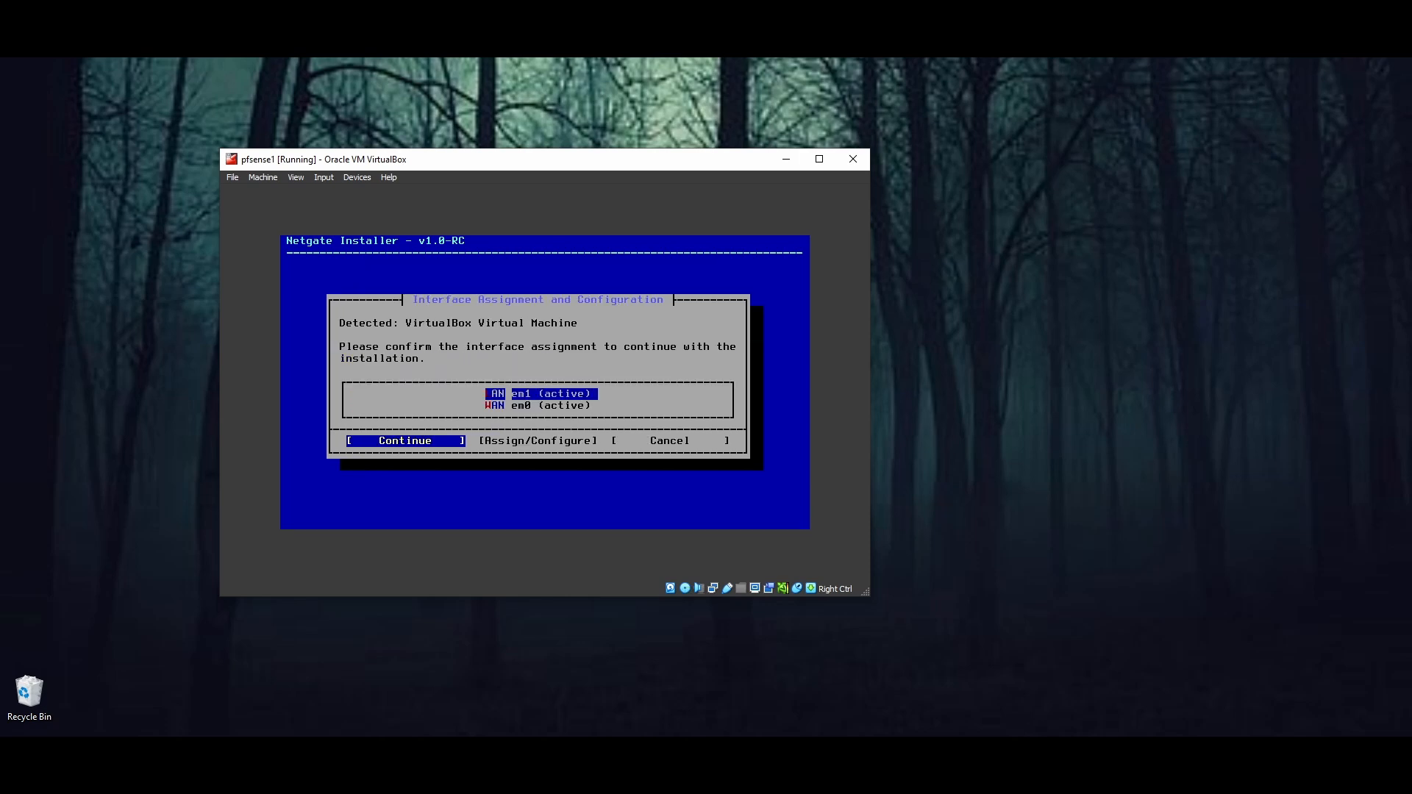
pyautogui.press('Return')
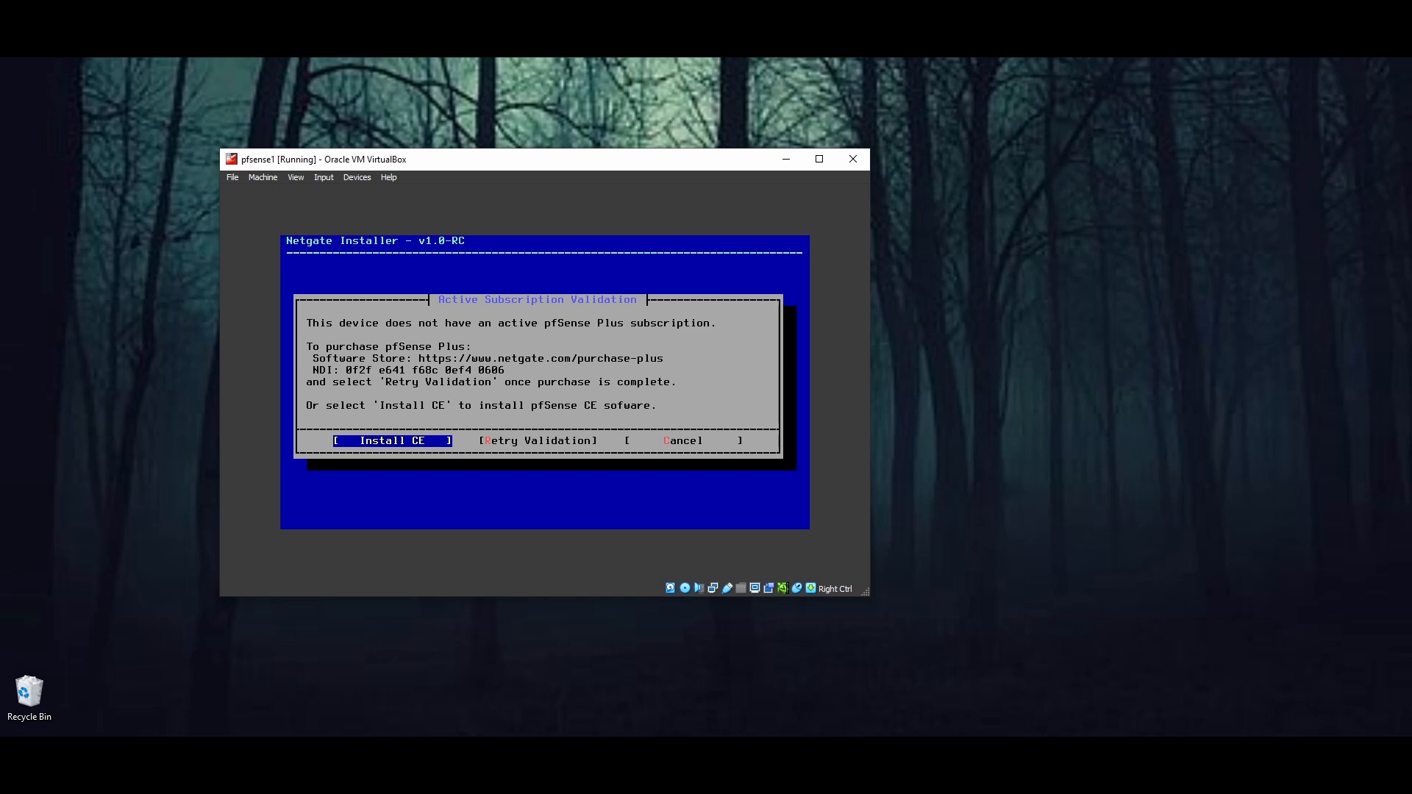
# Step: Move the pfsense1 VirtualBox console to the desktop's upper-right corner and minimize its settings window
pyautogui.hotkey('ctrl', 's')
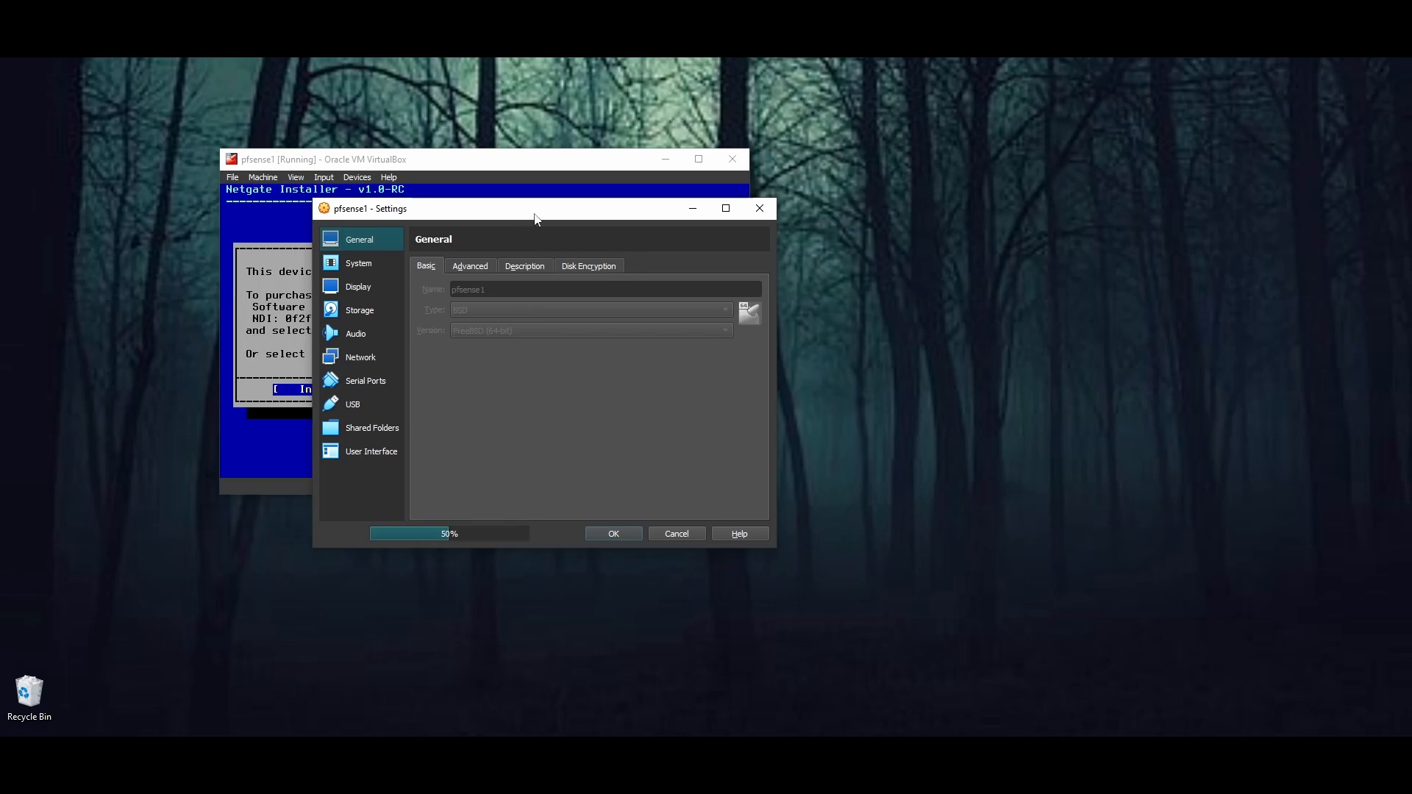
pyautogui.moveTo(532, 174); pyautogui.dragTo(1167, 77)
pyautogui.click(693, 208)
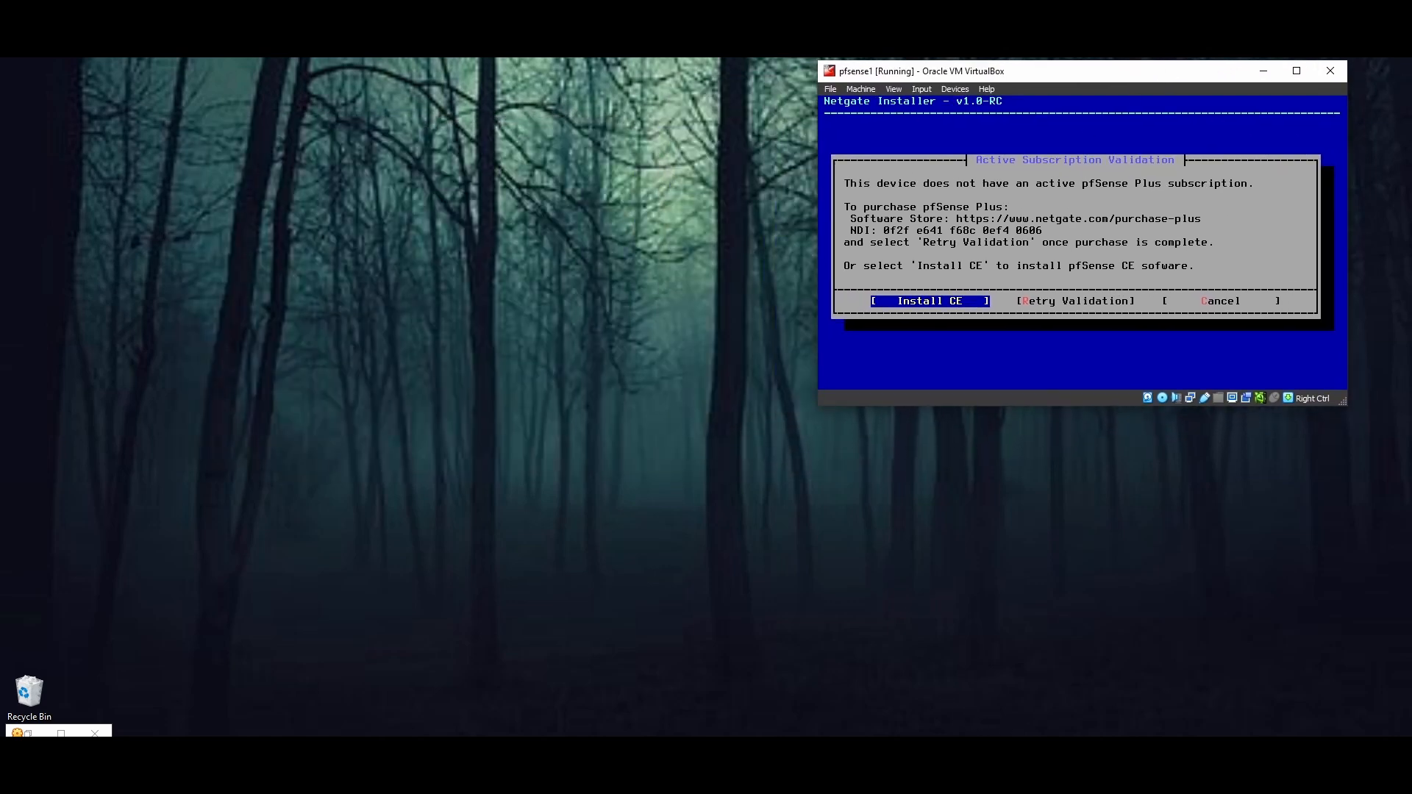
# Step: Bring up the Hyper-V and VMware Workstation pfSense consoles and arrange them so all three installers are visible together
pyautogui.hotkey('alt', 'Tab')
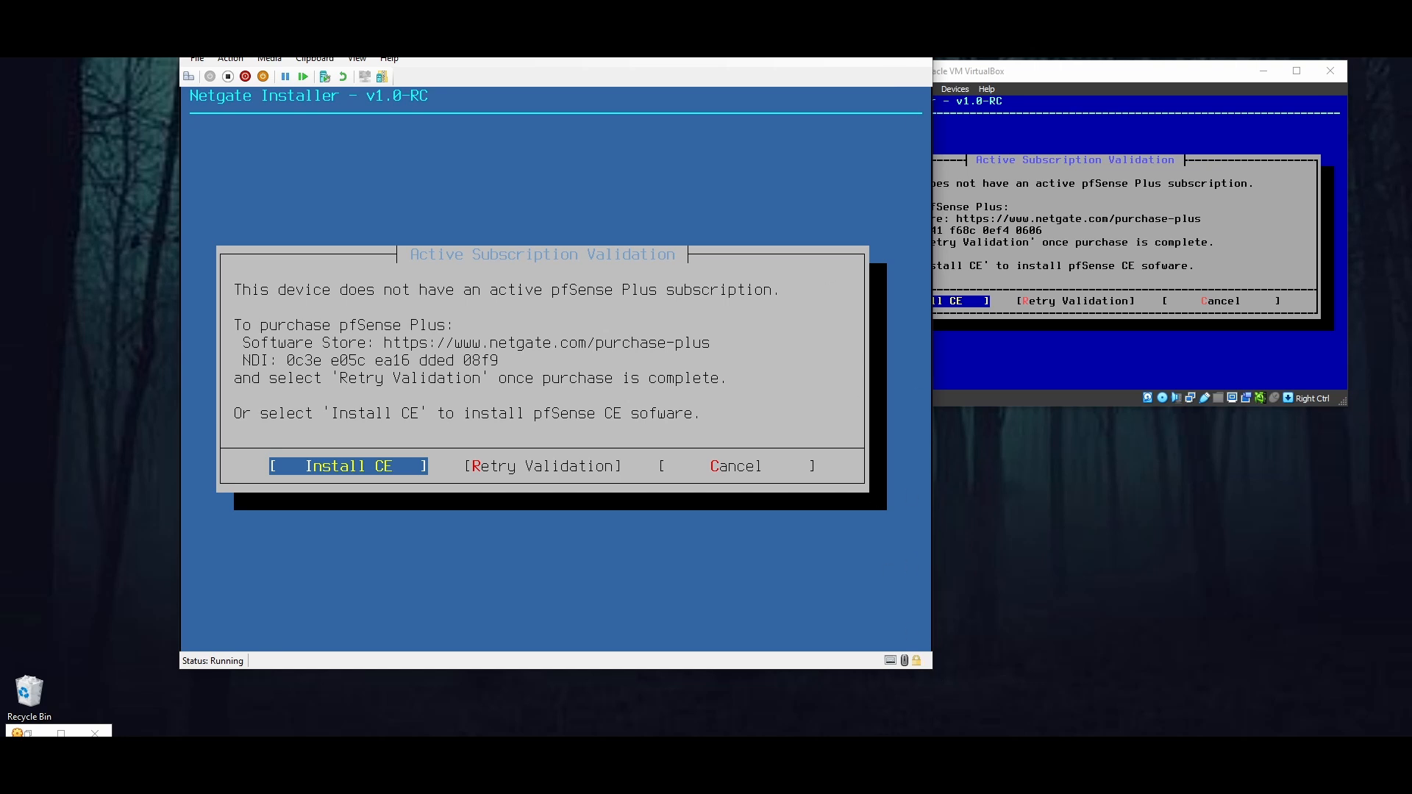
pyautogui.moveTo(587, 40); pyautogui.dragTo(669, 19)
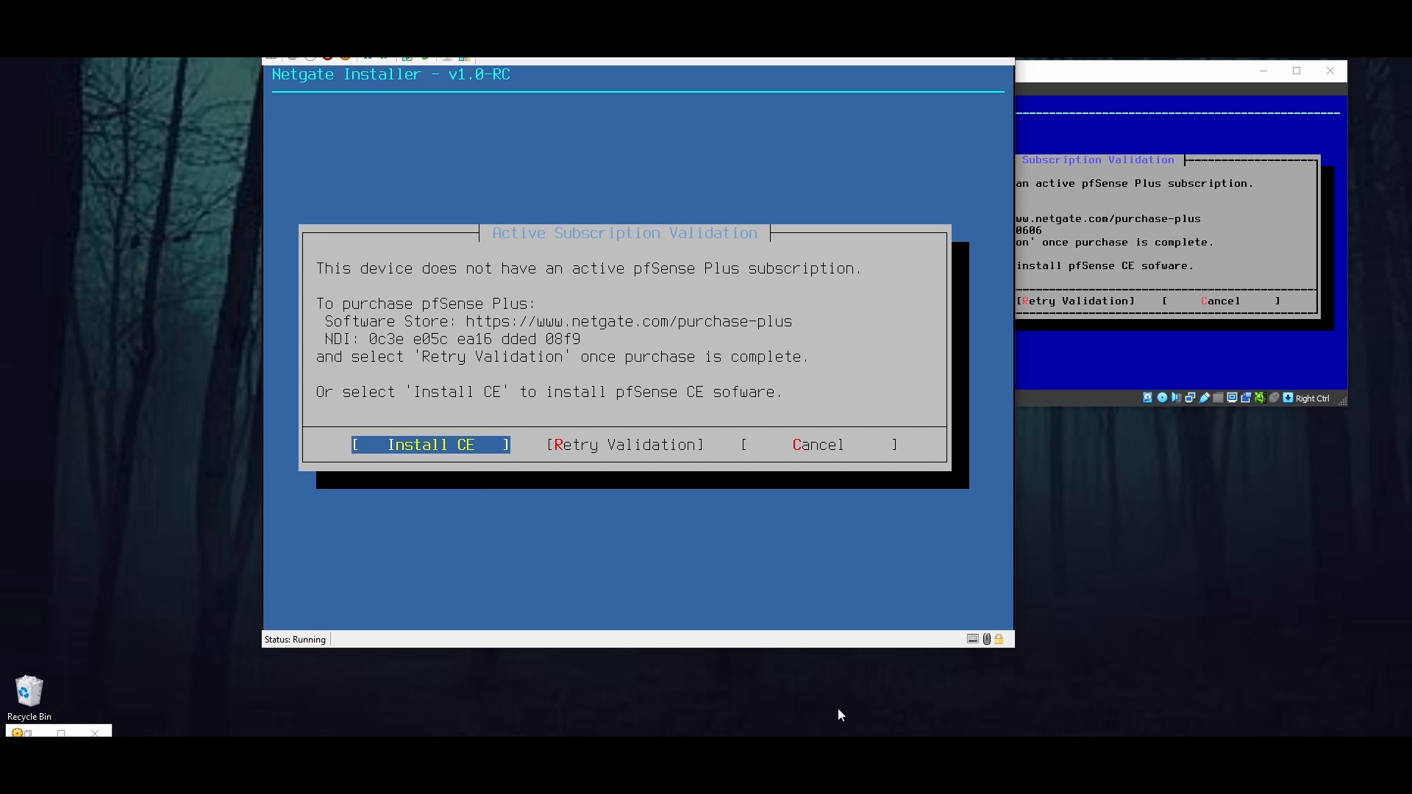
pyautogui.click(839, 778)
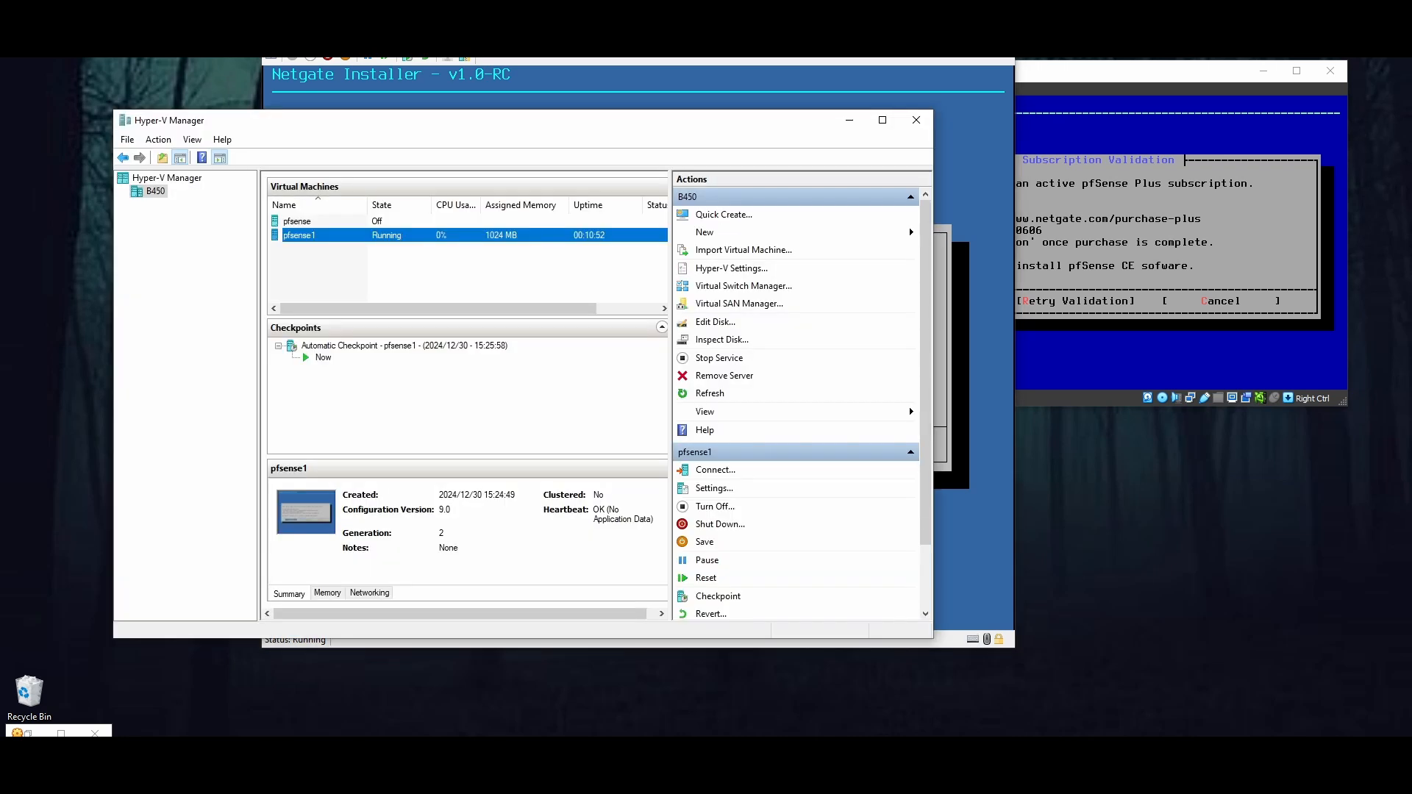
pyautogui.click(839, 778)
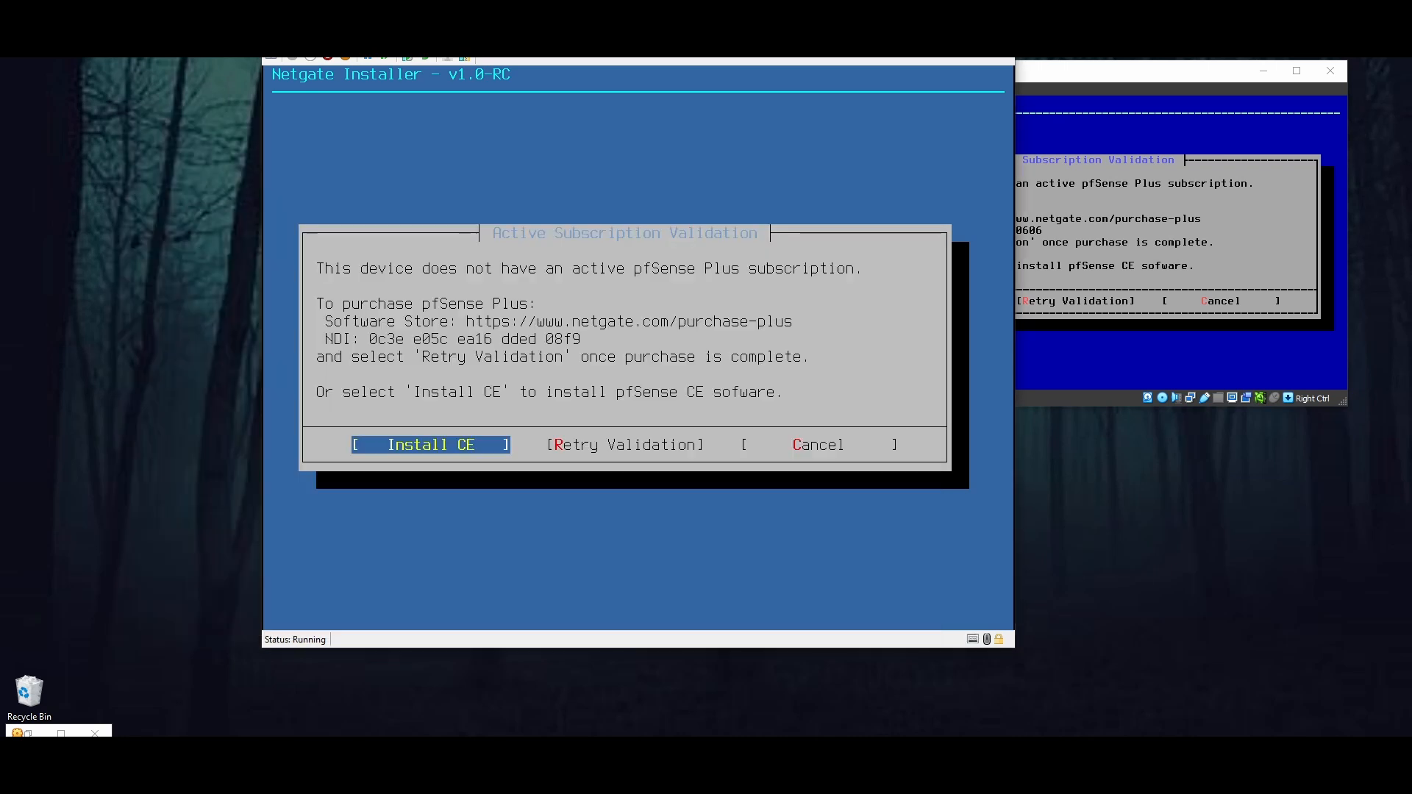
pyautogui.moveTo(888, 778)
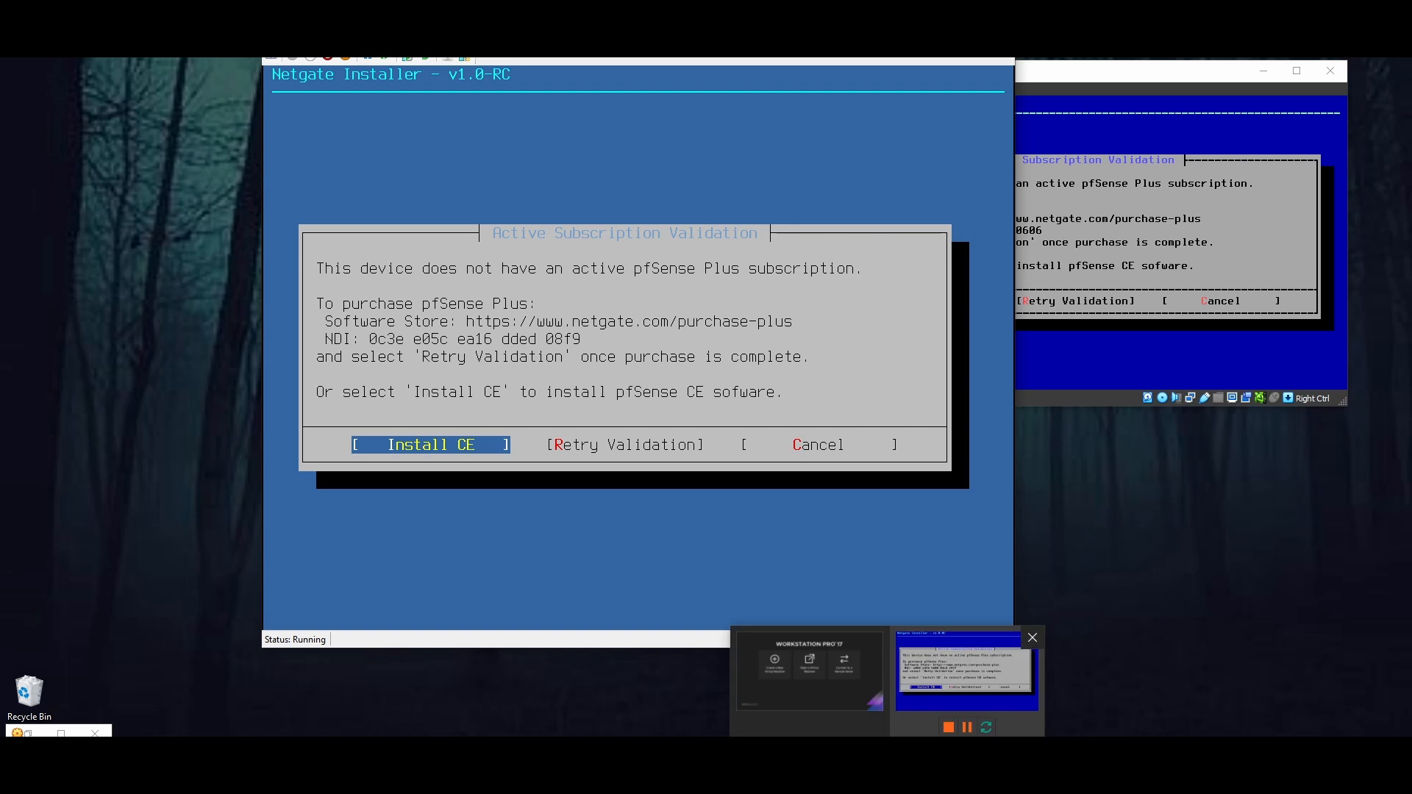
pyautogui.click(966, 670)
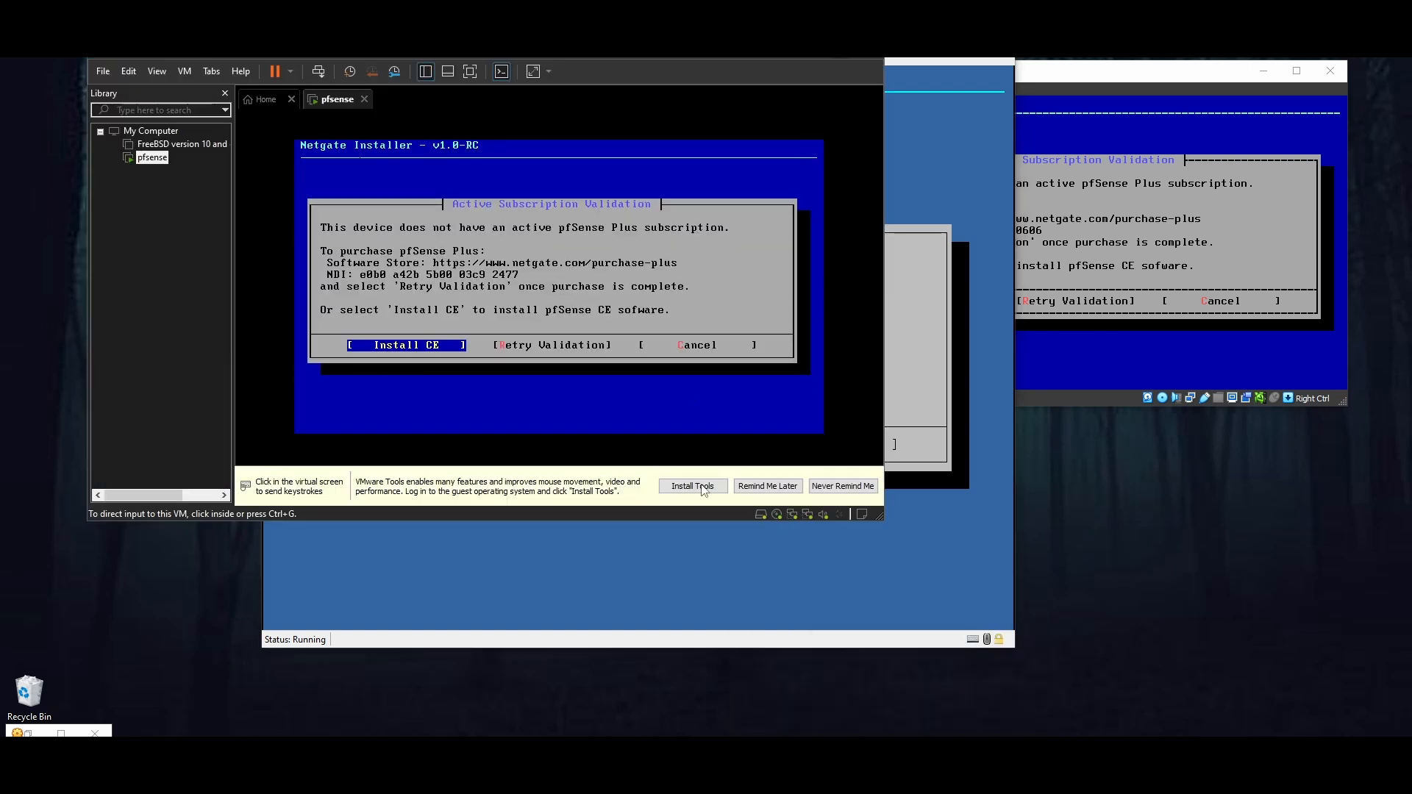
pyautogui.moveTo(612, 54); pyautogui.dragTo(965, 269)
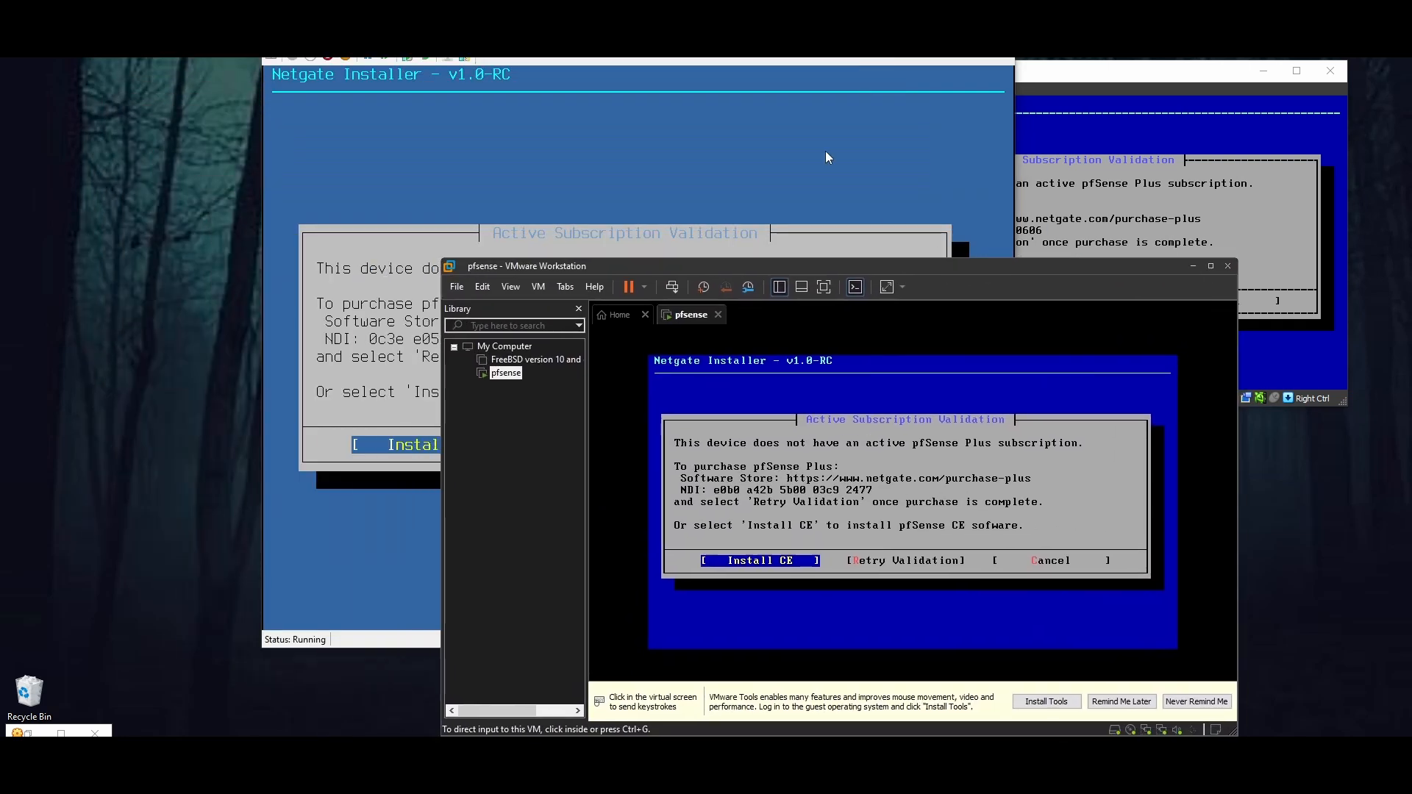
pyautogui.moveTo(822, 31); pyautogui.dragTo(605, 4)
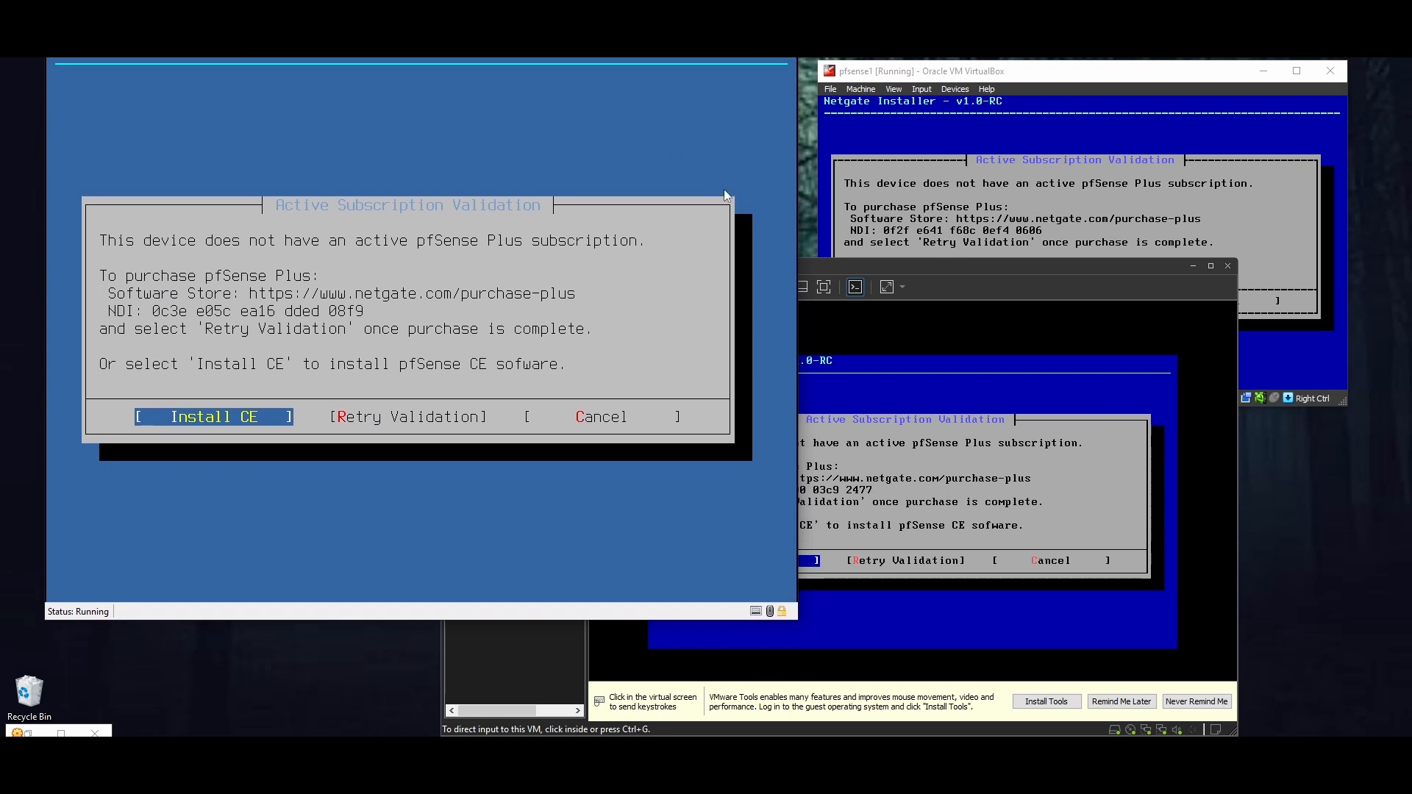
pyautogui.moveTo(878, 268); pyautogui.dragTo(984, 419)
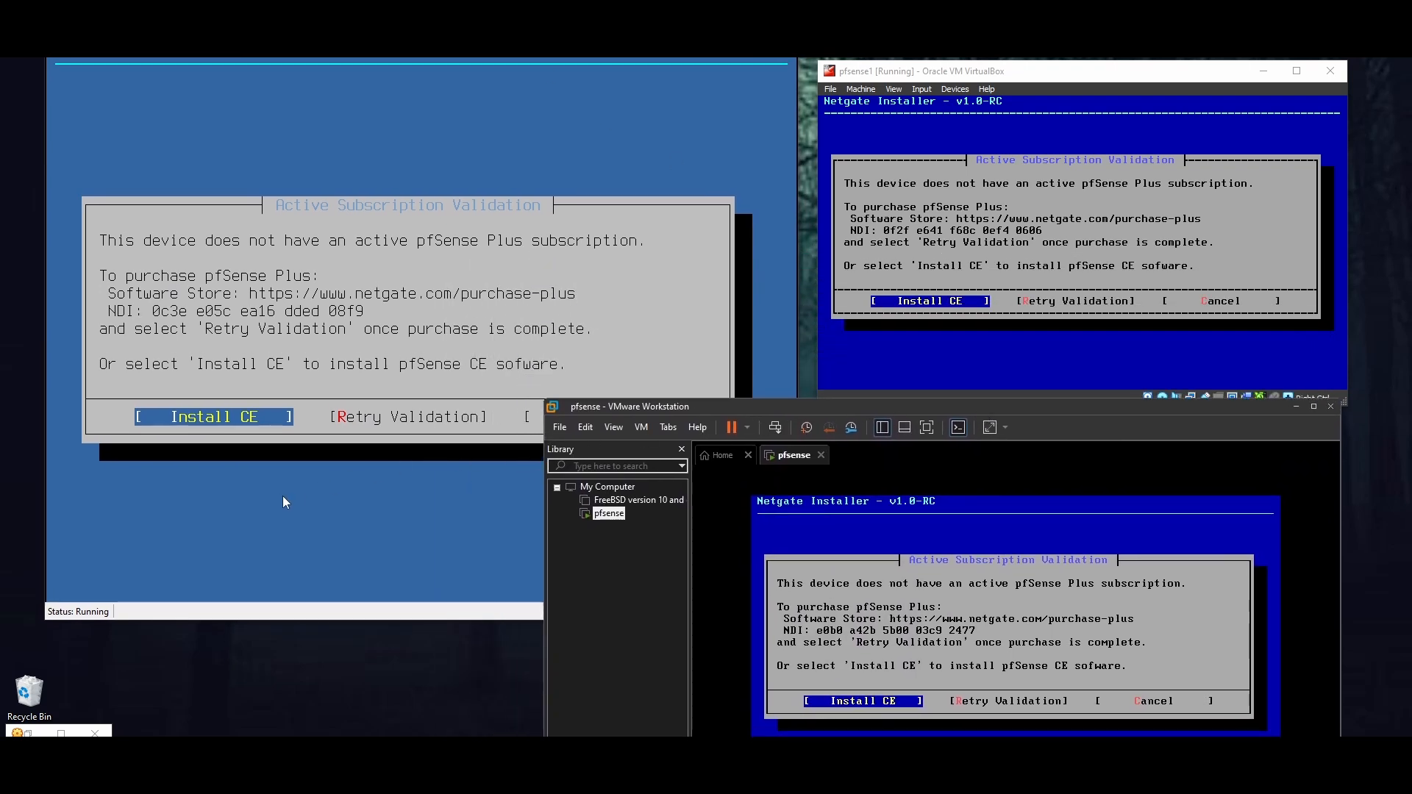
# Step: Install pfSense CE on the Hyper-V machine with ZFS and GPT, confirming erasure of disk da0
pyautogui.click(250, 484)
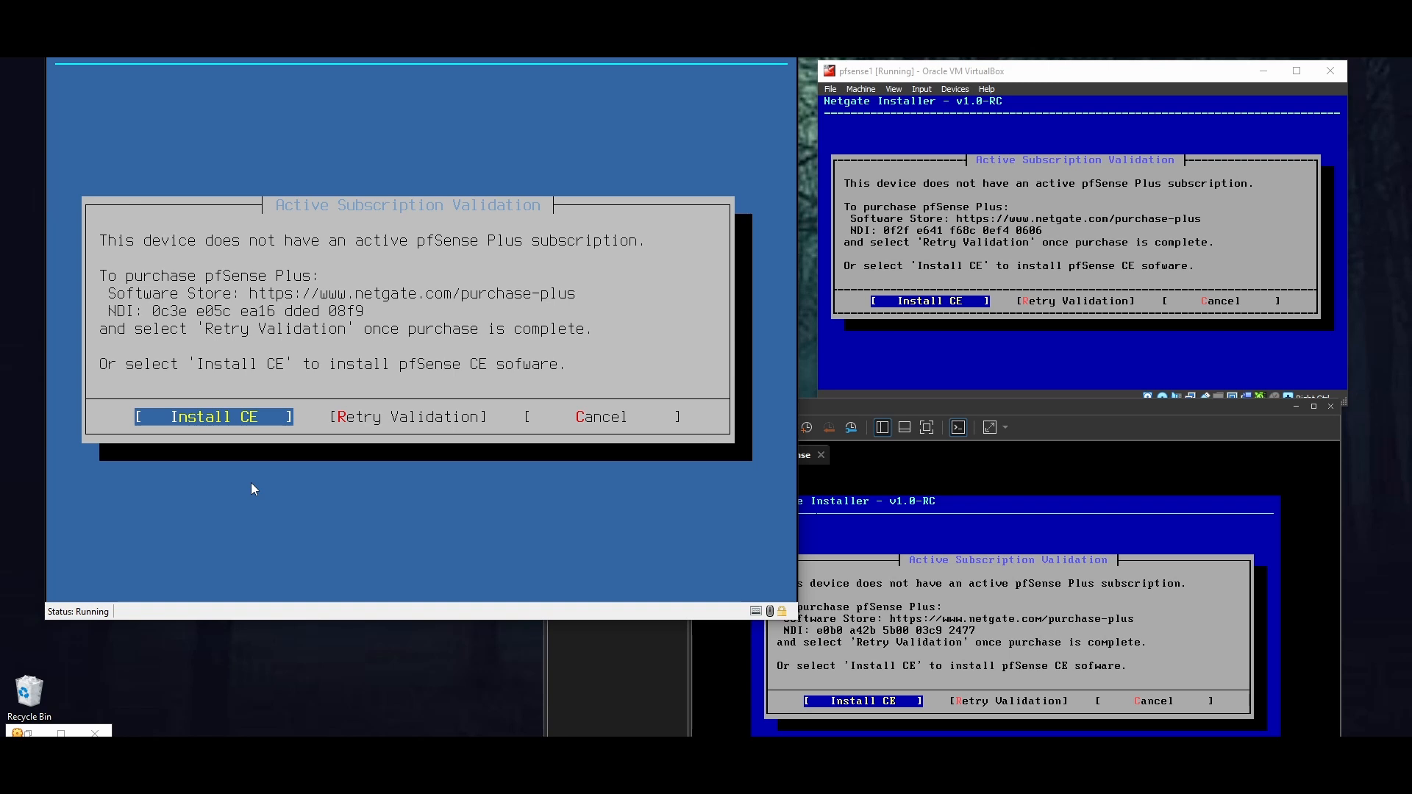
pyautogui.press('Return')
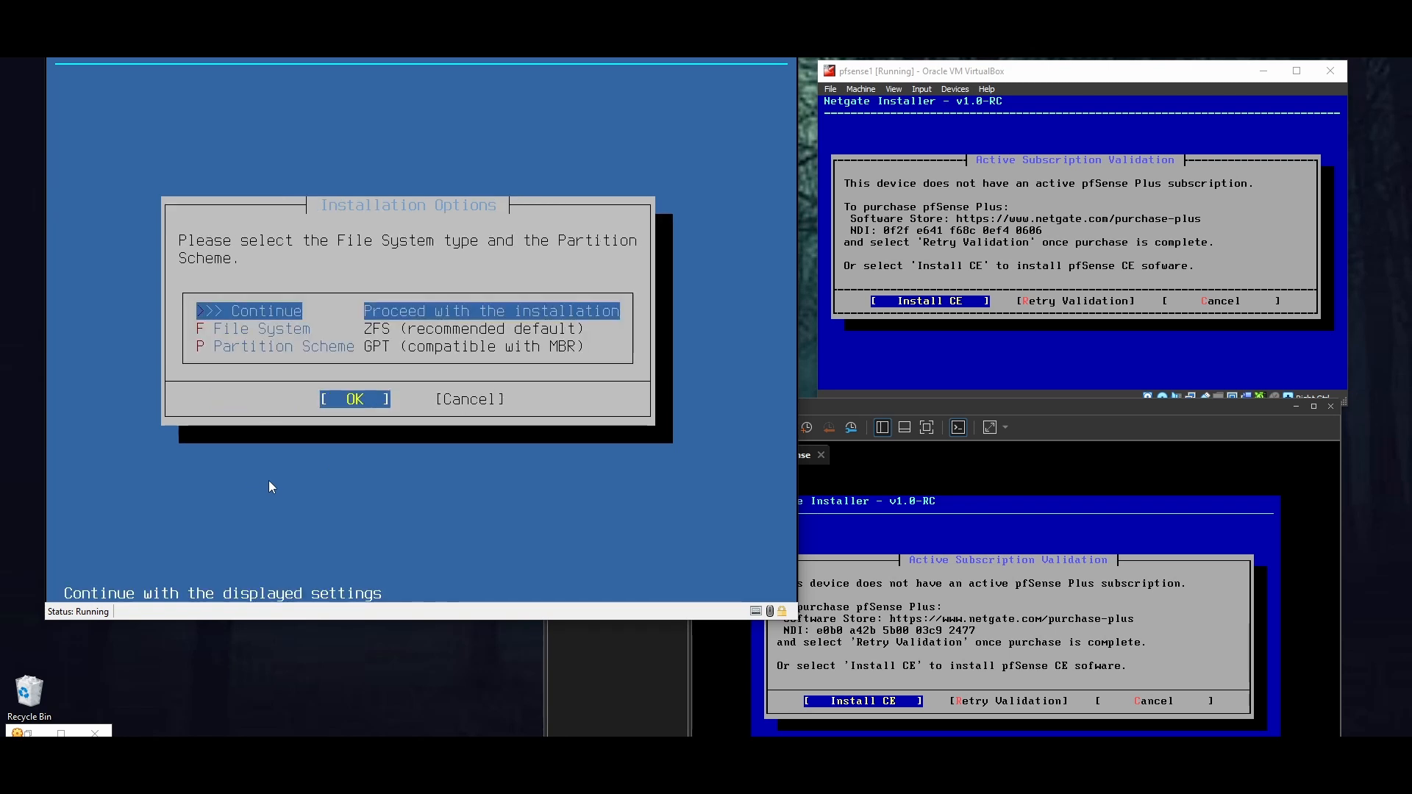
pyautogui.press('Return')
pyautogui.press('Return')
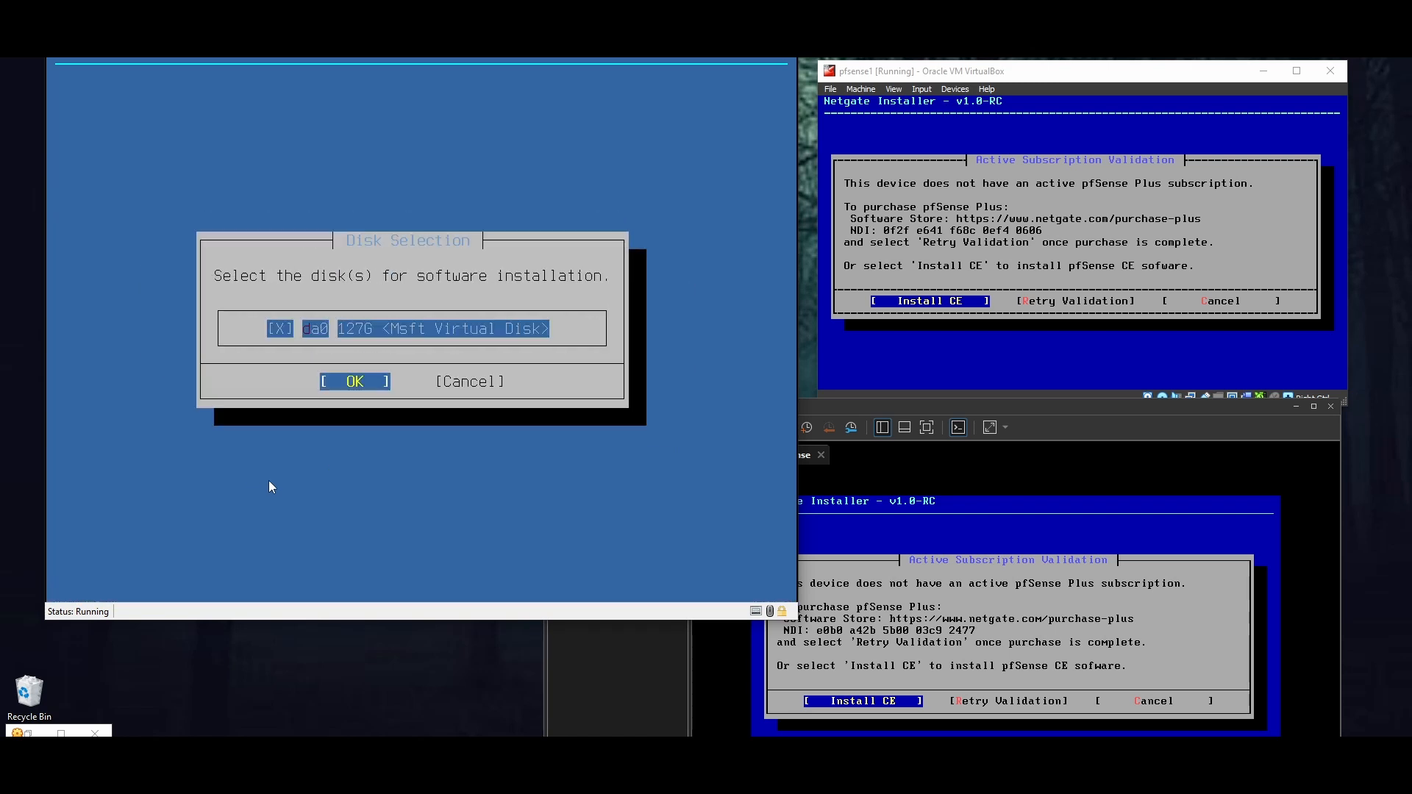
pyautogui.press('Return')
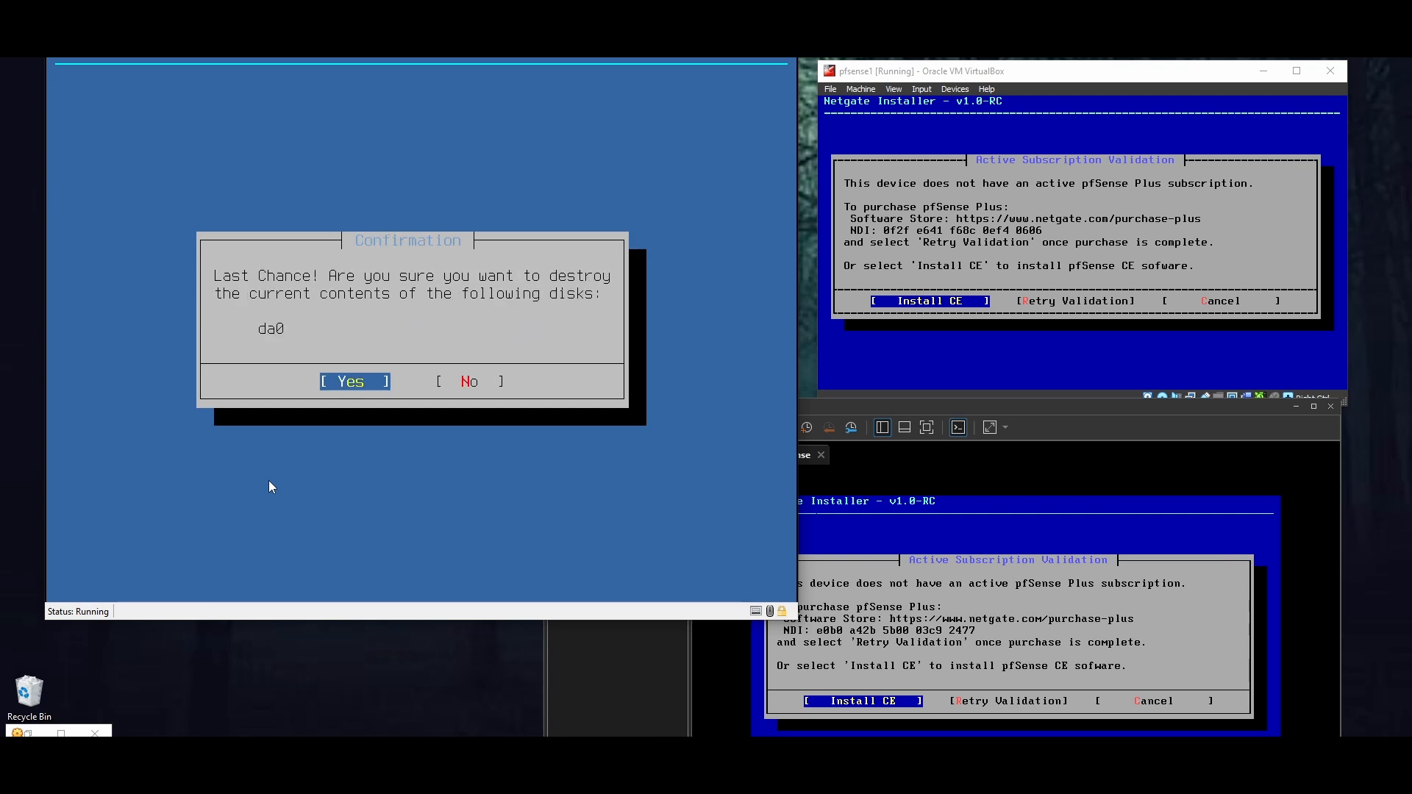
pyautogui.press('Return')
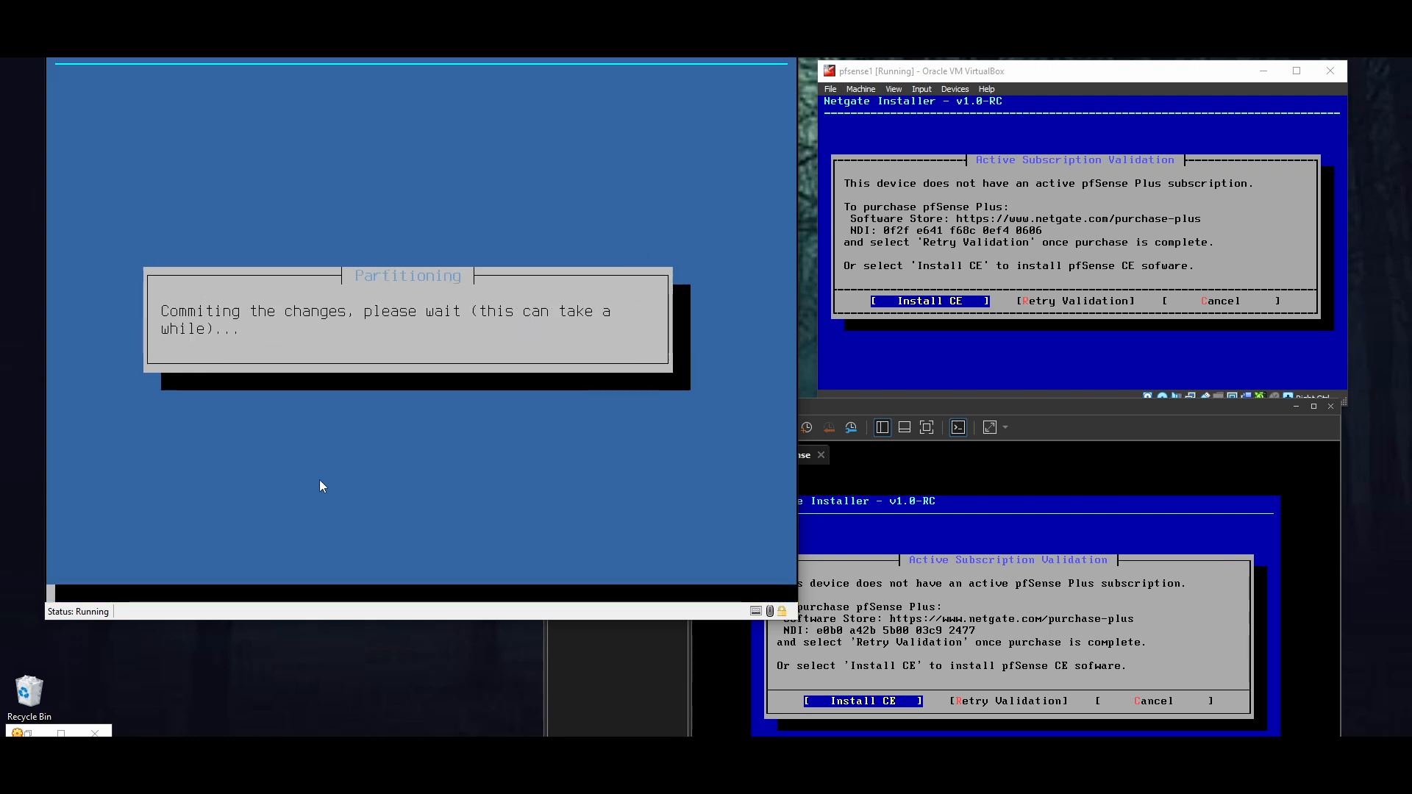
# Step: Try to install pfSense CE on the VirtualBox machine with ZFS and GPT, confirming erasure of disk ada0
pyautogui.press('Return')
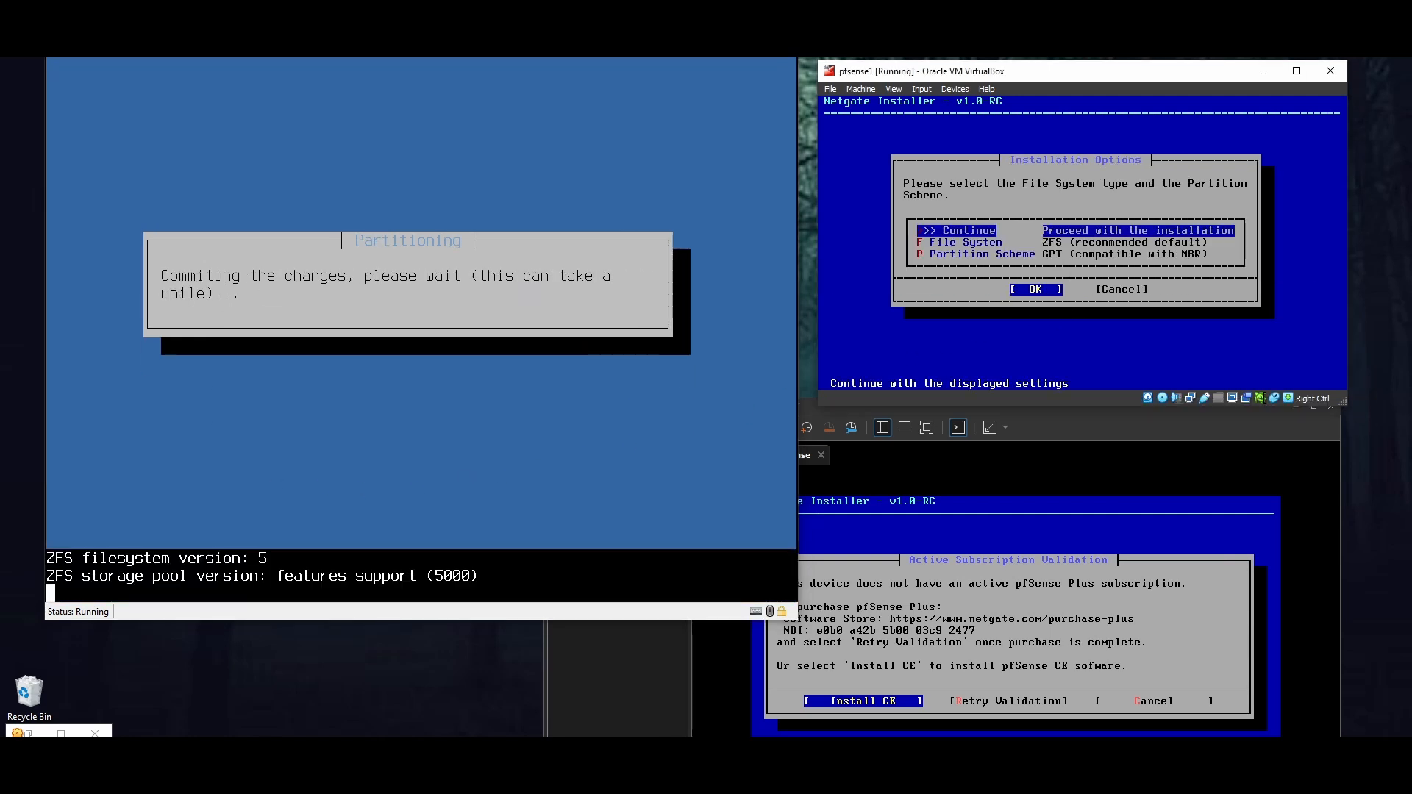
pyautogui.press('Return')
pyautogui.press('Return')
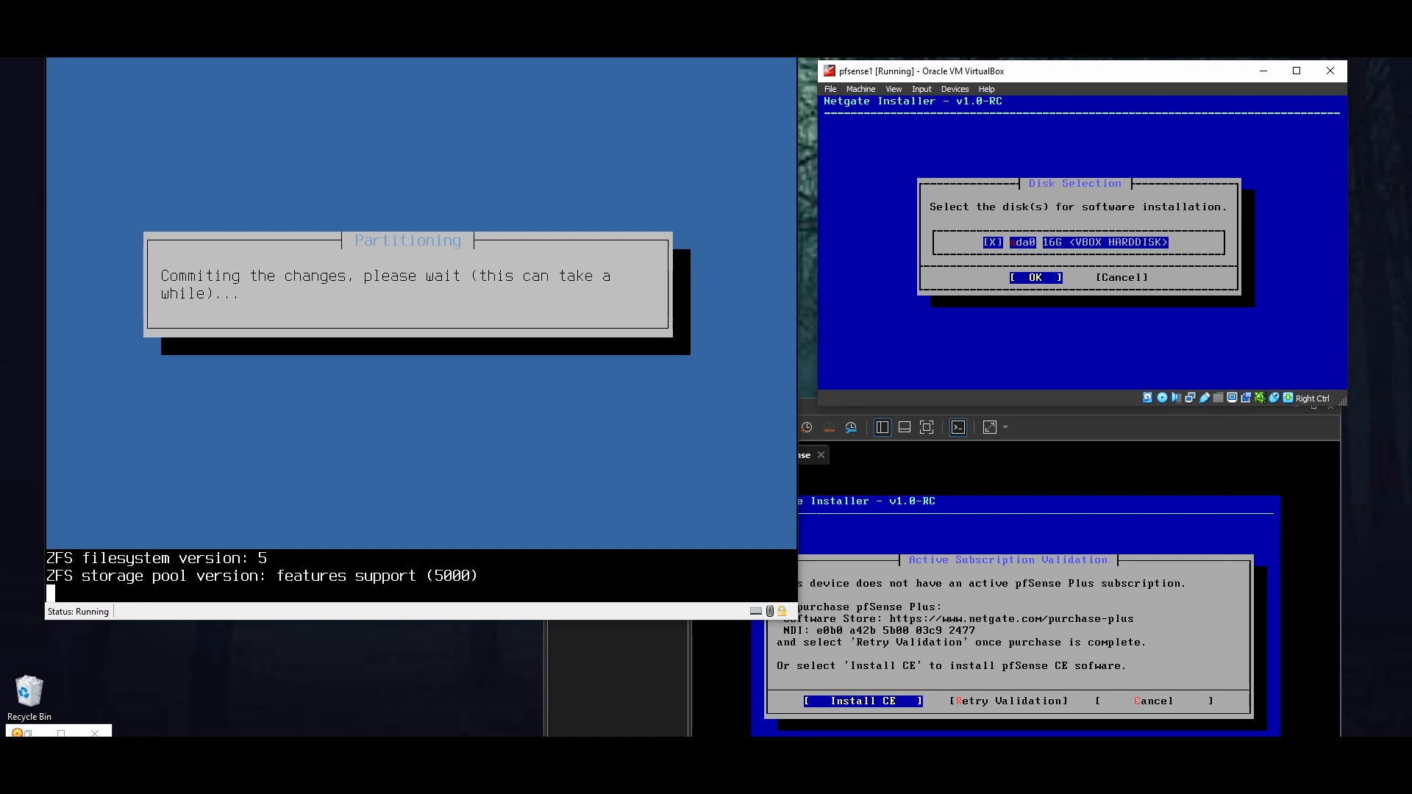
pyautogui.press('Return')
pyautogui.press('Return')
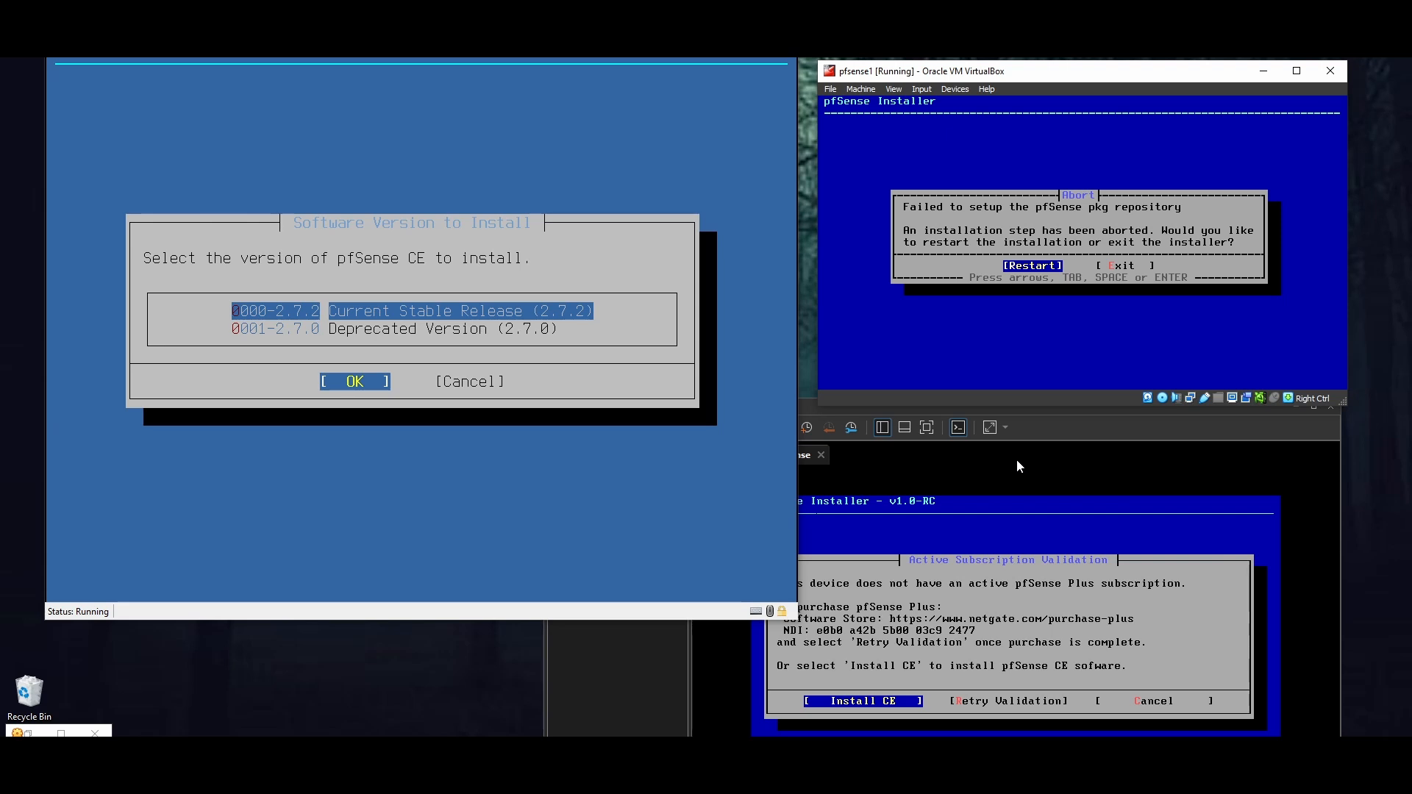
# Step: Choose pfSense CE on the VMware machine with ZFS and GPT, confirming erasure of its 20G virtual disk
pyautogui.click(949, 614)
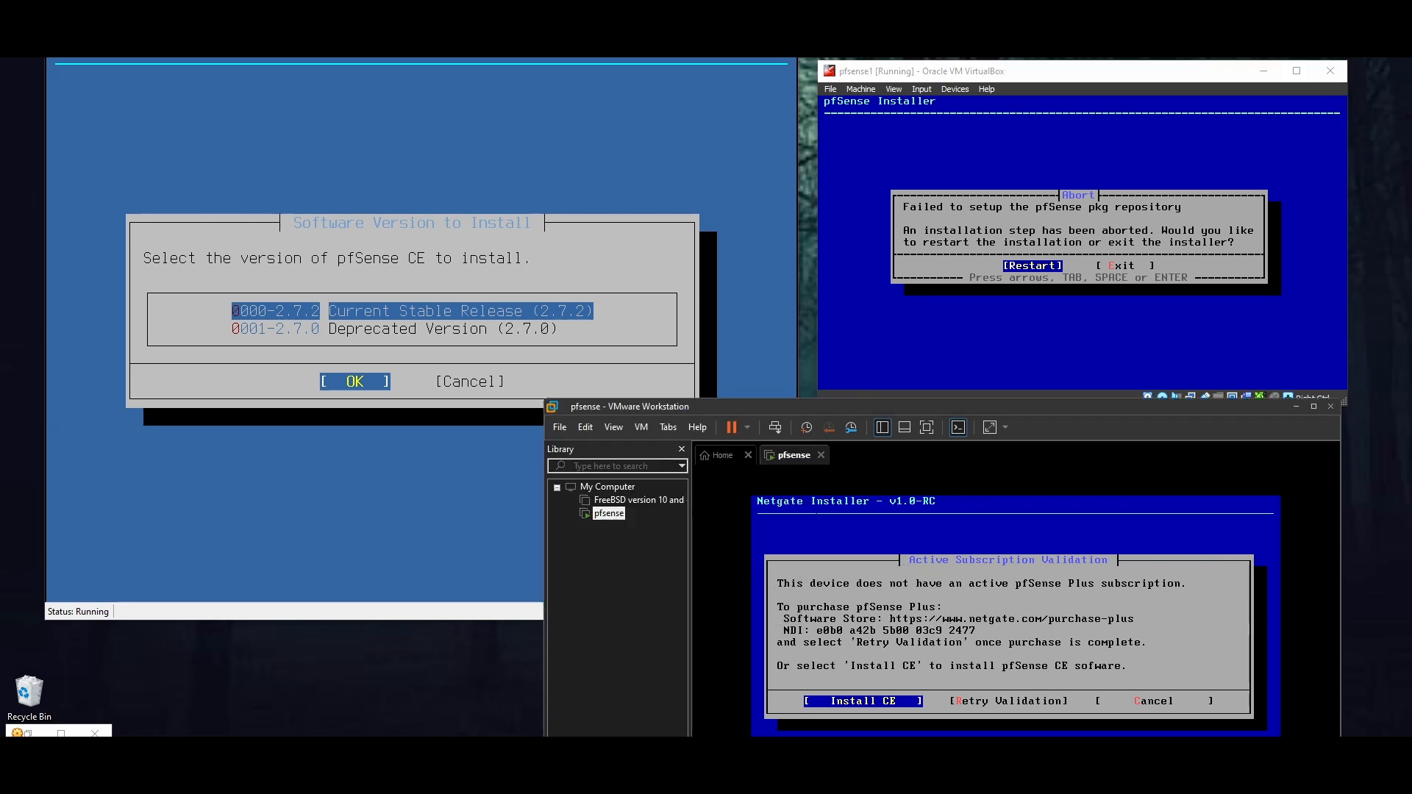
pyautogui.press('Return')
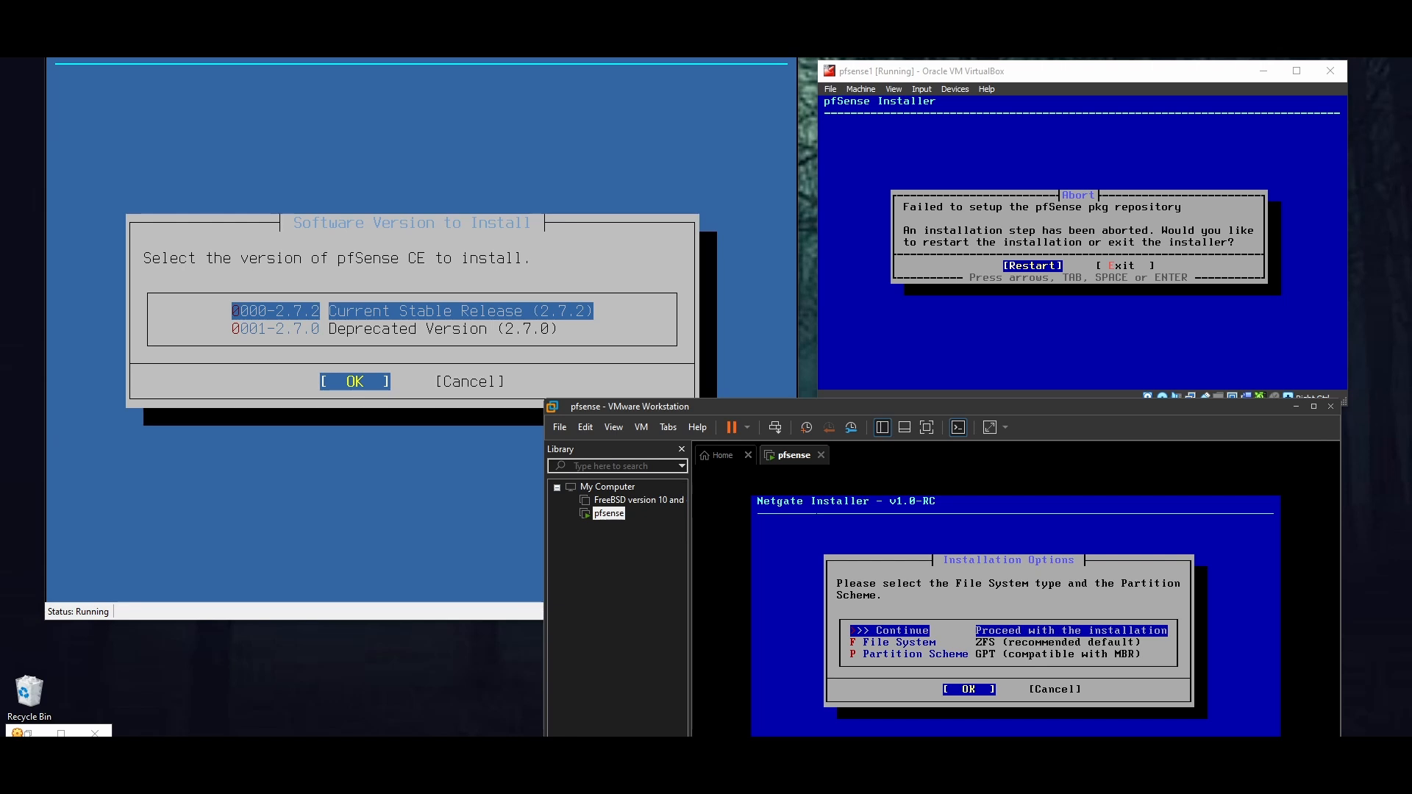
pyautogui.press('Return')
pyautogui.press('Return')
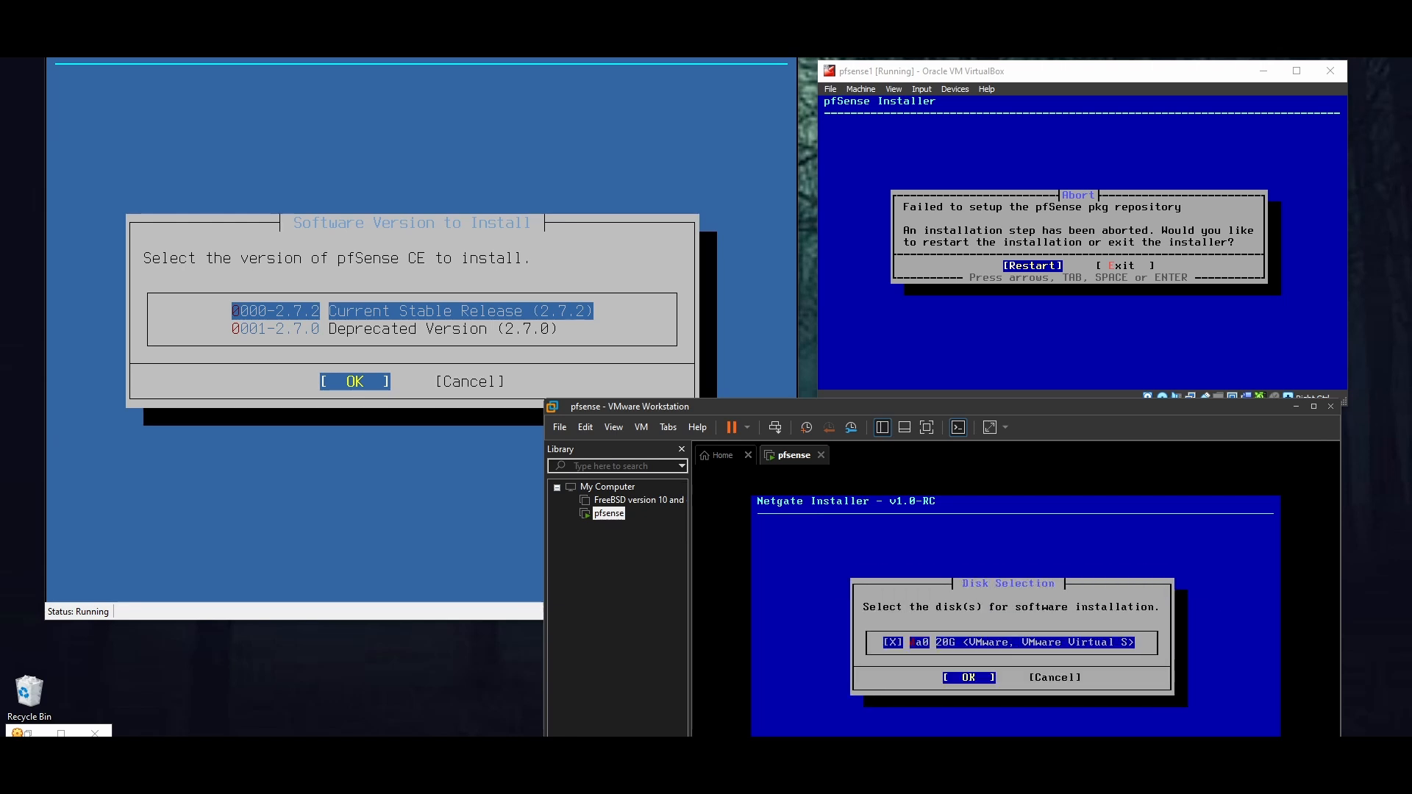
pyautogui.press('Return')
pyautogui.press('Return')
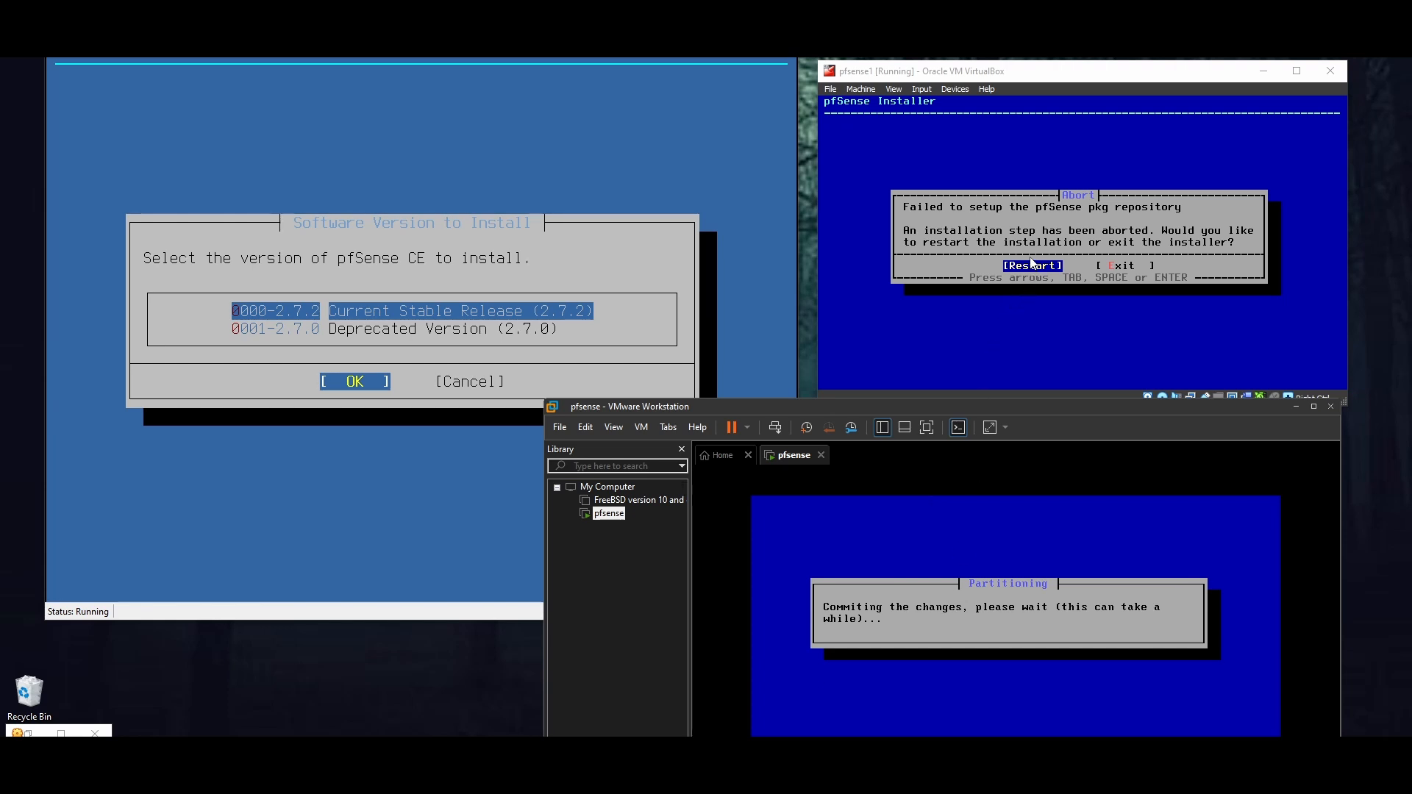
# Step: Start installing the Current Stable Release (2.7.2) on the VMware machine and on the Hyper-V machine
pyautogui.moveTo(1076, 73); pyautogui.dragTo(1020, 34)
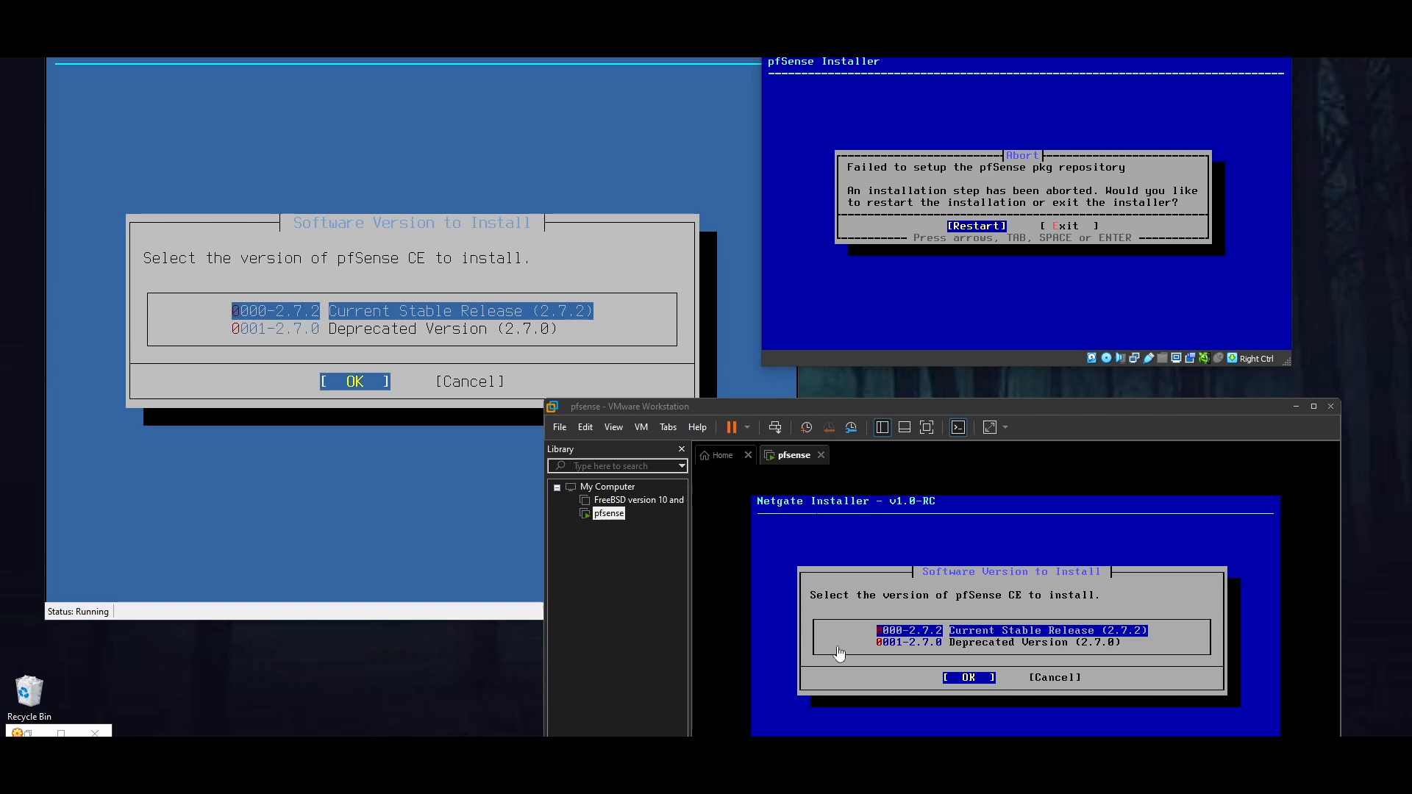
pyautogui.click(888, 699)
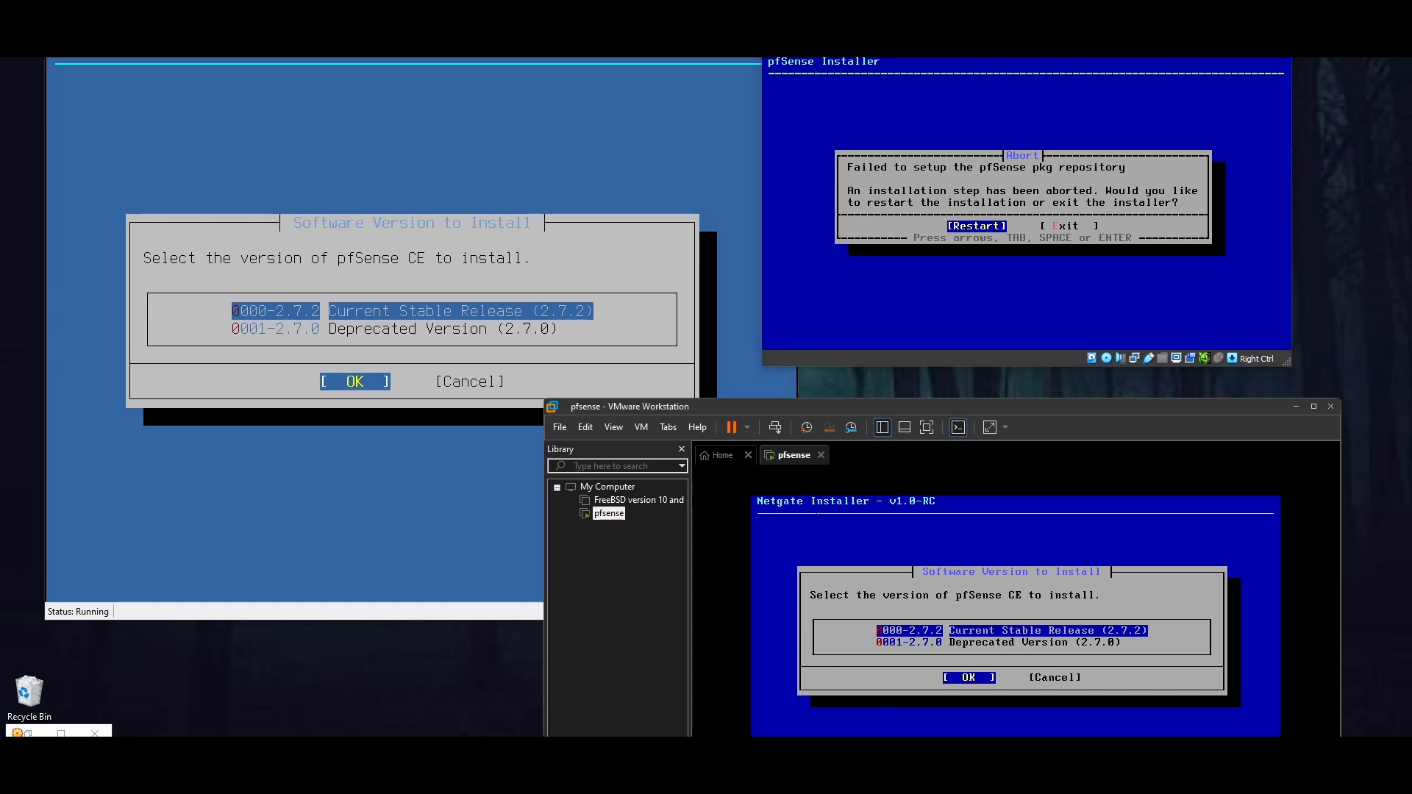
pyautogui.press('Return')
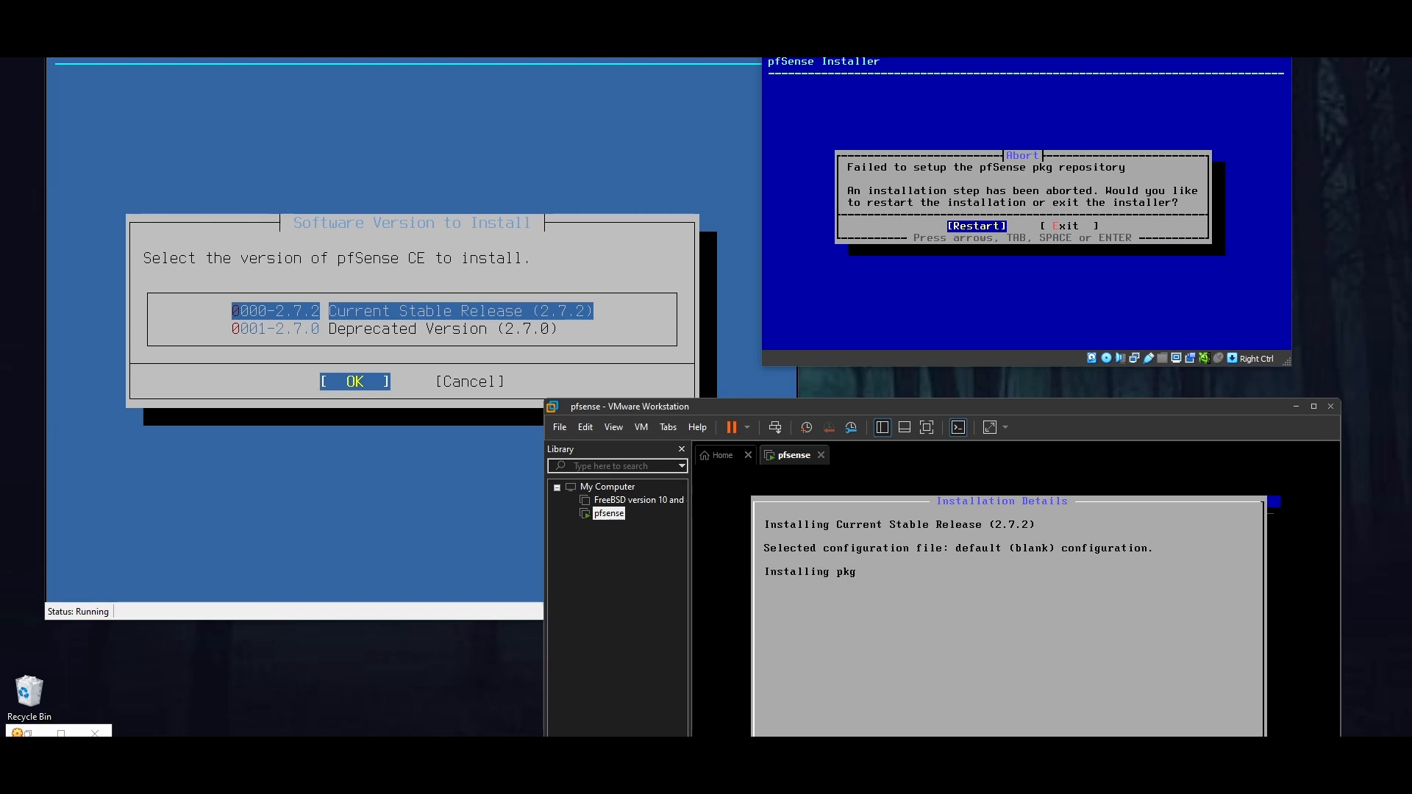
pyautogui.click(312, 430)
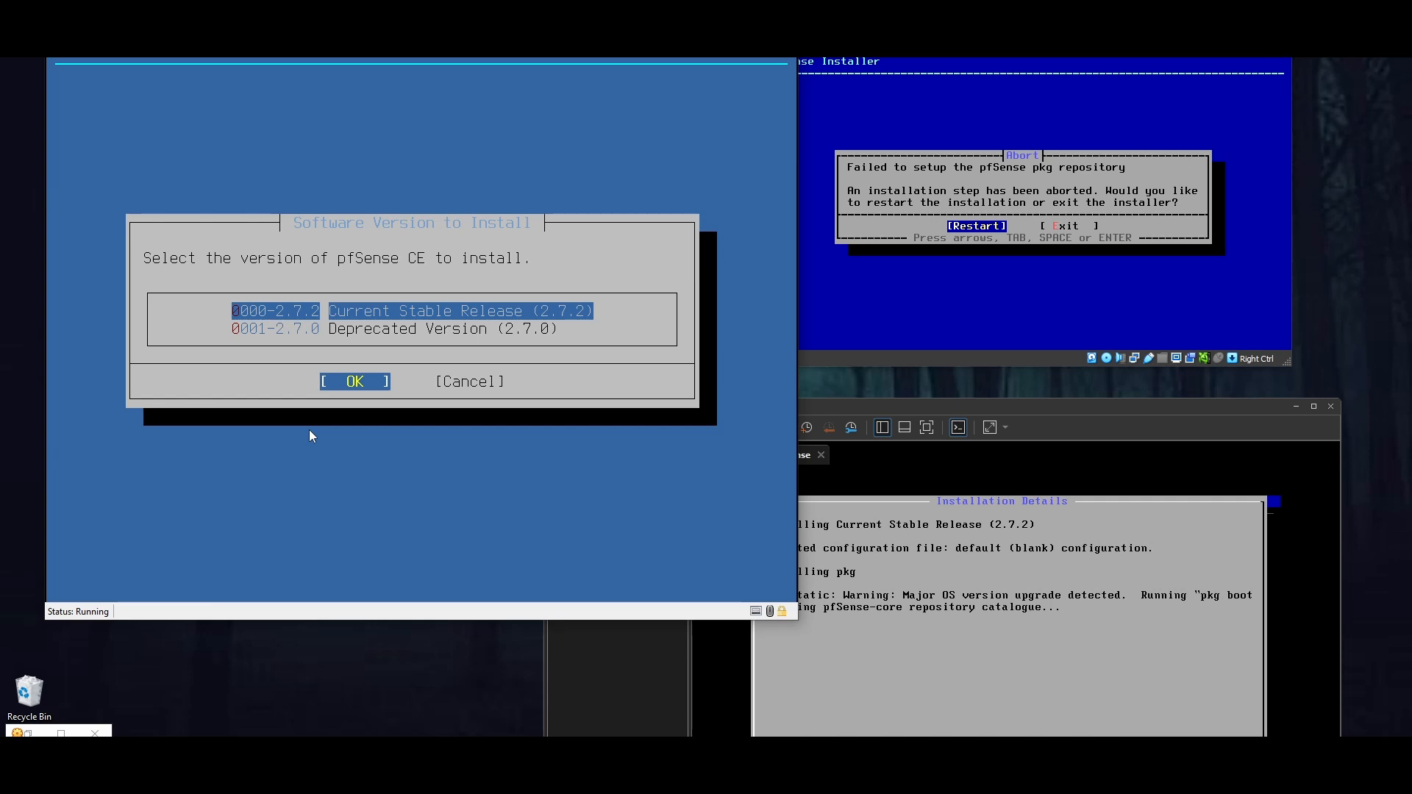
pyautogui.press('Return')
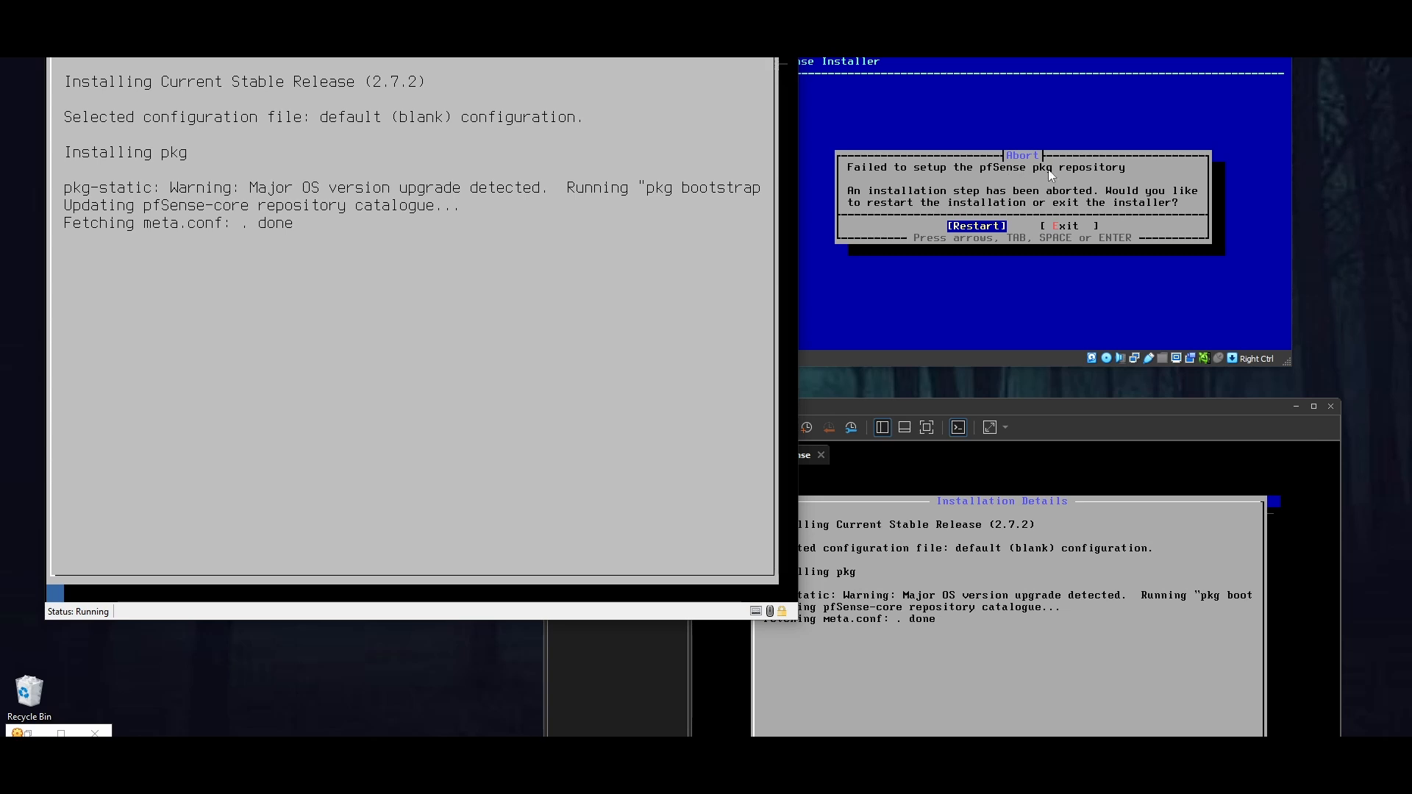
# Step: Restart the aborted VirtualBox installation, accept the copyright notice and proceed to the WAN interface assignment
pyautogui.moveTo(1074, 53); pyautogui.dragTo(1110, 44)
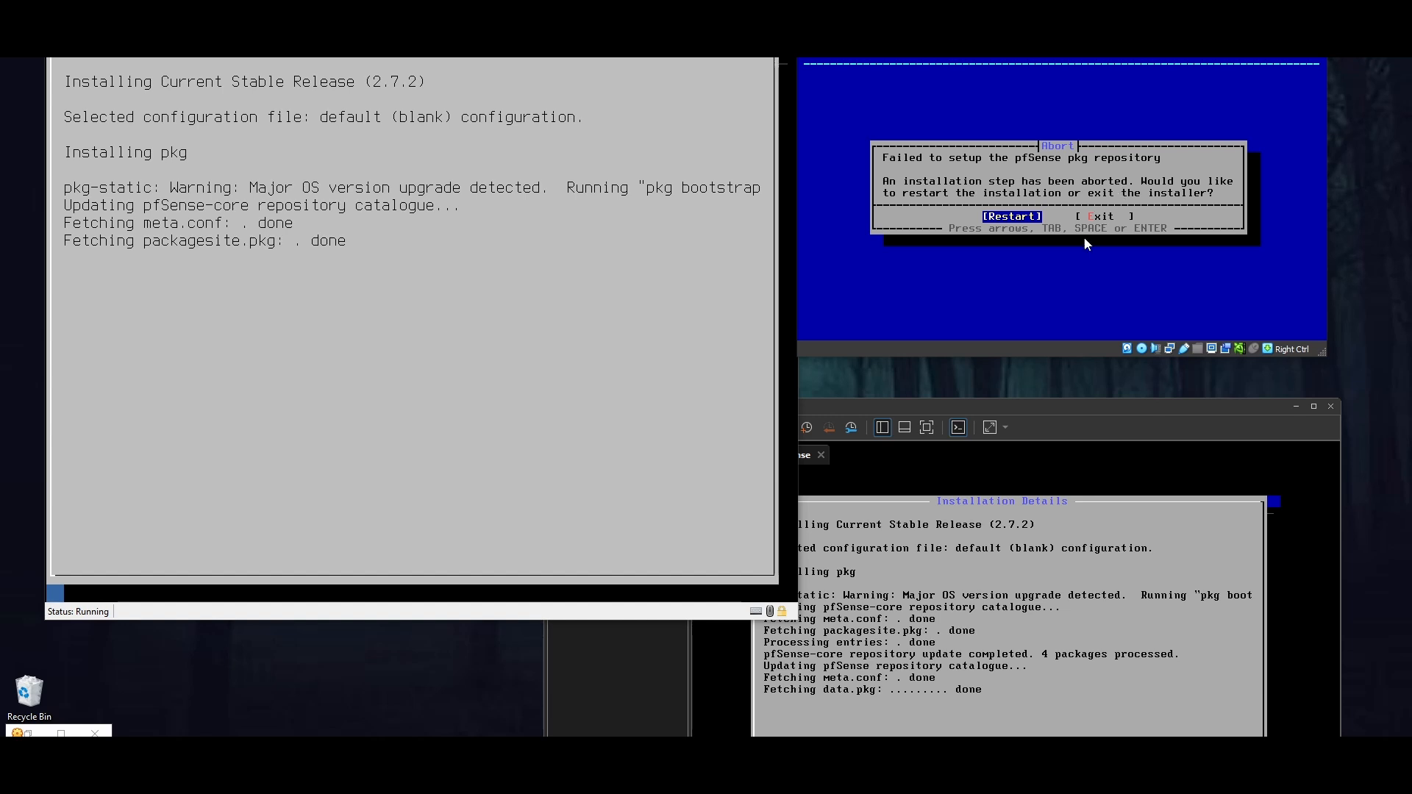
pyautogui.press('Right')
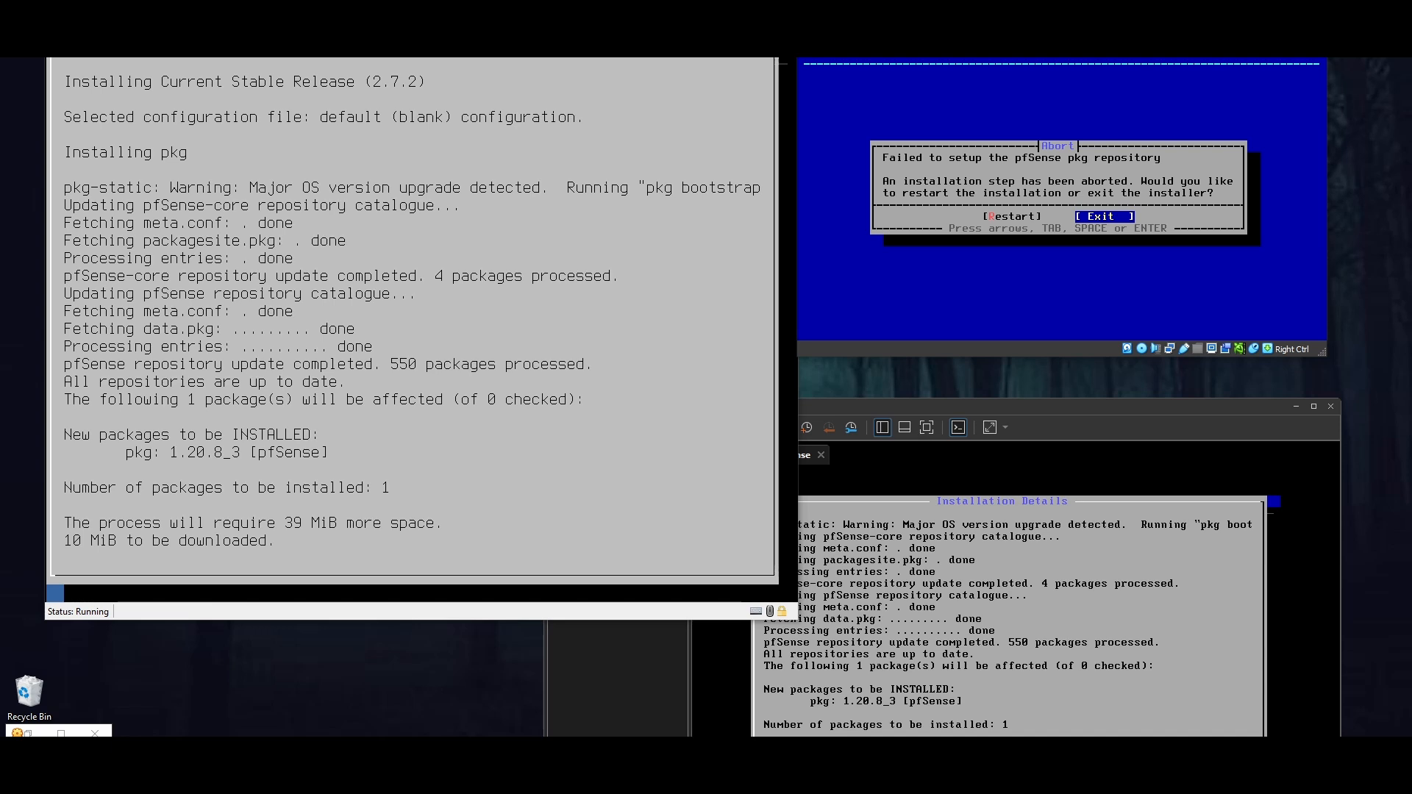
pyautogui.press('Left')
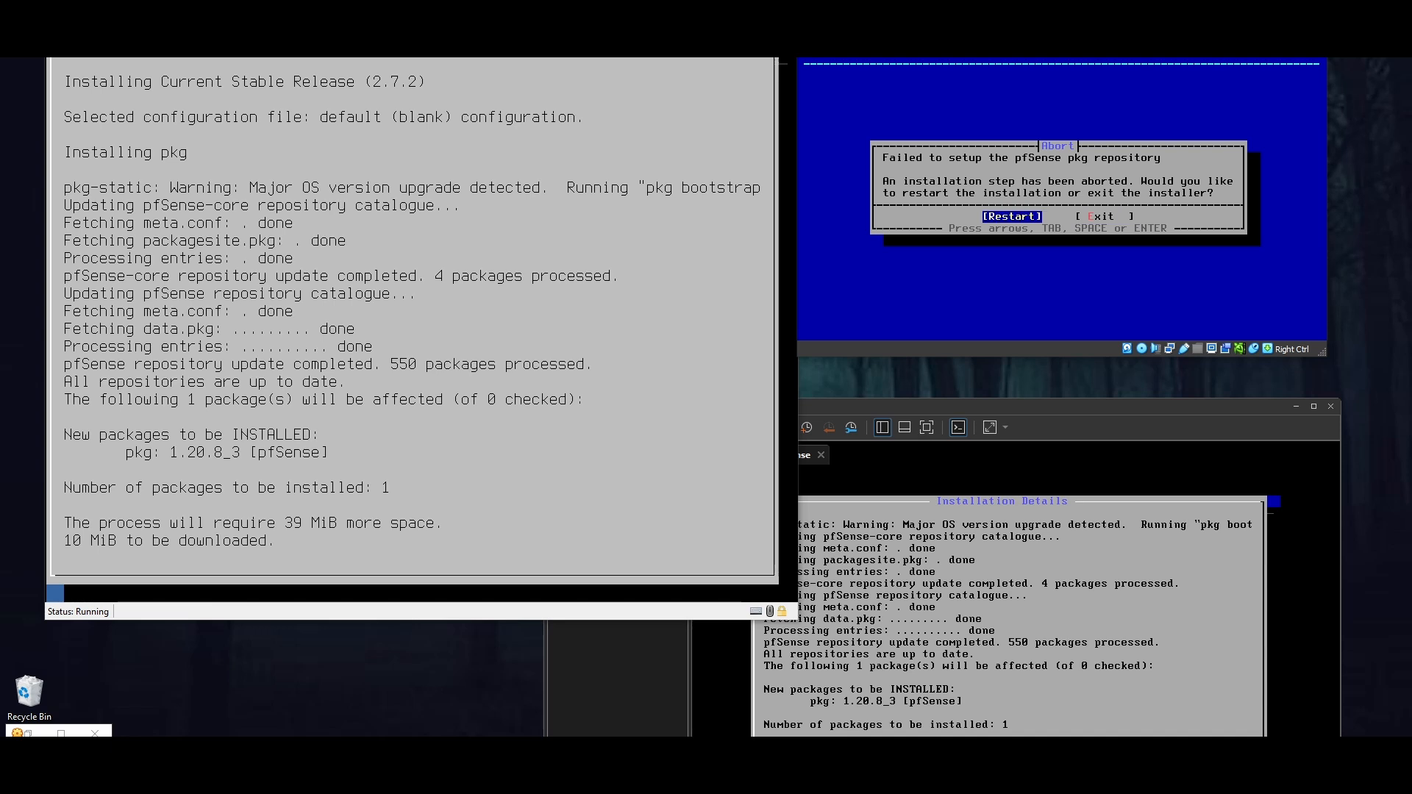
pyautogui.press('Return')
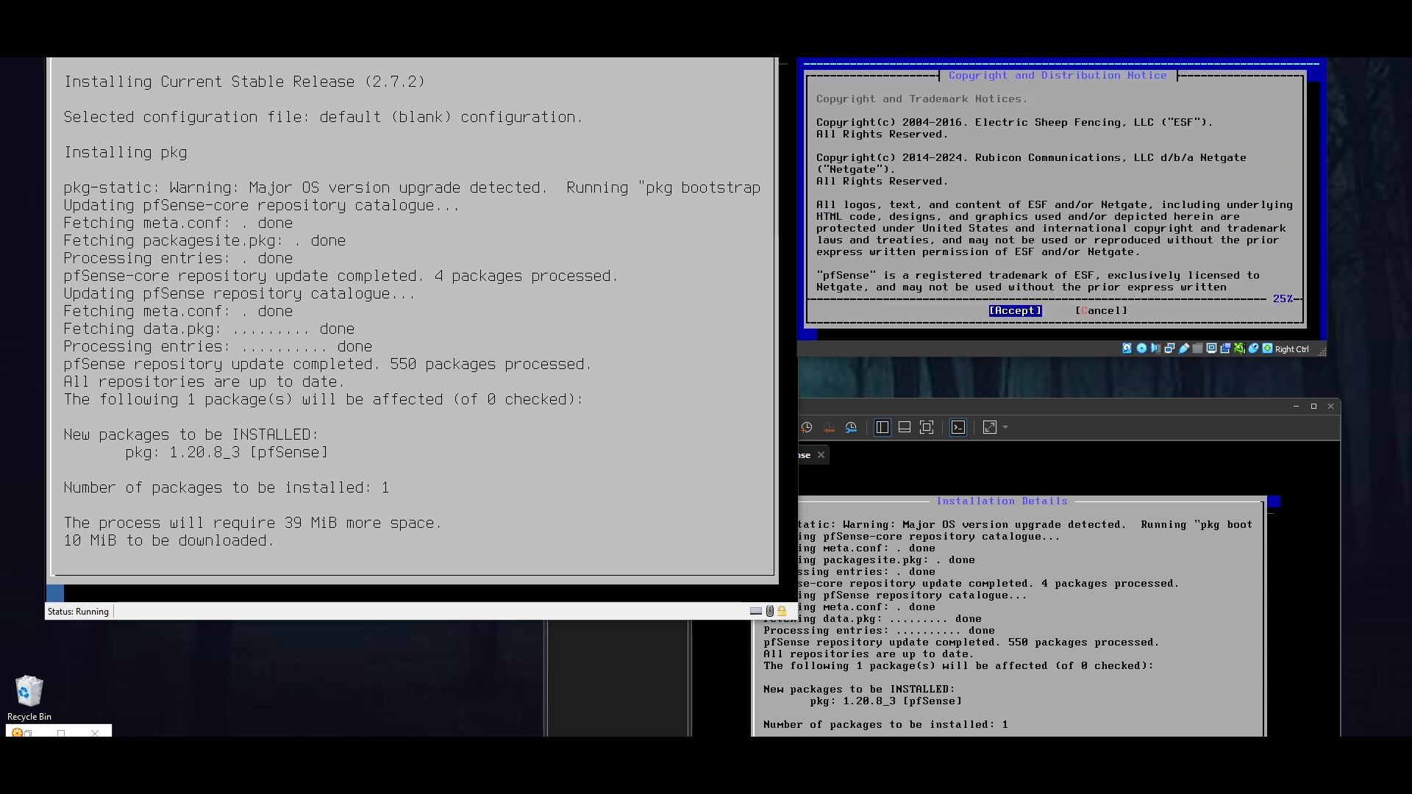
pyautogui.press('Return')
pyautogui.press('Return')
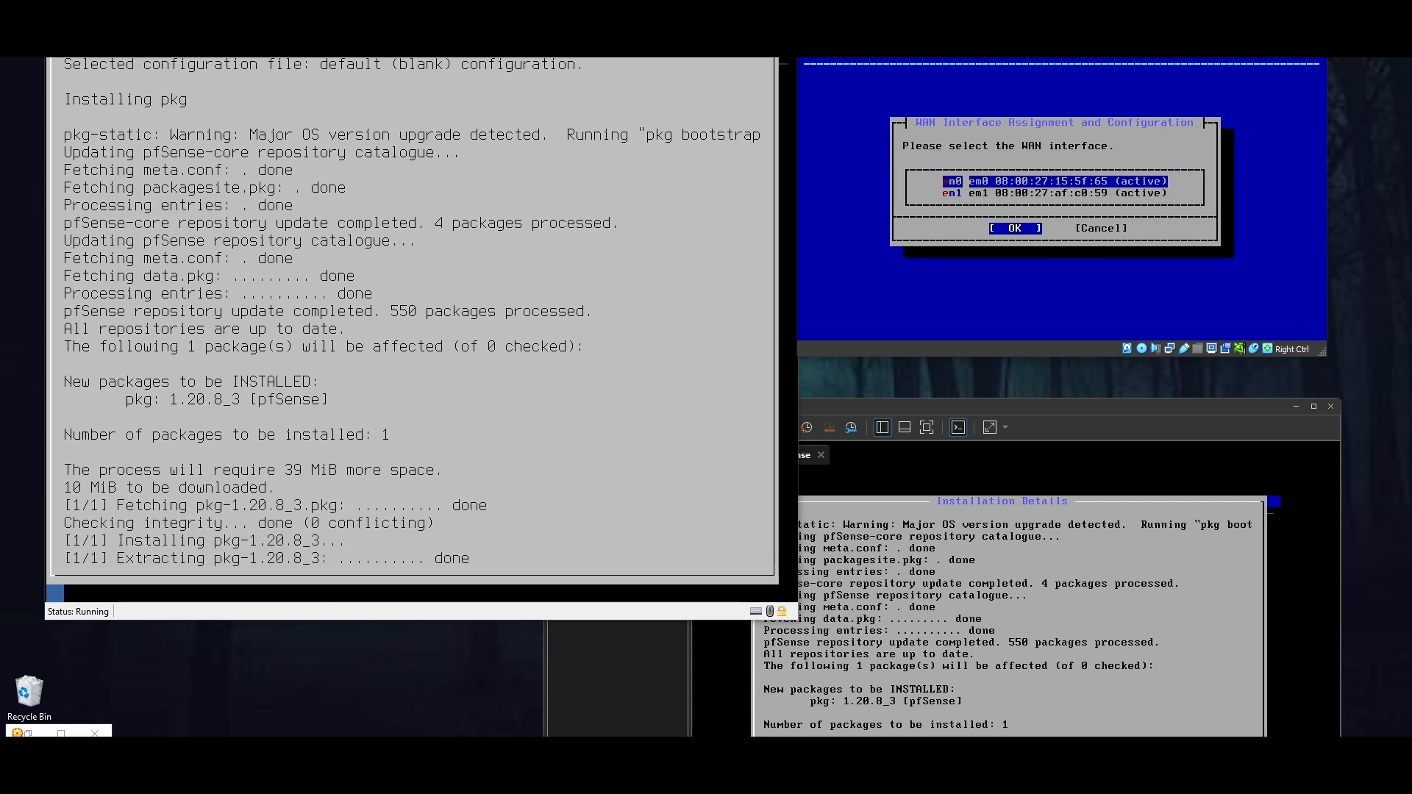
# Step: Assign em0 as WAN with DHCP and em1 as LAN with the default static settings, and confirm the VirtualBox interface assignment
pyautogui.press('Return')
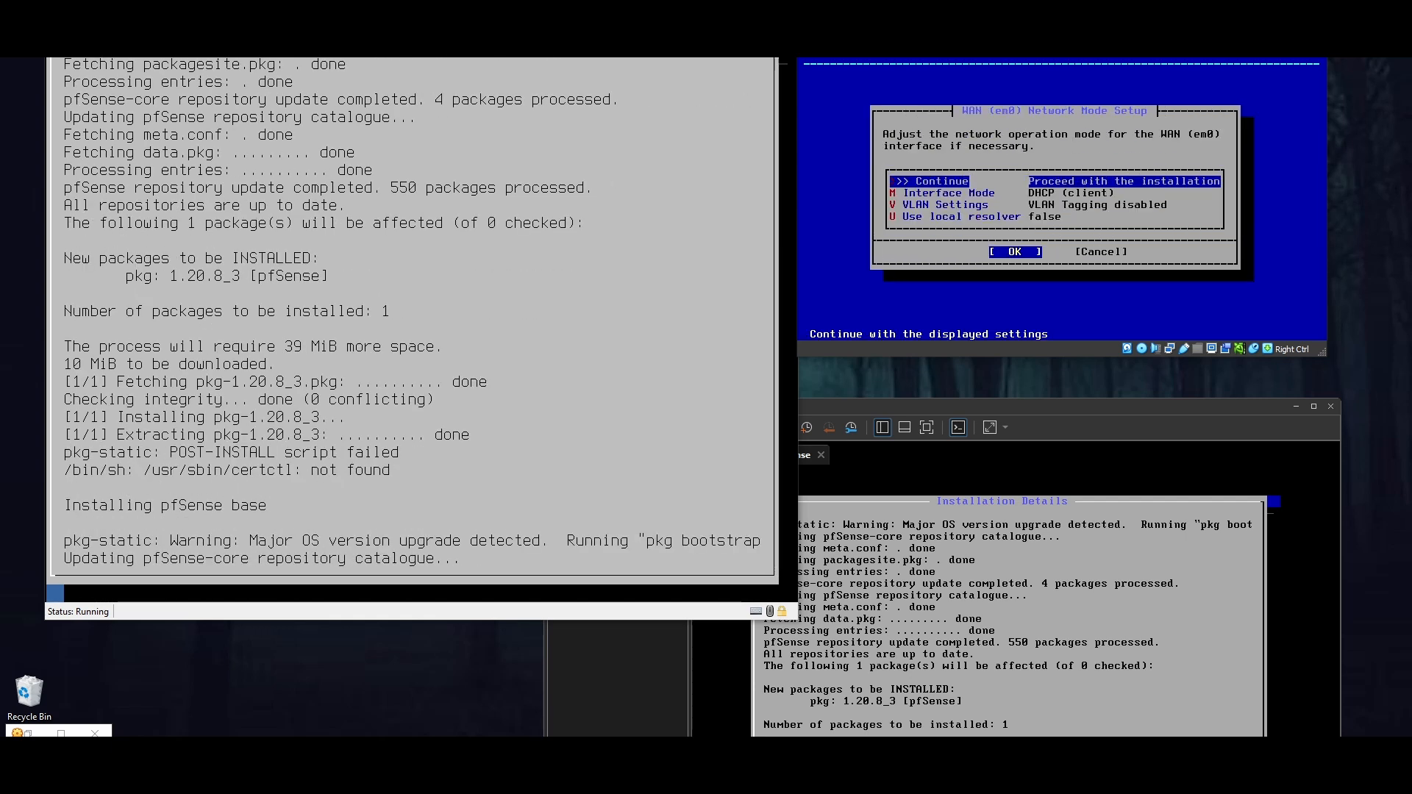
pyautogui.press('Return')
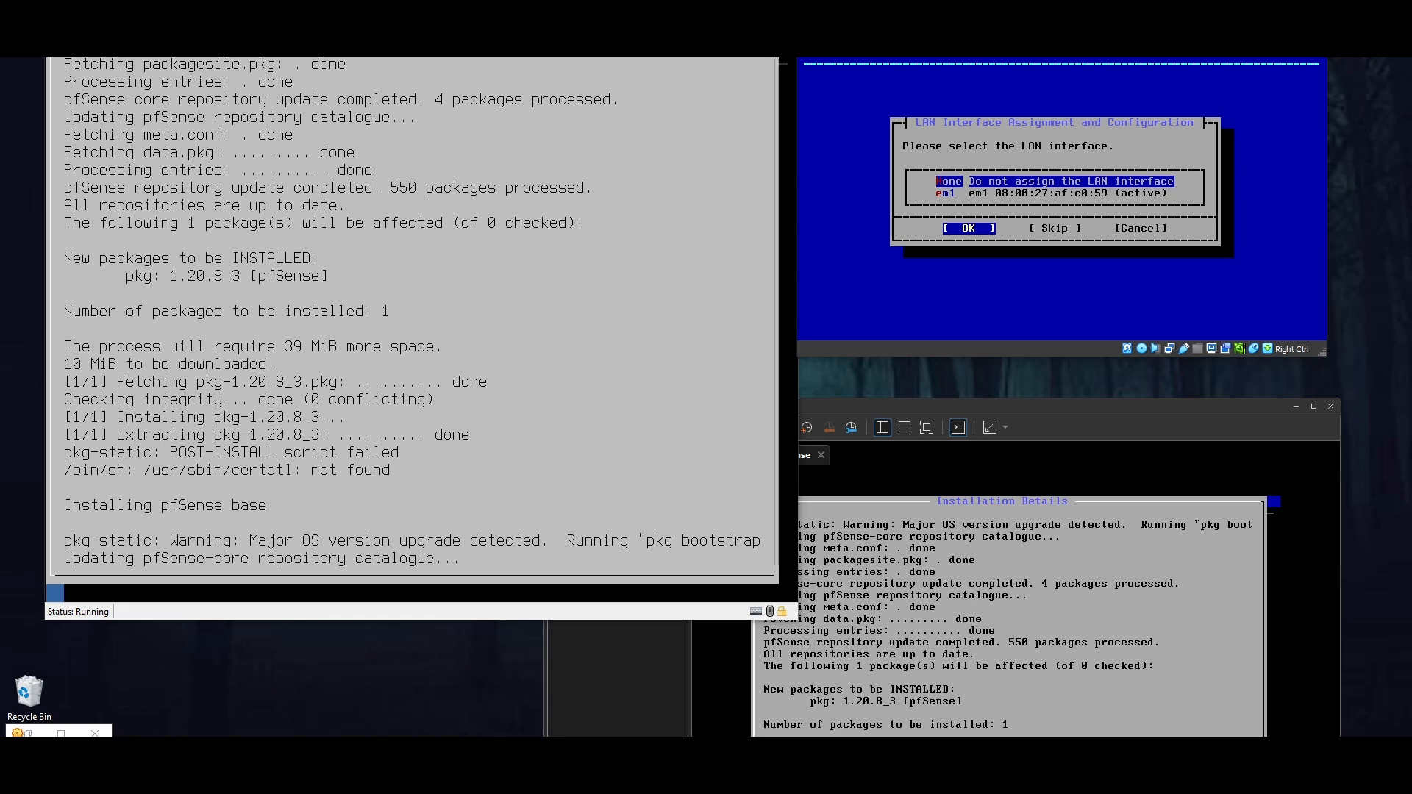
pyautogui.press('Down')
pyautogui.press('Return')
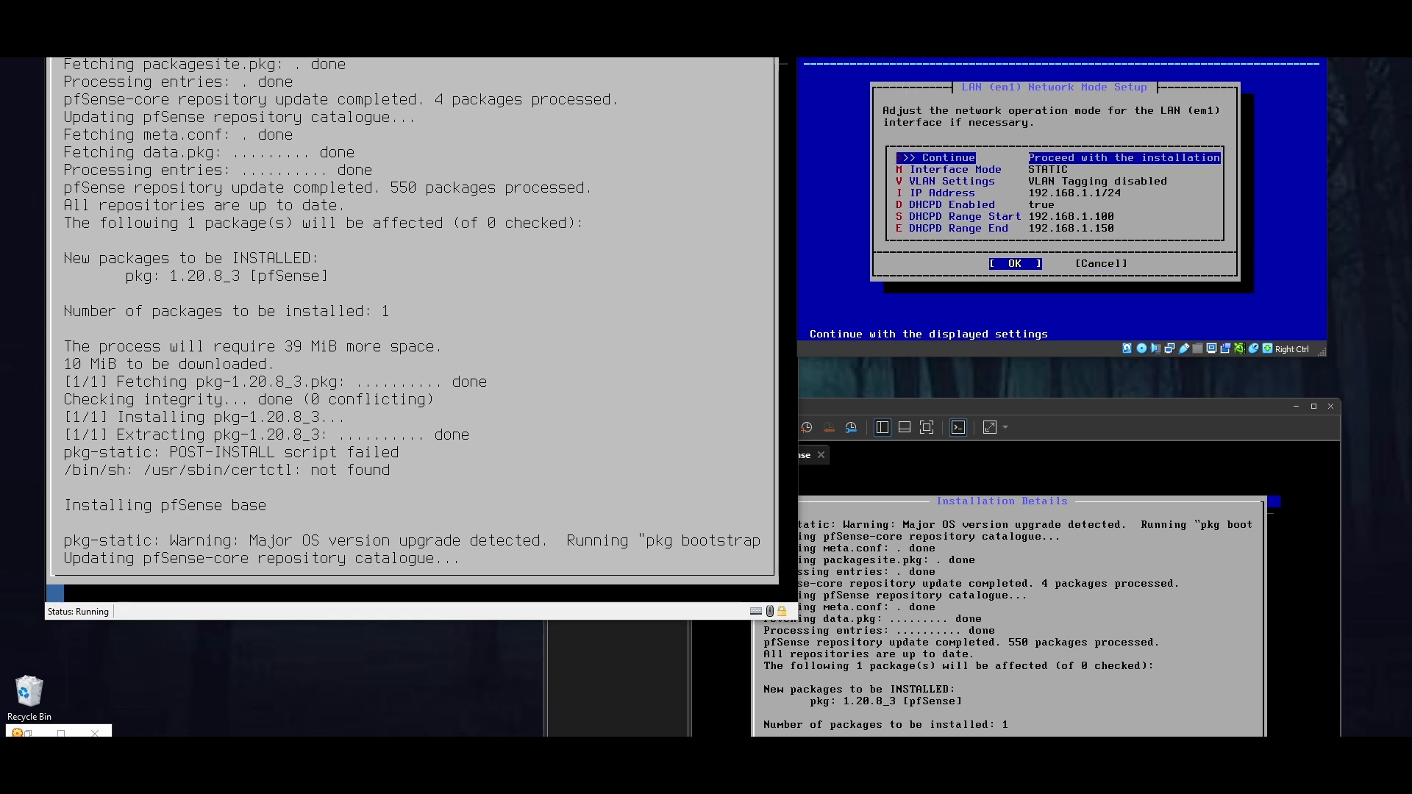
pyautogui.press('Return')
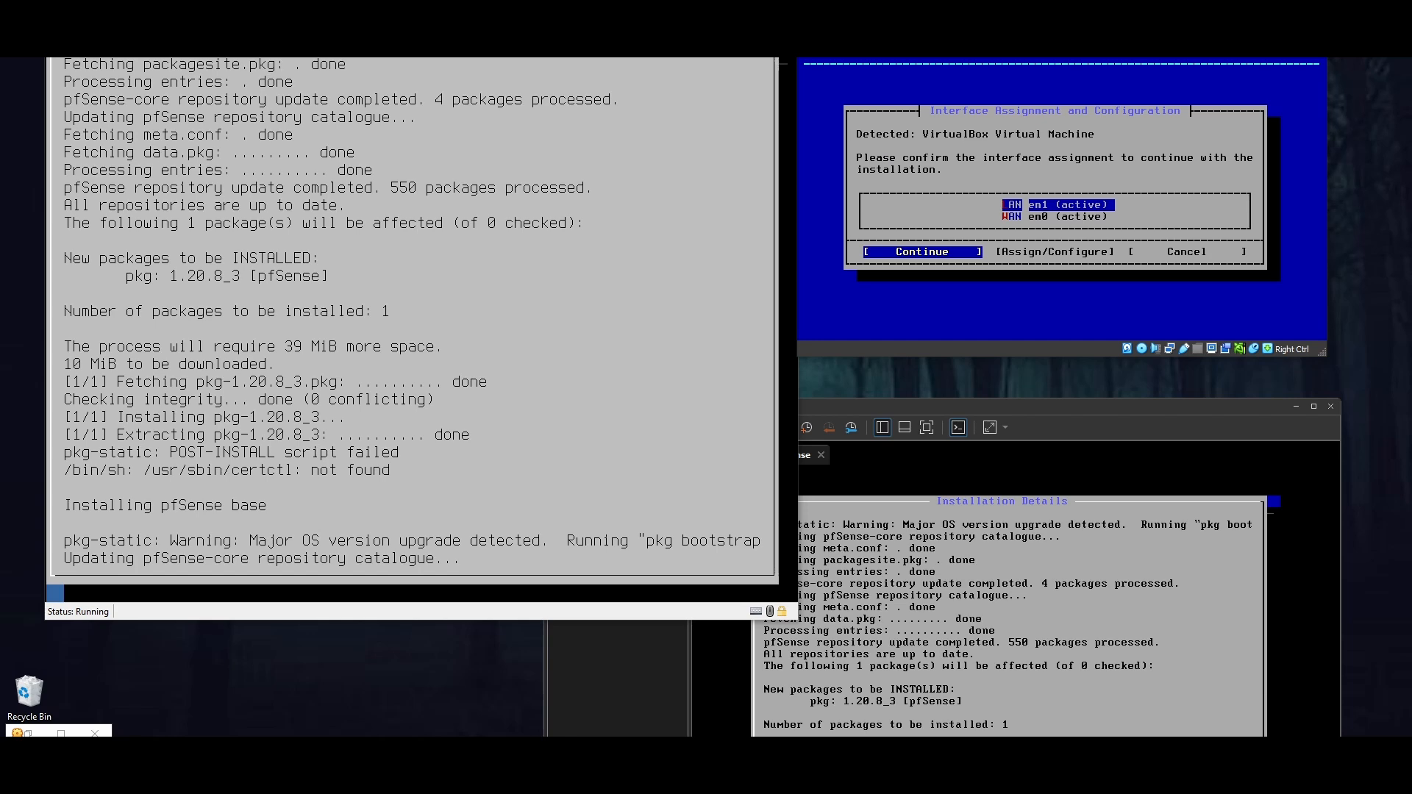
pyautogui.press('Return')
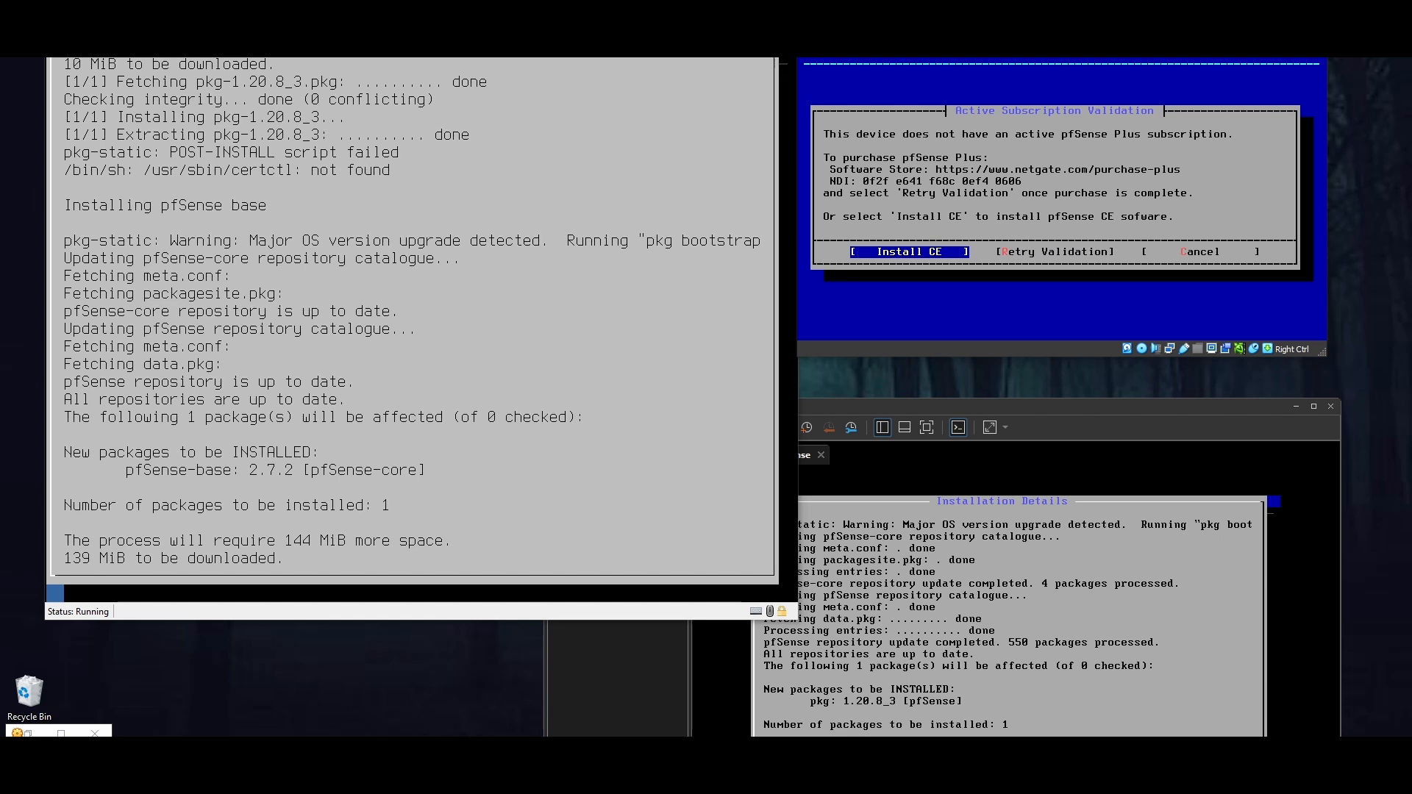
# Step: Install pfSense CE Current Stable Release (2.7.2) on the VirtualBox machine with ZFS and GPT, confirming erasure of disk ada0
pyautogui.press('Return')
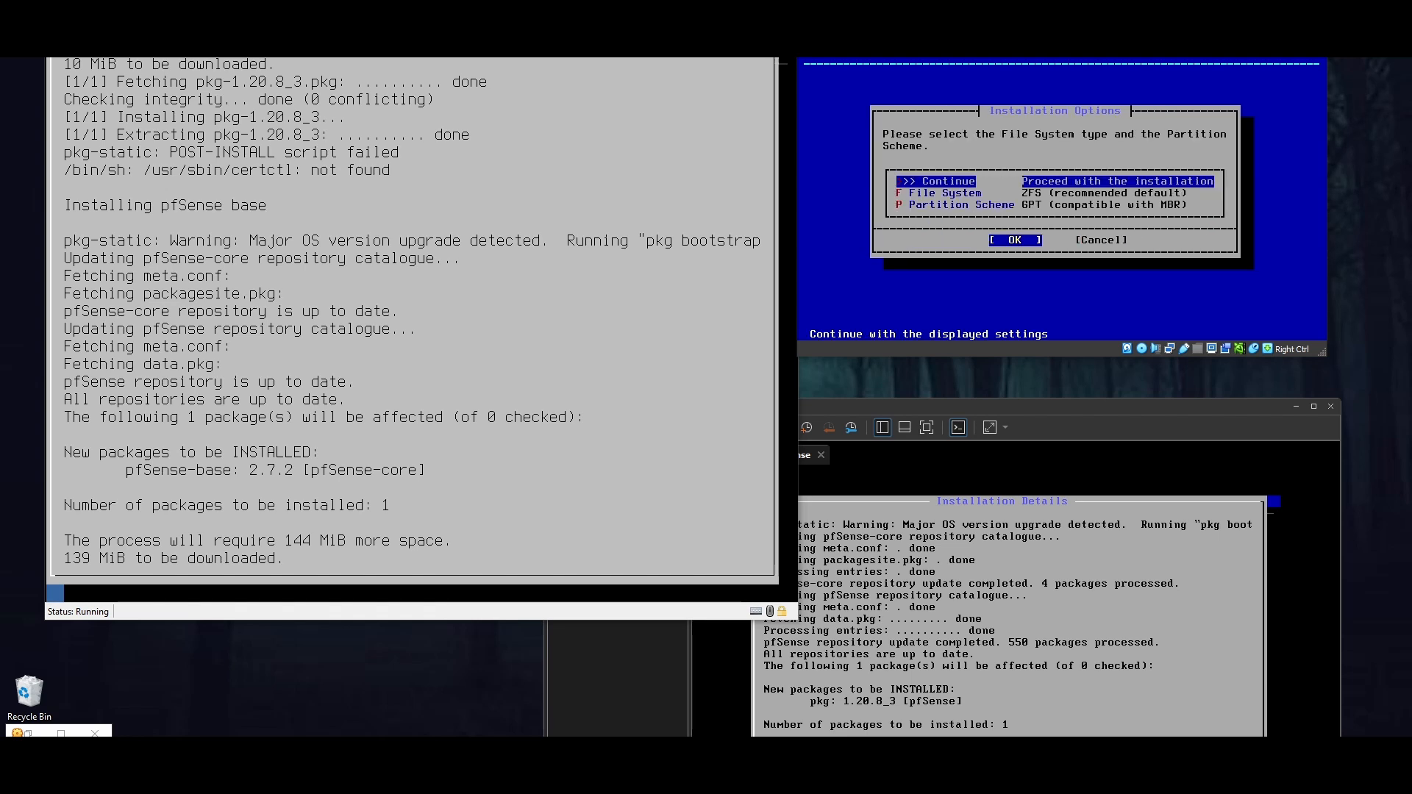
pyautogui.press('Return')
pyautogui.press('Return')
pyautogui.press('space')
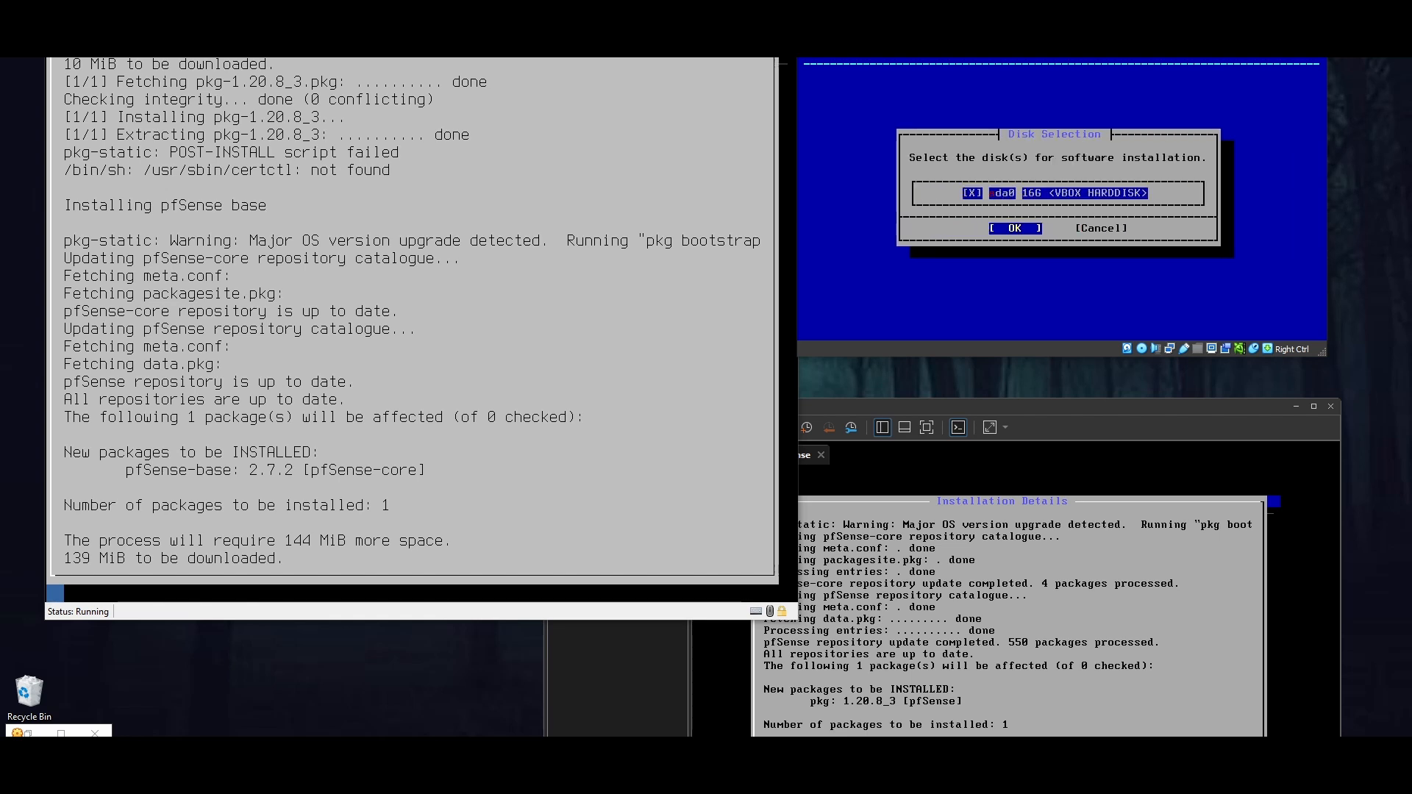
pyautogui.press('Return')
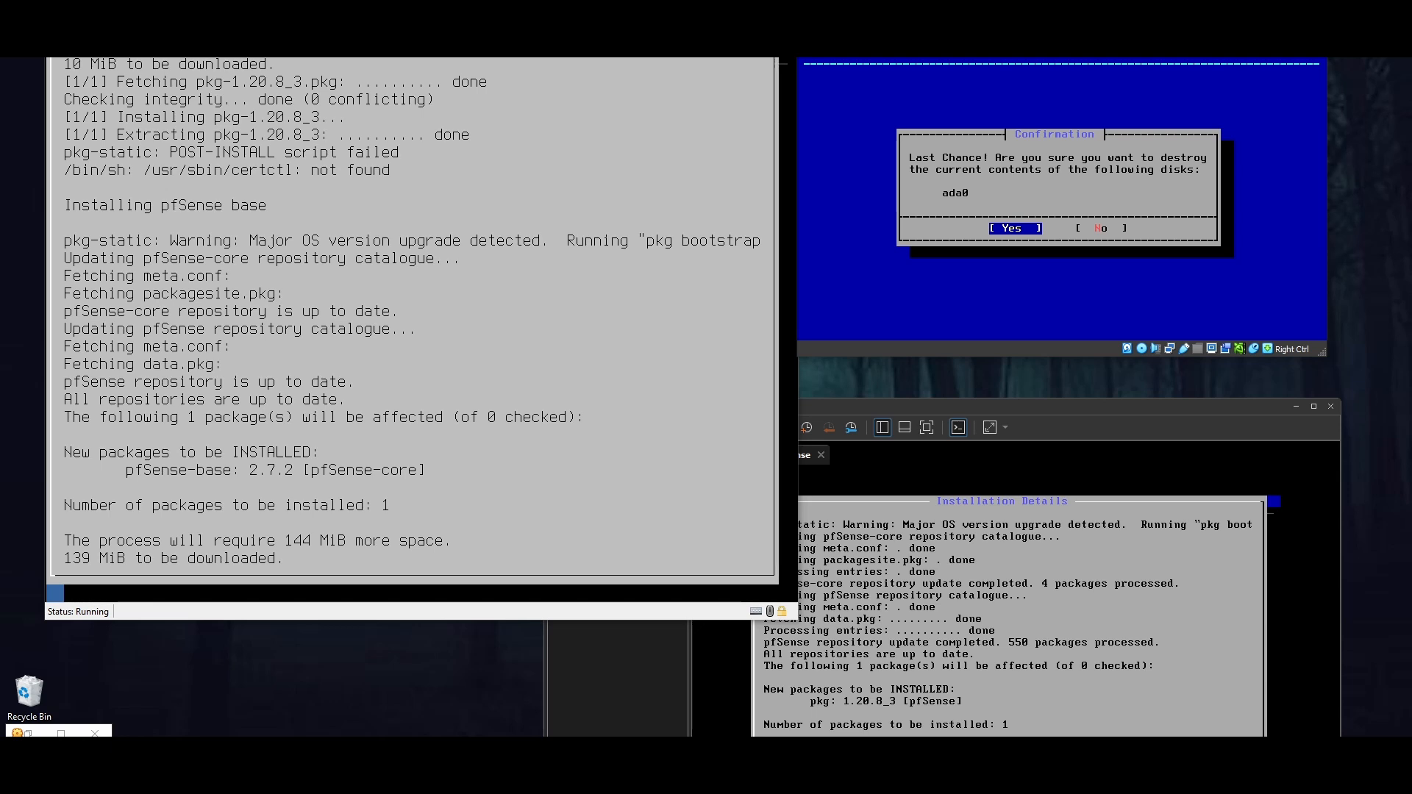
pyautogui.press('Return')
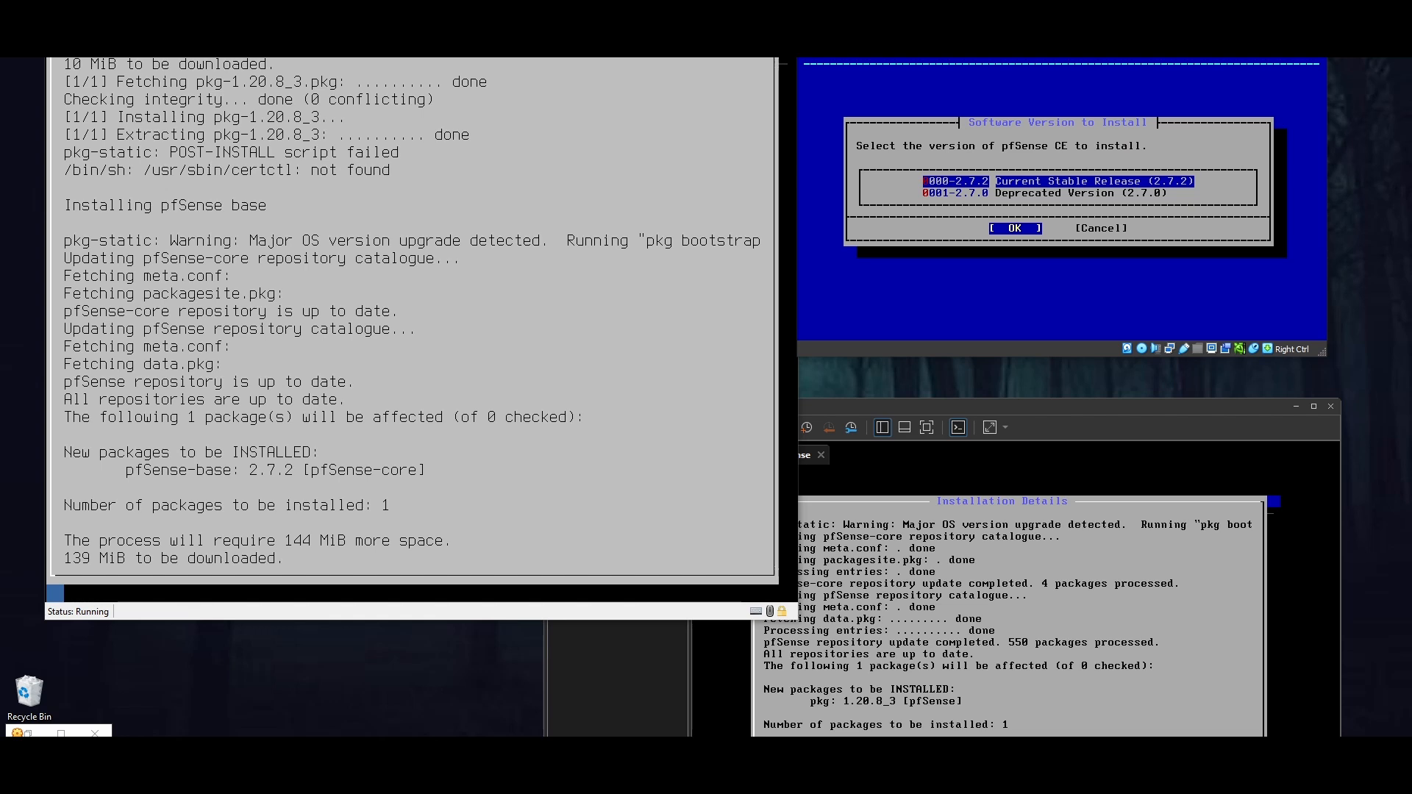
pyautogui.press('Return')
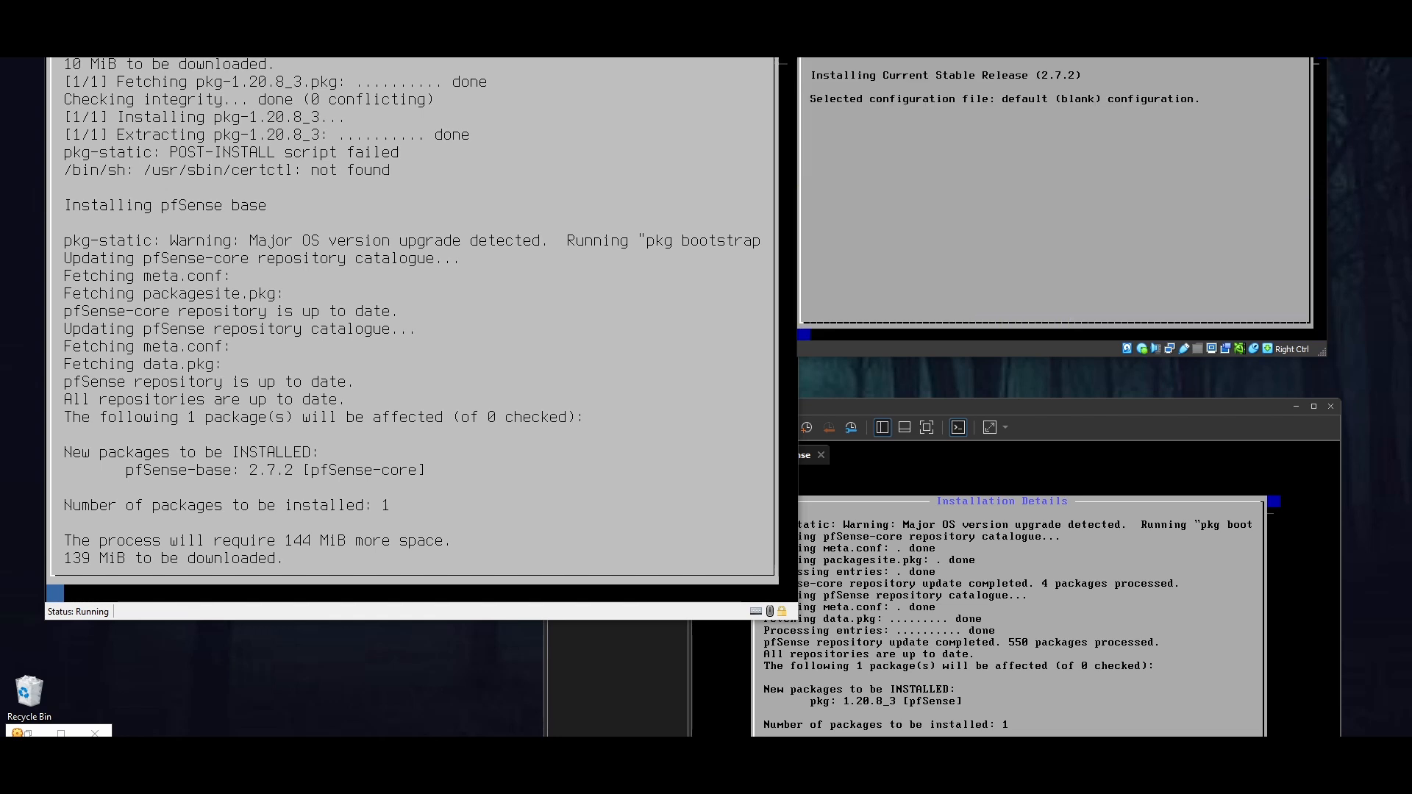